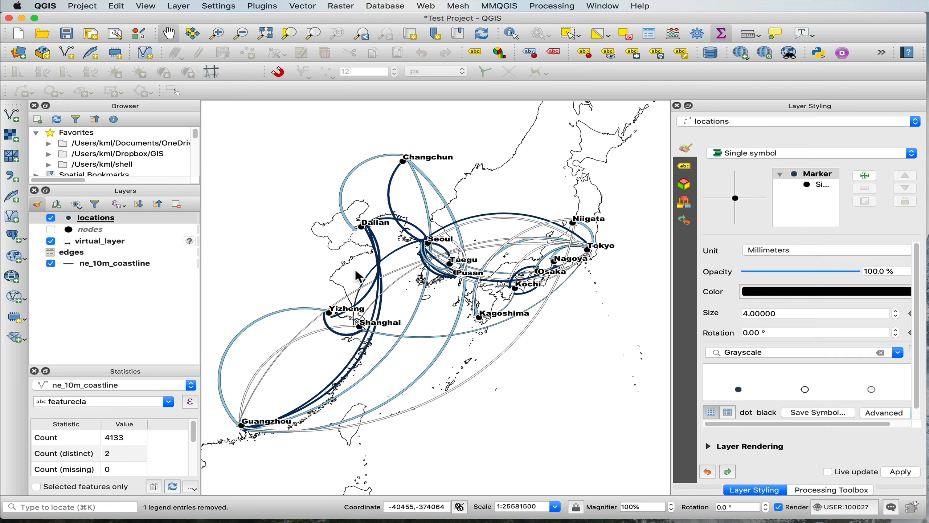
{"action": "scroll", "coordinate": [354, 267], "scroll_direction": "down", "scroll_amount": 3}
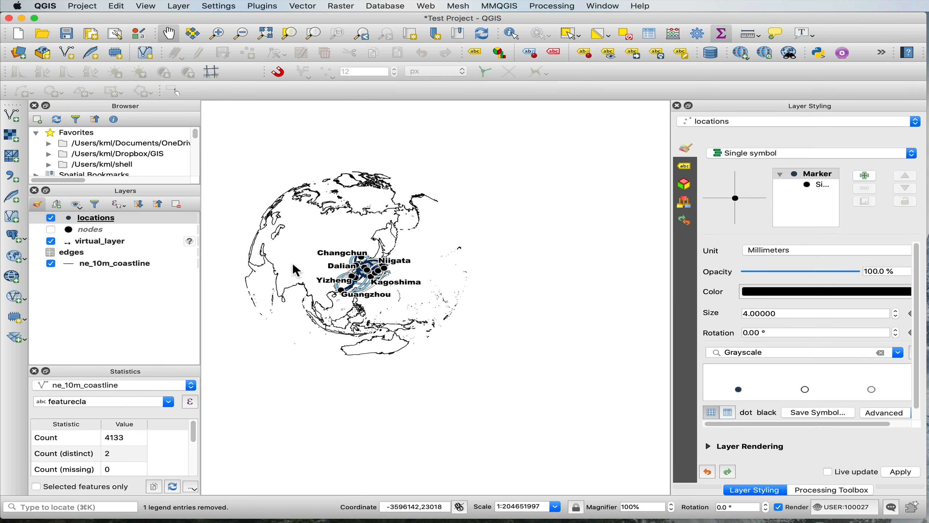
{"action": "scroll", "coordinate": [347, 259], "scroll_direction": "up", "scroll_amount": 2}
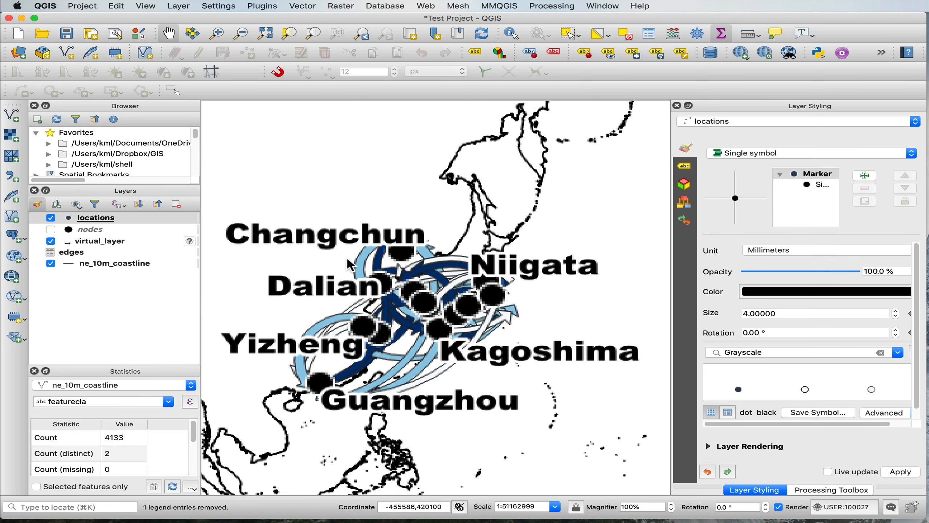
{"action": "scroll", "coordinate": [436, 322], "scroll_direction": "up", "scroll_amount": 1}
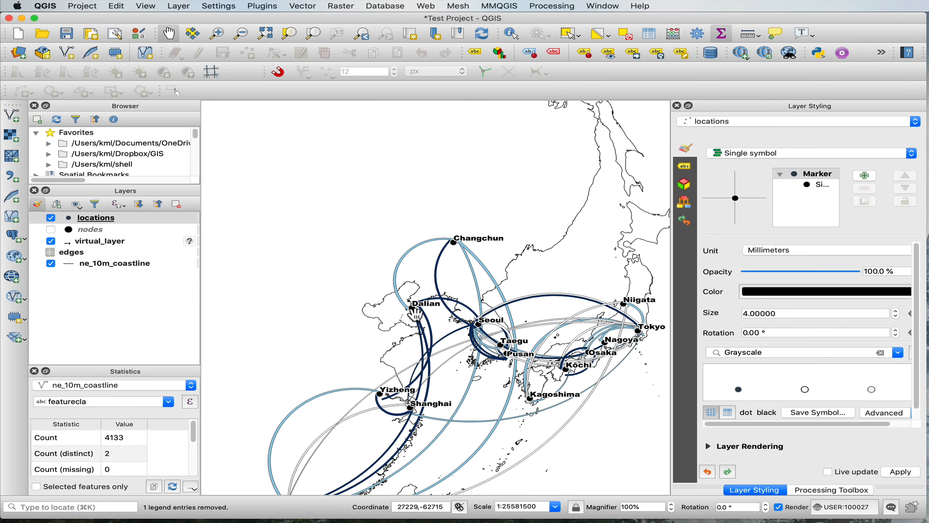
Review the Ortho Dalian custom projection's Proj string, especially its lat_0 and lon_0 parameters, without changing the definition.
{"action": "left_click", "coordinate": [231, 5]}
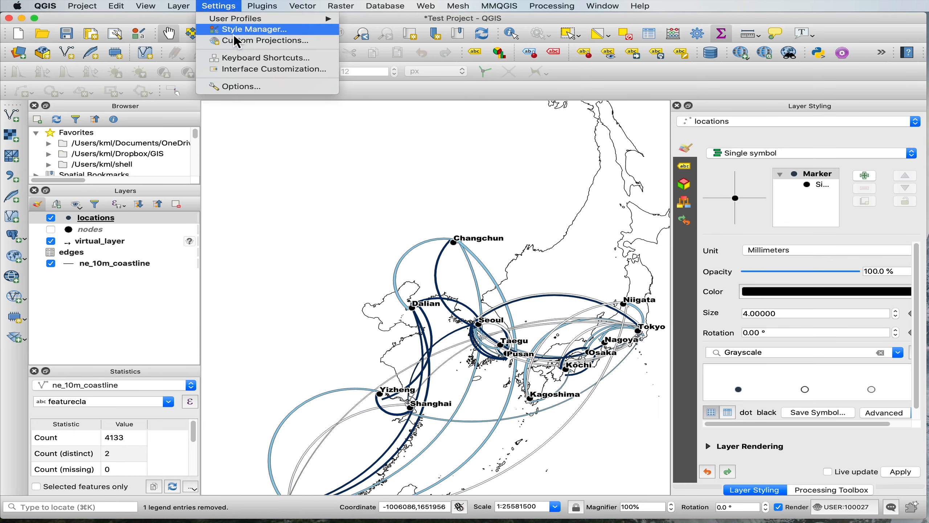
{"action": "left_click", "coordinate": [253, 41]}
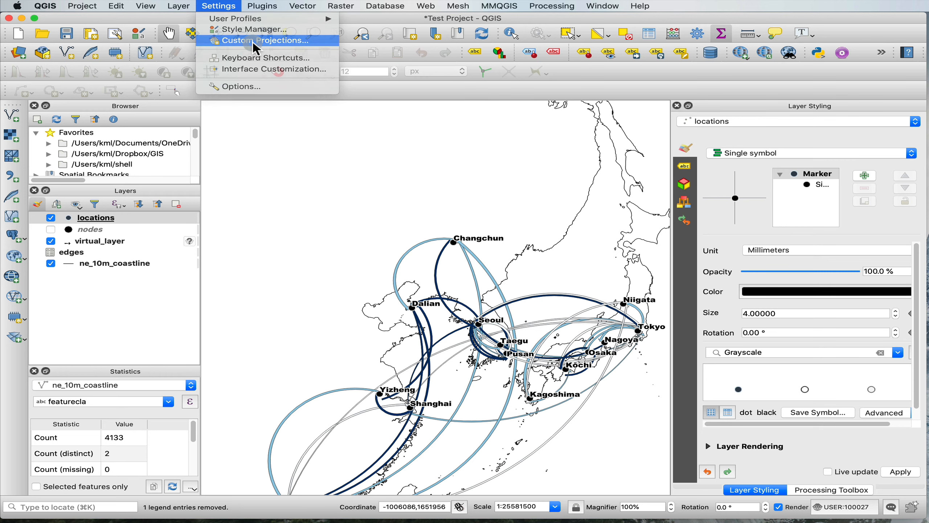
{"action": "scroll", "coordinate": [444, 187], "scroll_direction": "down", "scroll_amount": 10}
{"action": "scroll", "coordinate": [414, 219], "scroll_direction": "down", "scroll_amount": 3}
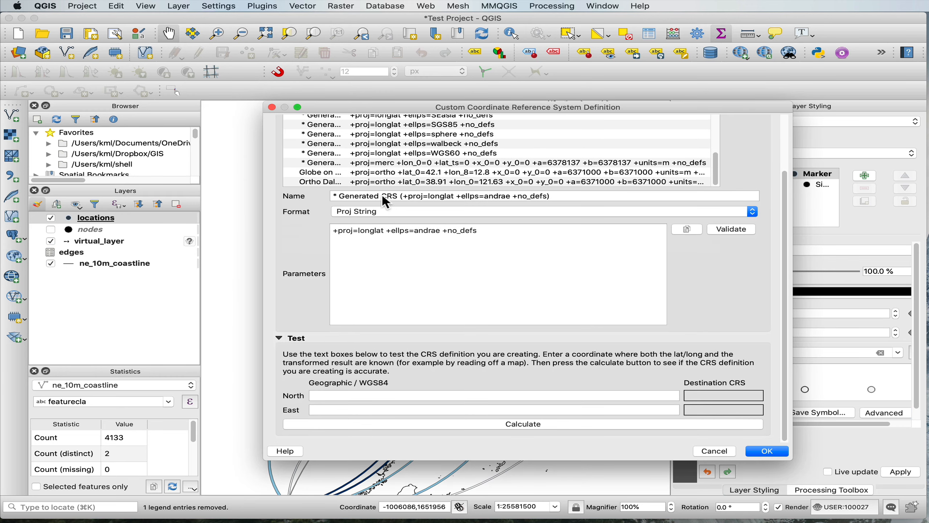
{"action": "left_click", "coordinate": [370, 182]}
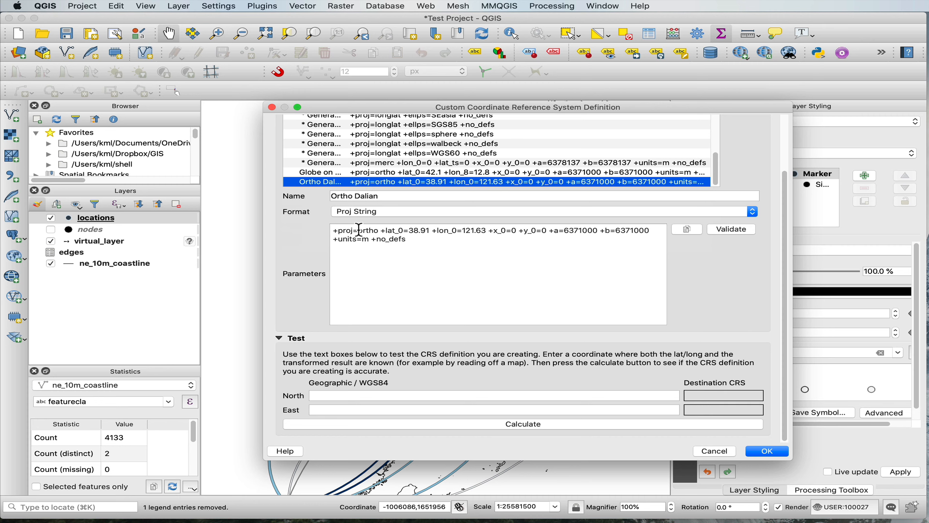
{"action": "left_click_drag", "start_coordinate": [331, 231], "coordinate": [434, 250]}
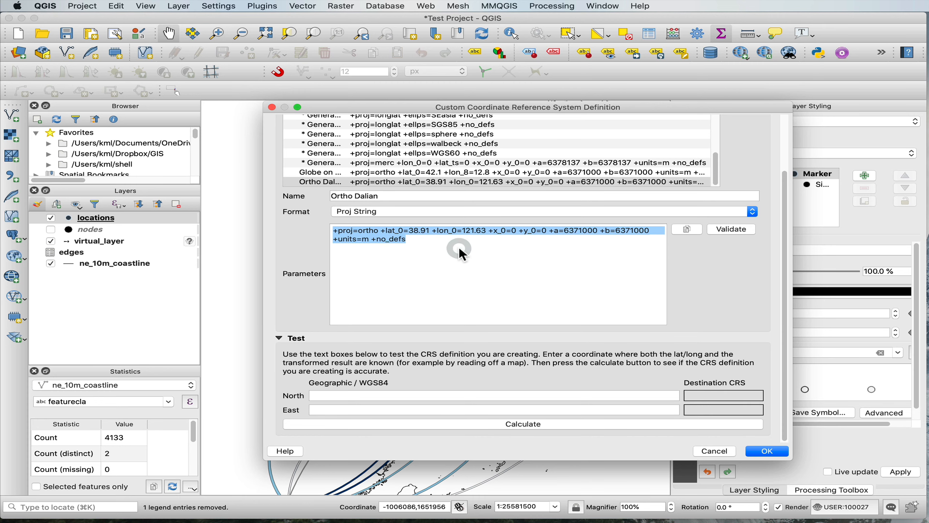
{"action": "left_click_drag", "start_coordinate": [381, 230], "coordinate": [486, 230]}
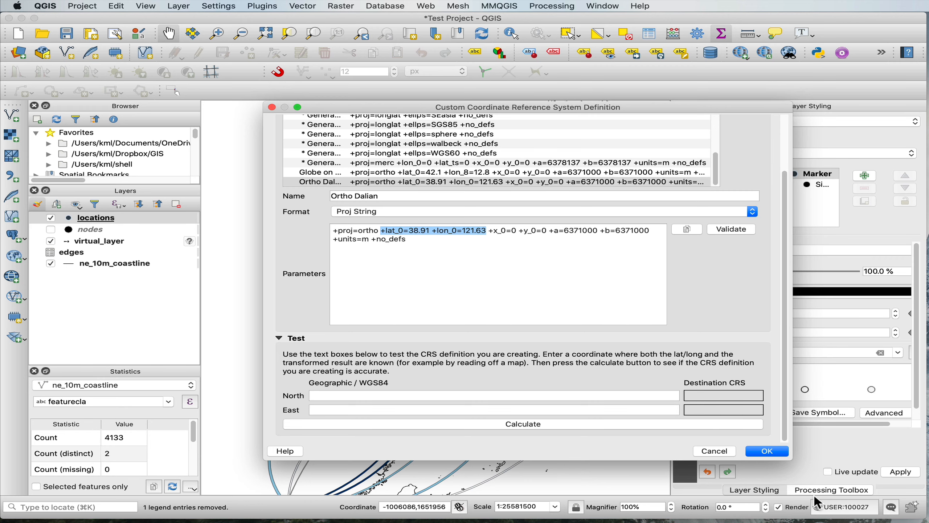
{"action": "left_click", "coordinate": [698, 450]}
Hide the locations layer and show the nodes layer instead.
{"action": "scroll", "coordinate": [499, 366], "scroll_direction": "down", "scroll_amount": 2}
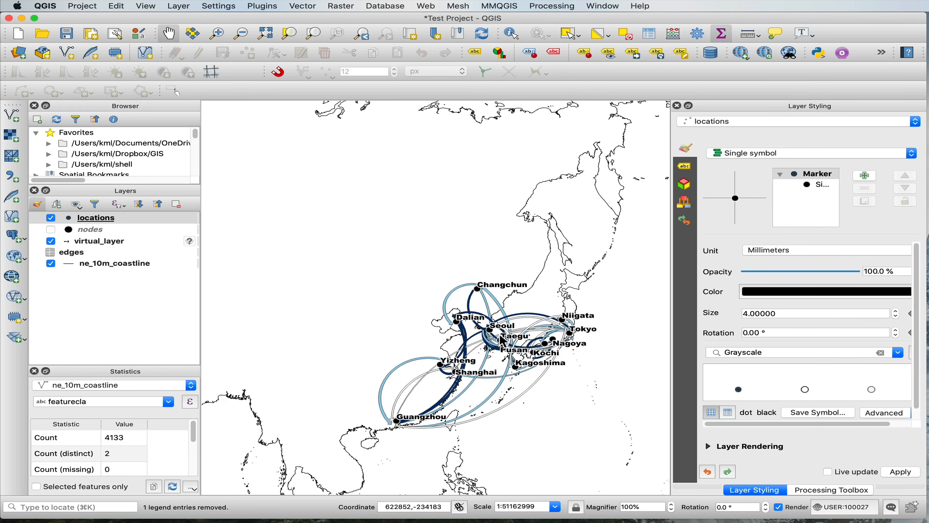
{"action": "scroll", "coordinate": [521, 343], "scroll_direction": "up", "scroll_amount": 2}
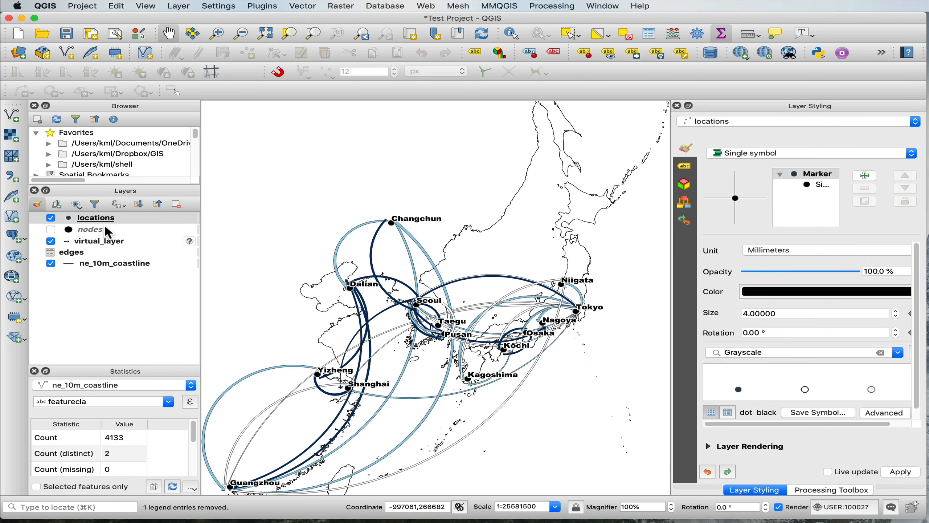
{"action": "left_click", "coordinate": [51, 218]}
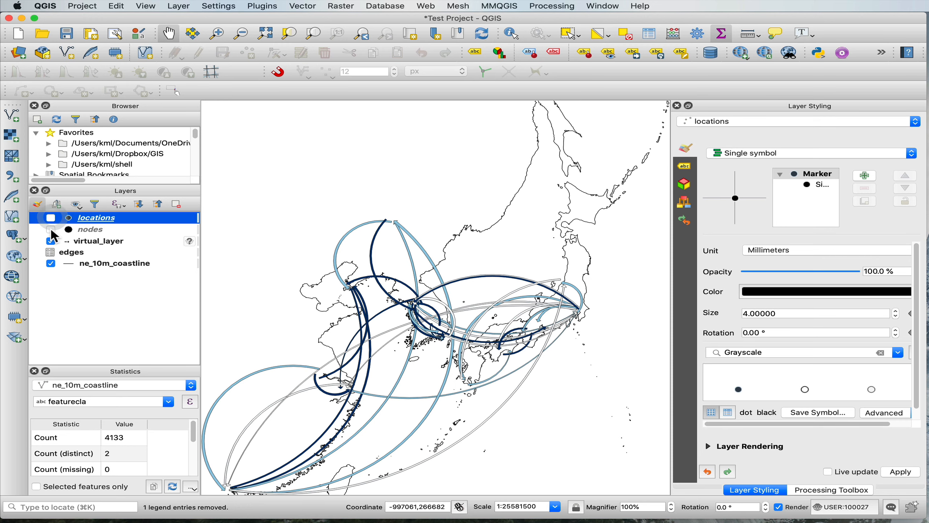
{"action": "left_click", "coordinate": [51, 230]}
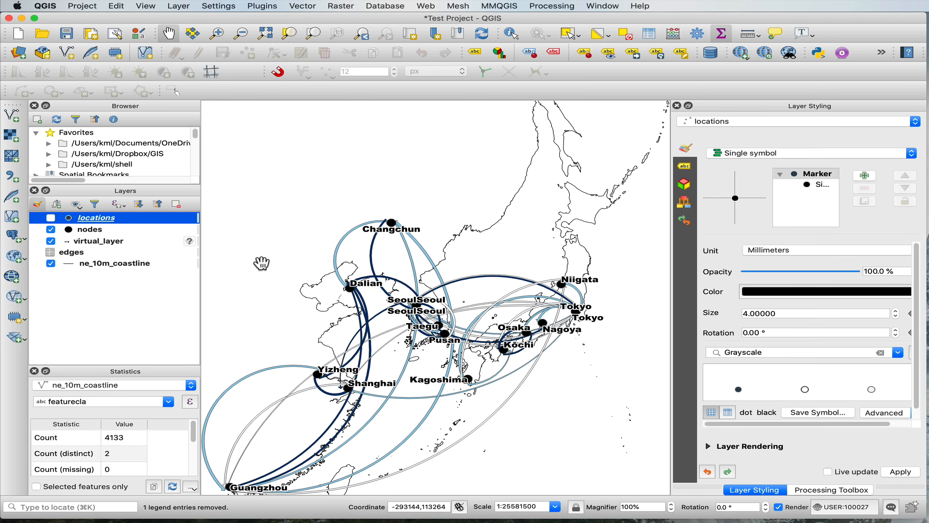
Examine the nodes layer's attribute table, including the location, lat and long columns, and close it.
{"action": "right_click", "coordinate": [97, 234]}
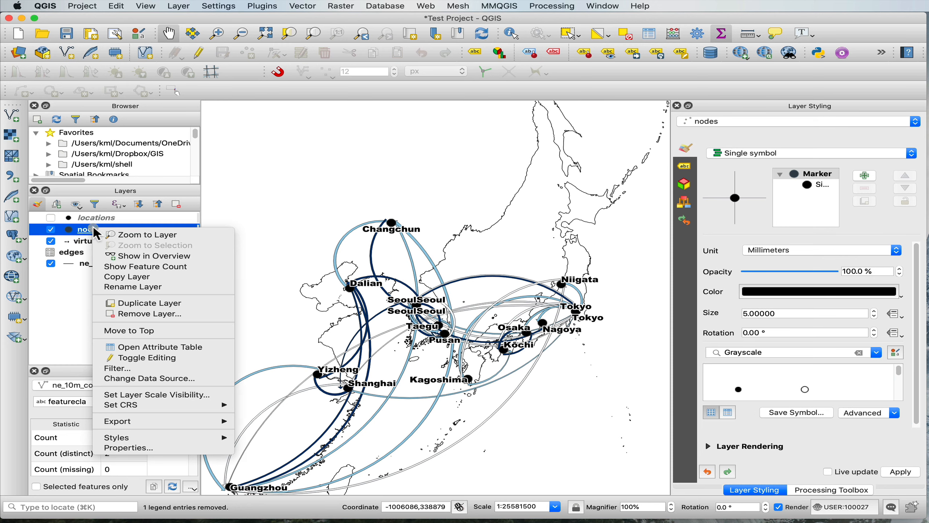
{"action": "left_click", "coordinate": [164, 349]}
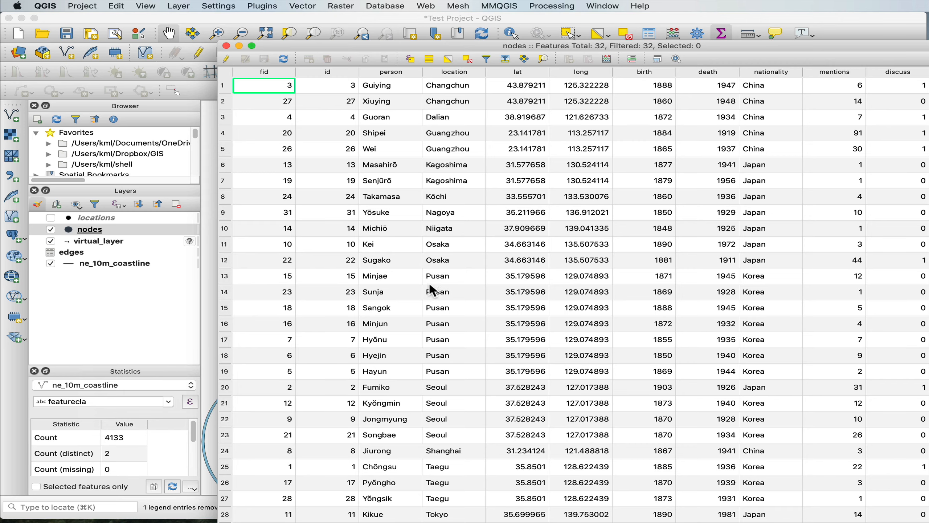
{"action": "left_click_drag", "start_coordinate": [492, 50], "coordinate": [382, 22]}
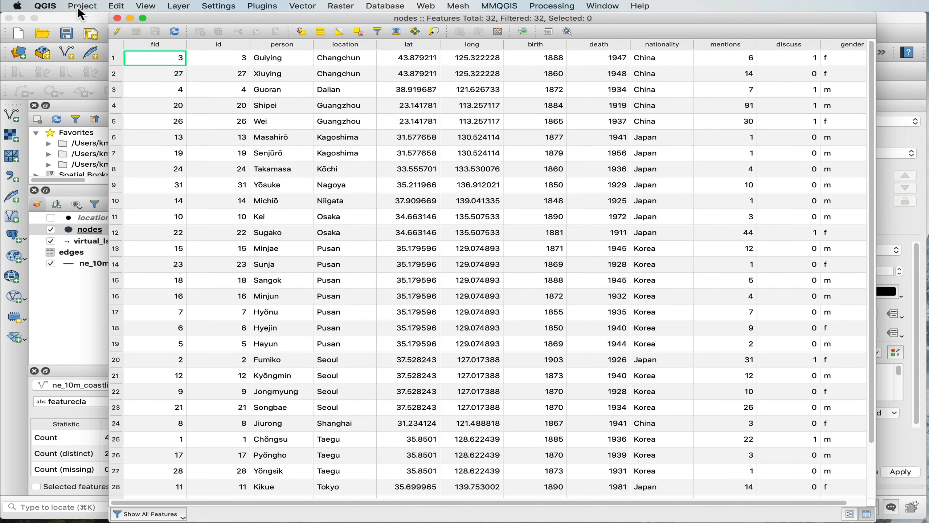
{"action": "left_click", "coordinate": [118, 18]}
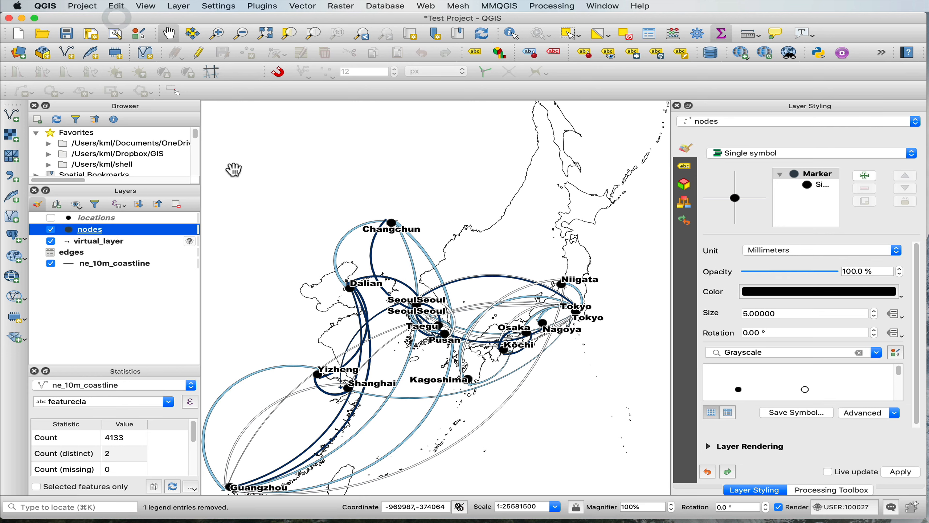
Hide the nodes layer and show the locations layer again.
{"action": "left_click", "coordinate": [51, 229]}
{"action": "left_click", "coordinate": [51, 218]}
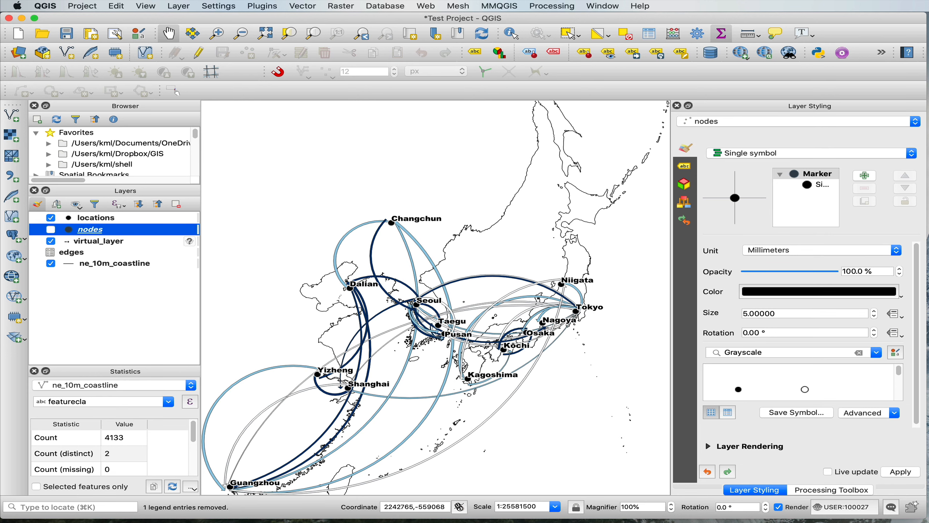
Switch to the network-example workbook in Excel, examine the Location, Lat and Long table on the Locations sheet, and return to QGIS.
{"action": "key", "text": "super+Tab"}
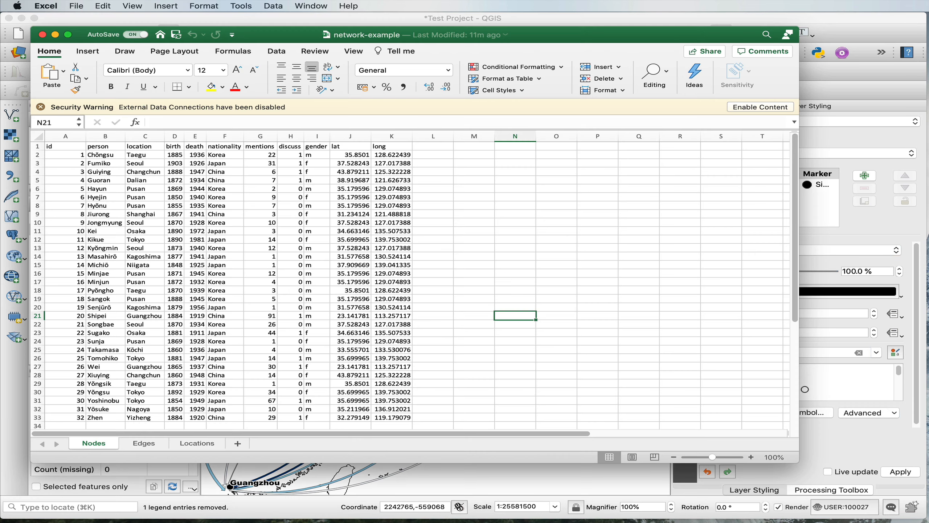
{"action": "left_click", "coordinate": [199, 443]}
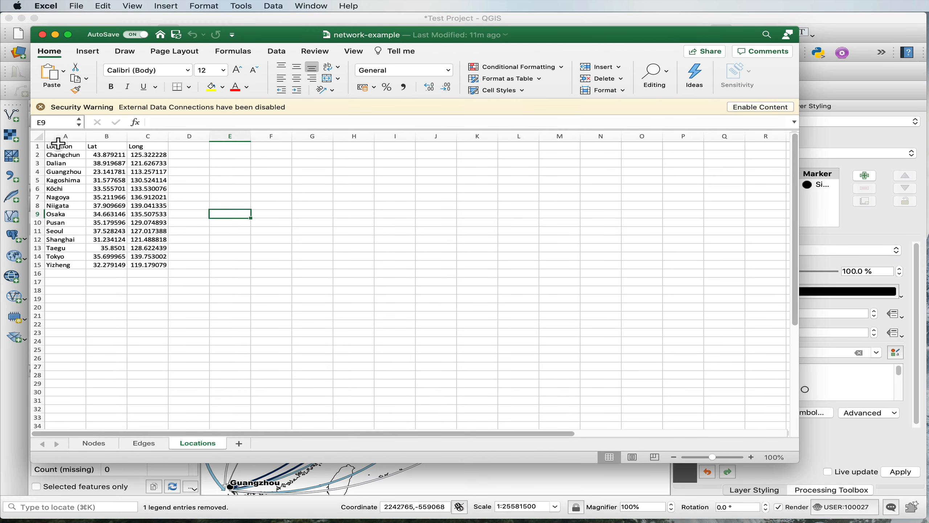
{"action": "left_click_drag", "start_coordinate": [59, 146], "coordinate": [157, 264]}
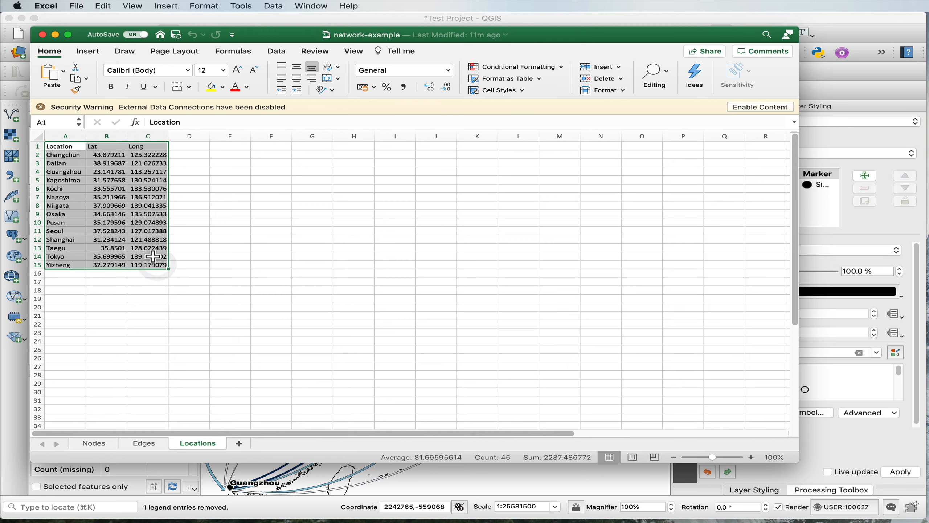
{"action": "left_click", "coordinate": [201, 18]}
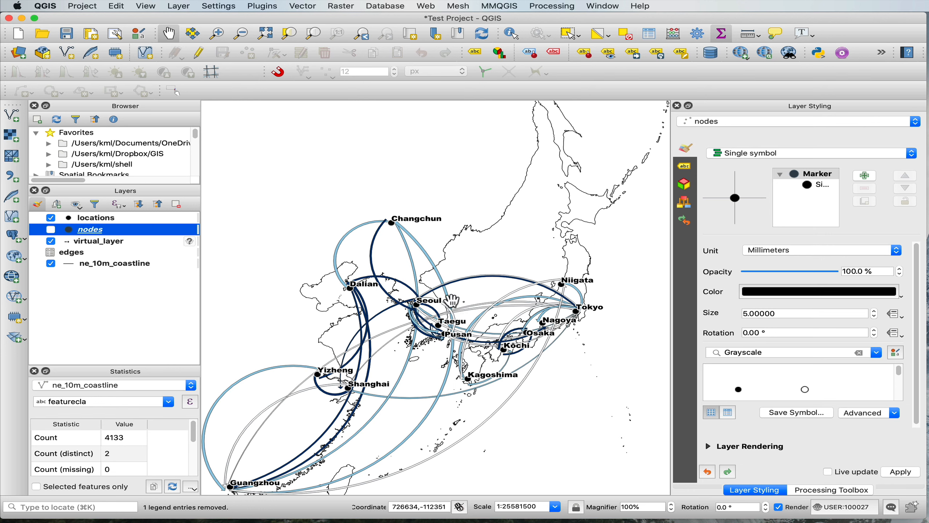
{"action": "right_click", "coordinate": [142, 239]}
{"action": "mouse_move", "coordinate": [236, 437]}
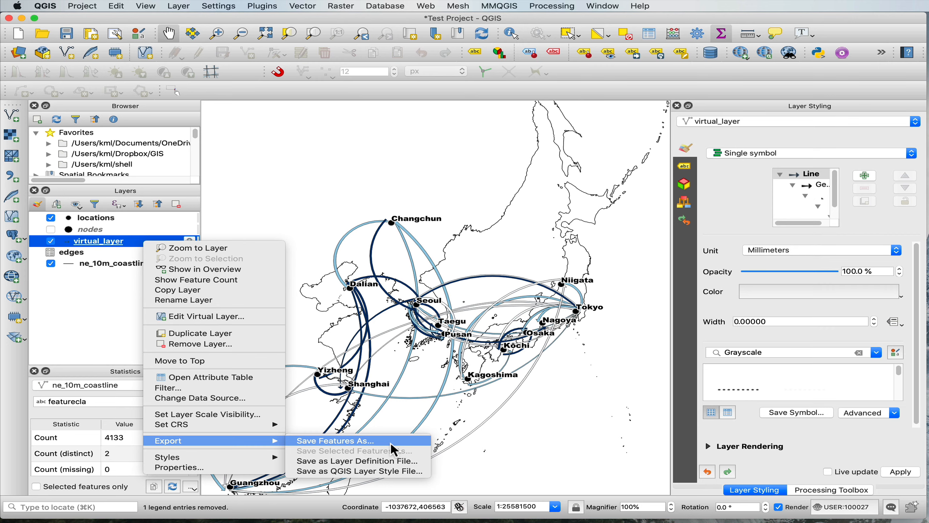
{"action": "left_click", "coordinate": [152, 237]}
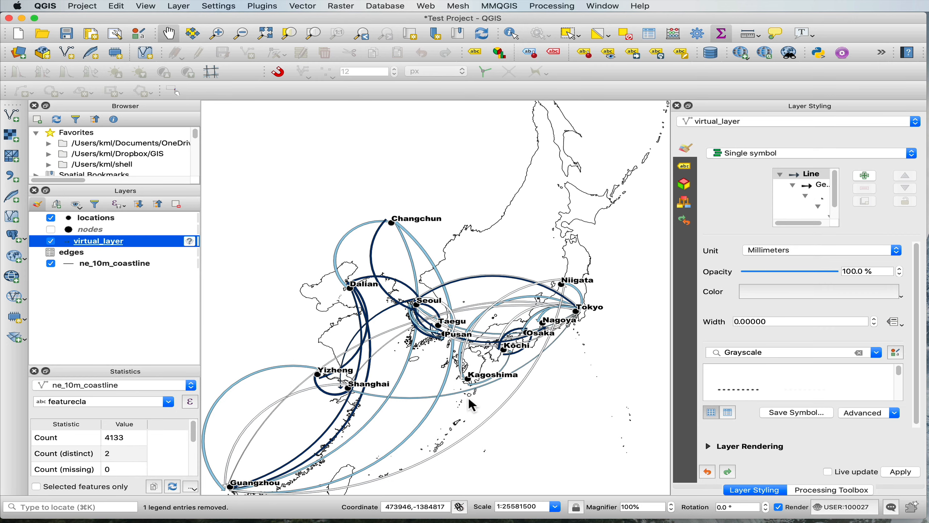
{"action": "left_click_drag", "start_coordinate": [410, 365], "coordinate": [414, 335]}
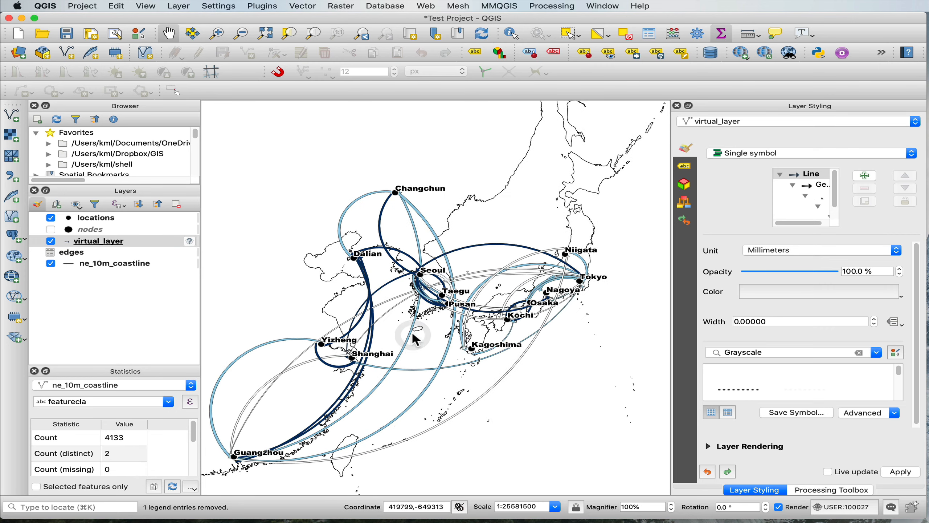
Save the virtual_layer style with all categories as a QGIS QML style file named styles in the Network Screencast 2 folder.
{"action": "right_click", "coordinate": [139, 241]}
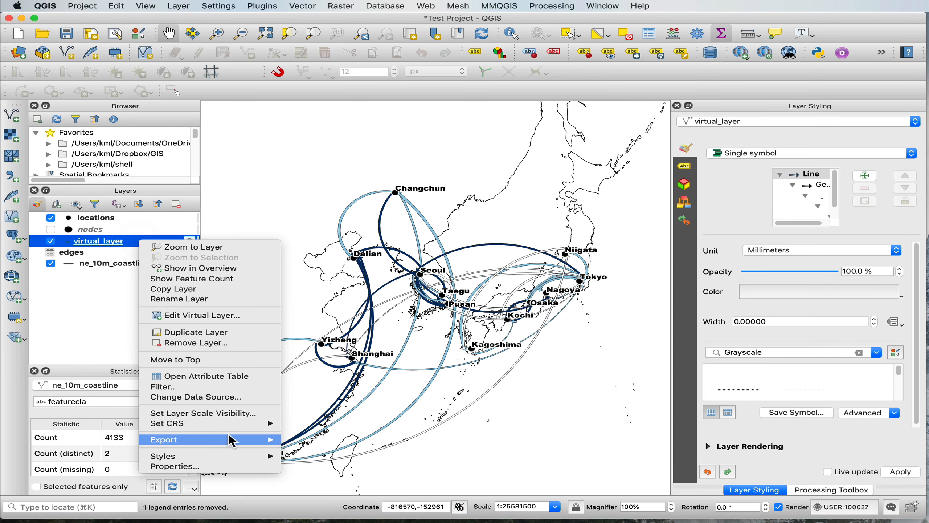
{"action": "left_click", "coordinate": [218, 466]}
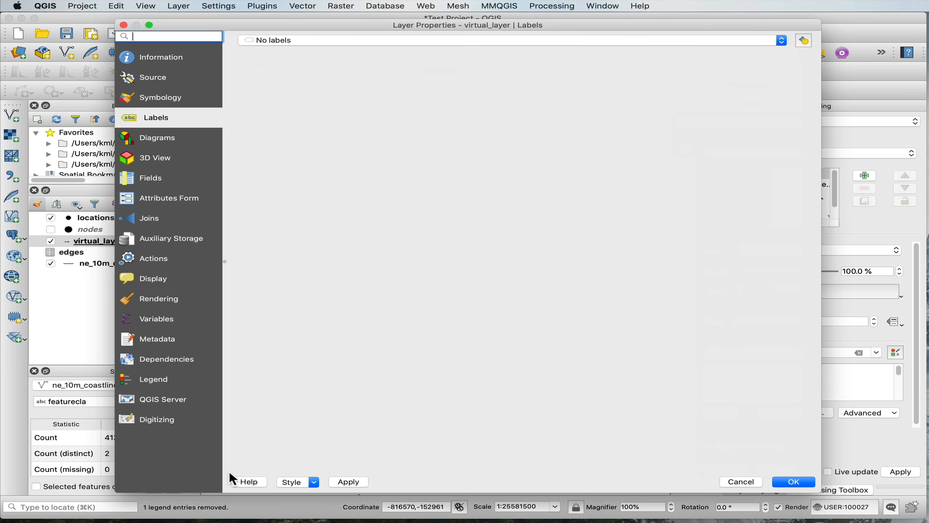
{"action": "left_click", "coordinate": [291, 481]}
{"action": "left_click", "coordinate": [310, 506]}
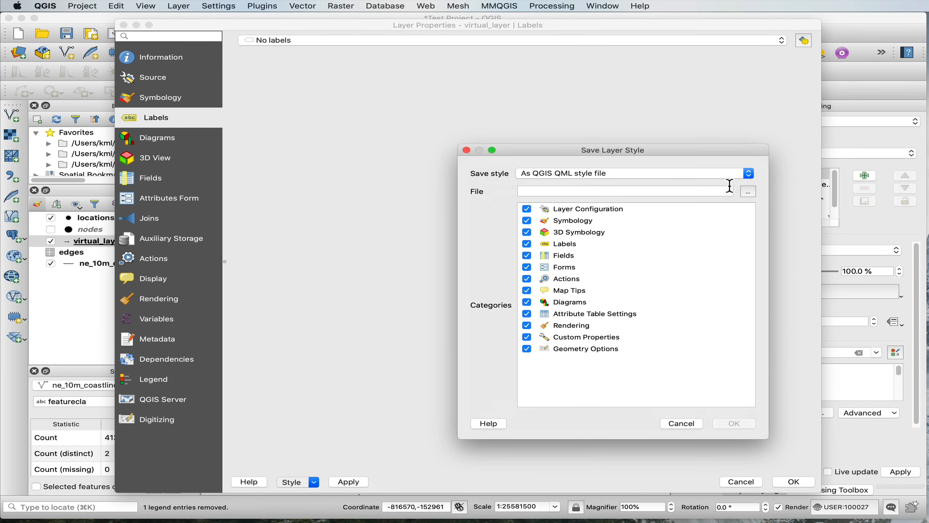
{"action": "left_click", "coordinate": [749, 191]}
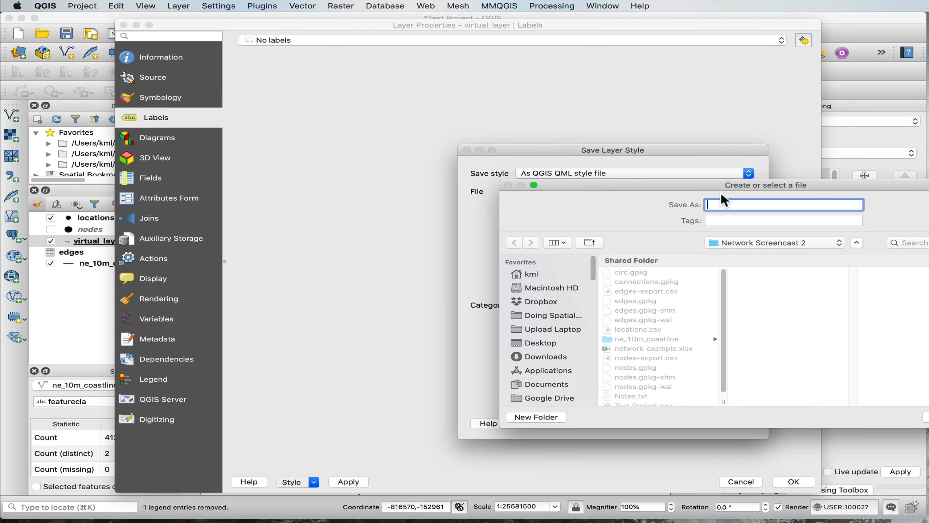
{"action": "type", "text": "styles"}
{"action": "key", "text": "Return"}
{"action": "left_click", "coordinate": [733, 424]}
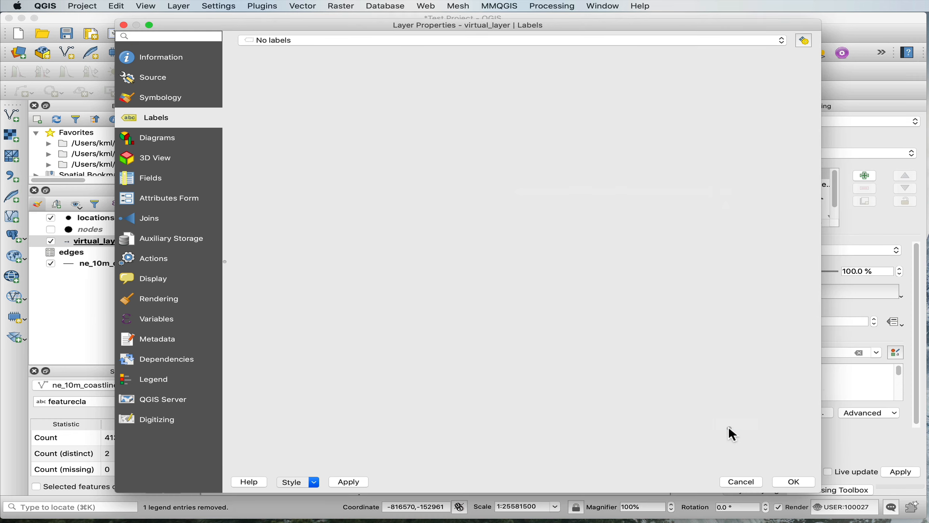
{"action": "left_click", "coordinate": [782, 480]}
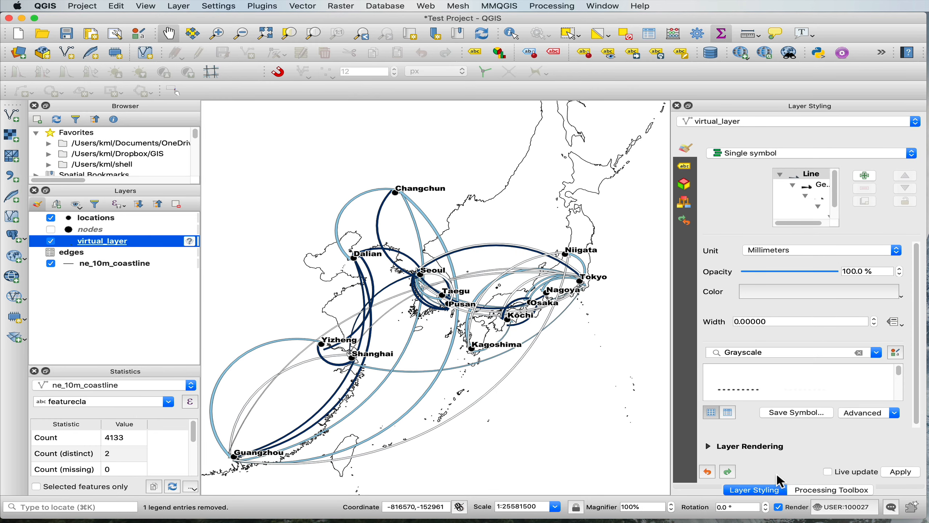
Export virtual_layer's features to a GeoPackage named edges-layer in the Network Screencast 2 folder, using the project CRS USER:100027 - Ortho Dalian.
{"action": "right_click", "coordinate": [147, 241]}
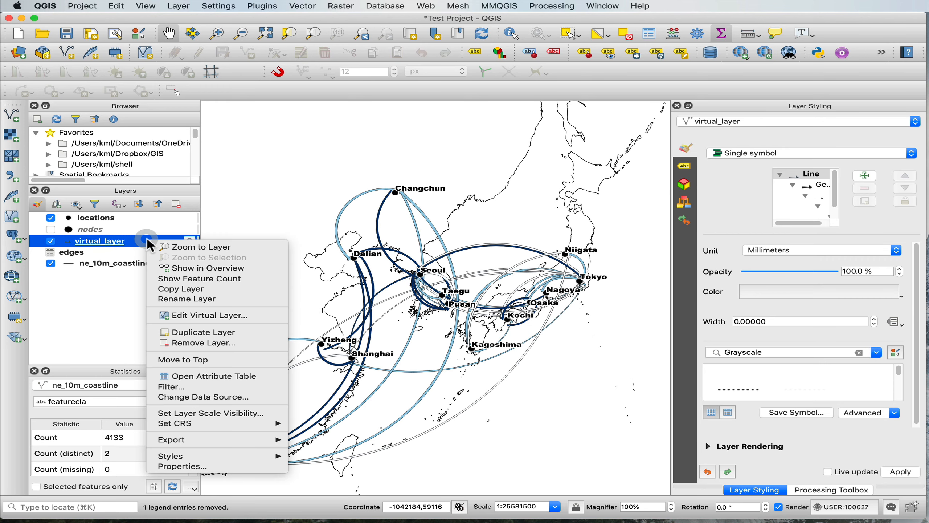
{"action": "mouse_move", "coordinate": [183, 441]}
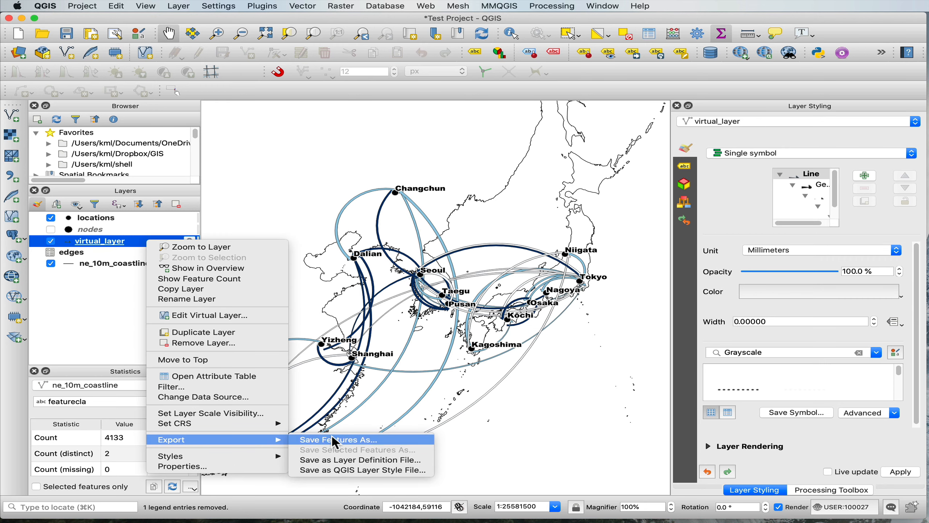
{"action": "left_click", "coordinate": [332, 436]}
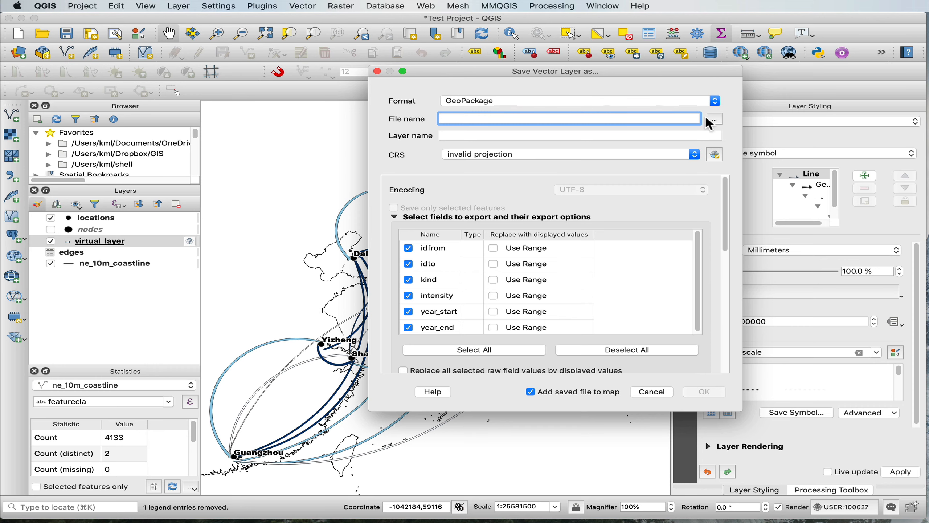
{"action": "left_click", "coordinate": [708, 121]}
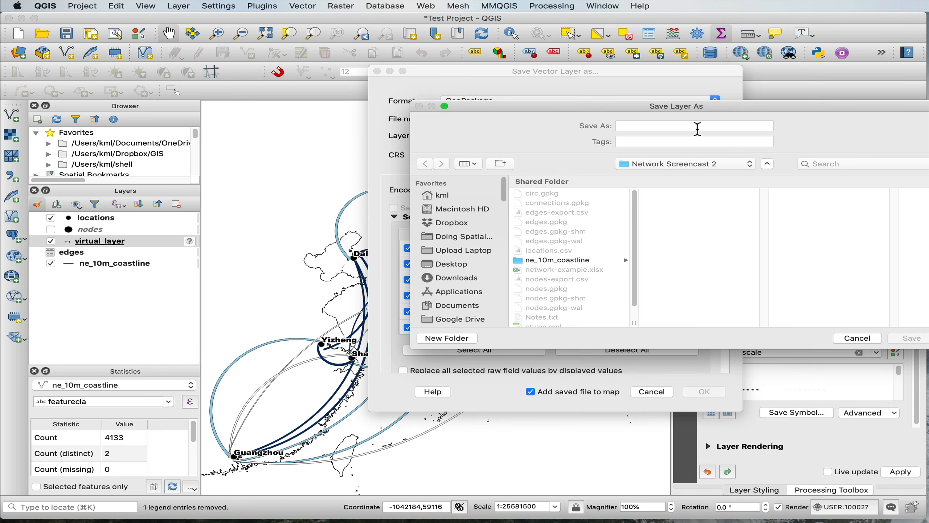
{"action": "type", "text": "edges"}
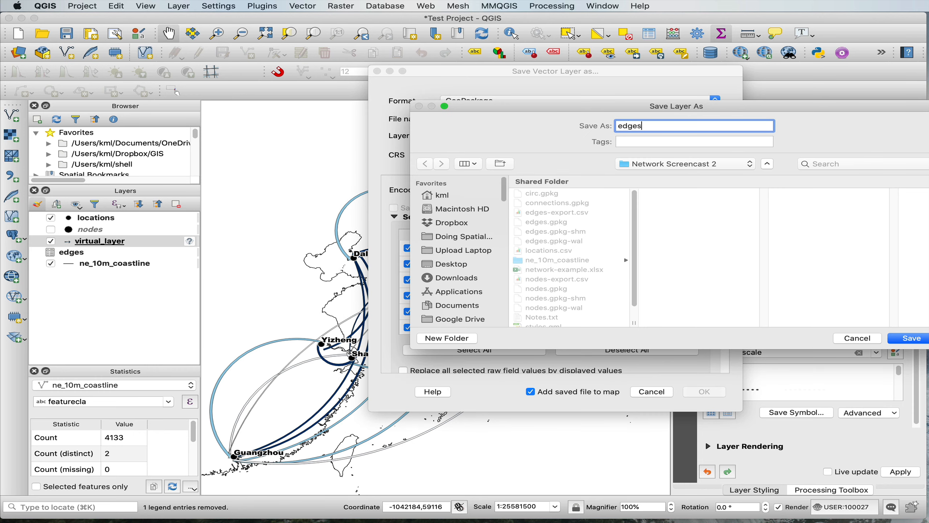
{"action": "type", "text": "-layer"}
{"action": "key", "text": "Return"}
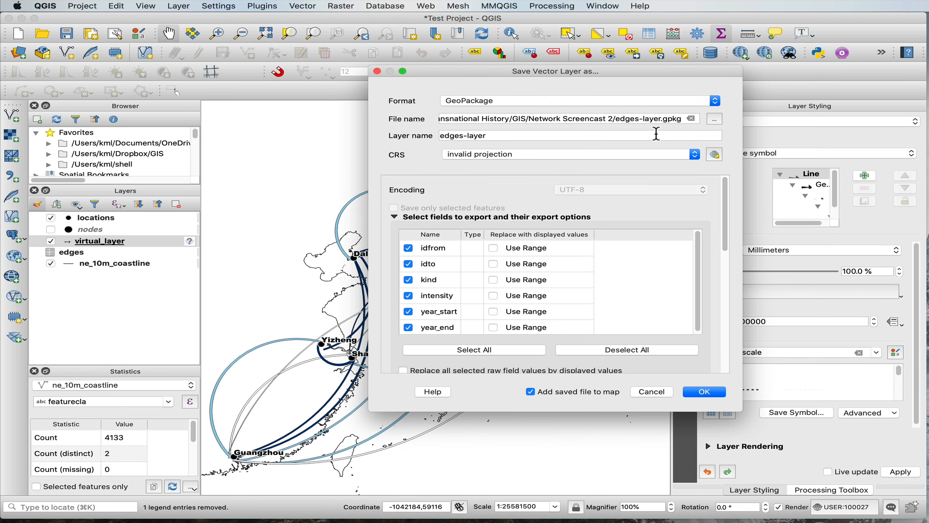
{"action": "left_click", "coordinate": [553, 155]}
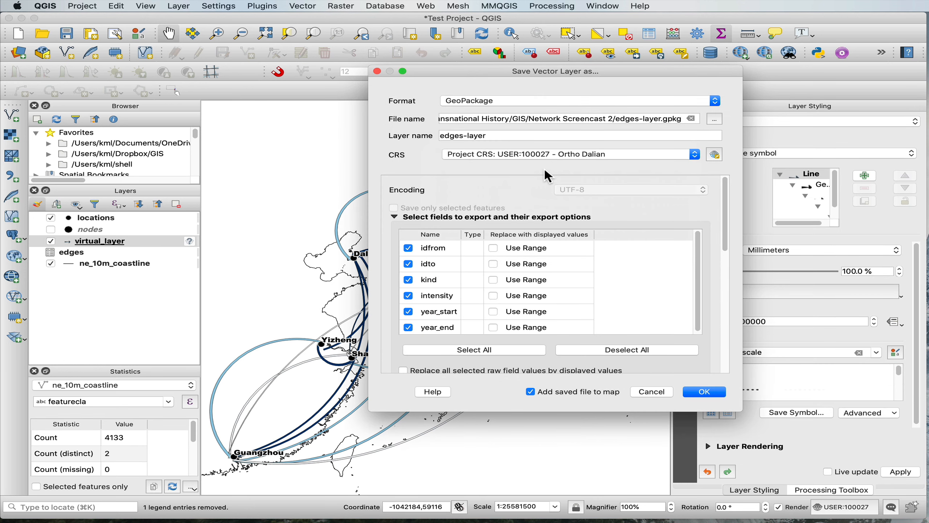
{"action": "left_click", "coordinate": [699, 391]}
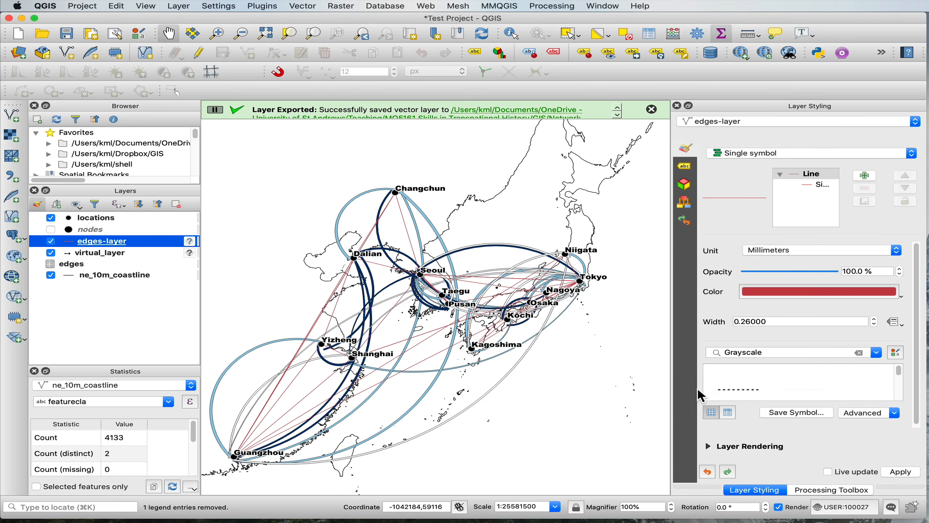
Hide virtual_layer and load the styles.qml style file with all categories onto edges-layer.
{"action": "left_click", "coordinate": [51, 253]}
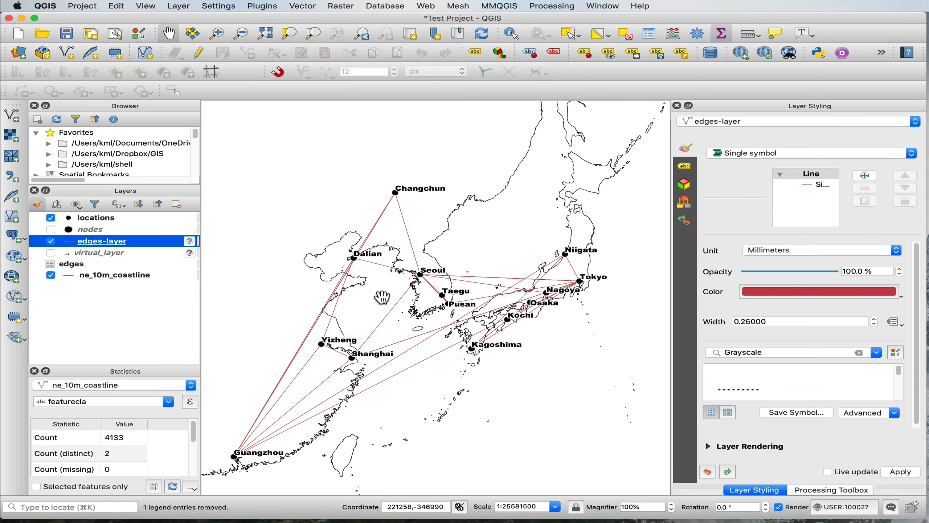
{"action": "right_click", "coordinate": [135, 240]}
{"action": "left_click", "coordinate": [170, 461]}
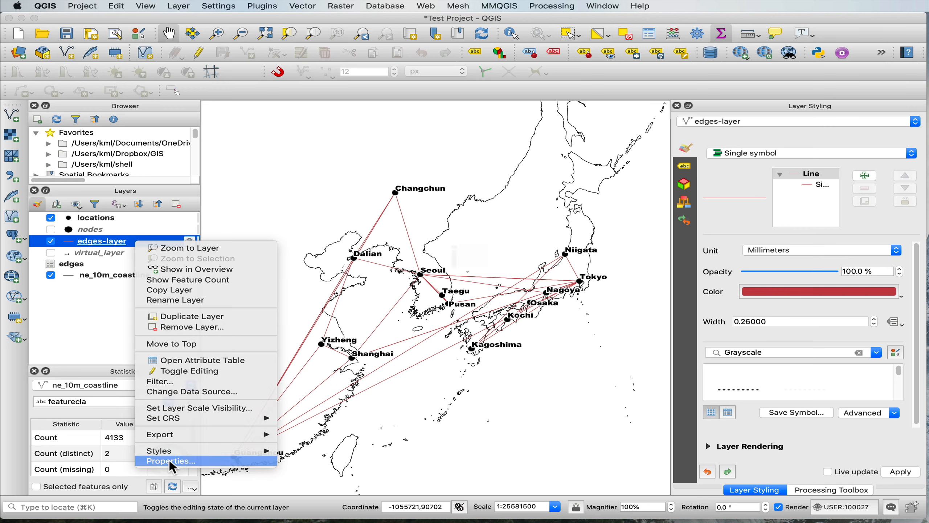
{"action": "left_click", "coordinate": [291, 482]}
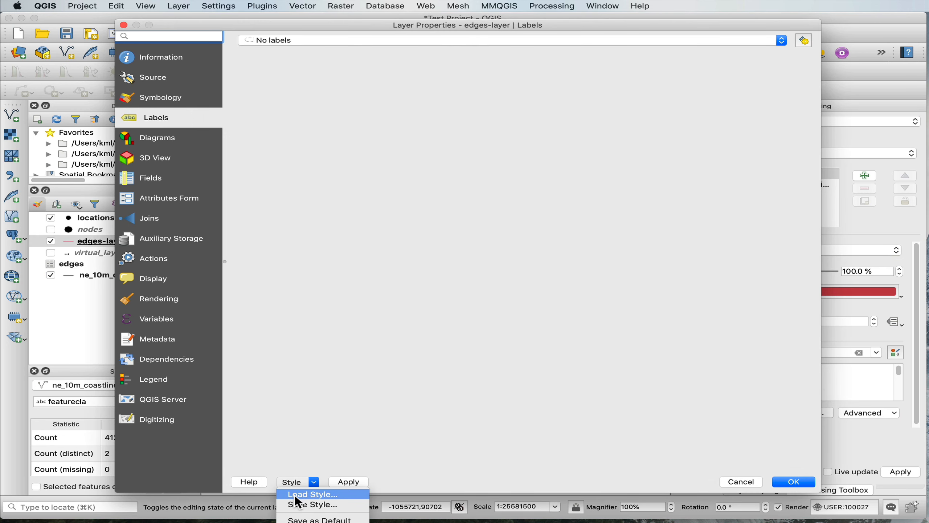
{"action": "left_click", "coordinate": [295, 495]}
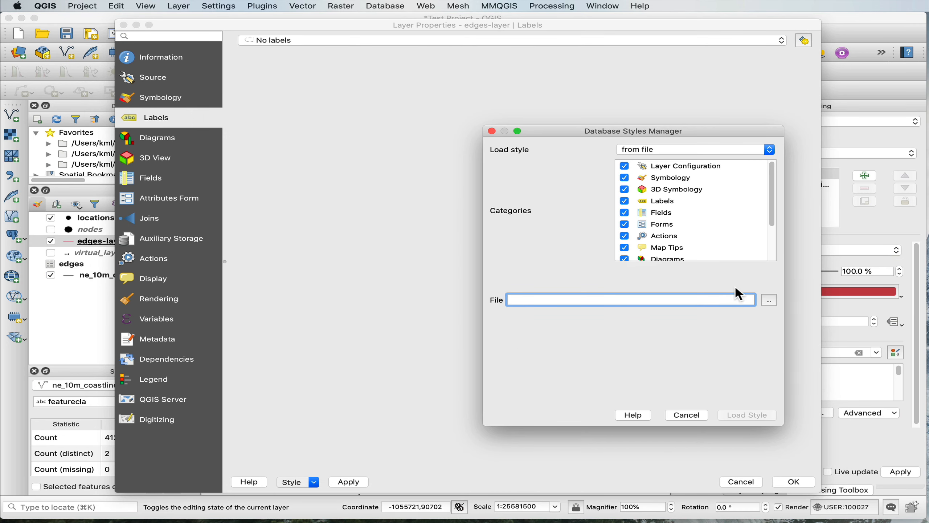
{"action": "left_click", "coordinate": [770, 301]}
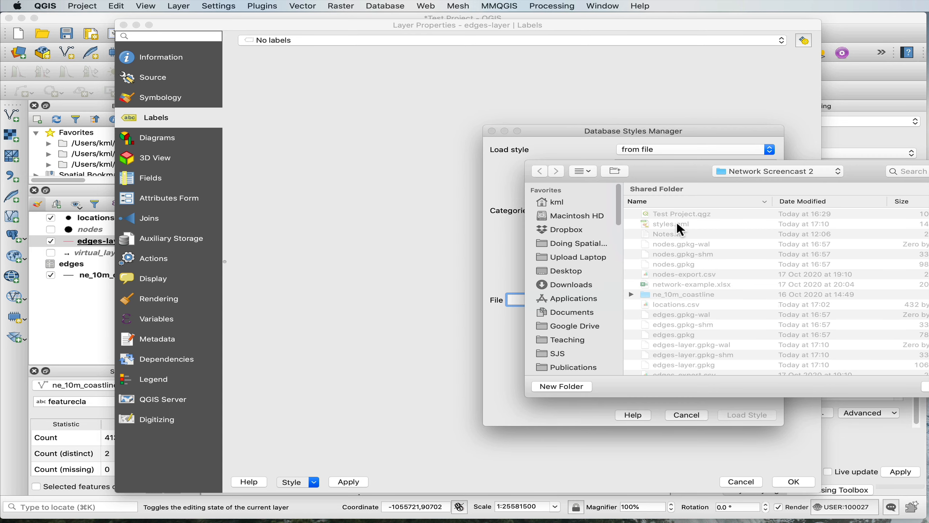
{"action": "left_click", "coordinate": [676, 224]}
{"action": "key", "text": "Return"}
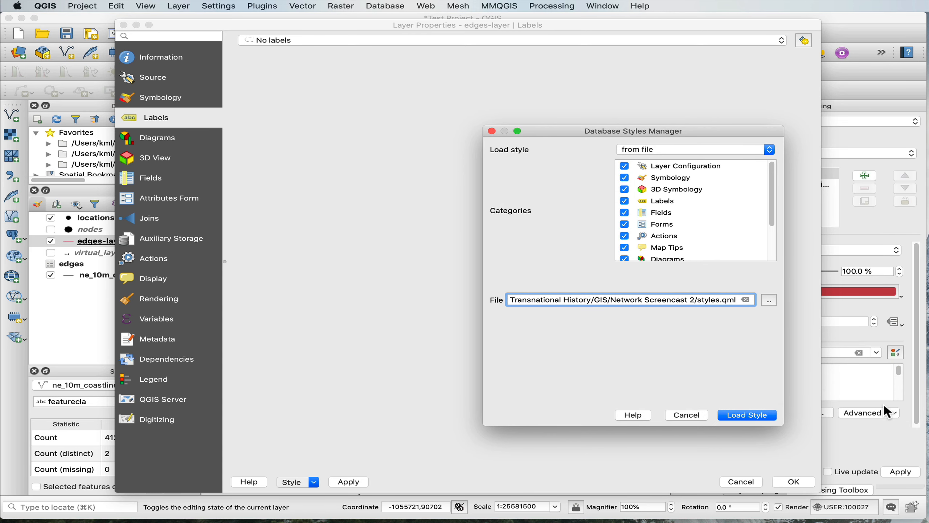
{"action": "left_click", "coordinate": [753, 418]}
{"action": "left_click", "coordinate": [792, 483]}
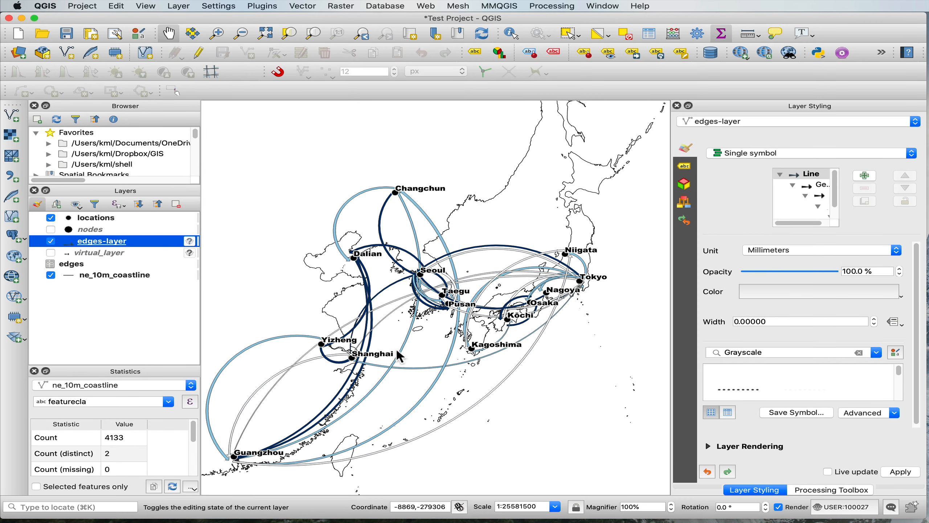
Remove virtual_layer from the project.
{"action": "left_click", "coordinate": [85, 252]}
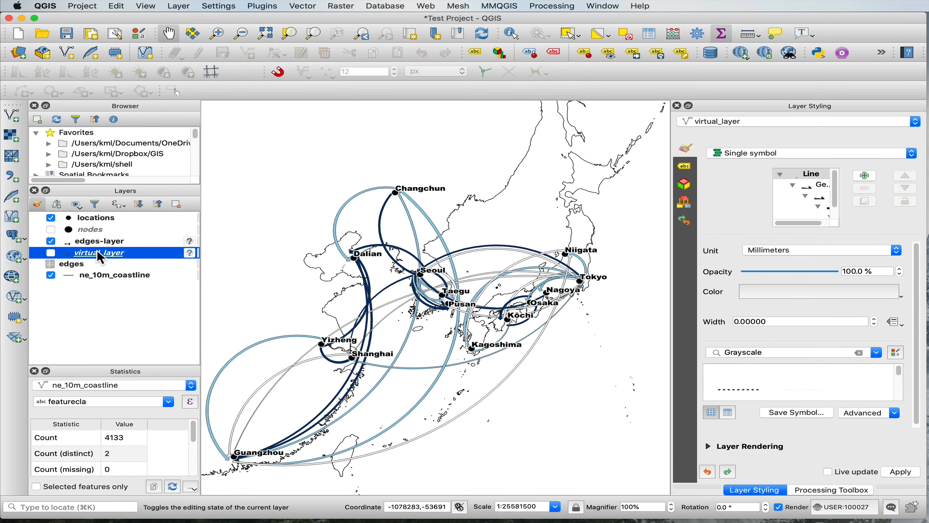
{"action": "right_click", "coordinate": [97, 251]}
{"action": "left_click", "coordinate": [153, 353]}
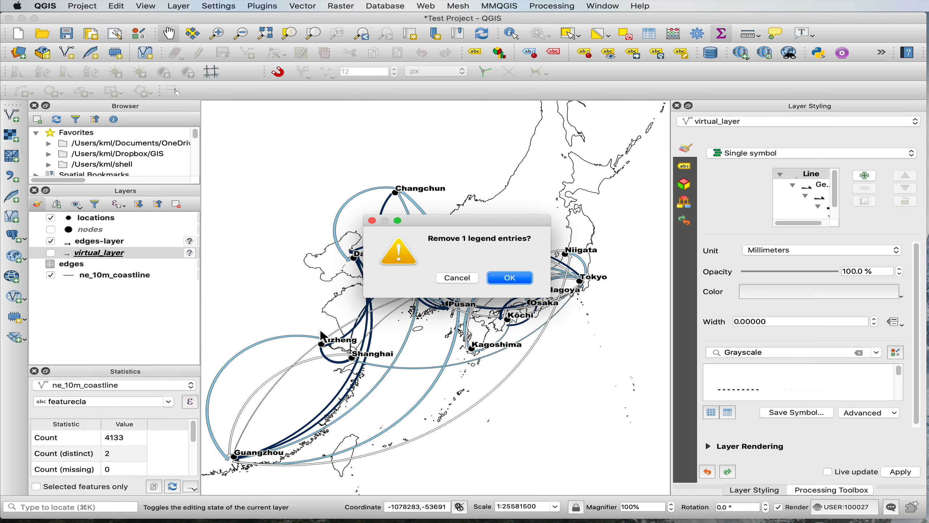
{"action": "left_click", "coordinate": [509, 278]}
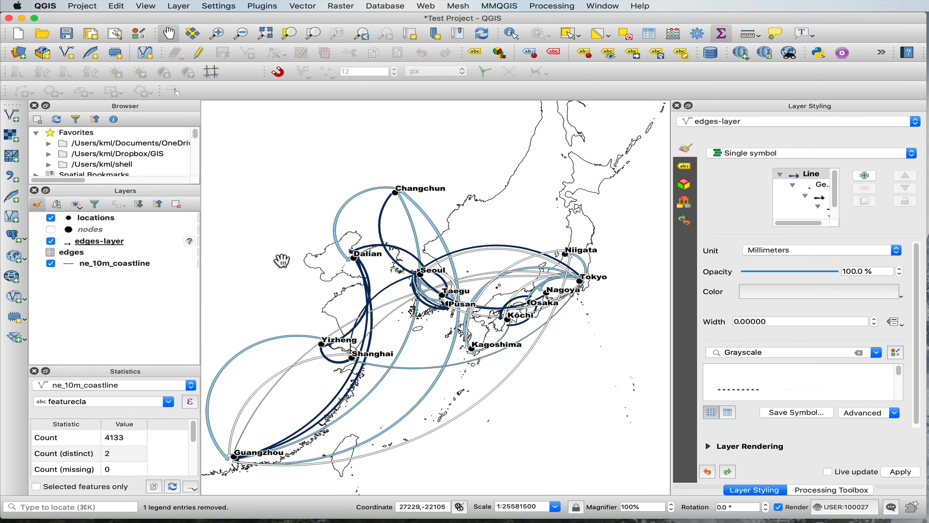
Export the edges table to a GeoPackage named edges-table in the Network Screencast 2 folder, using the project CRS USER:100027 - Ortho Dalian.
{"action": "left_click", "coordinate": [105, 252]}
{"action": "right_click", "coordinate": [125, 254]}
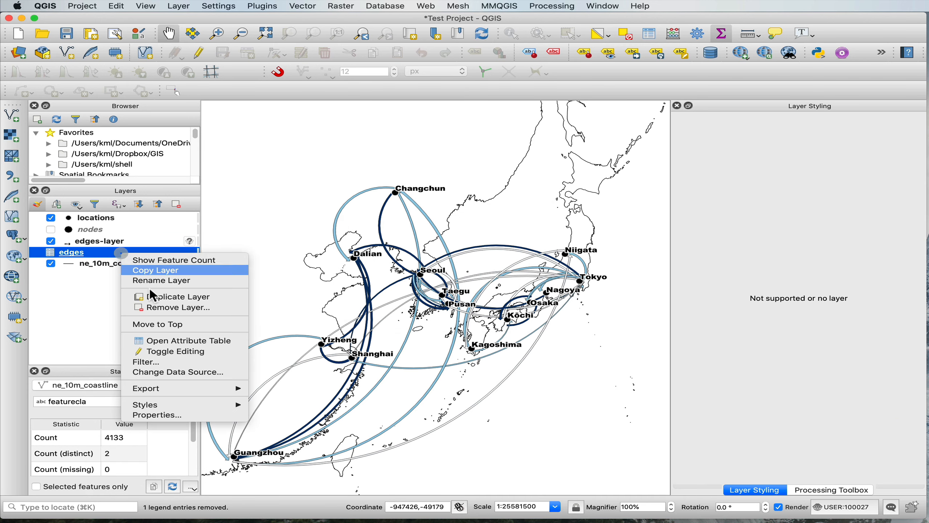
{"action": "mouse_move", "coordinate": [176, 384]}
{"action": "left_click", "coordinate": [275, 387]}
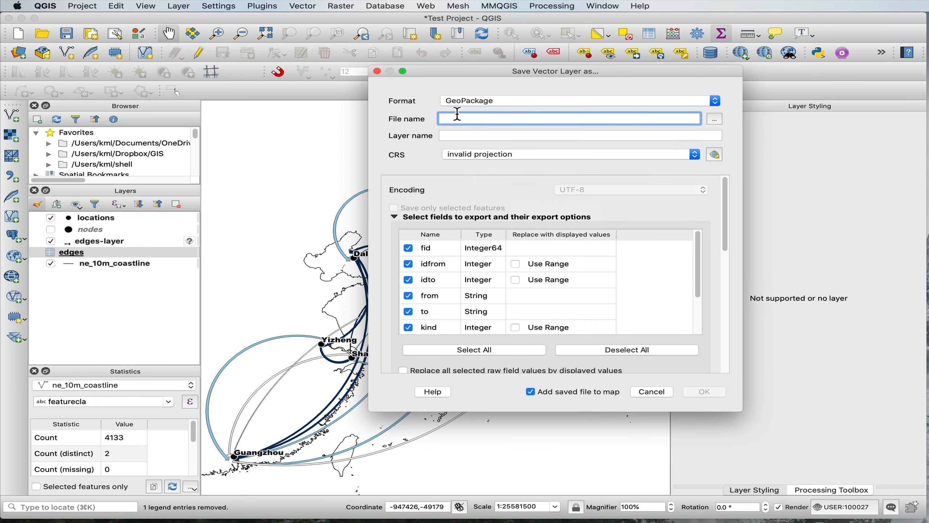
{"action": "left_click", "coordinate": [713, 120]}
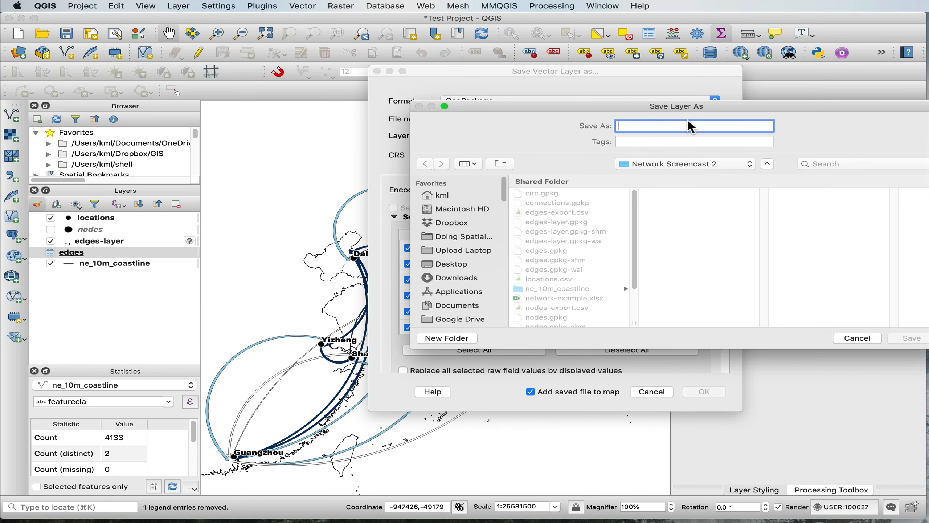
{"action": "type", "text": "ed"}
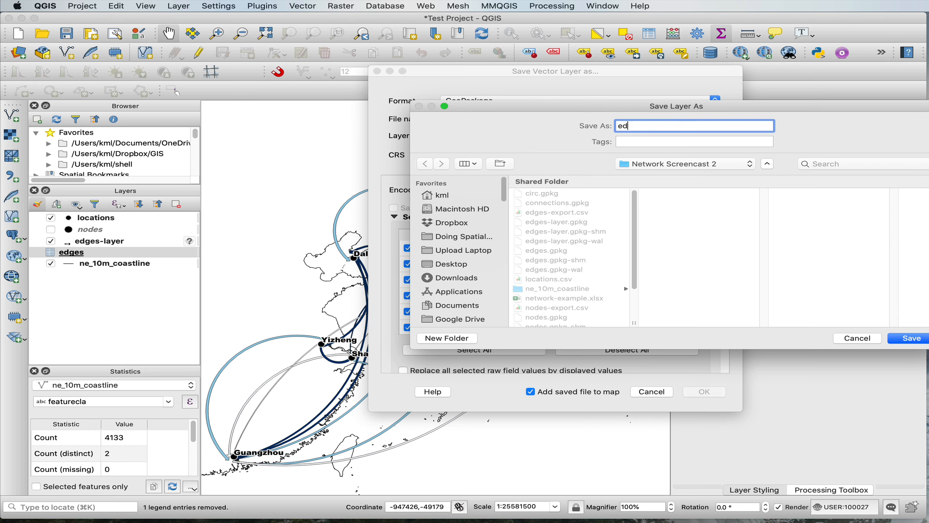
{"action": "type", "text": "ges-table"}
{"action": "key", "text": "Return"}
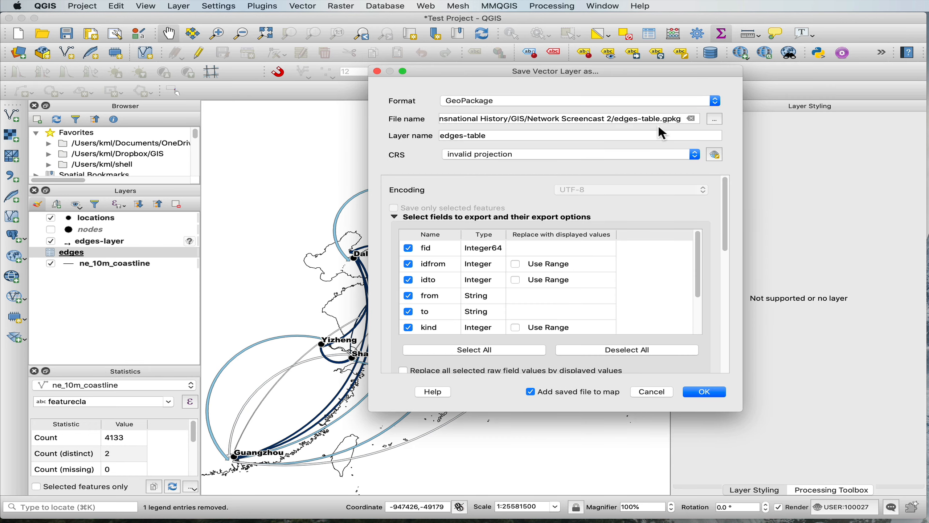
{"action": "left_click", "coordinate": [554, 158]}
{"action": "left_click", "coordinate": [552, 163]}
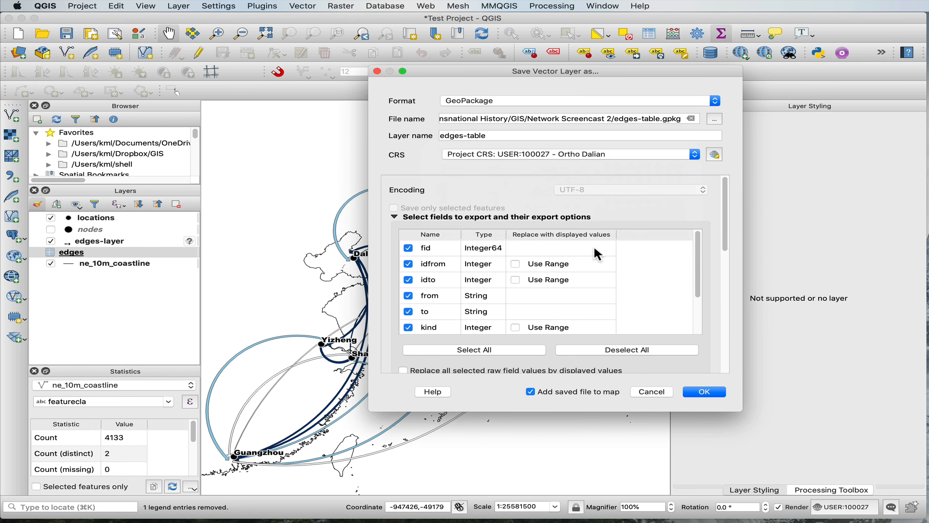
{"action": "left_click", "coordinate": [704, 392]}
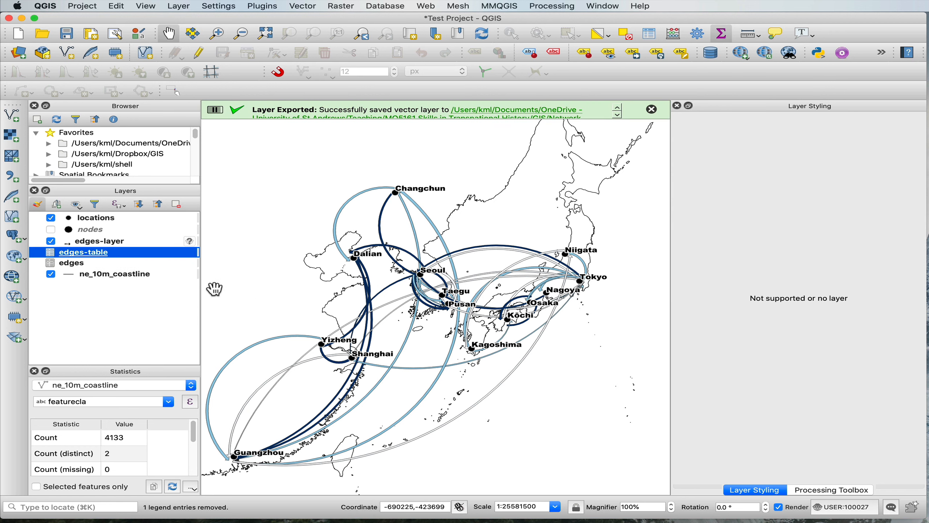
Remove the original edges table from the project.
{"action": "left_click", "coordinate": [84, 259]}
{"action": "right_click", "coordinate": [83, 259]}
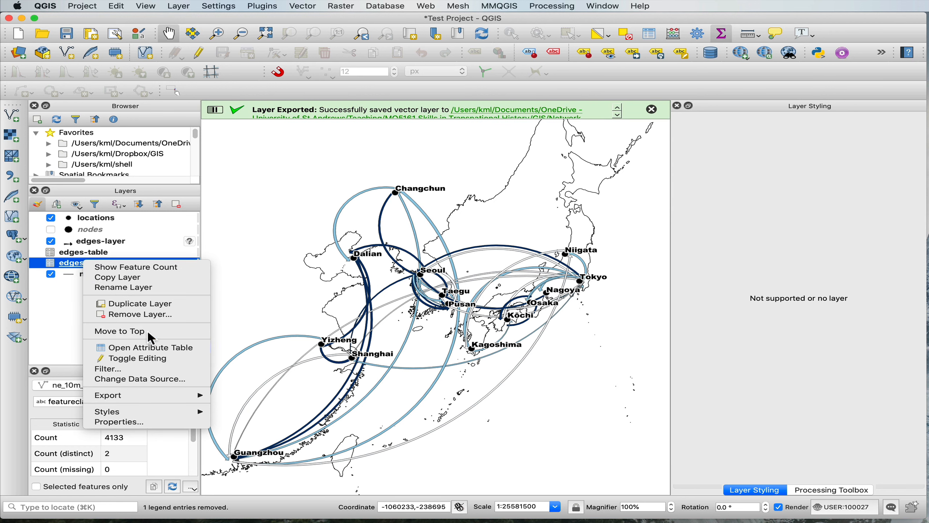
{"action": "left_click", "coordinate": [138, 314]}
{"action": "key", "text": "Return"}
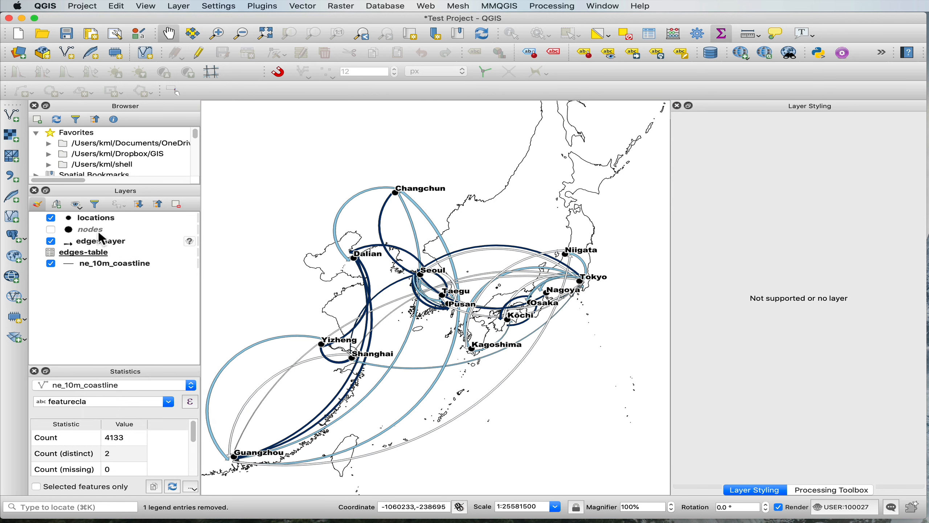
{"action": "left_click", "coordinate": [96, 231]}
{"action": "right_click", "coordinate": [96, 231]}
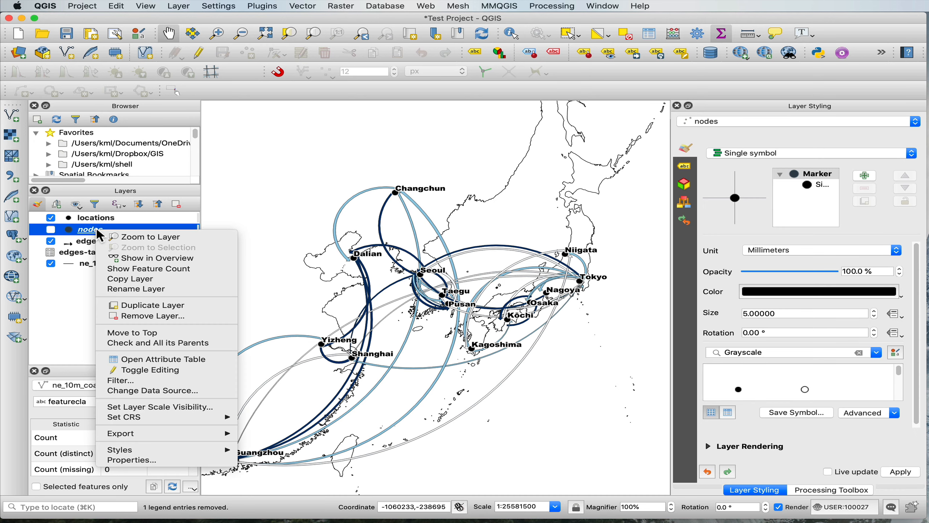
{"action": "left_click", "coordinate": [85, 231]}
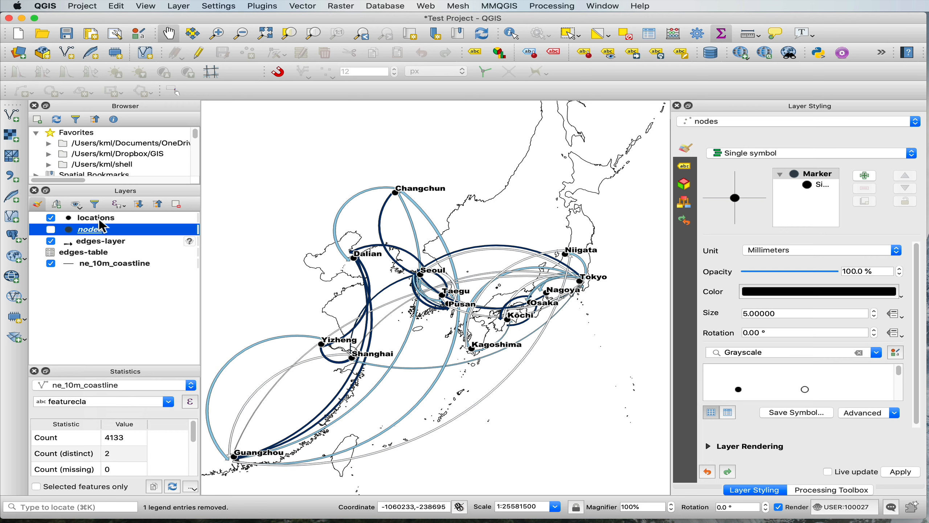
Export the locations layer to a GeoPackage named locations-layer in the Network Screencast 2 folder, using the project CRS USER:100027 - Ortho Dalian.
{"action": "left_click", "coordinate": [98, 219]}
{"action": "right_click", "coordinate": [100, 218]}
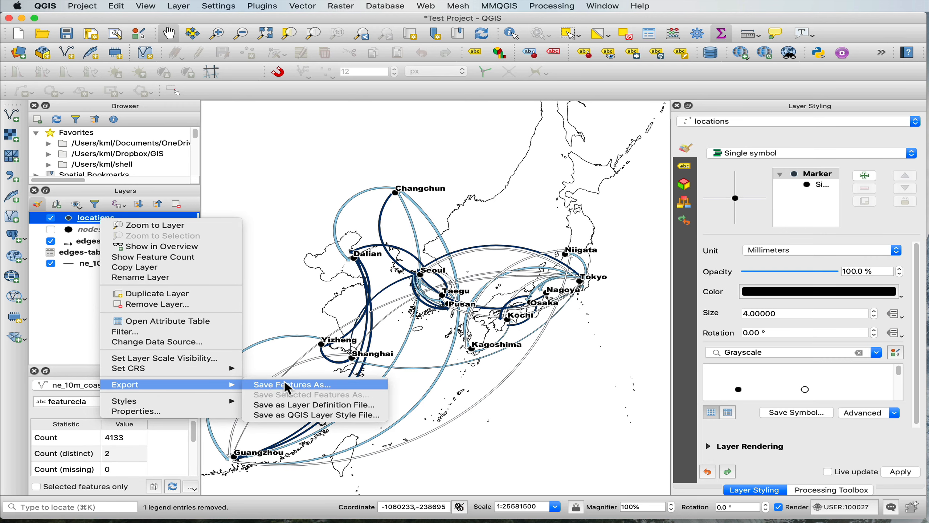
{"action": "left_click", "coordinate": [285, 385]}
{"action": "left_click", "coordinate": [509, 154]}
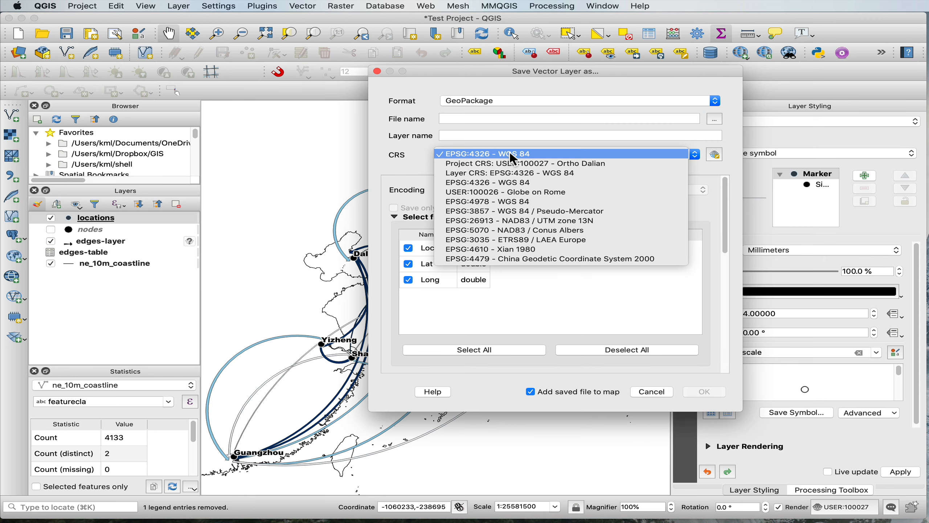
{"action": "left_click", "coordinate": [515, 162]}
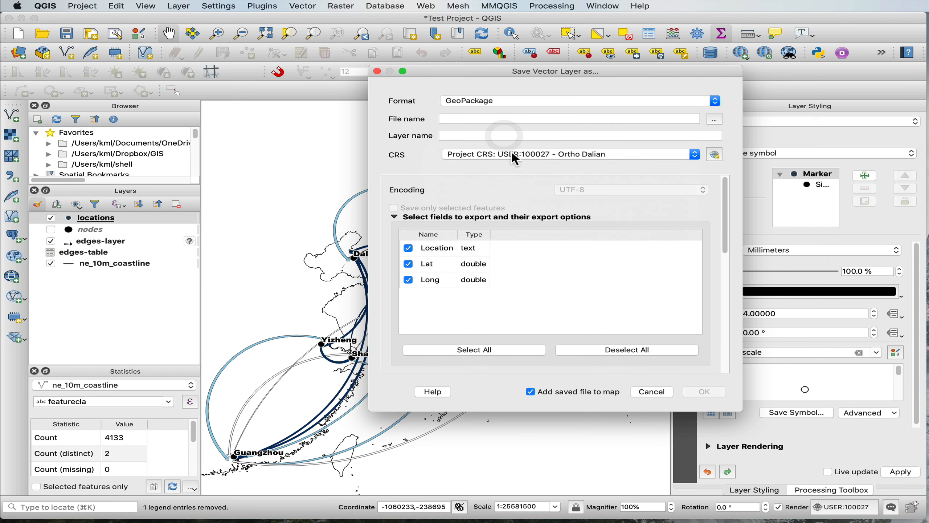
{"action": "left_click", "coordinate": [715, 119]}
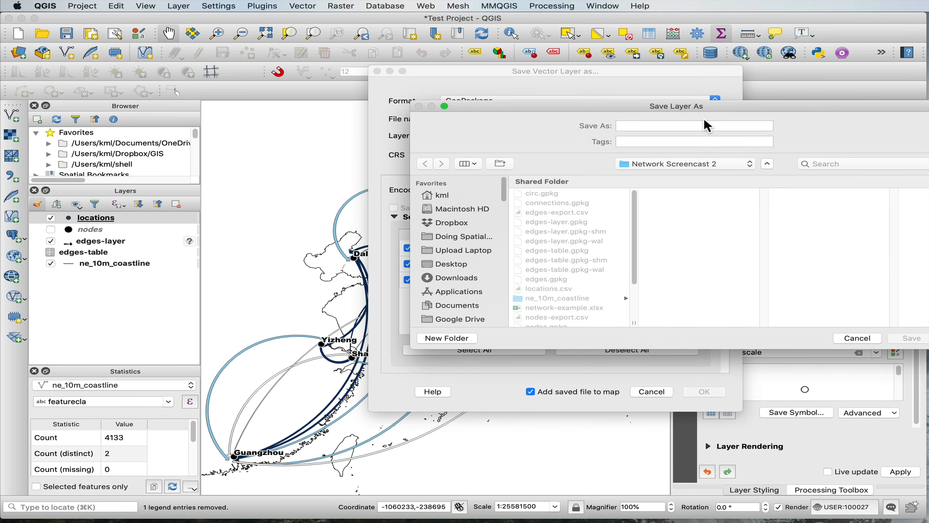
{"action": "left_click", "coordinate": [705, 122]}
{"action": "type", "text": "loca"}
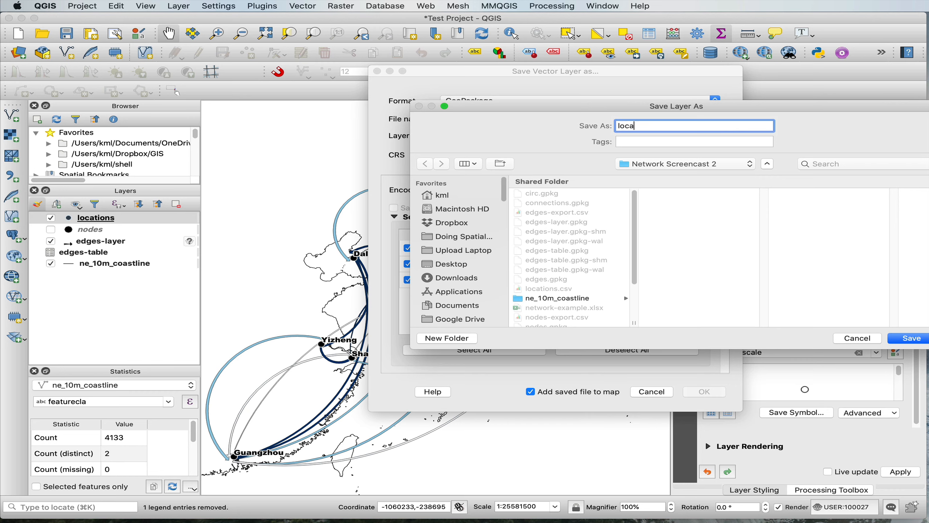
{"action": "type", "text": "tions-layer"}
{"action": "key", "text": "Return"}
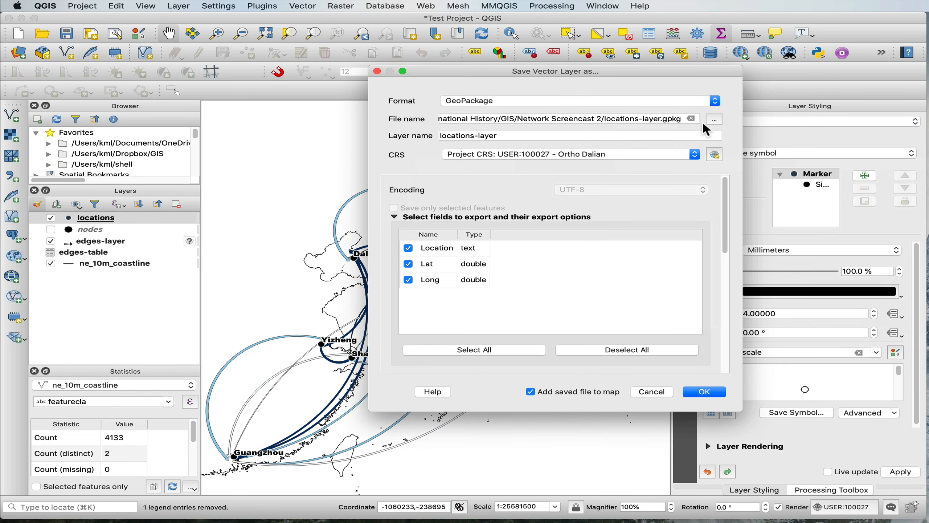
{"action": "left_click", "coordinate": [705, 396]}
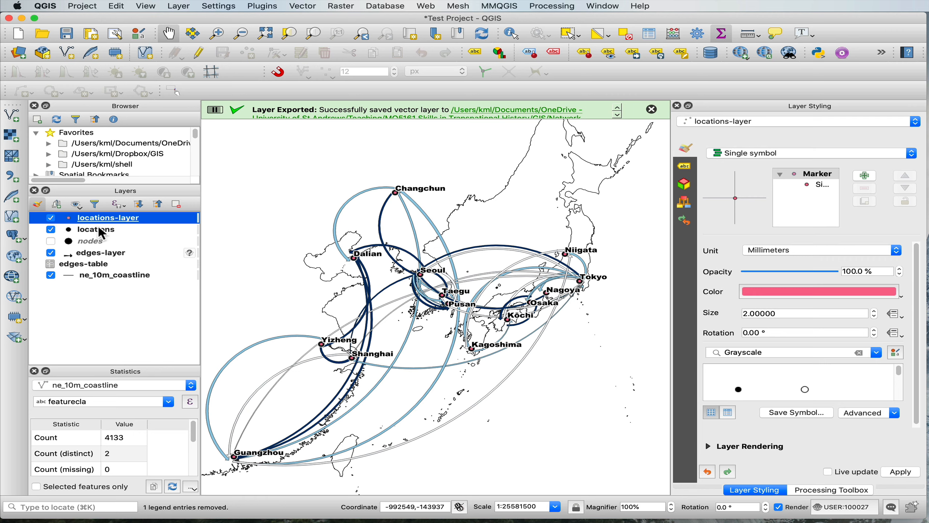
Save the original locations layer's style with all categories as the QML style file location-styles in the Network Screencast 2 folder.
{"action": "left_click", "coordinate": [120, 228]}
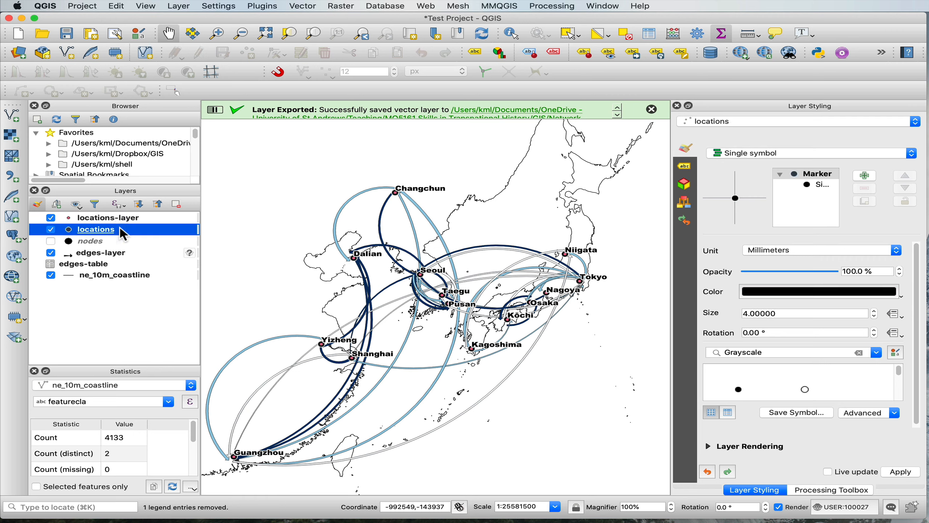
{"action": "right_click", "coordinate": [121, 228]}
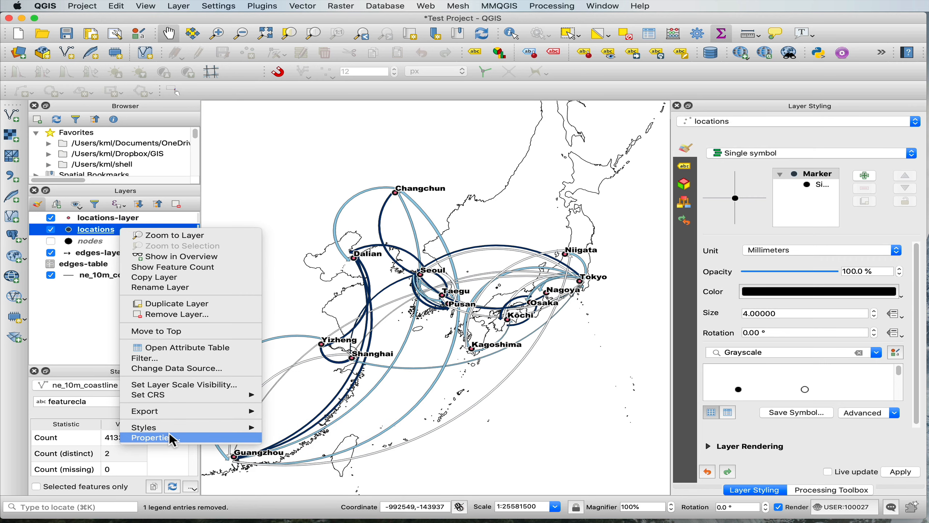
{"action": "left_click", "coordinate": [186, 438]}
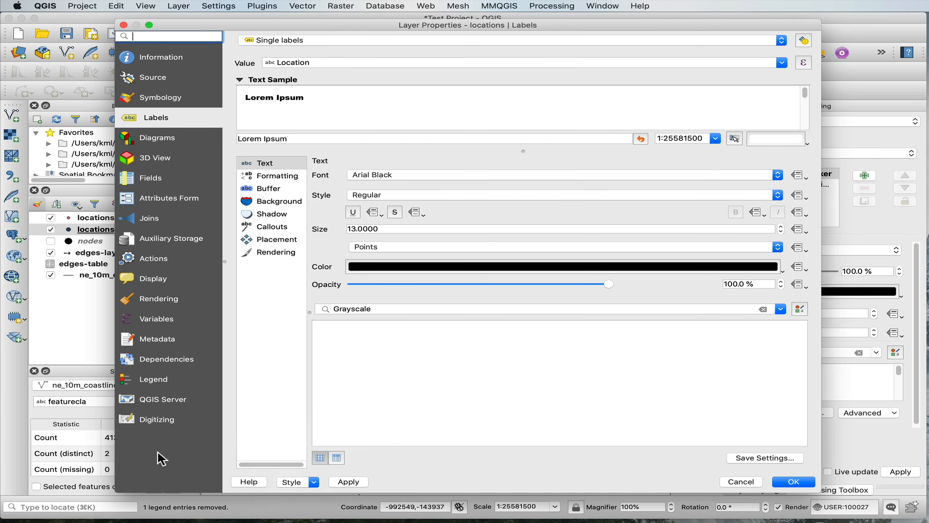
{"action": "left_click", "coordinate": [295, 481]}
{"action": "left_click", "coordinate": [312, 505]}
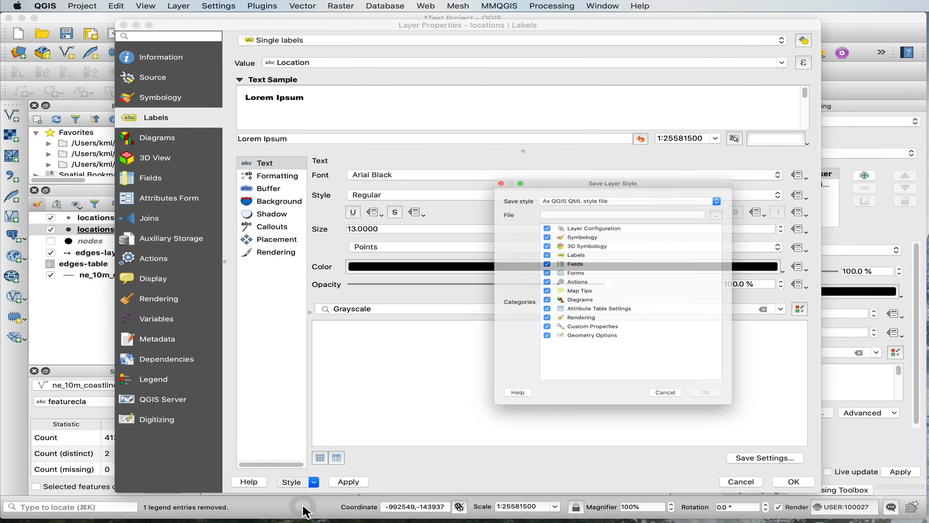
{"action": "left_click", "coordinate": [539, 187]}
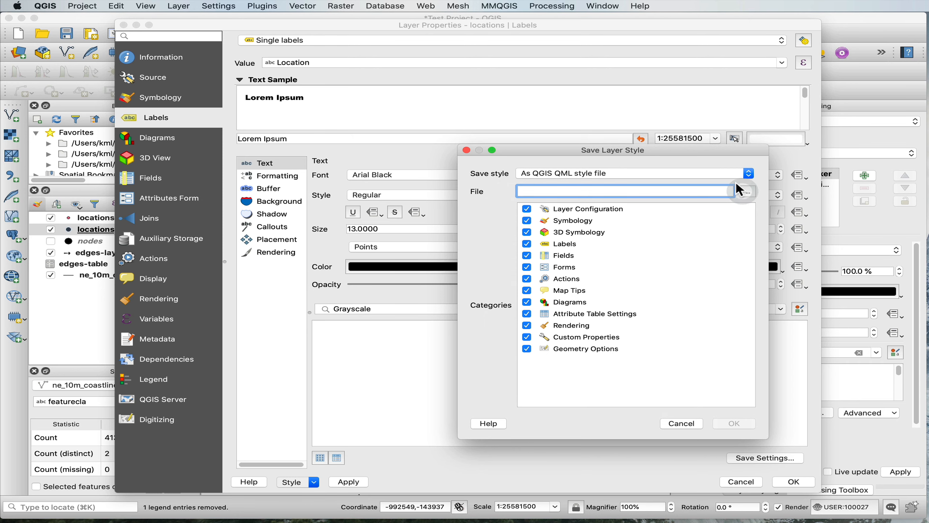
{"action": "left_click", "coordinate": [743, 191]}
{"action": "left_click", "coordinate": [725, 204]}
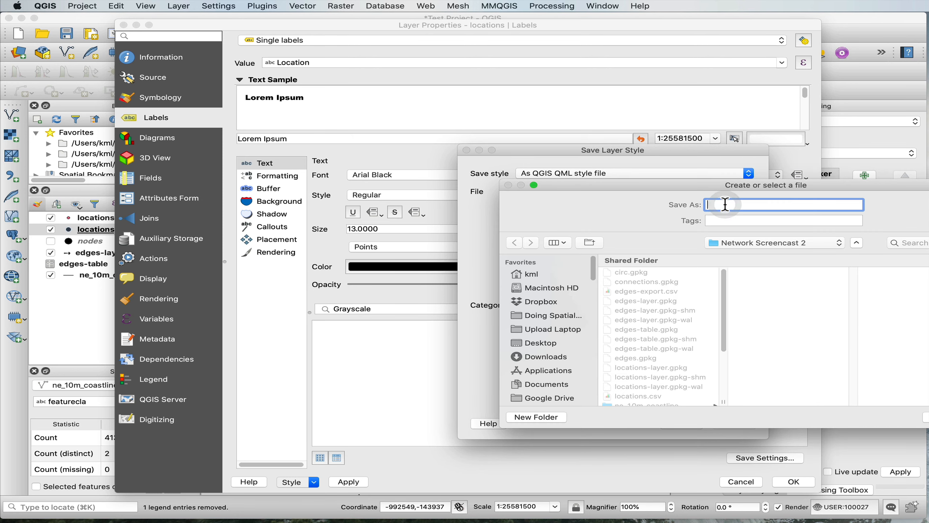
{"action": "type", "text": "location-styles"}
{"action": "key", "text": "Return"}
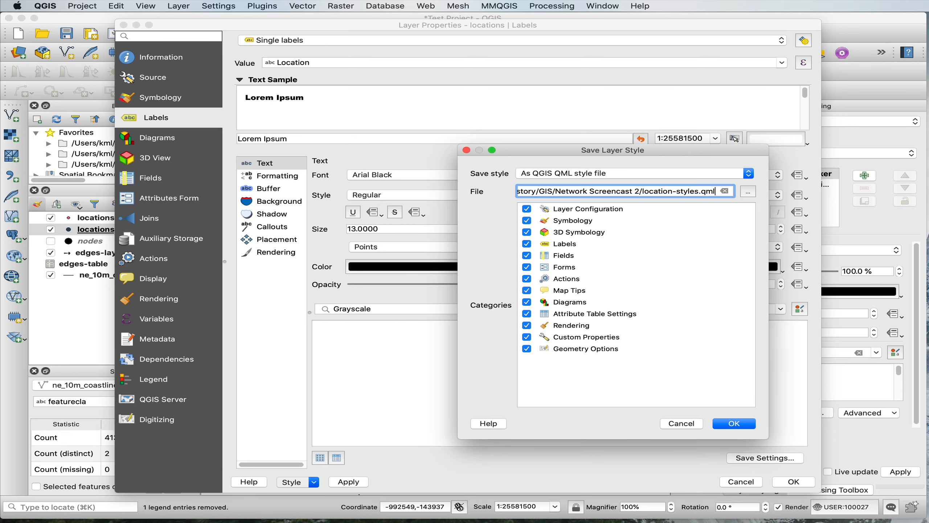
{"action": "left_click", "coordinate": [730, 422]}
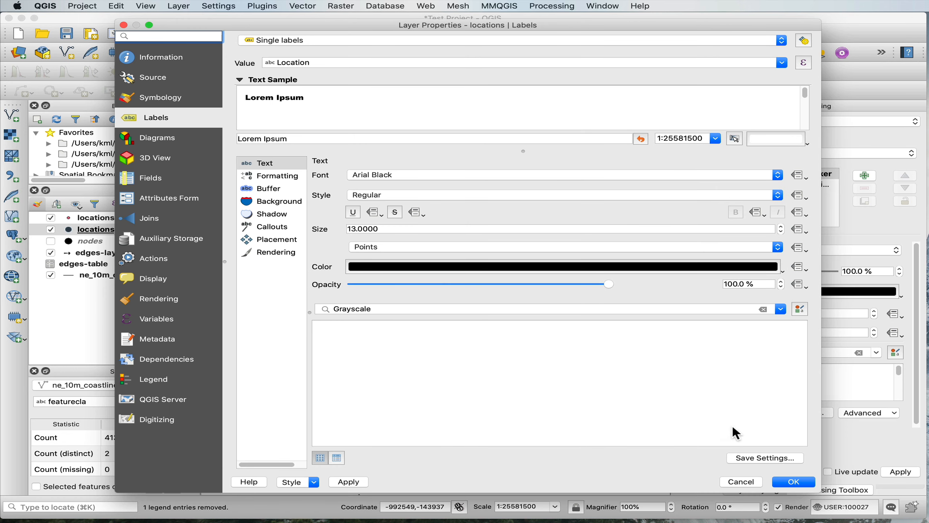
{"action": "left_click", "coordinate": [781, 482]}
Load the location-styles.qml style file with all categories onto locations-layer.
{"action": "left_click", "coordinate": [110, 219]}
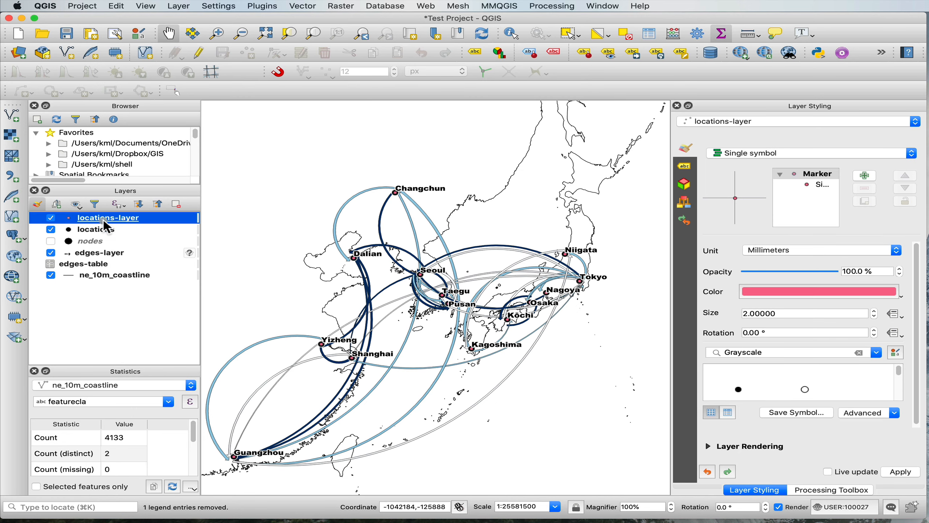
{"action": "right_click", "coordinate": [118, 219]}
{"action": "left_click", "coordinate": [155, 420]}
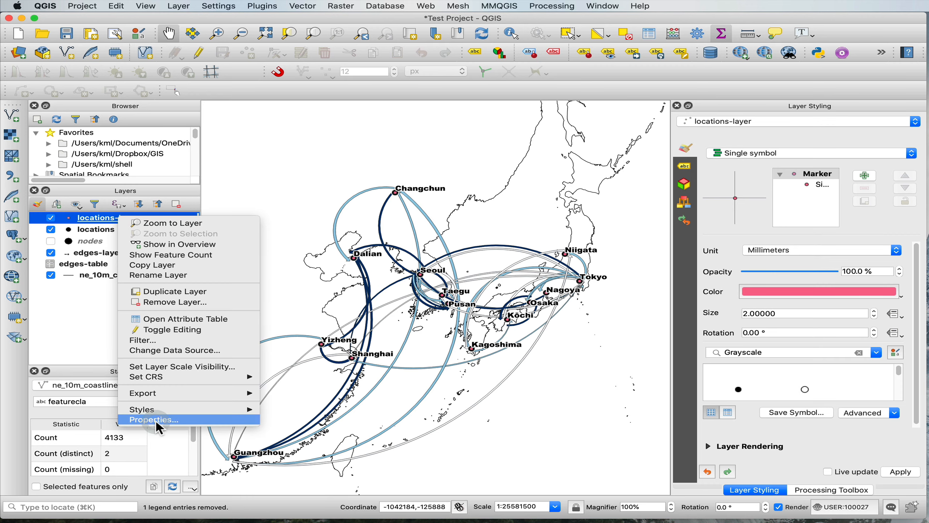
{"action": "left_click", "coordinate": [303, 481]}
{"action": "left_click", "coordinate": [301, 489]}
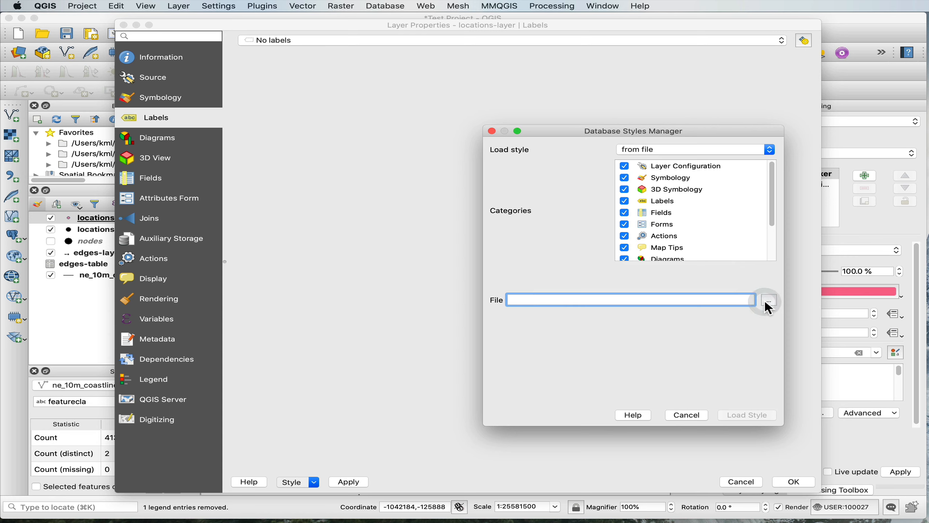
{"action": "left_click", "coordinate": [769, 301]}
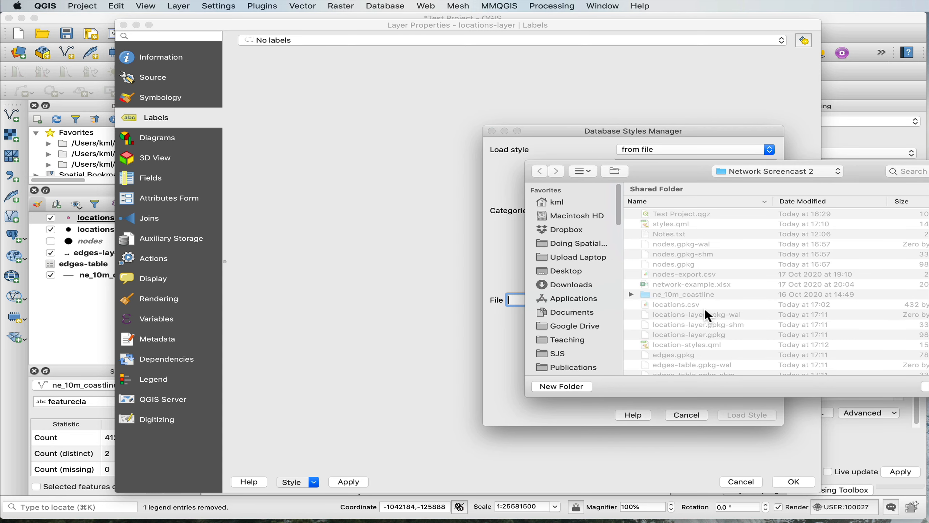
{"action": "scroll", "coordinate": [705, 309], "scroll_direction": "down", "scroll_amount": 3}
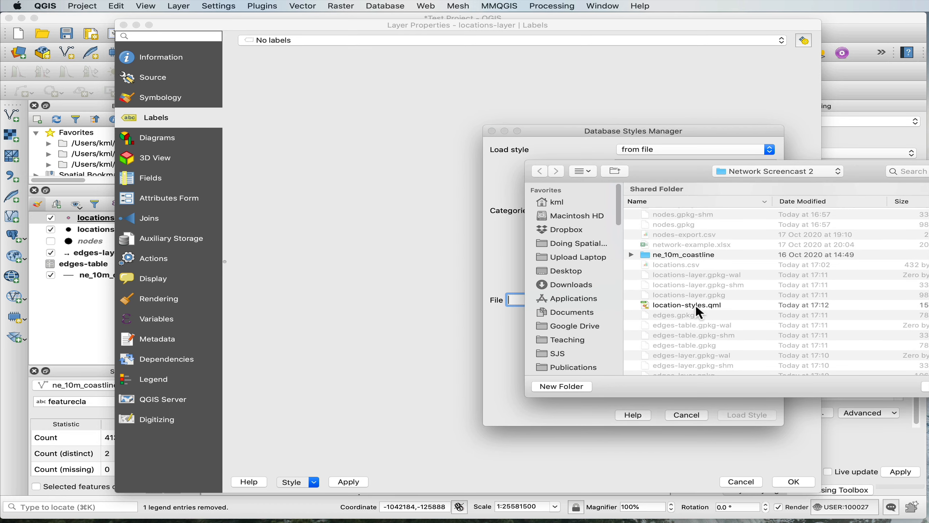
{"action": "left_click", "coordinate": [696, 306]}
{"action": "left_click", "coordinate": [928, 387]}
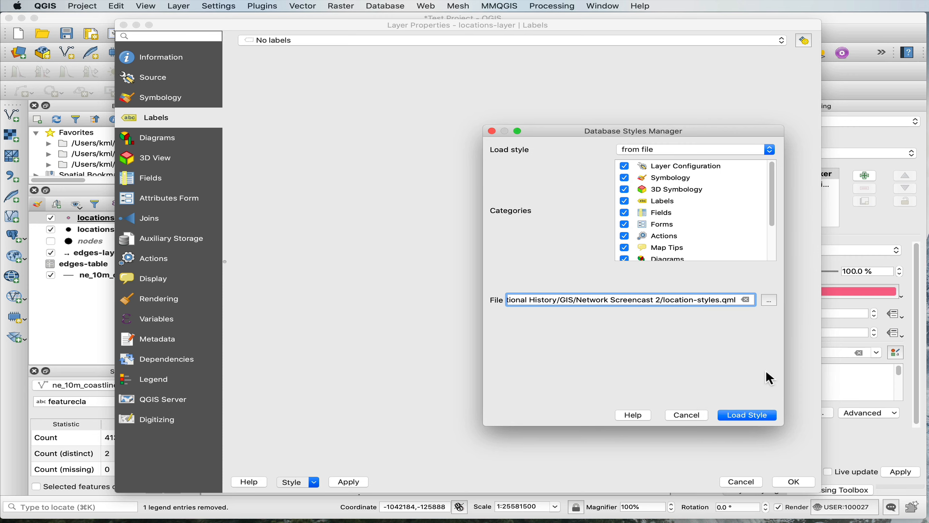
{"action": "left_click", "coordinate": [742, 417]}
{"action": "left_click", "coordinate": [779, 480]}
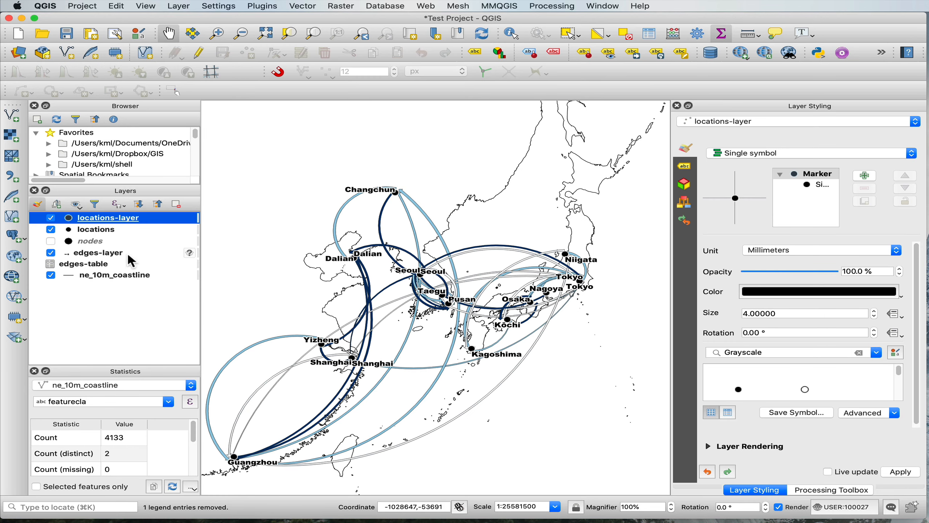
Hide the original locations layer and remove it from the project.
{"action": "left_click", "coordinate": [50, 230]}
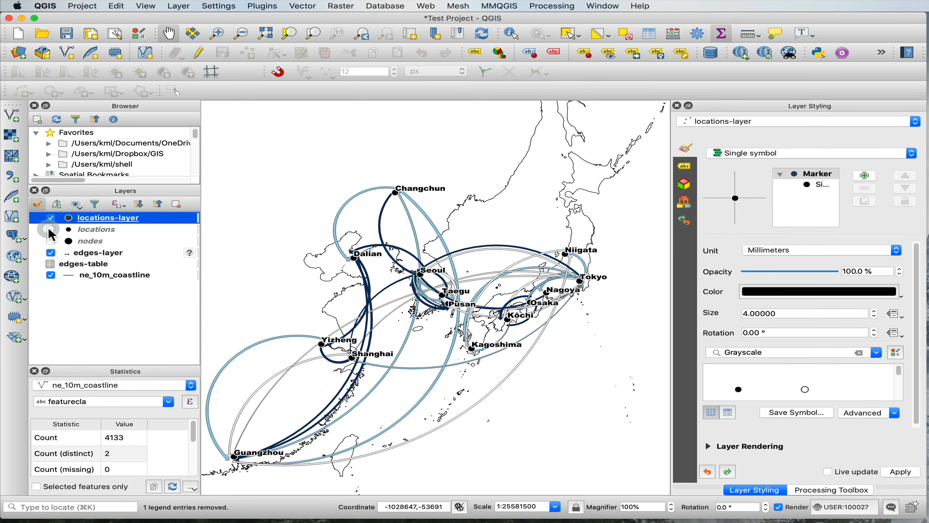
{"action": "right_click", "coordinate": [110, 229]}
{"action": "left_click", "coordinate": [142, 317]}
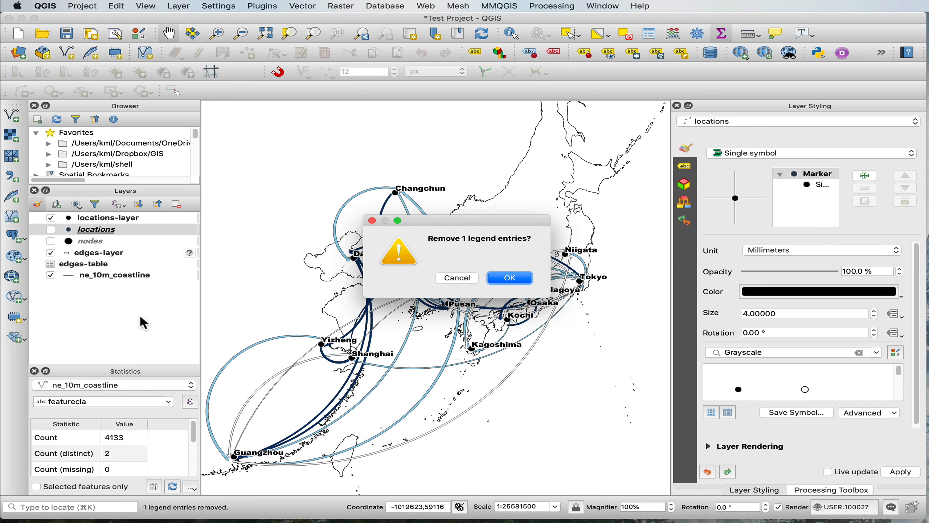
{"action": "key", "text": "Return"}
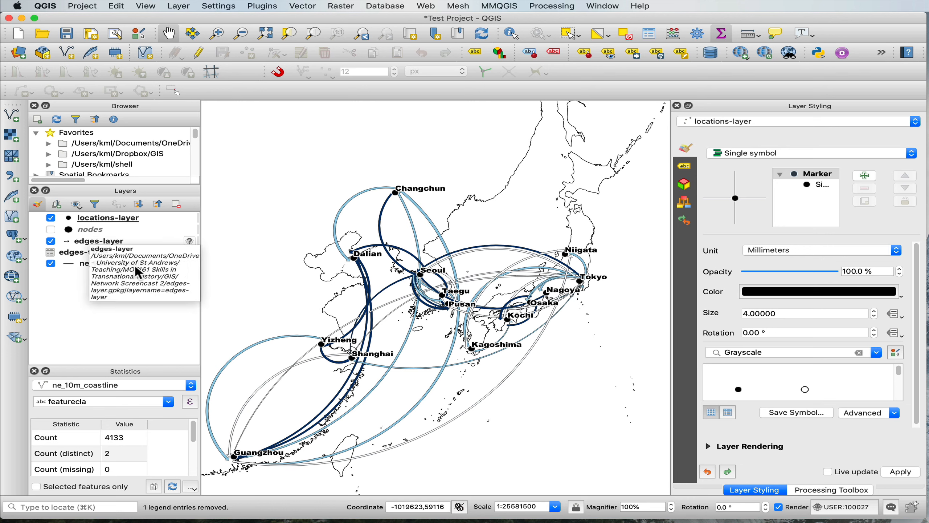
Assign the Ortho Dalian CRS (USER:100027) to edges-layer and save the project.
{"action": "left_click", "coordinate": [189, 241]}
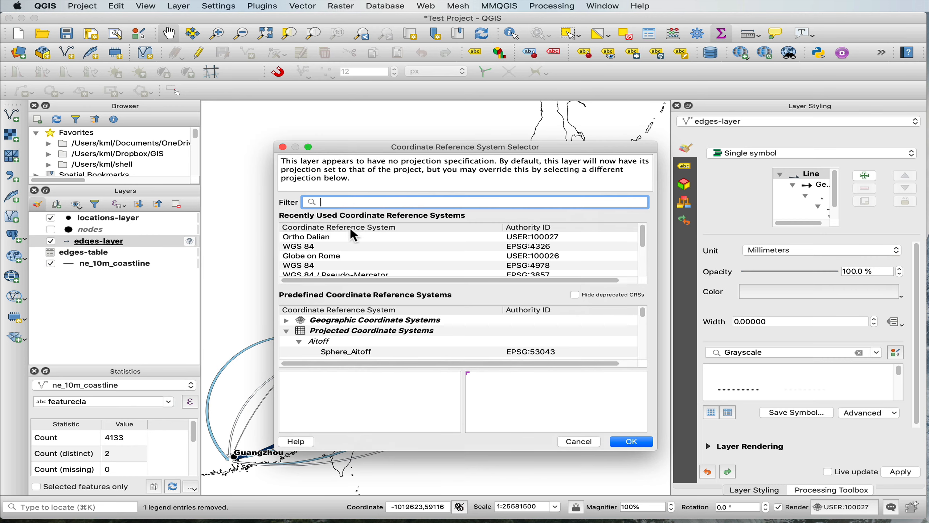
{"action": "left_click", "coordinate": [351, 236]}
{"action": "left_click", "coordinate": [624, 441]}
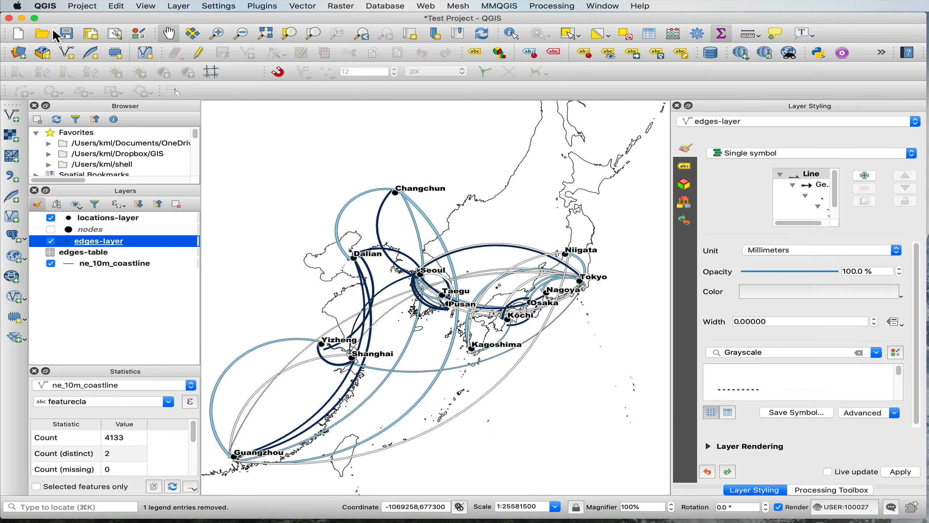
{"action": "left_click", "coordinate": [65, 33]}
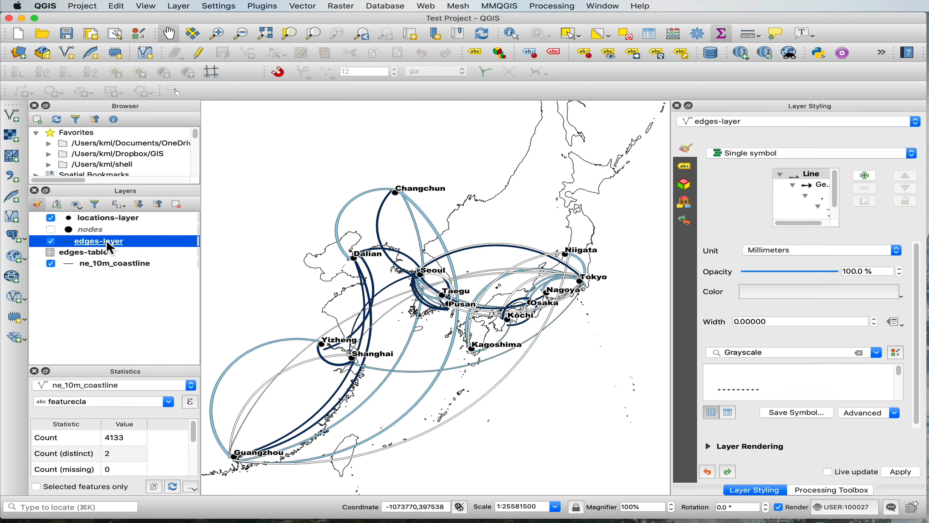
Examine the fields and records in the attribute table of edges-layer, and close the table.
{"action": "right_click", "coordinate": [149, 242]}
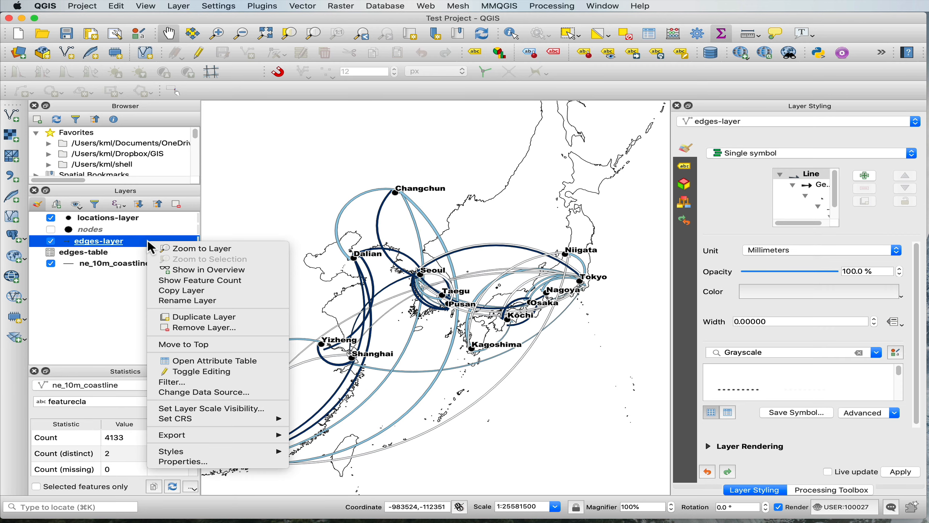
{"action": "left_click", "coordinate": [186, 359]}
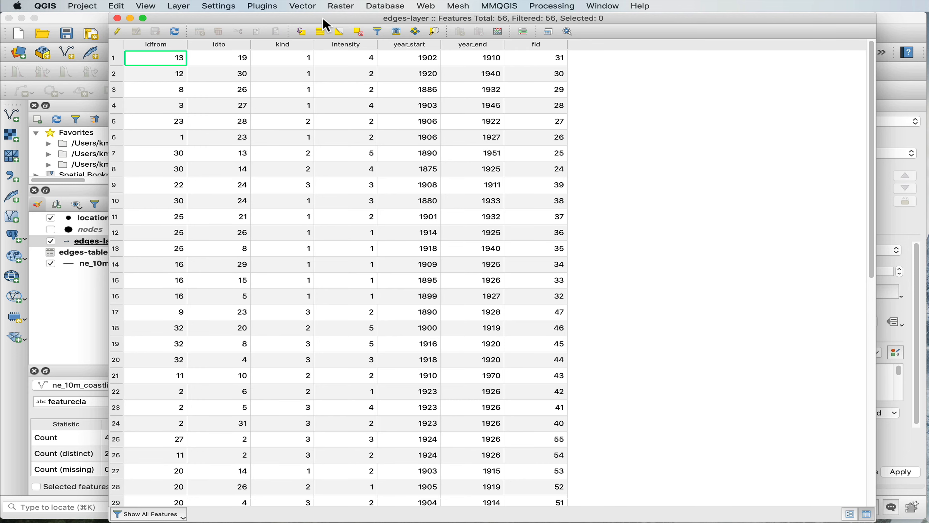
{"action": "left_click_drag", "start_coordinate": [323, 15], "coordinate": [386, 17]}
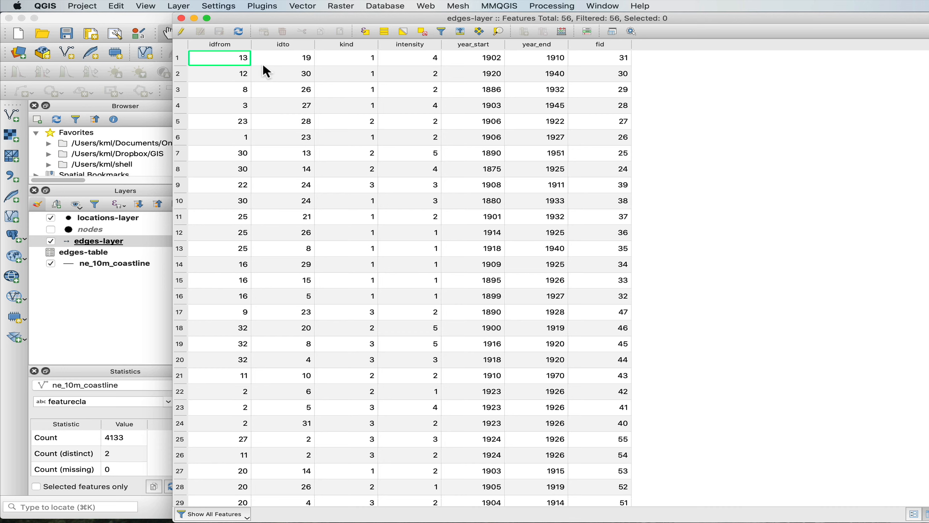
{"action": "left_click", "coordinate": [180, 18]}
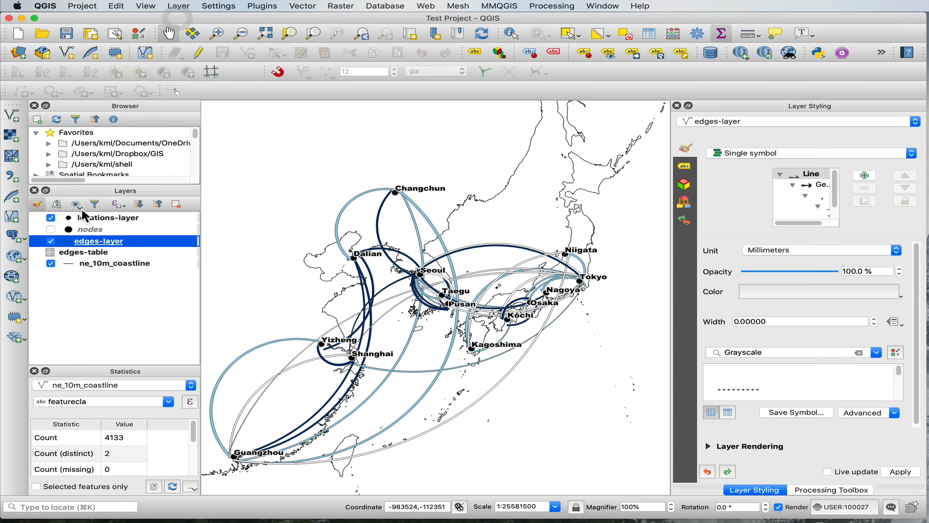
Start a vector join on edges-layer with edges-table as the join layer and fid as both join field and target field.
{"action": "left_click", "coordinate": [86, 253]}
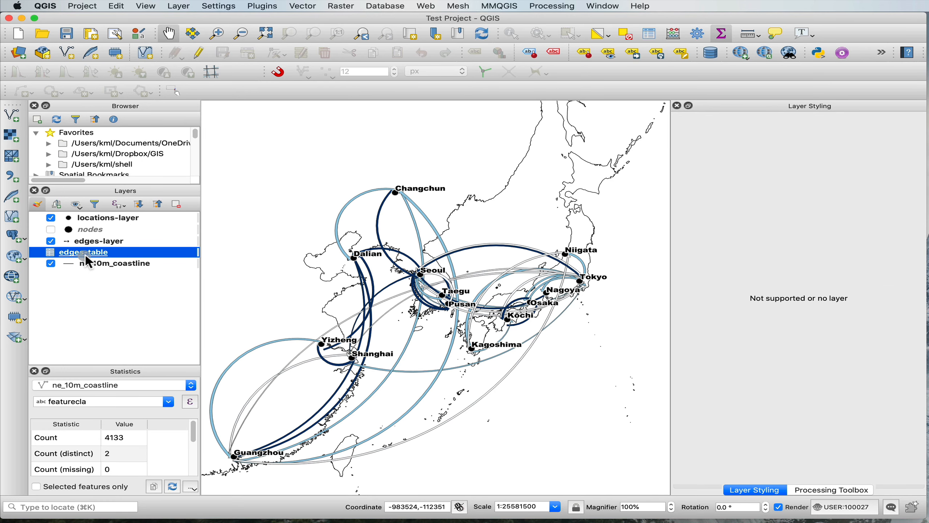
{"action": "left_click", "coordinate": [134, 240]}
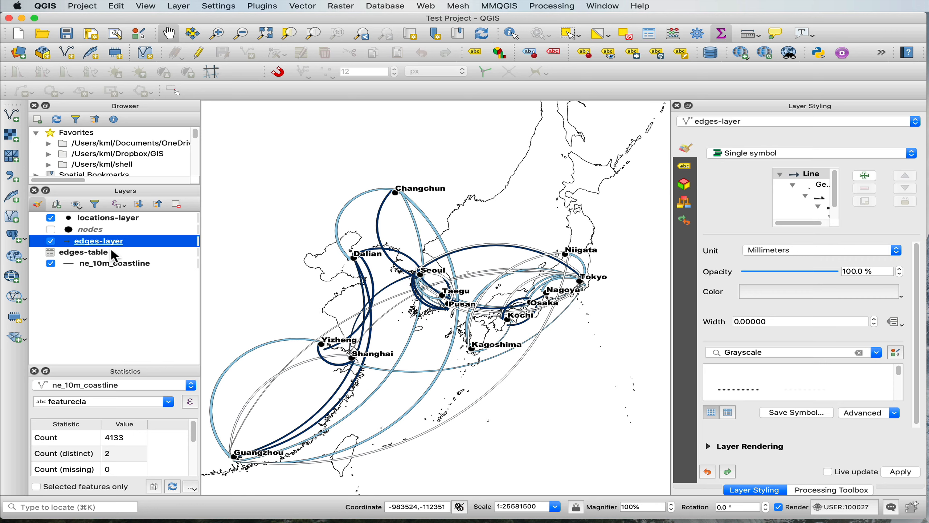
{"action": "right_click", "coordinate": [134, 242]}
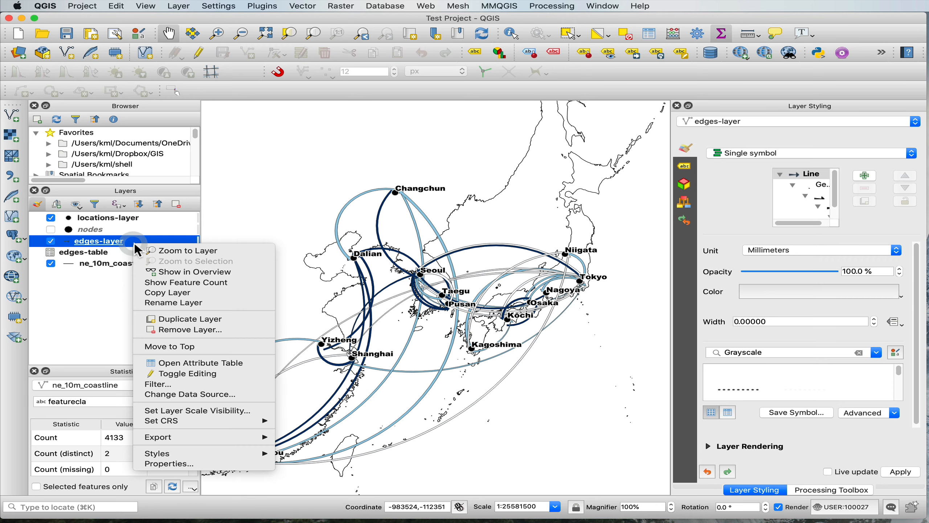
{"action": "left_click", "coordinate": [178, 462]}
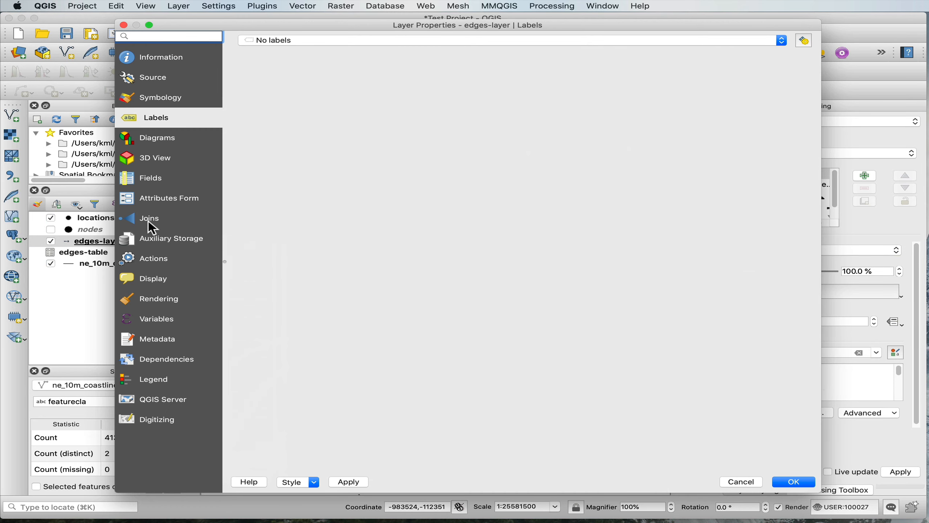
{"action": "left_click", "coordinate": [151, 226]}
{"action": "left_click", "coordinate": [246, 459]}
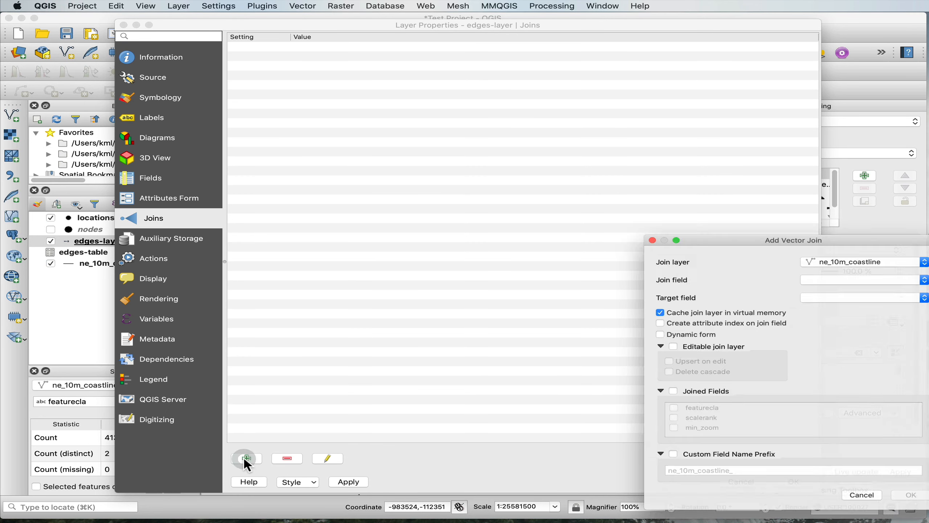
{"action": "left_click_drag", "start_coordinate": [710, 226], "coordinate": [540, 166]}
{"action": "left_click", "coordinate": [639, 194]}
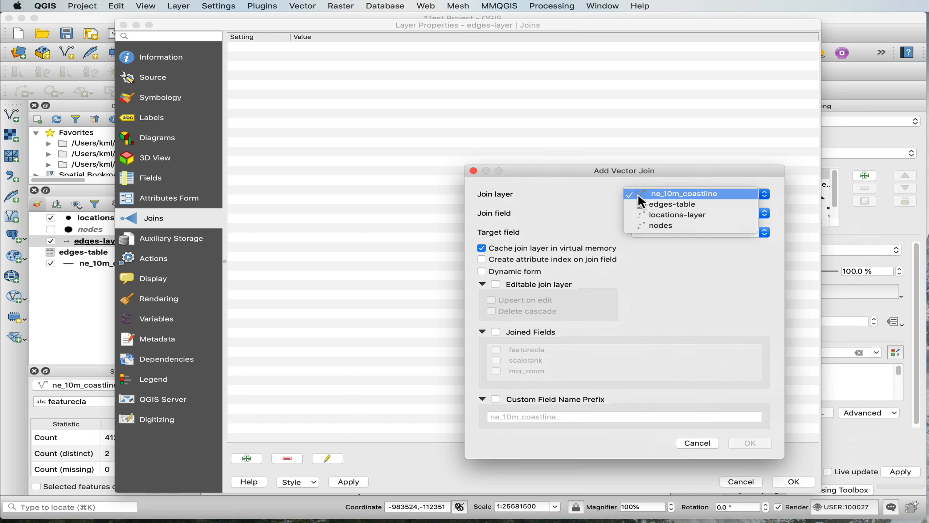
{"action": "left_click", "coordinate": [657, 205]}
{"action": "left_click", "coordinate": [659, 211]}
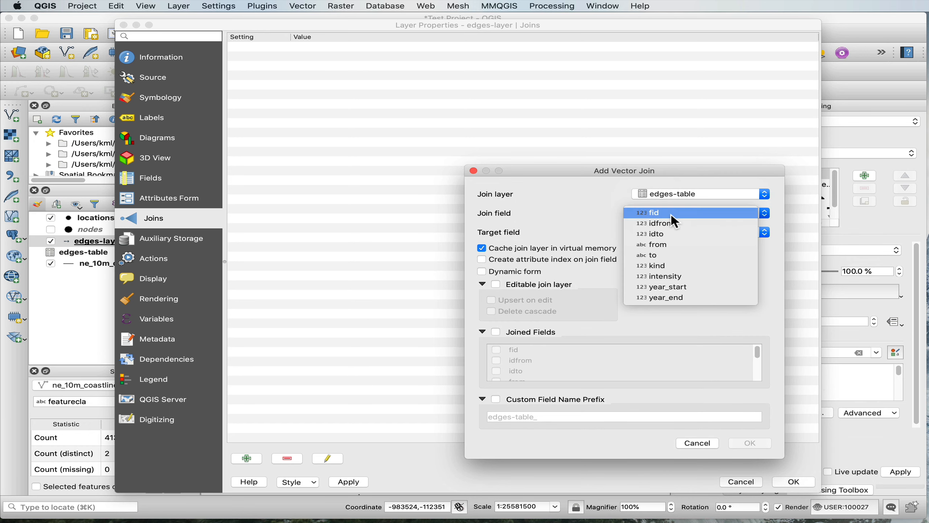
{"action": "left_click", "coordinate": [667, 213]}
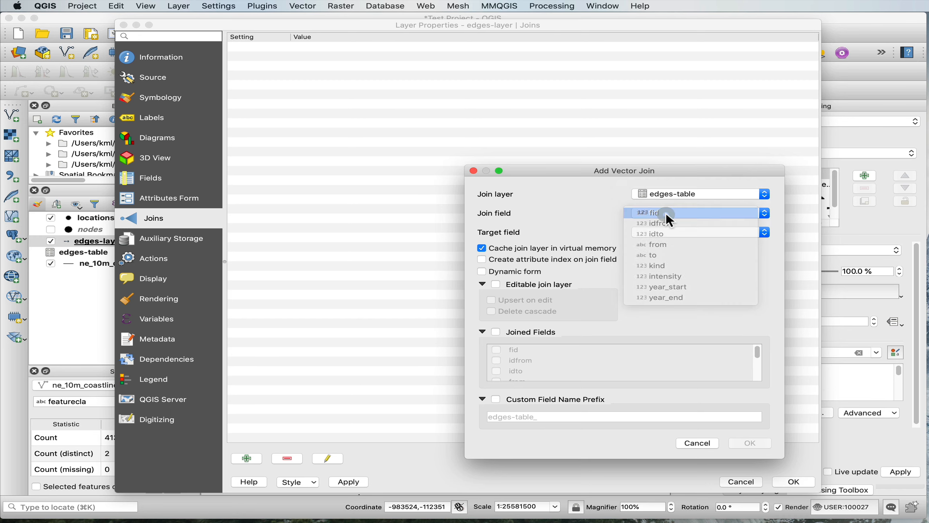
{"action": "left_click", "coordinate": [667, 232]}
{"action": "left_click", "coordinate": [667, 234]}
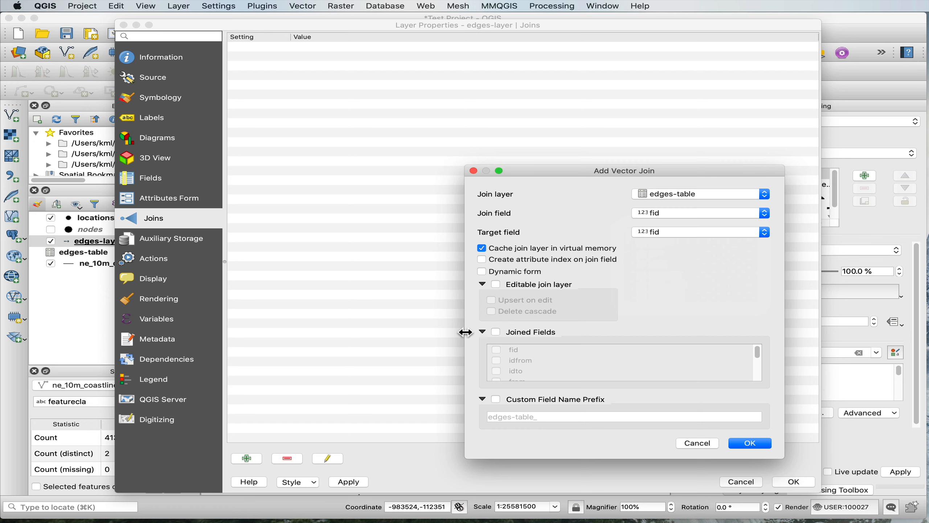
Limit the joined fields to from and to, and apply the join to edges-layer.
{"action": "left_click", "coordinate": [494, 331]}
{"action": "scroll", "coordinate": [539, 357], "scroll_direction": "down", "scroll_amount": 1}
{"action": "scroll", "coordinate": [541, 360], "scroll_direction": "down", "scroll_amount": 2}
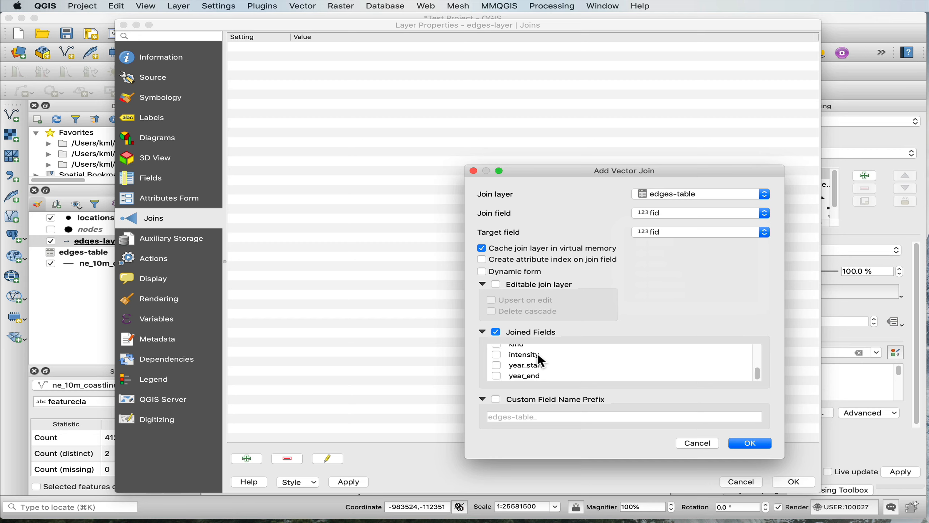
{"action": "scroll", "coordinate": [542, 360], "scroll_direction": "up", "scroll_amount": 2}
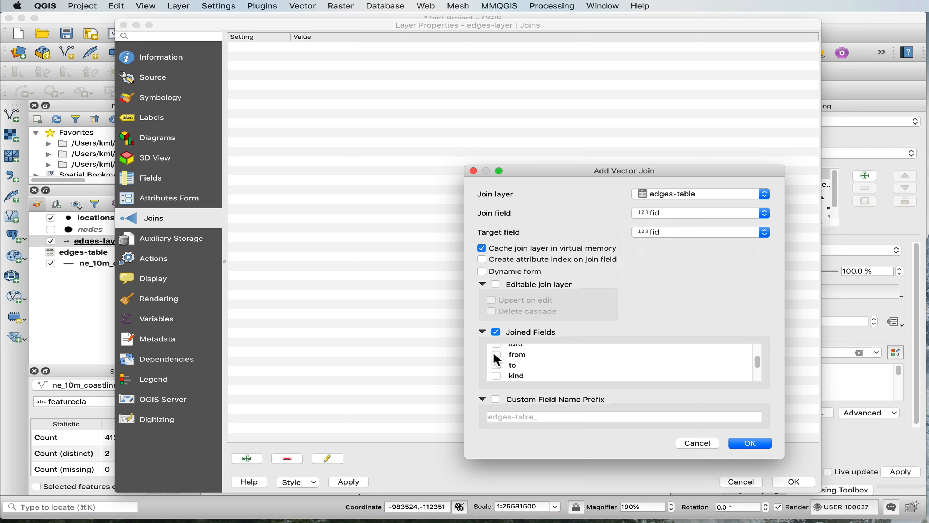
{"action": "left_click", "coordinate": [497, 365]}
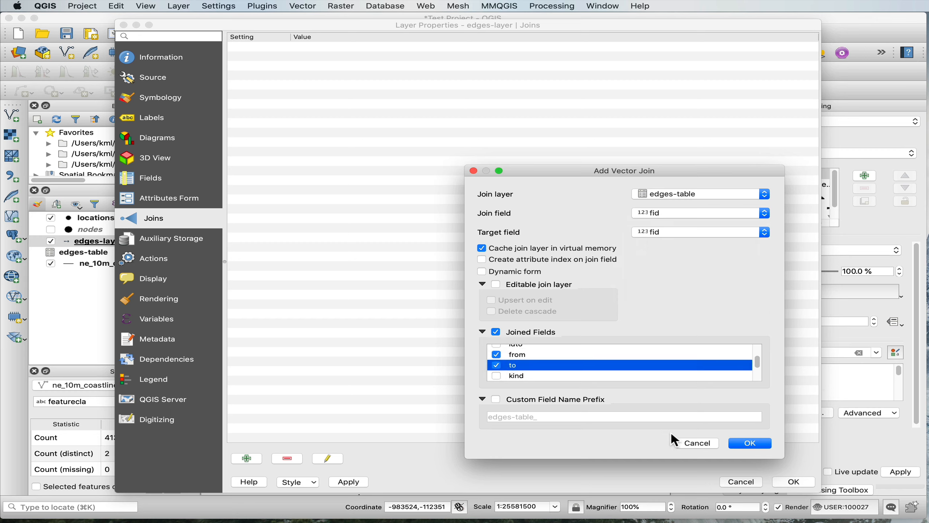
{"action": "left_click", "coordinate": [745, 444]}
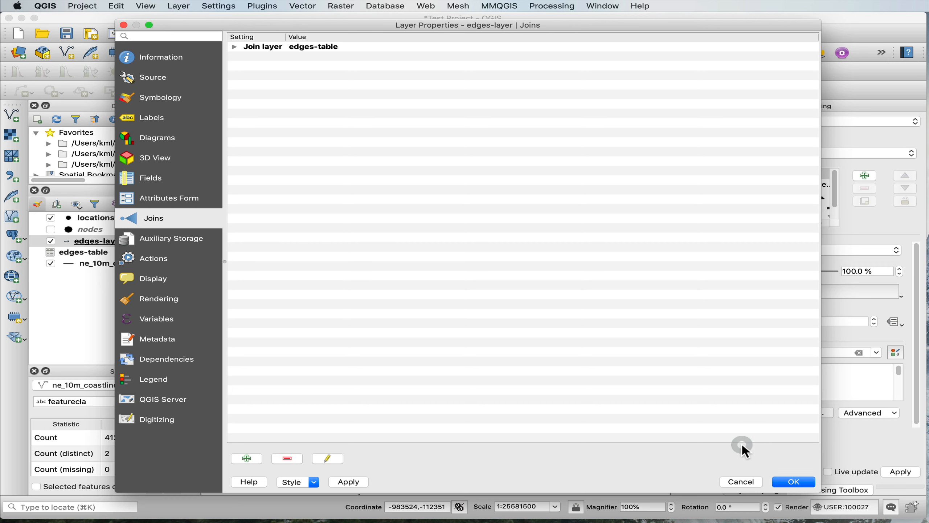
{"action": "left_click", "coordinate": [785, 485]}
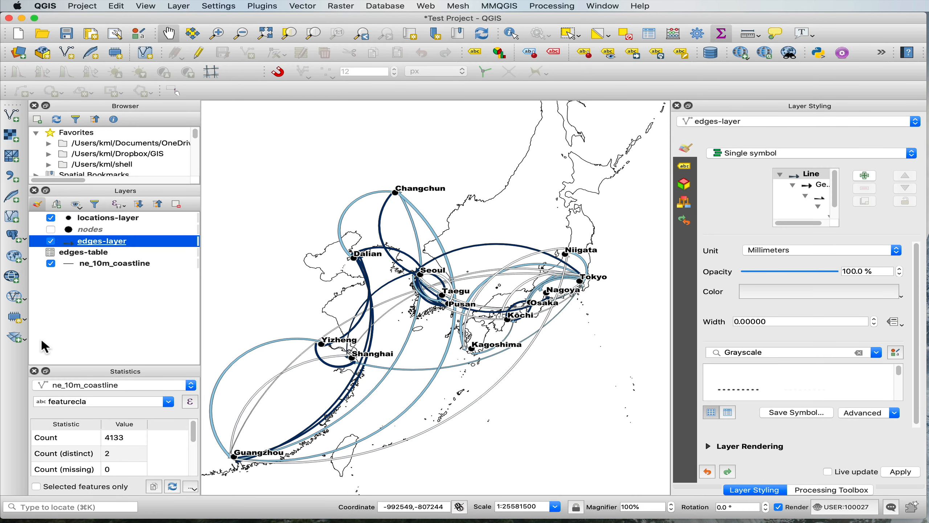
Export edges-layer with all its fields as the GeoPackage edges-layer-joined in the Ortho Dalian CRS (USER:100027), adding it to the map.
{"action": "right_click", "coordinate": [135, 242]}
{"action": "mouse_move", "coordinate": [218, 442]}
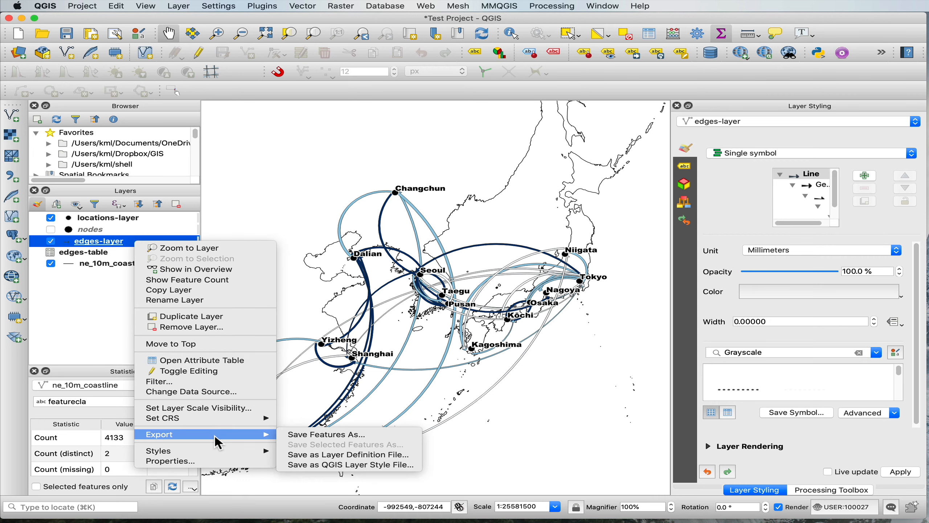
{"action": "left_click", "coordinate": [295, 434]}
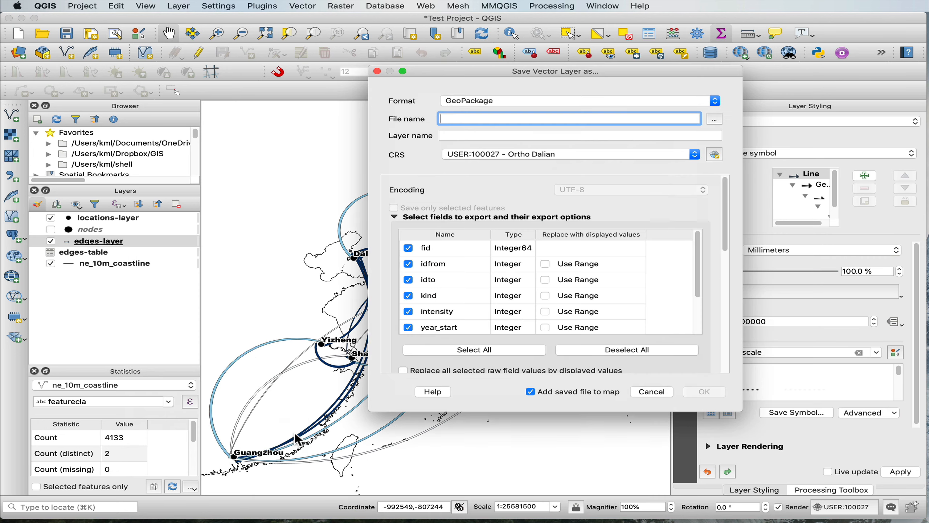
{"action": "left_click", "coordinate": [715, 120]}
{"action": "left_click", "coordinate": [675, 125]}
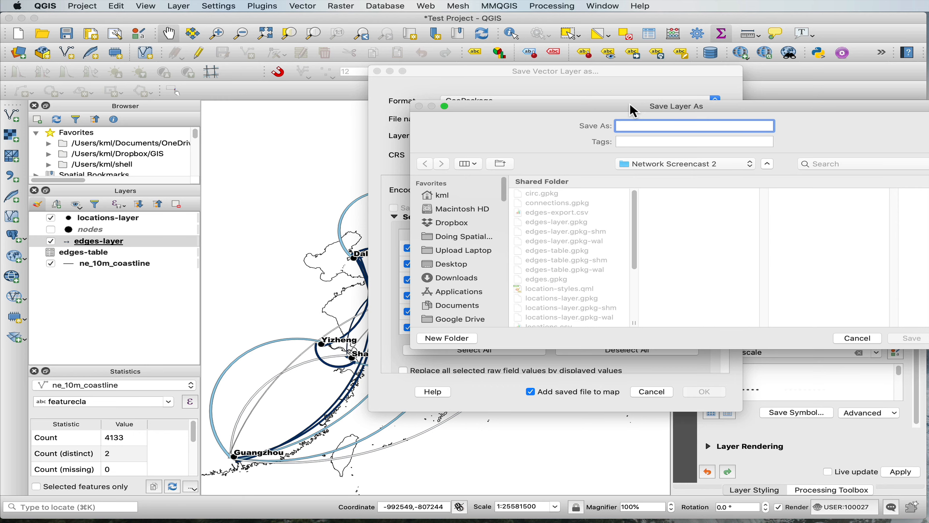
{"action": "type", "text": "edges-layer-joined"}
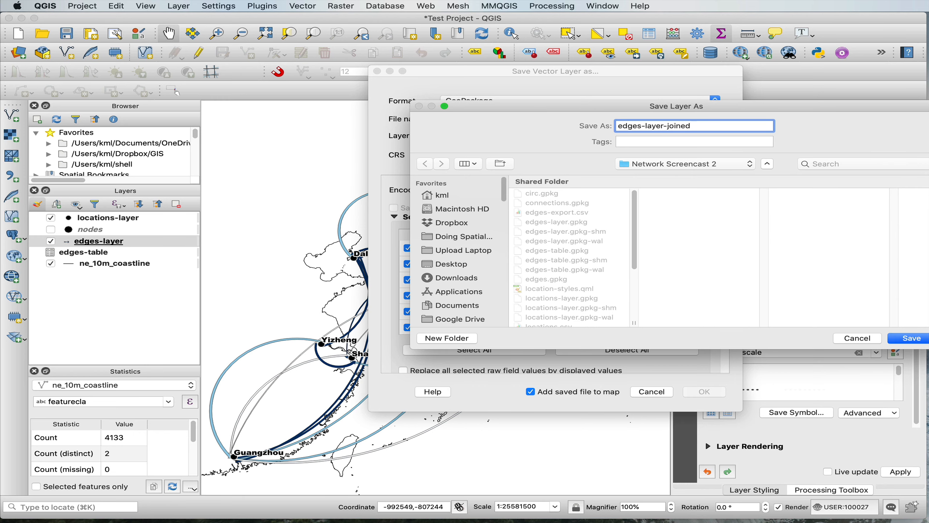
{"action": "key", "text": "Return"}
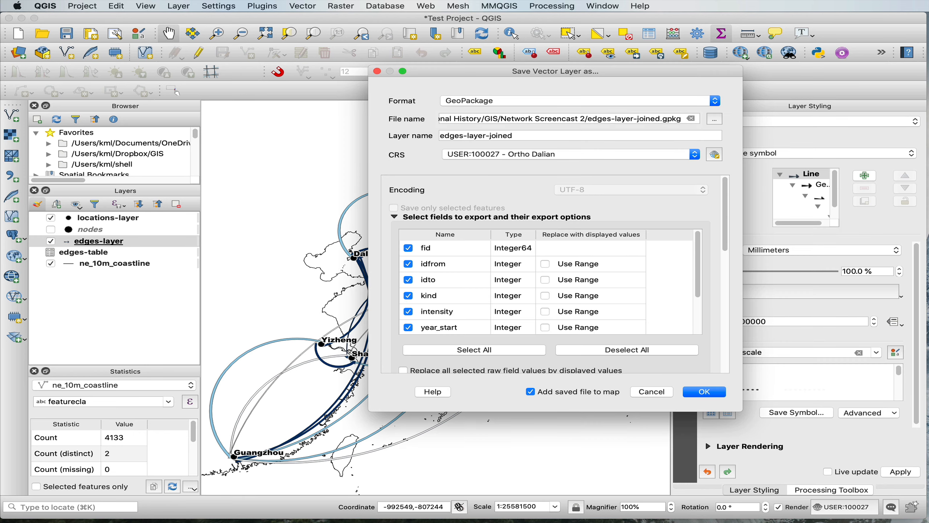
{"action": "left_click", "coordinate": [705, 392]}
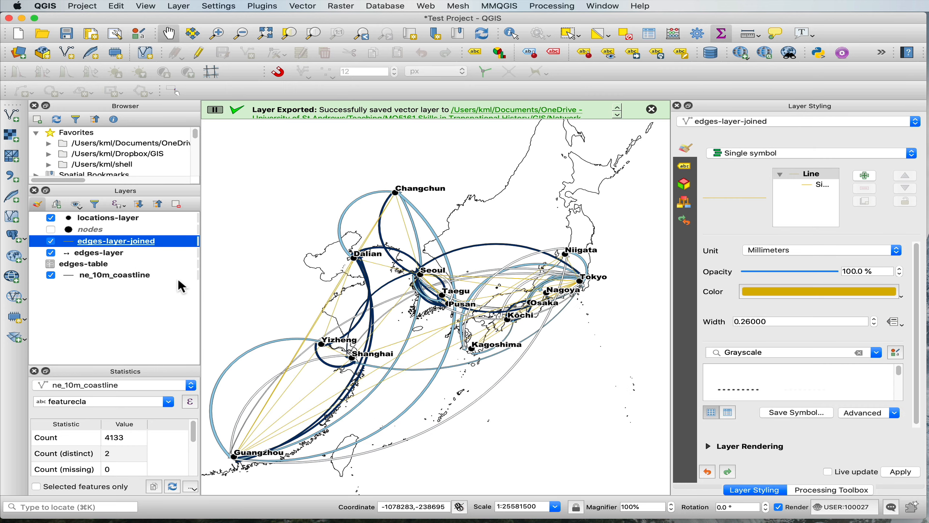
Load the styles.qml style file with all categories onto edges-layer-joined.
{"action": "double_click", "coordinate": [165, 241]}
{"action": "left_click", "coordinate": [296, 482]}
{"action": "left_click", "coordinate": [298, 491]}
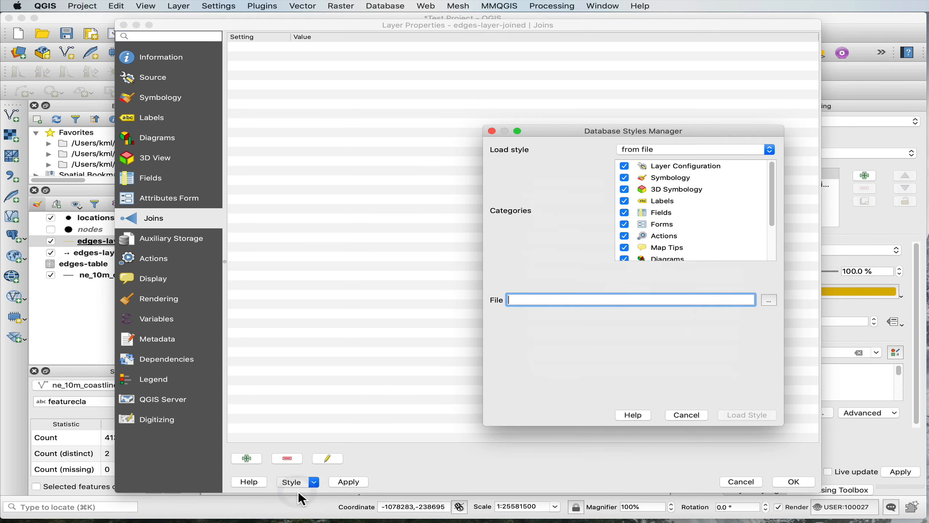
{"action": "left_click", "coordinate": [770, 302]}
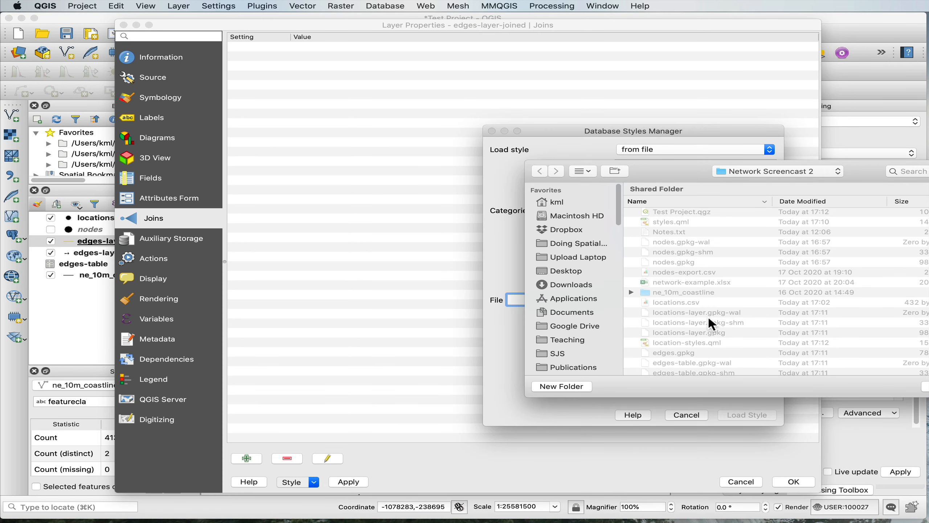
{"action": "scroll", "coordinate": [710, 319], "scroll_direction": "down", "scroll_amount": 5}
{"action": "scroll", "coordinate": [708, 315], "scroll_direction": "up", "scroll_amount": 5}
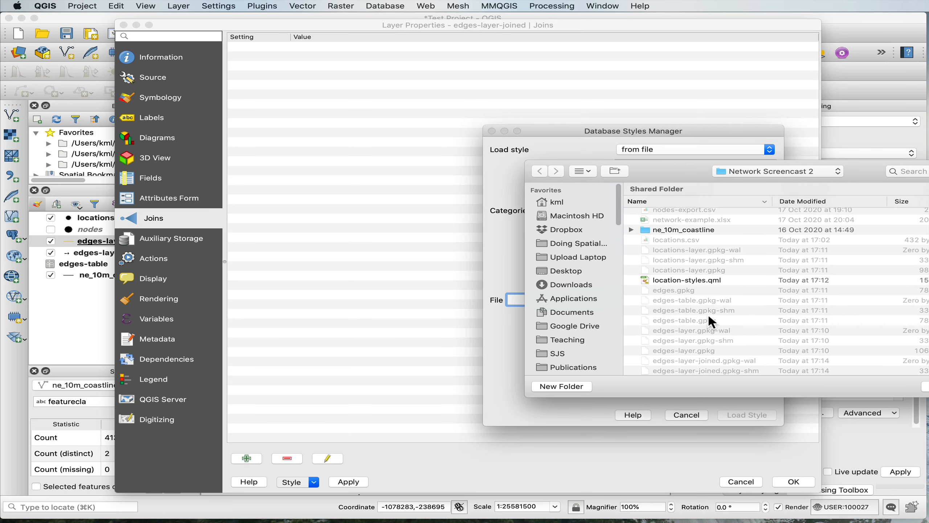
{"action": "double_click", "coordinate": [669, 223]}
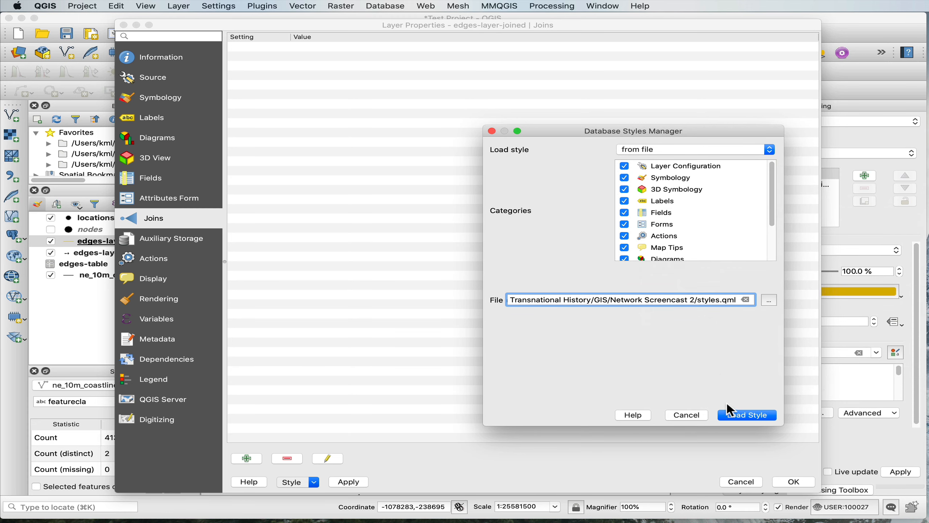
{"action": "left_click", "coordinate": [743, 415]}
{"action": "left_click", "coordinate": [784, 476]}
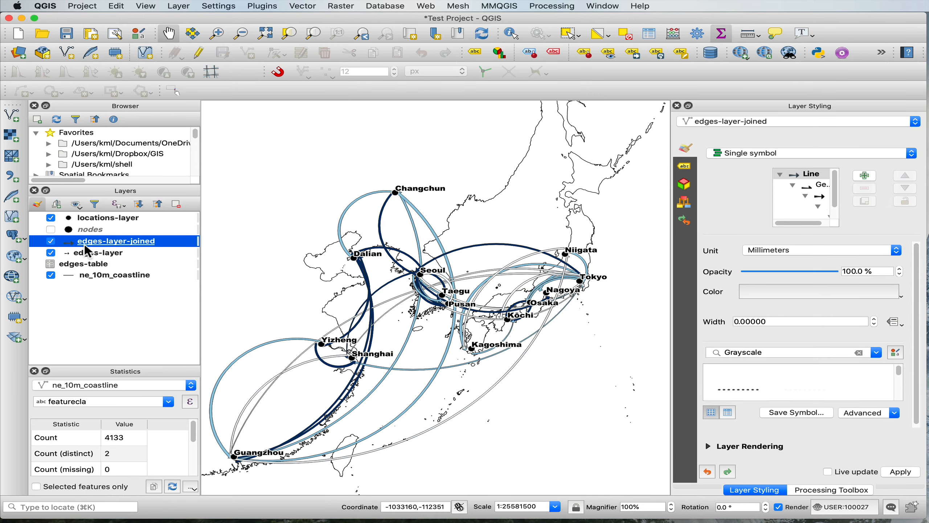
Remove the original edges-layer from the project.
{"action": "right_click", "coordinate": [88, 253]}
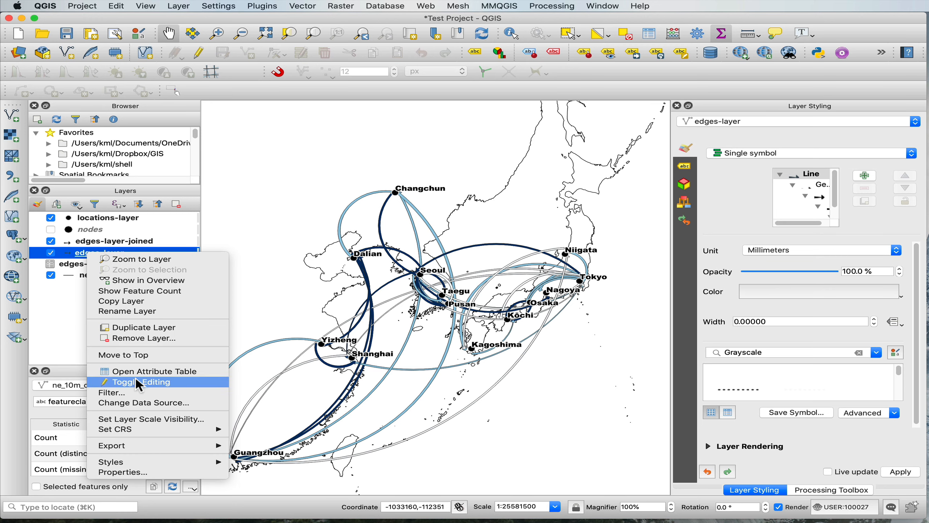
{"action": "left_click", "coordinate": [126, 338]}
{"action": "key", "text": "Return"}
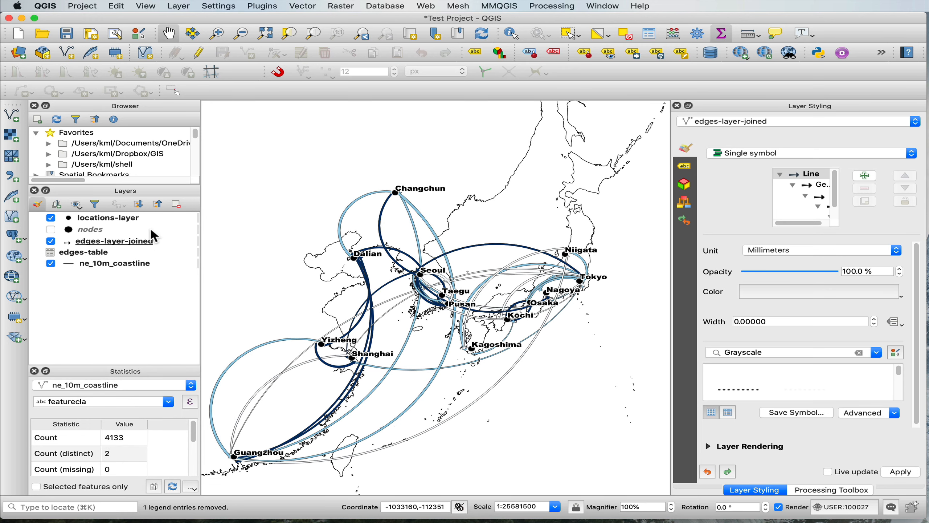
Compare the from and to fields in the attribute tables of edges-layer-joined and edges-table, closing each table.
{"action": "right_click", "coordinate": [174, 244]}
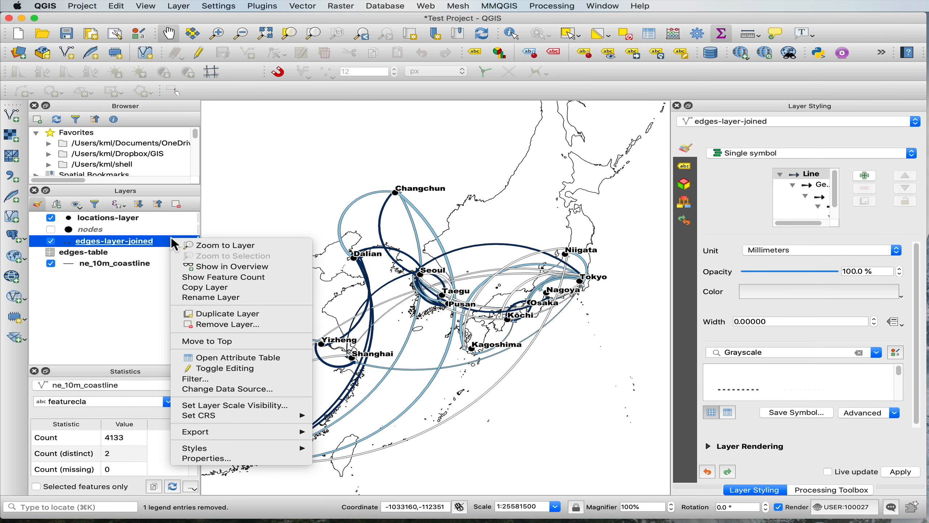
{"action": "left_click", "coordinate": [221, 360]}
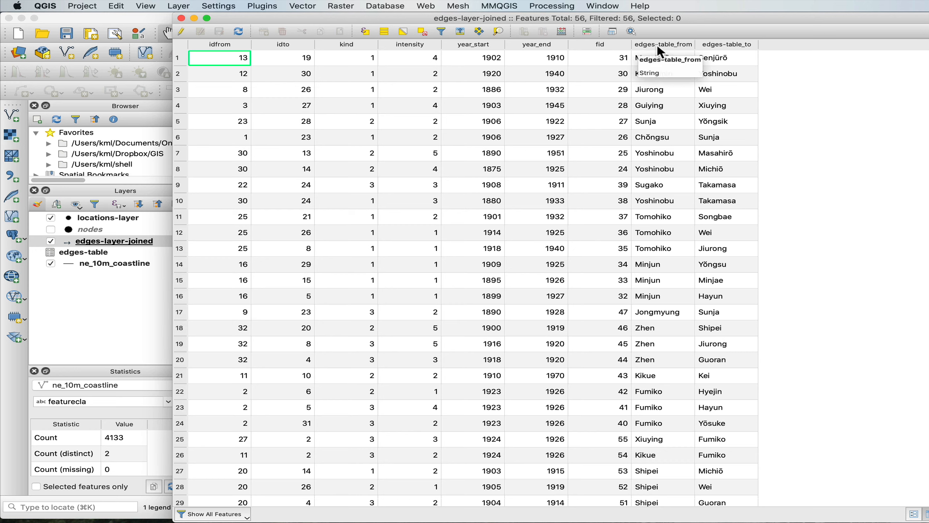
{"action": "left_click", "coordinate": [181, 18]}
{"action": "right_click", "coordinate": [75, 251]}
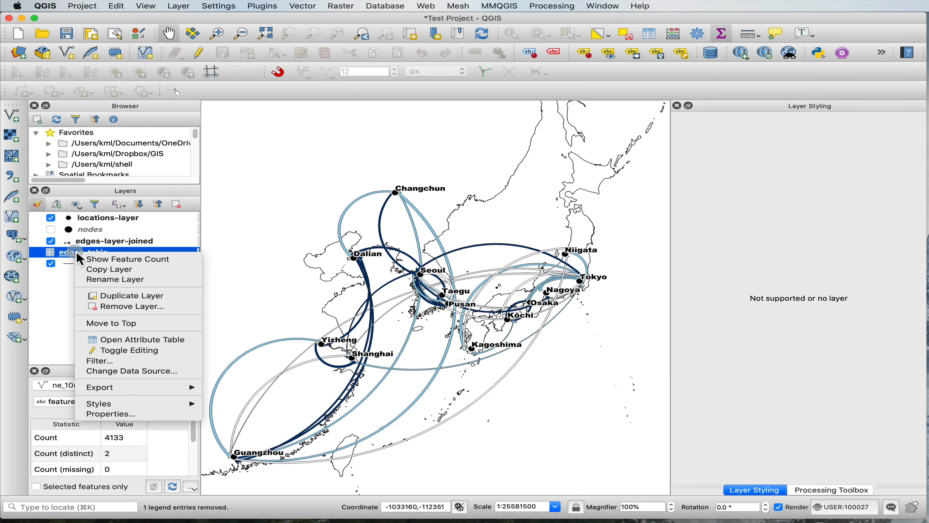
{"action": "left_click", "coordinate": [117, 341]}
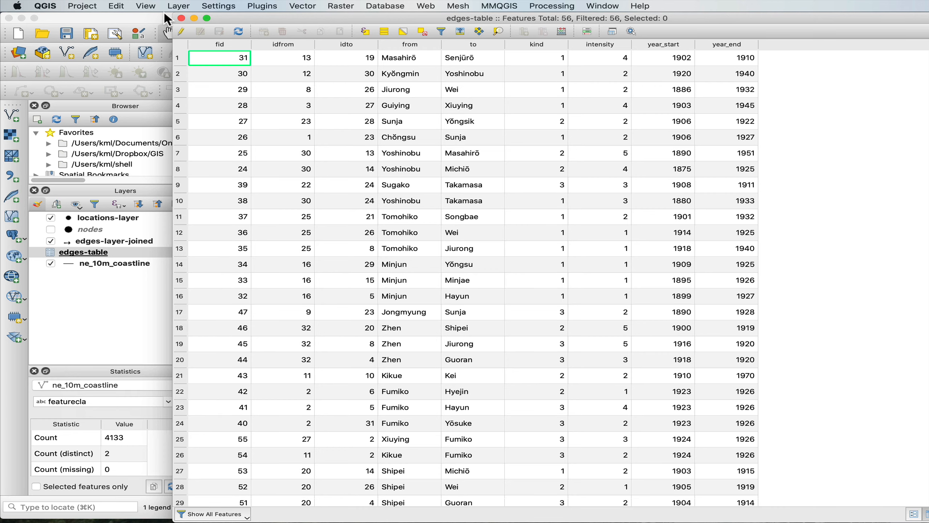
{"action": "left_click", "coordinate": [181, 18]}
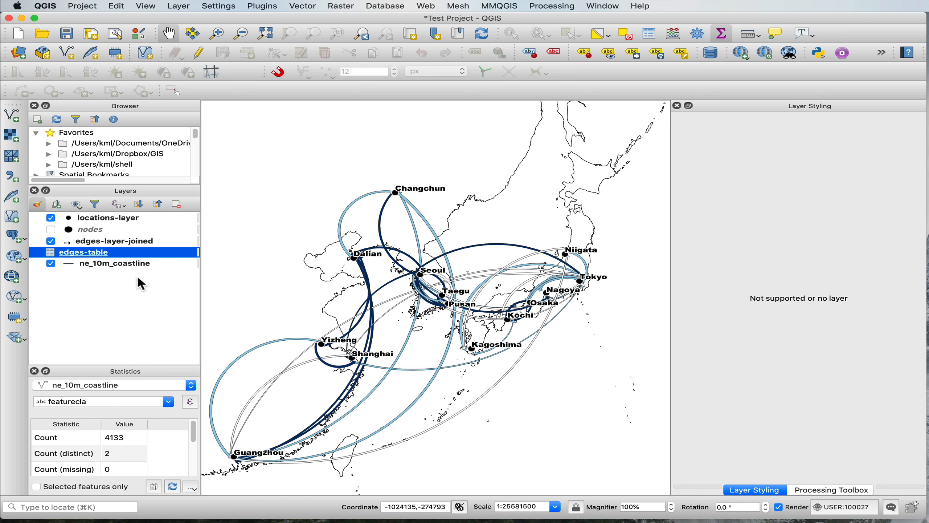
Open the attribute table of edges-table and sort its records by the from field in ascending order.
{"action": "right_click", "coordinate": [127, 250]}
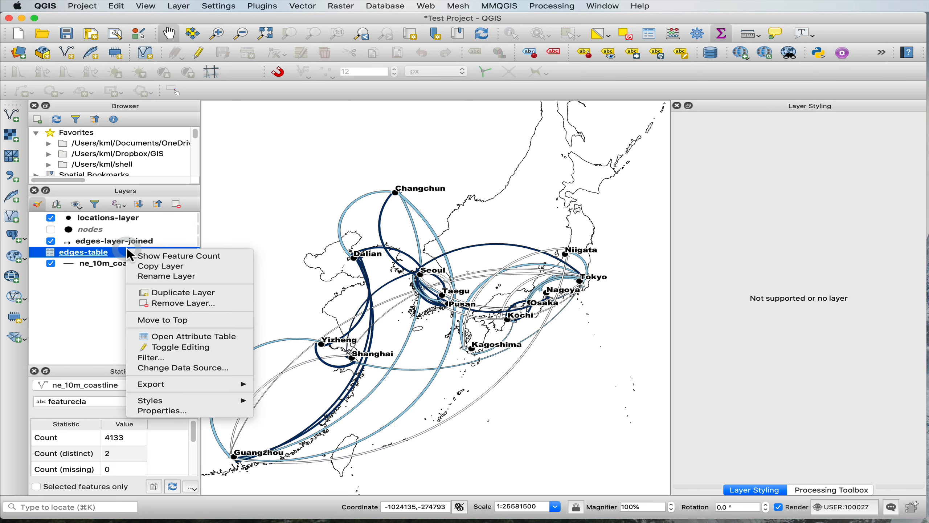
{"action": "left_click", "coordinate": [172, 337]}
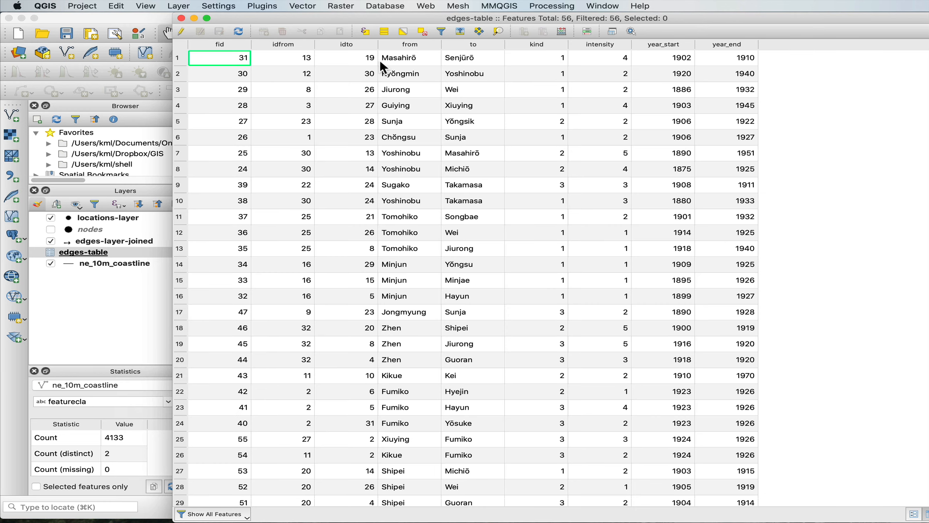
{"action": "left_click", "coordinate": [388, 45]}
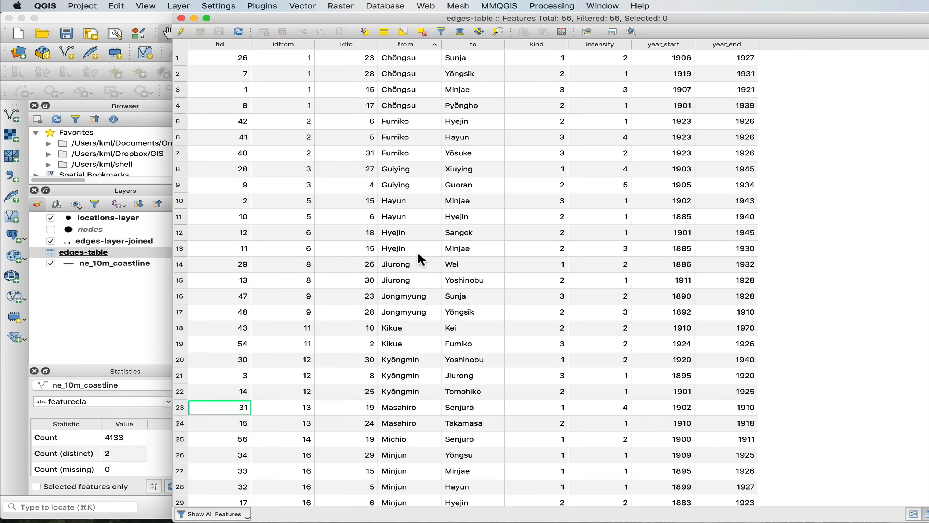
Review the from and to names in edges-table, sorting by to and again by from, and close the table.
{"action": "scroll", "coordinate": [419, 254], "scroll_direction": "down", "scroll_amount": 10}
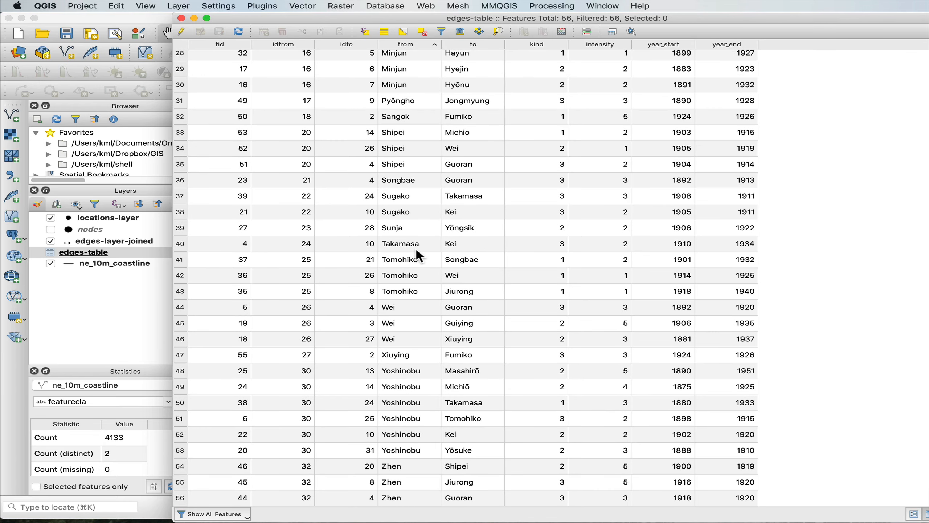
{"action": "left_click", "coordinate": [406, 372]}
{"action": "scroll", "coordinate": [470, 234], "scroll_direction": "up", "scroll_amount": 10}
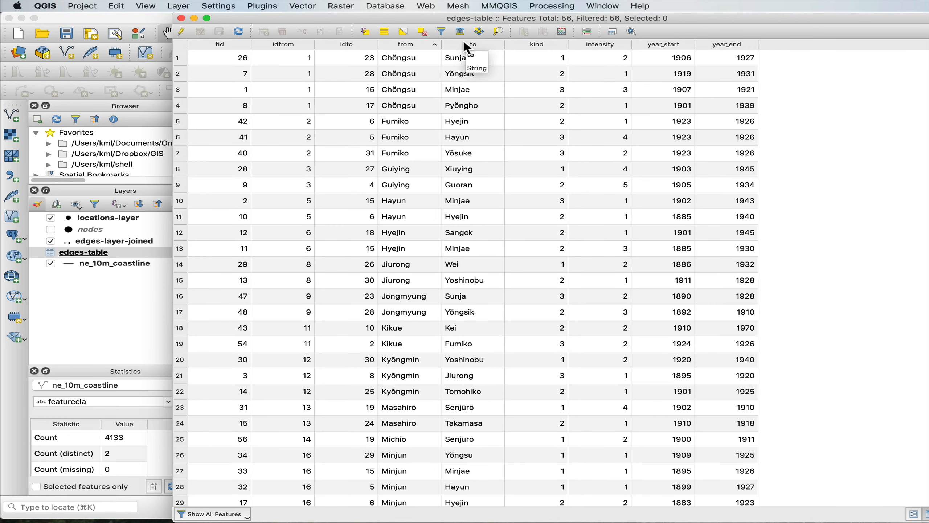
{"action": "left_click", "coordinate": [465, 44]}
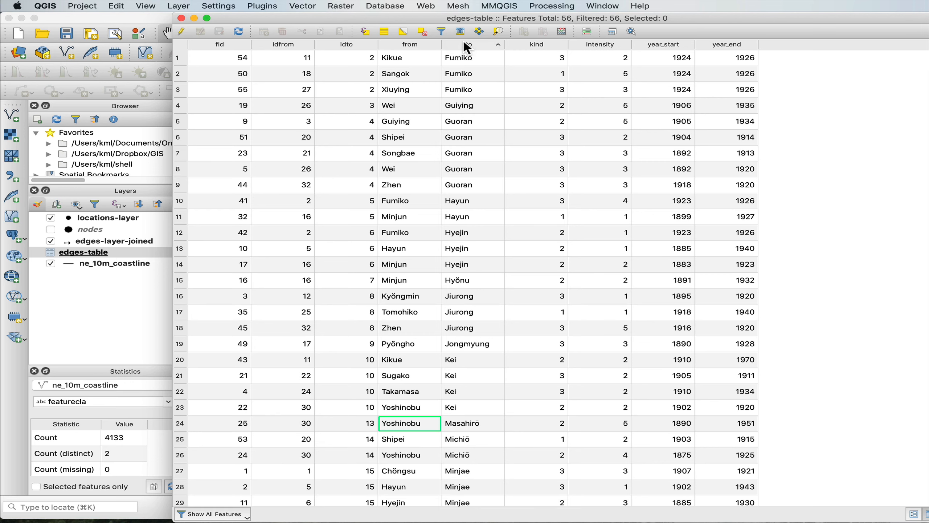
{"action": "left_click", "coordinate": [425, 41]}
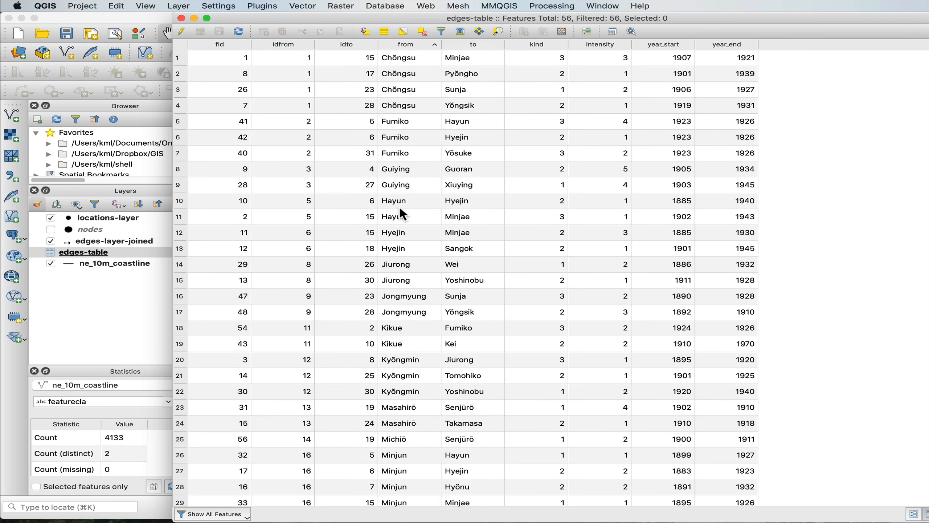
{"action": "left_click_drag", "start_coordinate": [400, 126], "coordinate": [394, 148]}
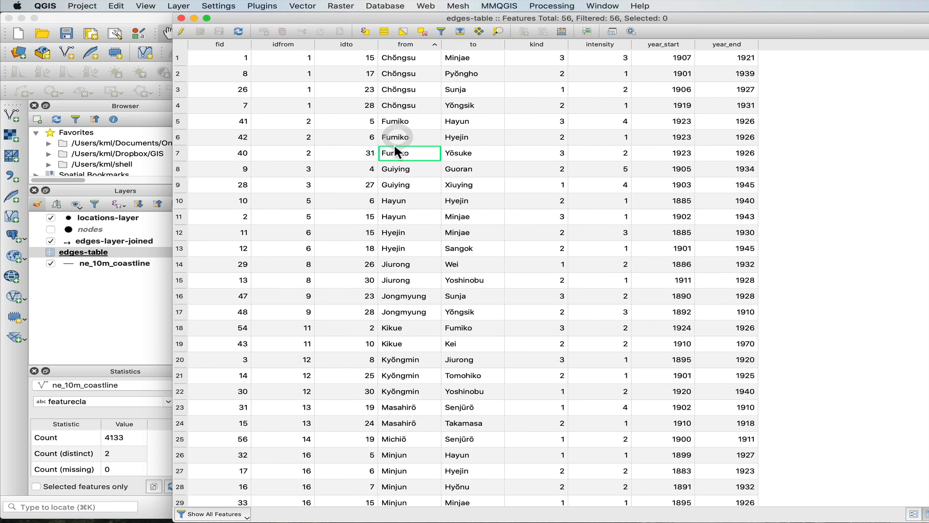
{"action": "left_click", "coordinate": [181, 18]}
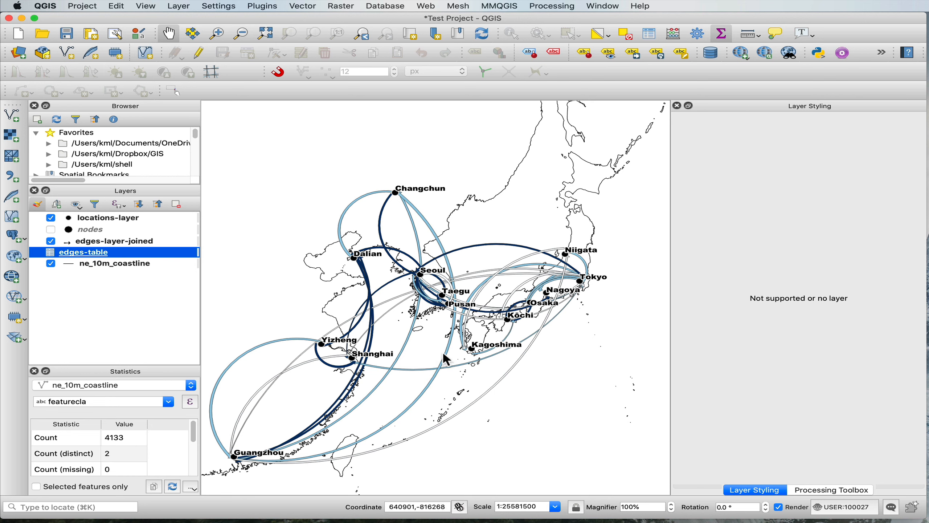
Duplicate the edges-layer-joined layer.
{"action": "left_click", "coordinate": [125, 242]}
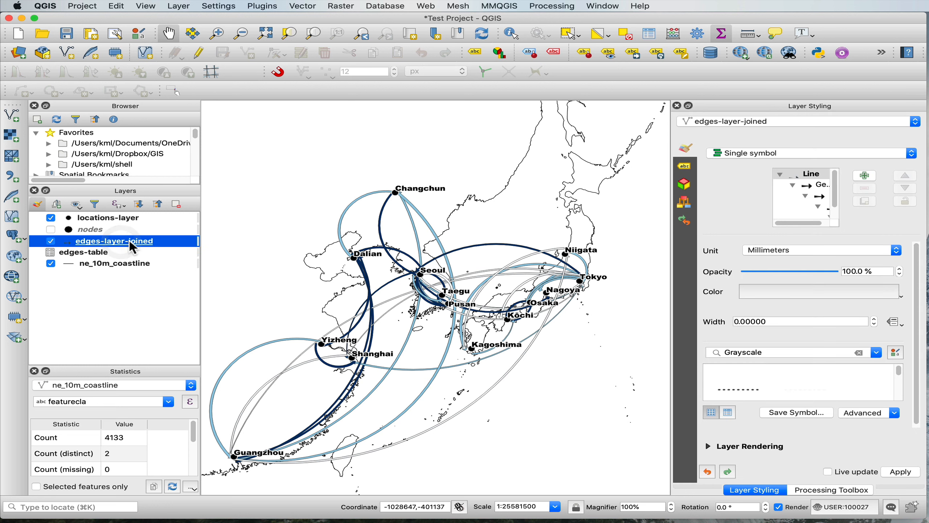
{"action": "right_click", "coordinate": [130, 243]}
{"action": "left_click", "coordinate": [157, 317]}
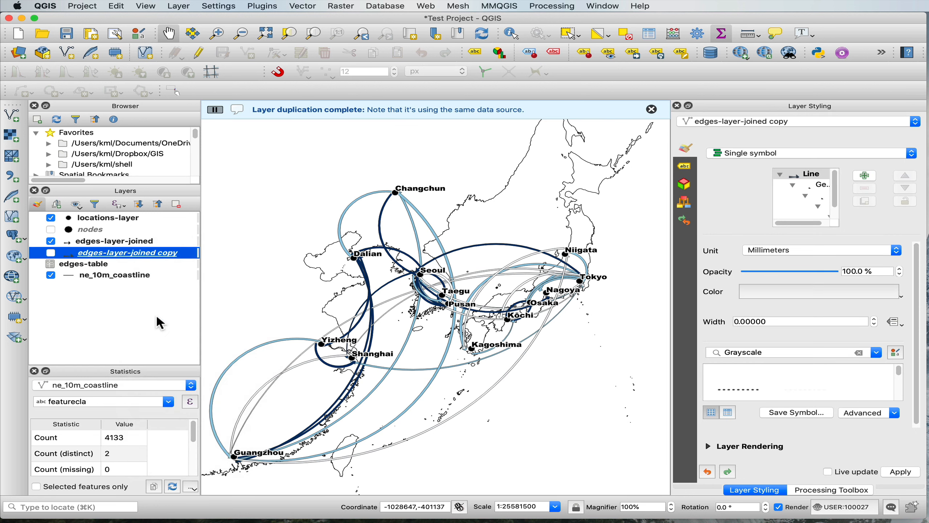
{"action": "right_click", "coordinate": [105, 250]}
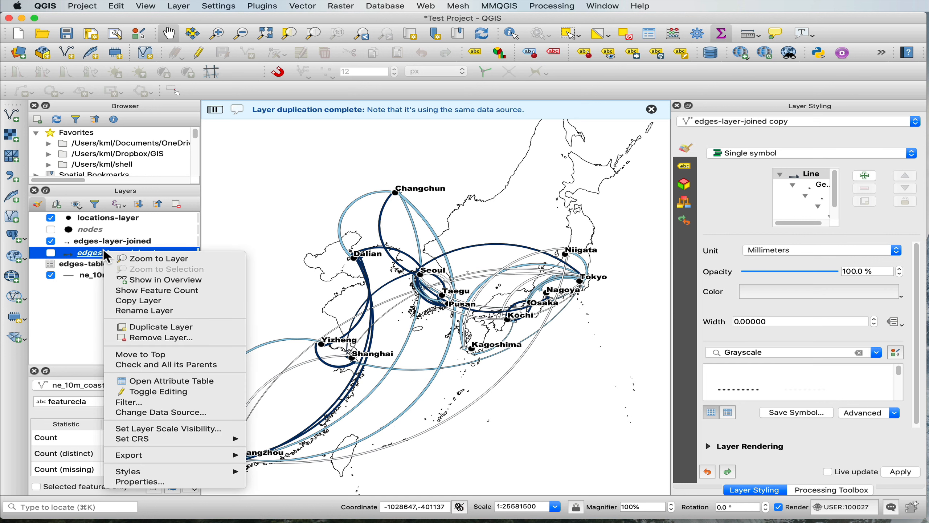
{"action": "left_click", "coordinate": [82, 250]}
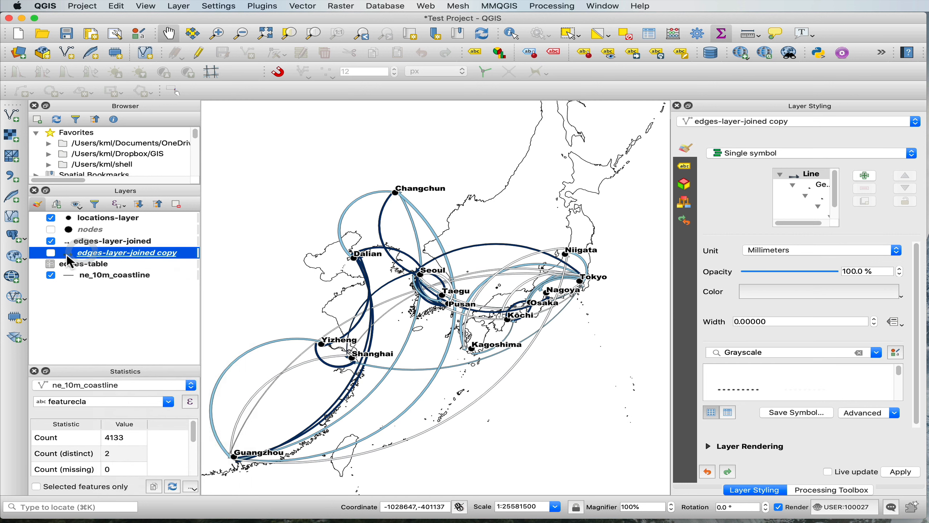
Rename the original edges-layer-joined layer with the first person's given name in lowercase.
{"action": "left_click", "coordinate": [86, 241]}
{"action": "right_click", "coordinate": [108, 241]}
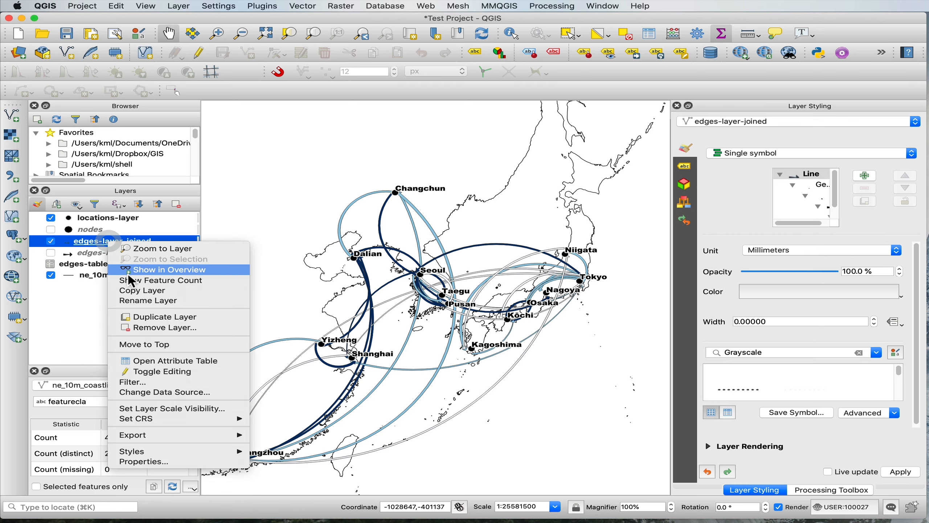
{"action": "left_click", "coordinate": [138, 298]}
{"action": "type", "text": "yoshinobu"}
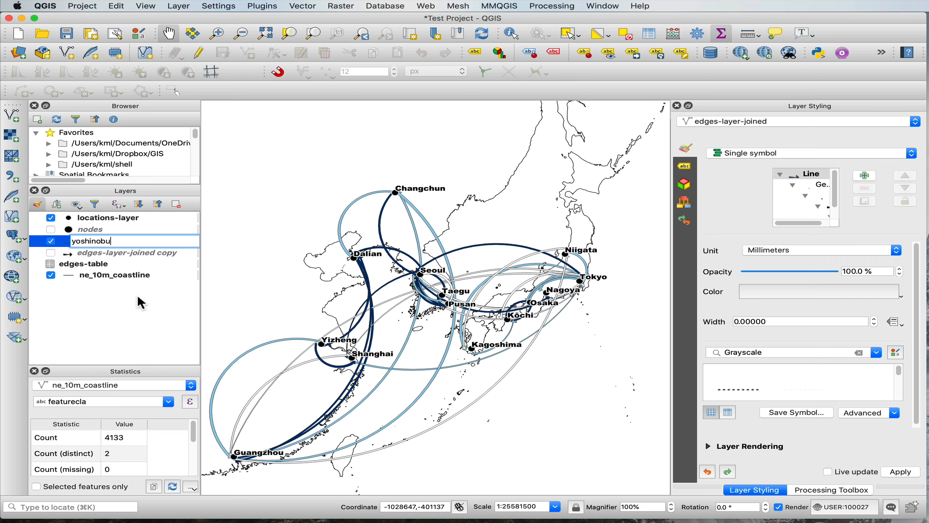
{"action": "key", "text": "Return"}
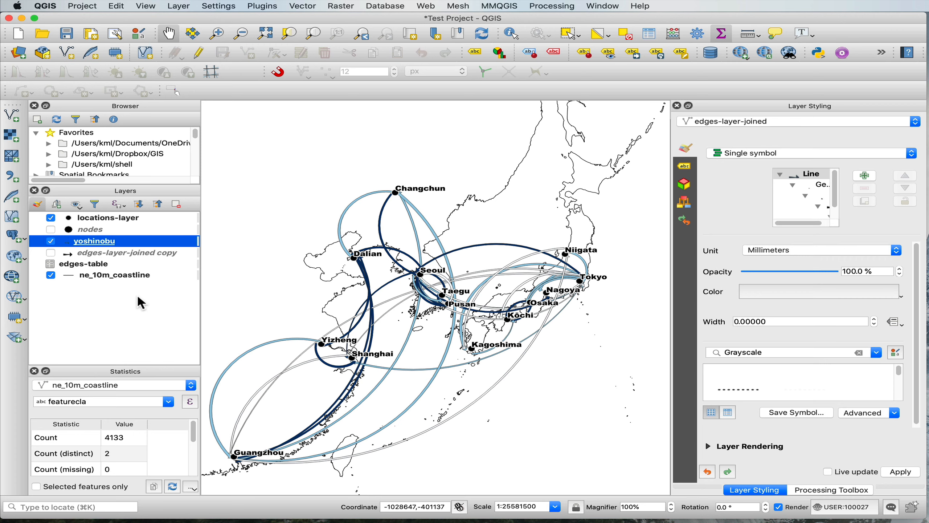
Rename the edges-layer-joined copy with the second person's given name in lowercase.
{"action": "right_click", "coordinate": [120, 252]}
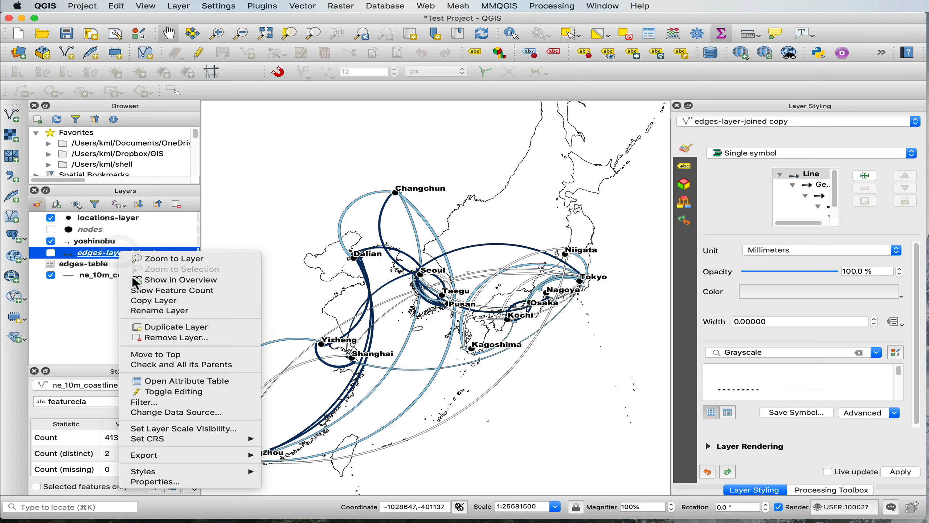
{"action": "left_click", "coordinate": [144, 311]}
{"action": "type", "text": "fumiko"}
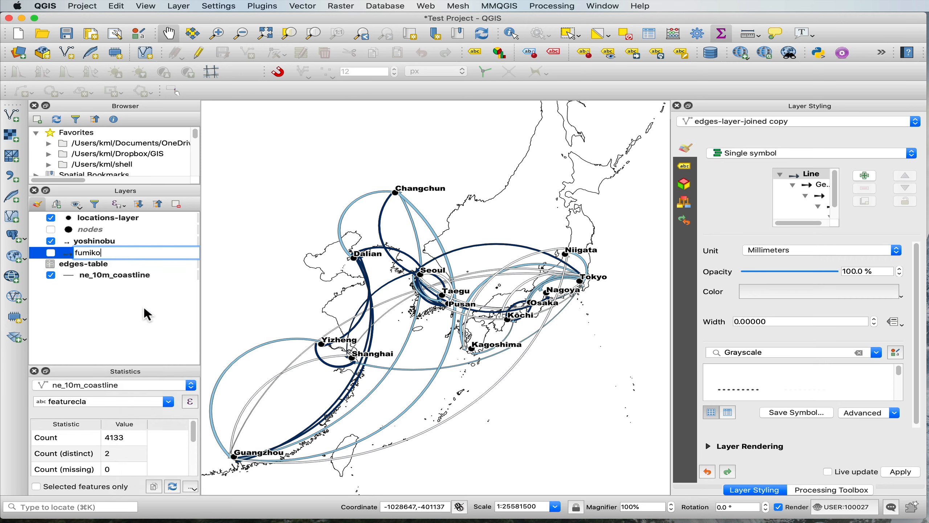
{"action": "key", "text": "Return"}
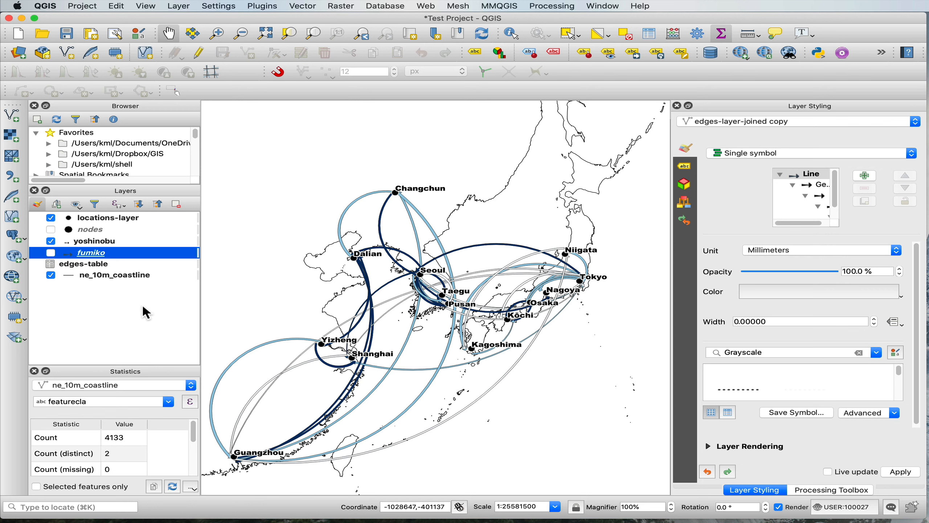
Start a filter on the first person's layer where "edges-table_from" equals that person's capitalized name in single quotes, and test it.
{"action": "left_click", "coordinate": [123, 241]}
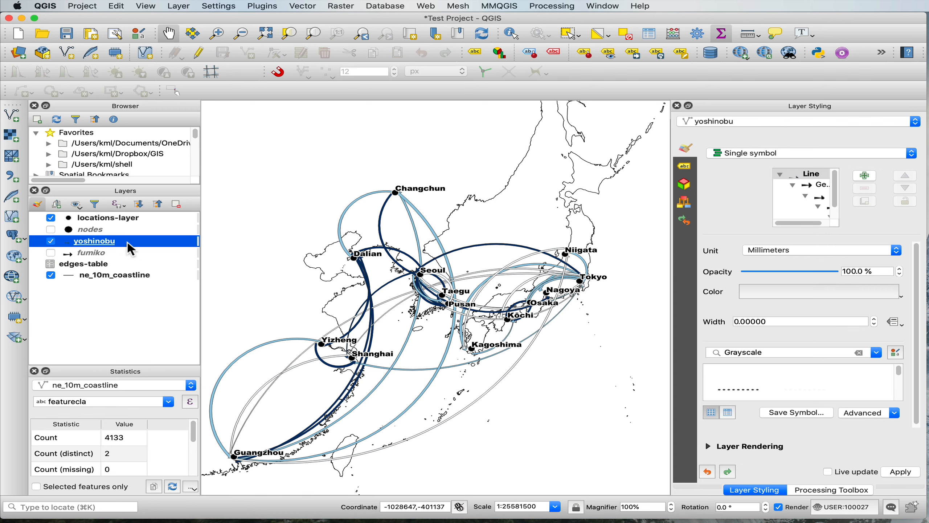
{"action": "right_click", "coordinate": [128, 242]}
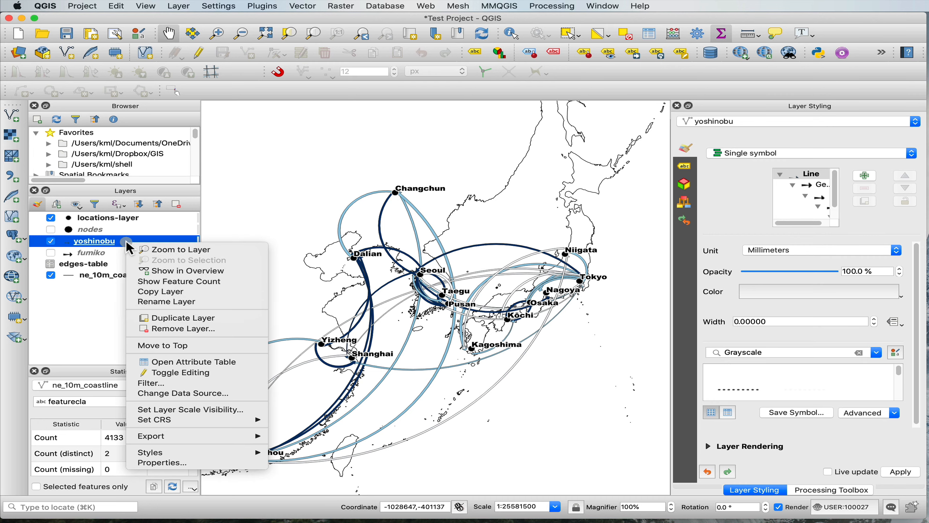
{"action": "left_click", "coordinate": [162, 383]}
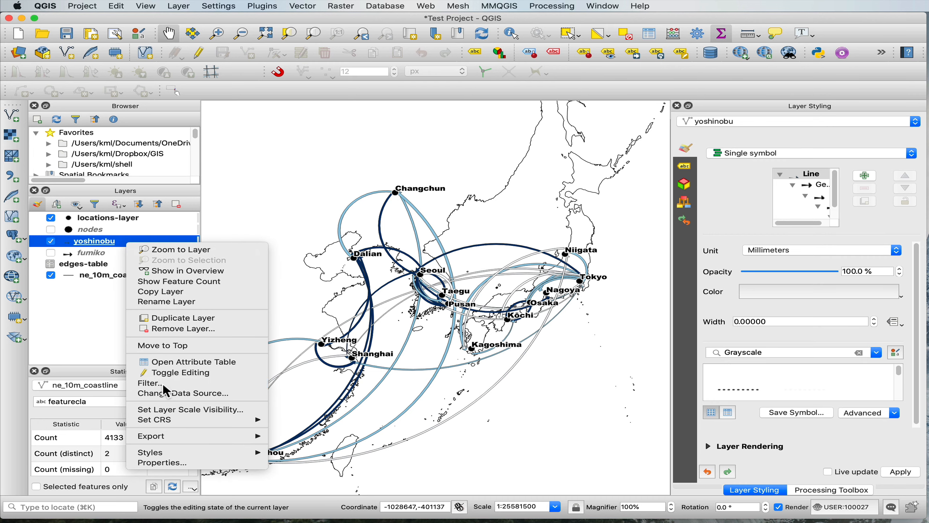
{"action": "left_click_drag", "start_coordinate": [690, 136], "coordinate": [470, 109]}
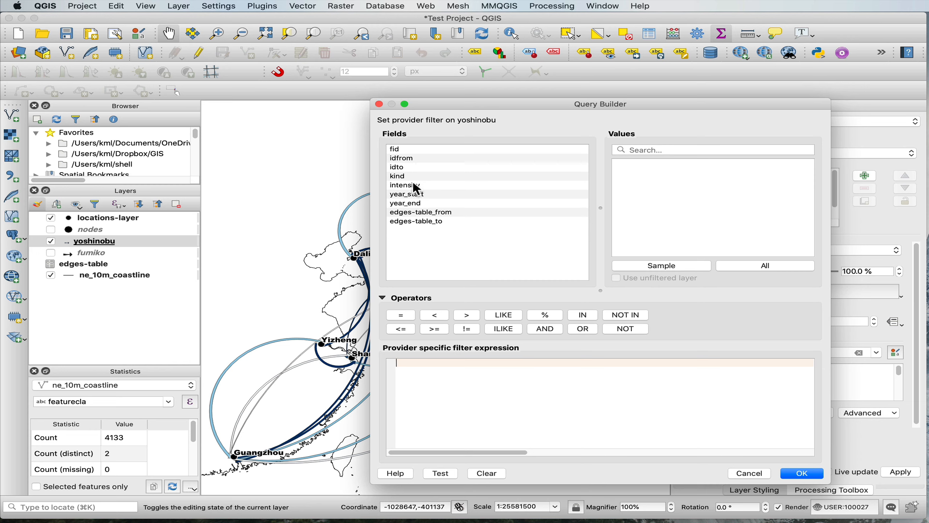
{"action": "double_click", "coordinate": [422, 213]}
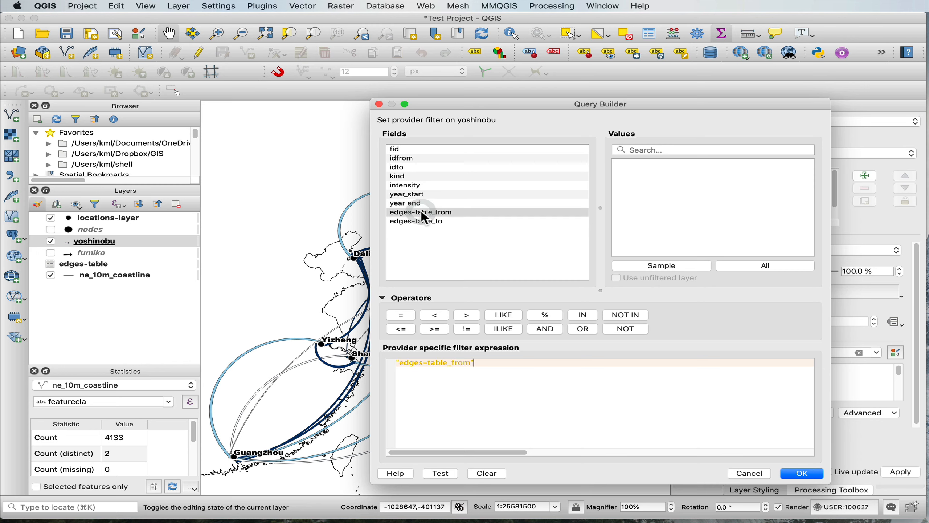
{"action": "type", "text": "="}
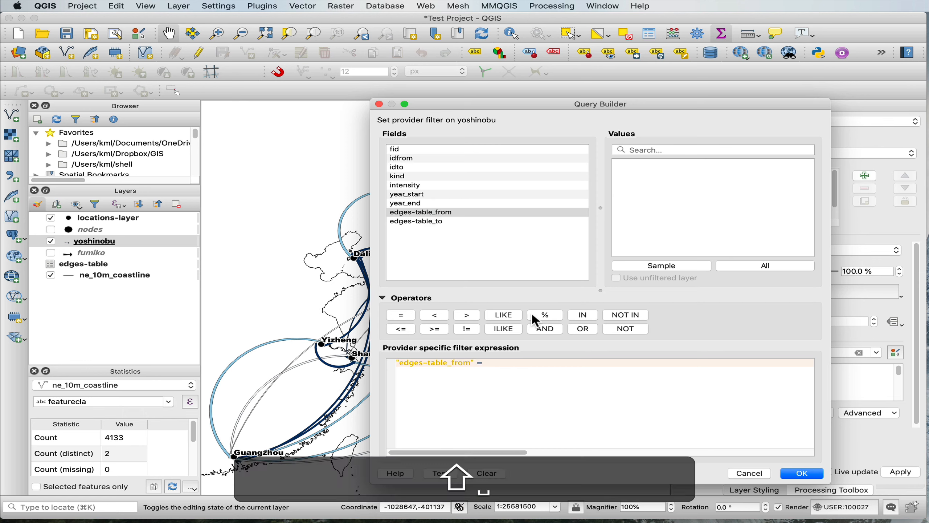
{"action": "type", "text": " \"Y"}
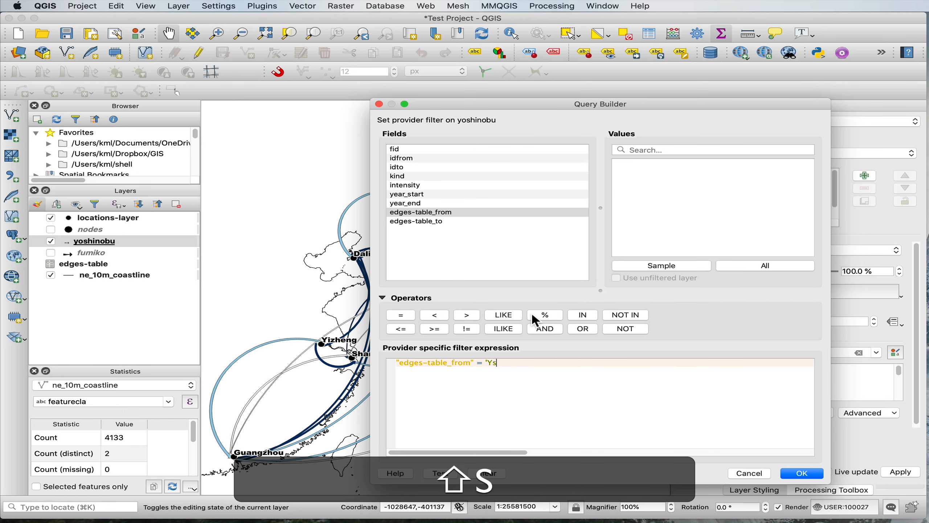
{"action": "type", "text": "oshinobu'"}
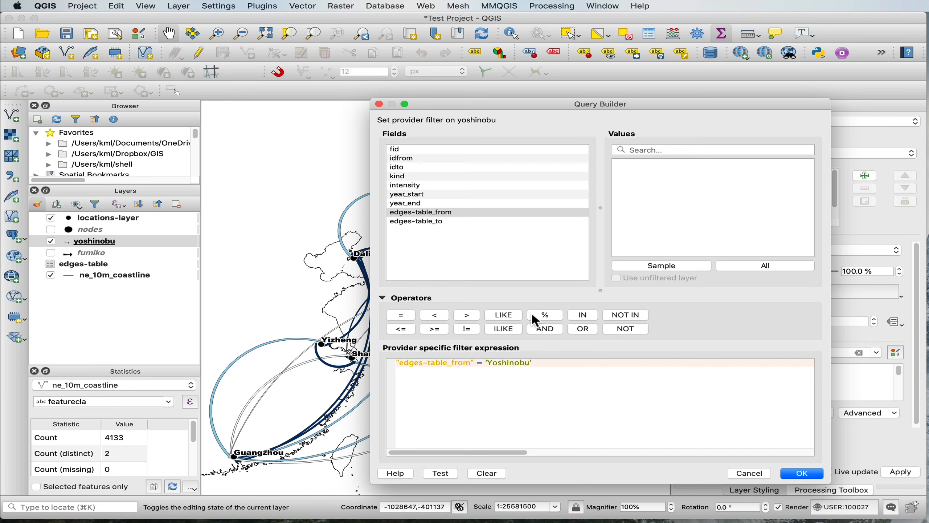
{"action": "left_click", "coordinate": [442, 473]}
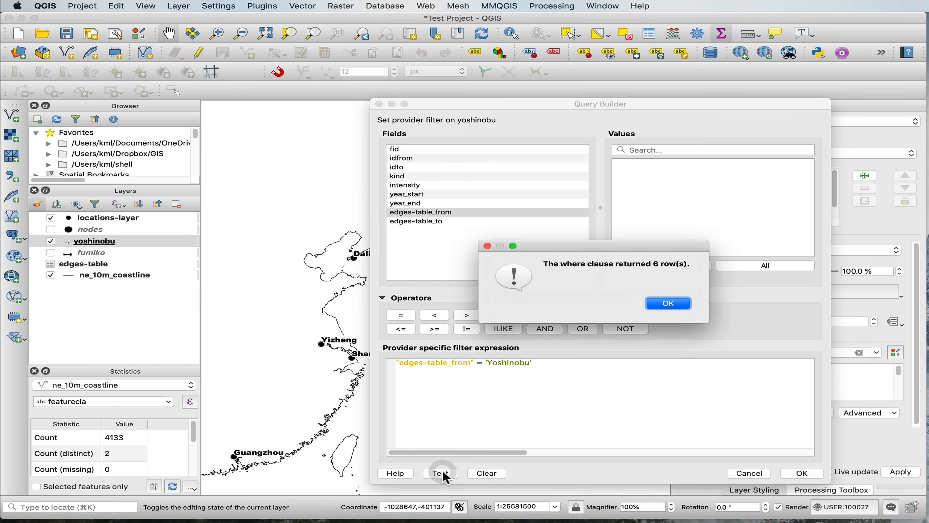
{"action": "left_click", "coordinate": [668, 303]}
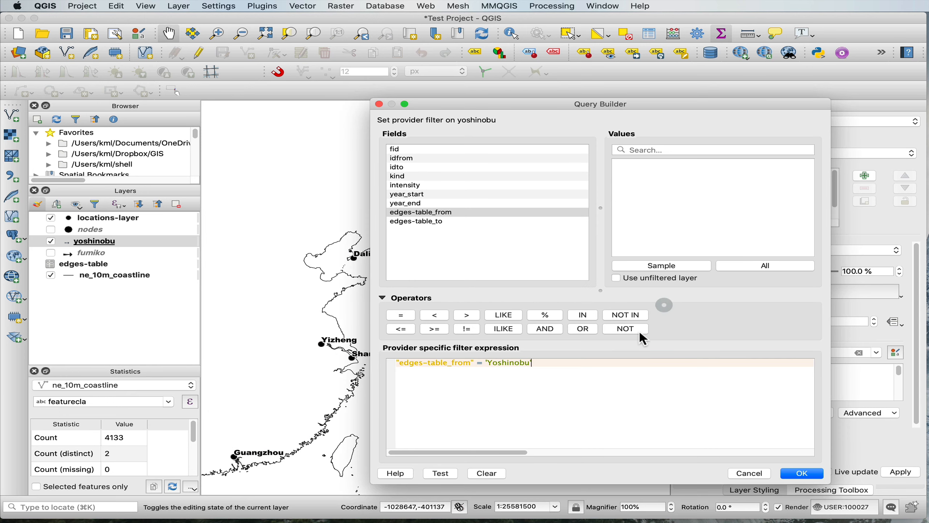
Extend the filter with OR "edges-table_to" = the same quoted name, test the expression and apply it to the layer.
{"action": "type", "text": "OR"}
{"action": "double_click", "coordinate": [453, 222]}
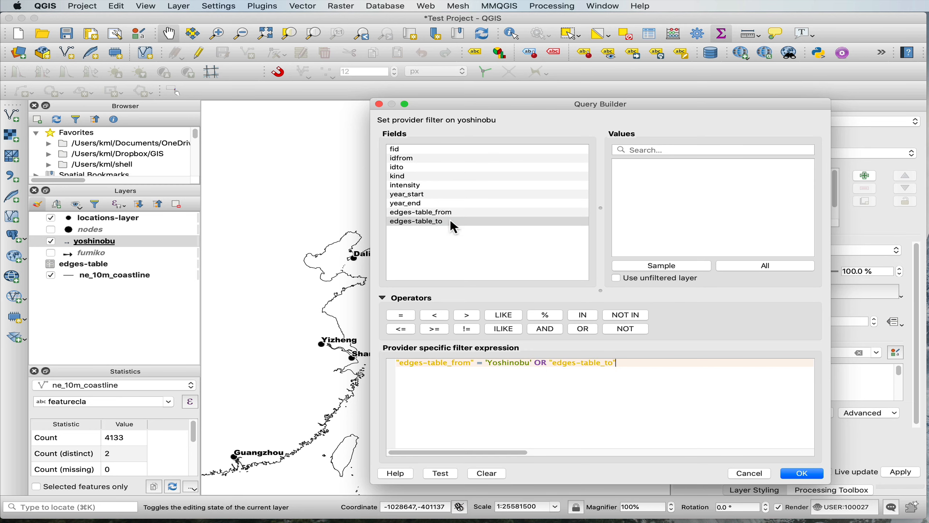
{"action": "type", "text": "= 'Yoshinobu'"}
{"action": "left_click", "coordinate": [437, 473]}
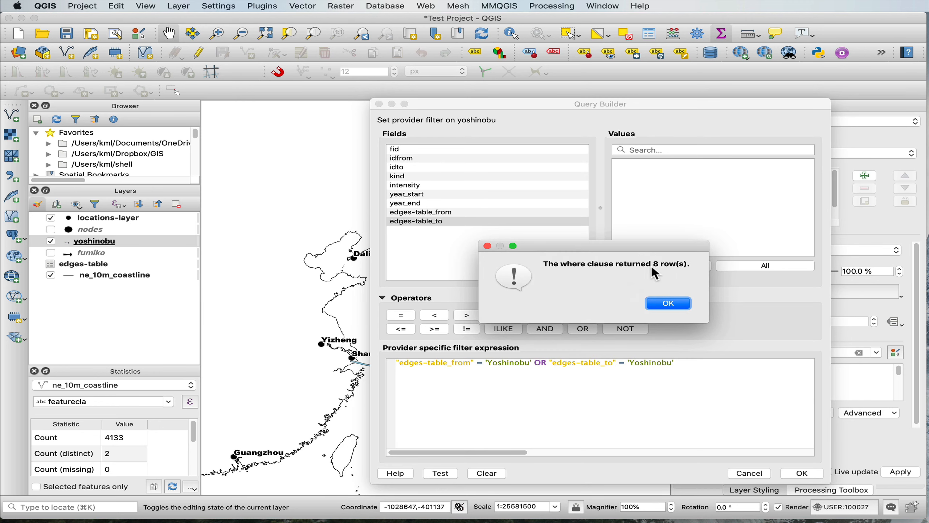
{"action": "left_click", "coordinate": [658, 302]}
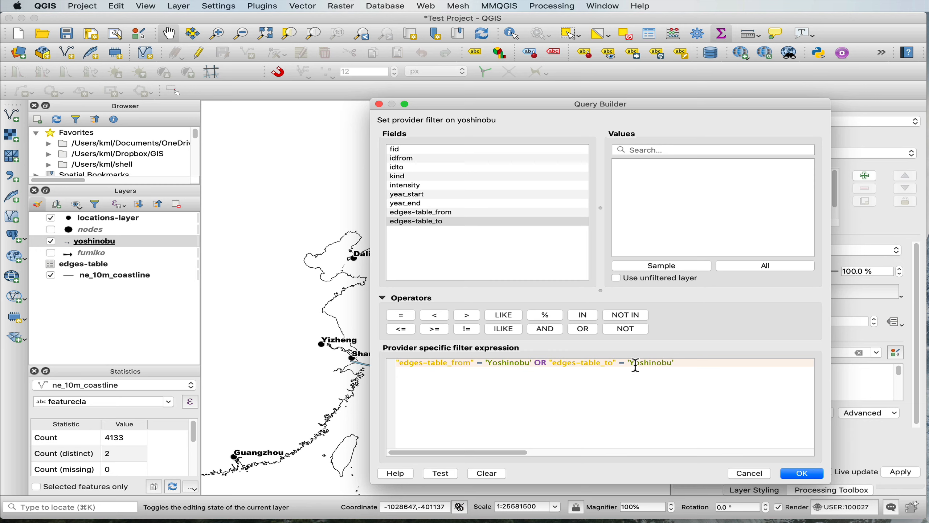
{"action": "left_click_drag", "start_coordinate": [396, 363], "coordinate": [532, 364]}
{"action": "left_click", "coordinate": [482, 364]}
{"action": "left_click", "coordinate": [681, 364]}
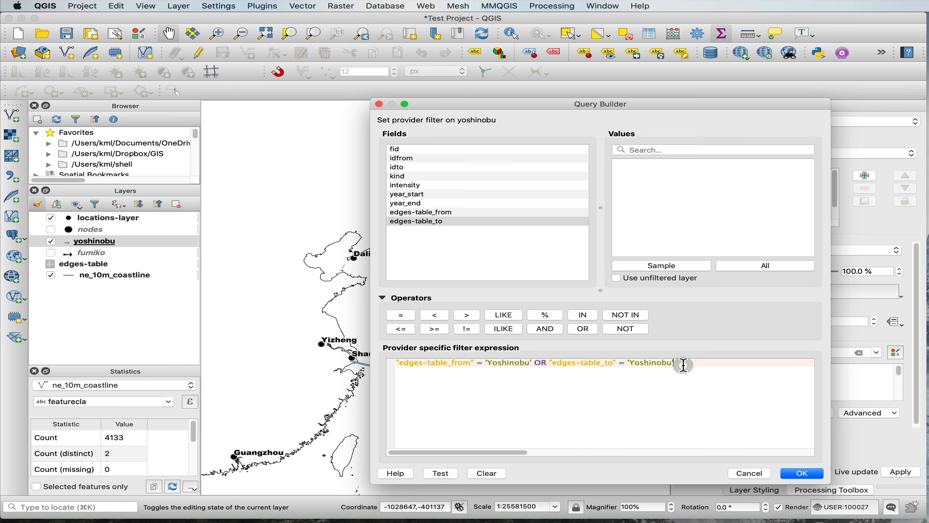
{"action": "left_click", "coordinate": [799, 473]}
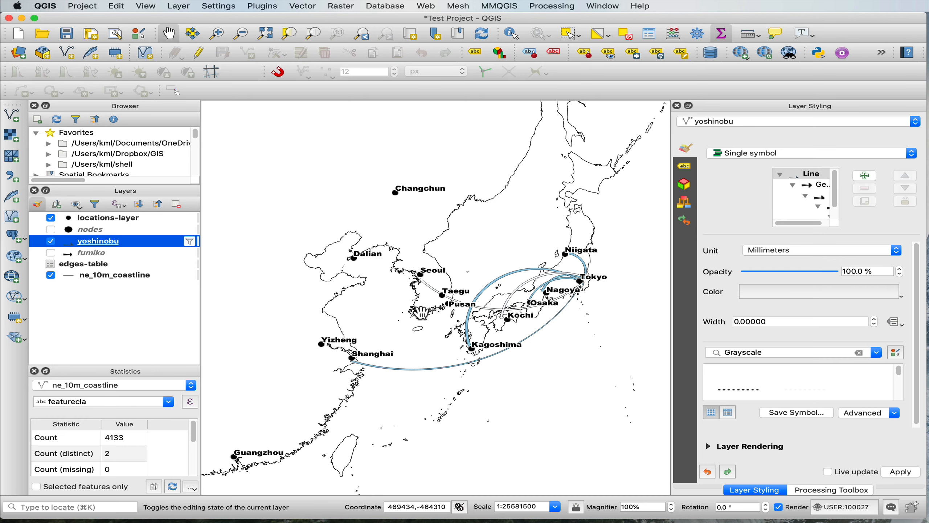
Hide the filtered first person's layer and show the second person's layer on the map.
{"action": "scroll", "coordinate": [524, 325], "scroll_direction": "up", "scroll_amount": 1}
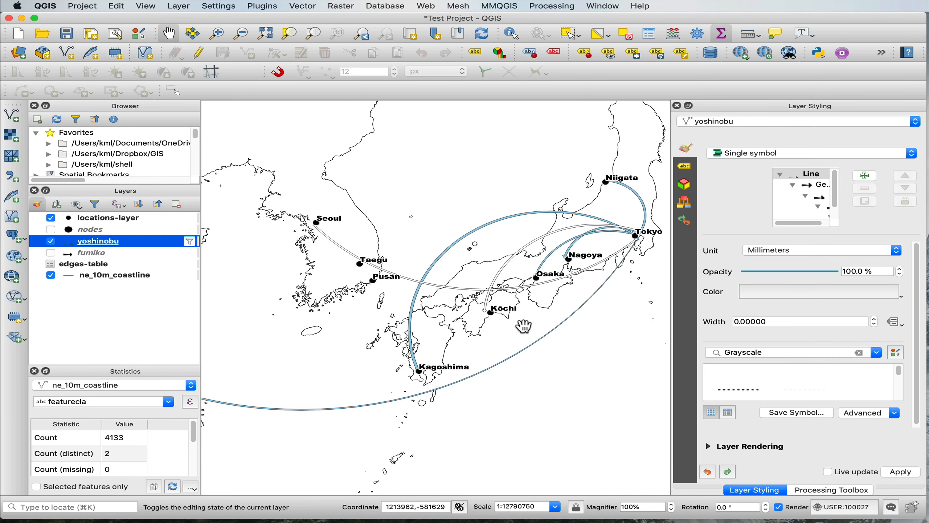
{"action": "scroll", "coordinate": [524, 325], "scroll_direction": "down", "scroll_amount": 1}
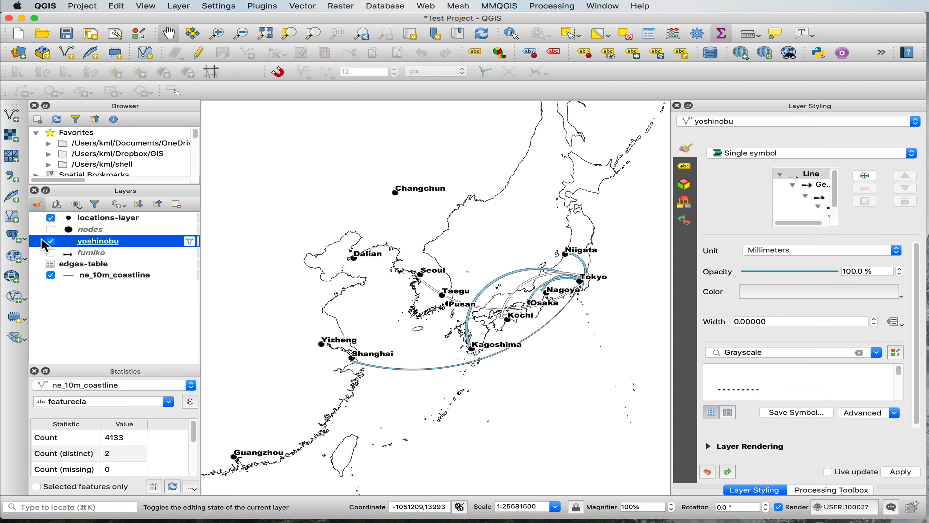
{"action": "left_click", "coordinate": [51, 241]}
{"action": "left_click", "coordinate": [50, 253]}
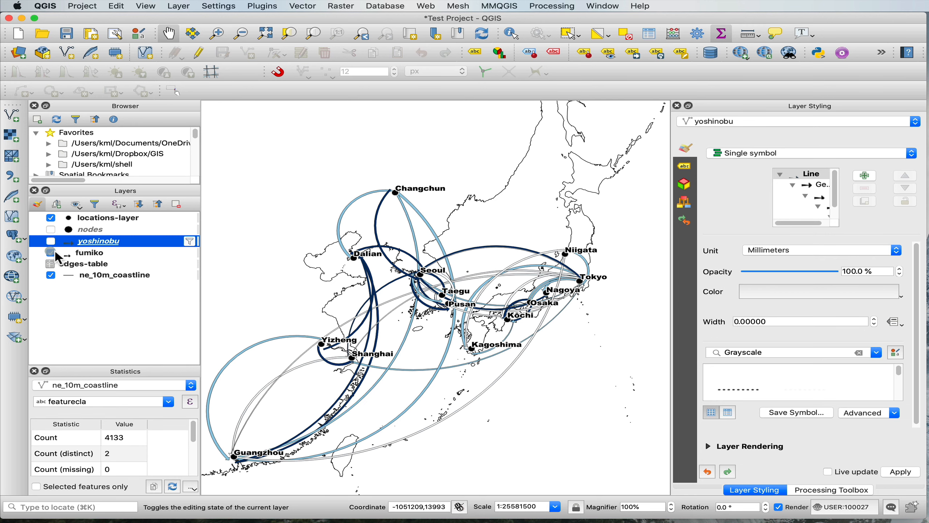
Start a filter on the second person's layer where "edges-table_from" equals that person's capitalized name in single quotes, followed by OR.
{"action": "right_click", "coordinate": [111, 253]}
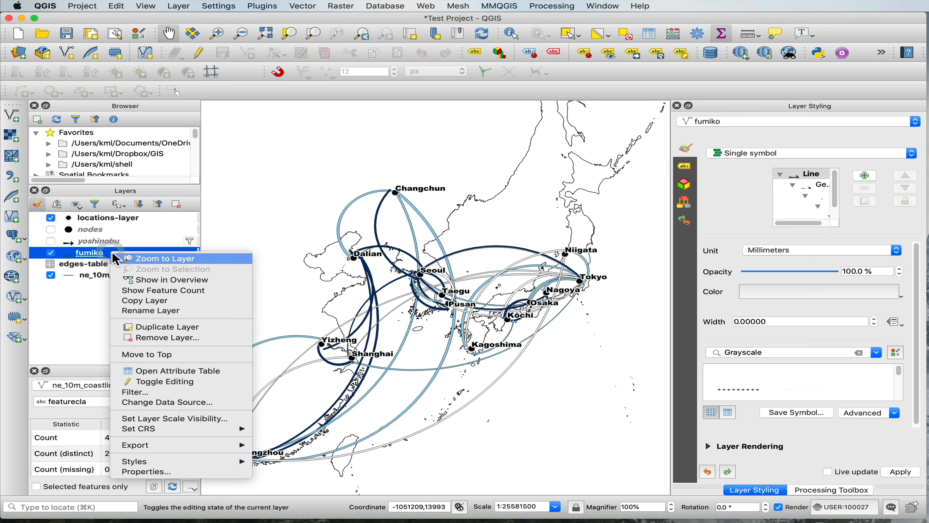
{"action": "left_click", "coordinate": [147, 393]}
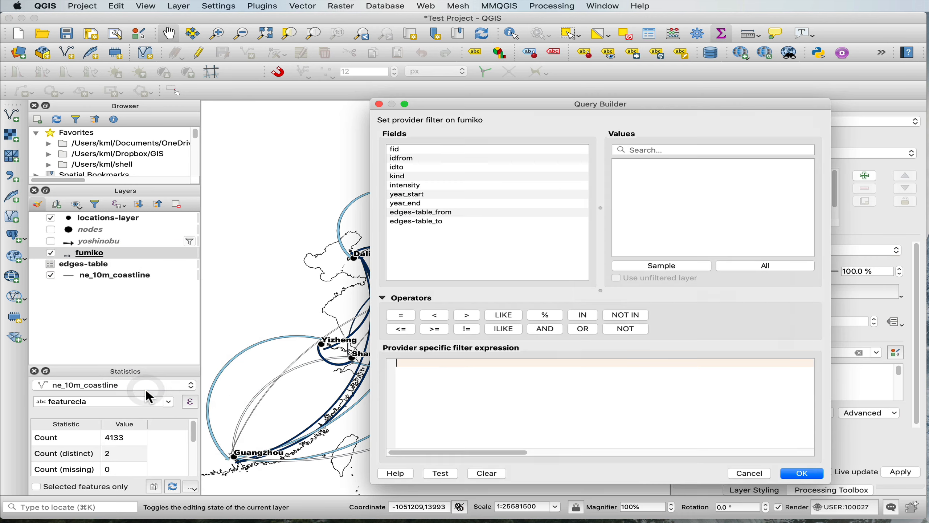
{"action": "double_click", "coordinate": [412, 213]}
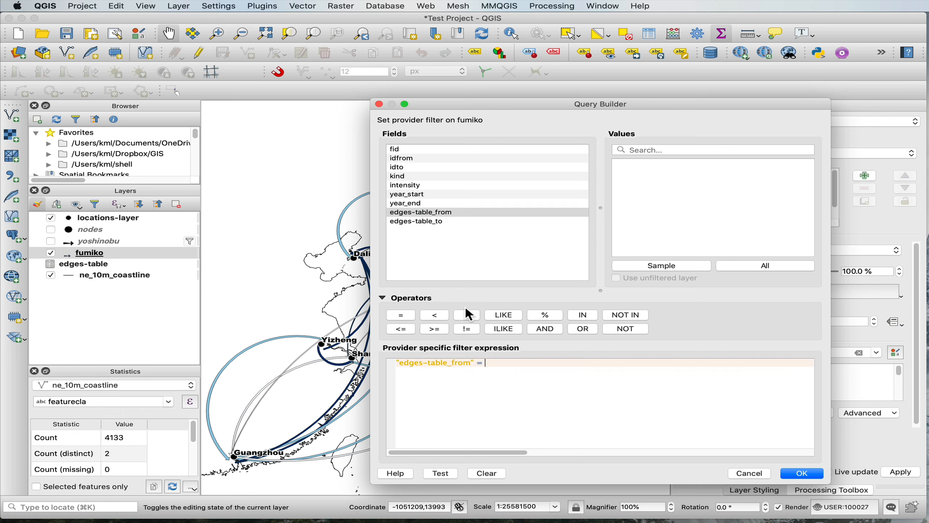
{"action": "type", "text": "= 'f"}
{"action": "key", "text": "BackSpace"}
{"action": "type", "text": "Fumiko' OR"}
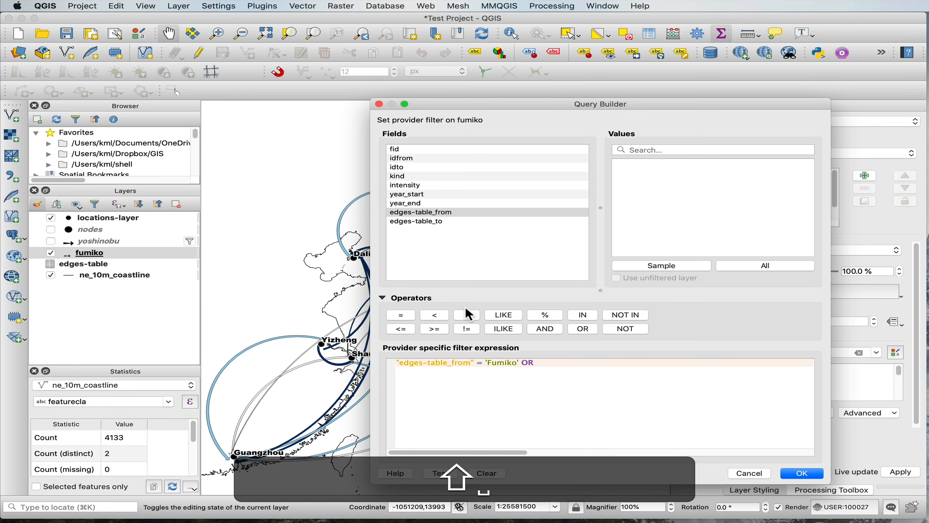
Complete the filter with "edges-table_to" = the same quoted name, test the expression and apply it to the layer.
{"action": "double_click", "coordinate": [401, 222]}
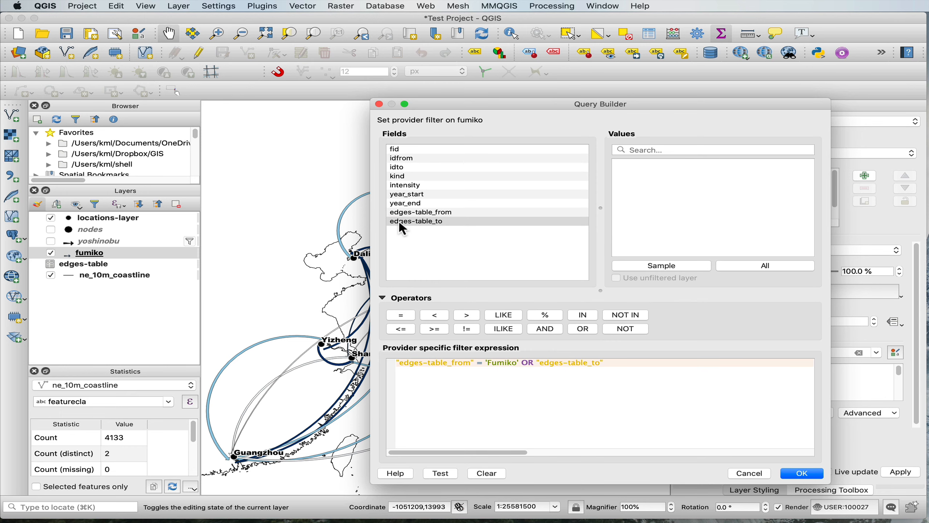
{"action": "type", "text": "= 'Fumiko'"}
{"action": "left_click", "coordinate": [441, 473]}
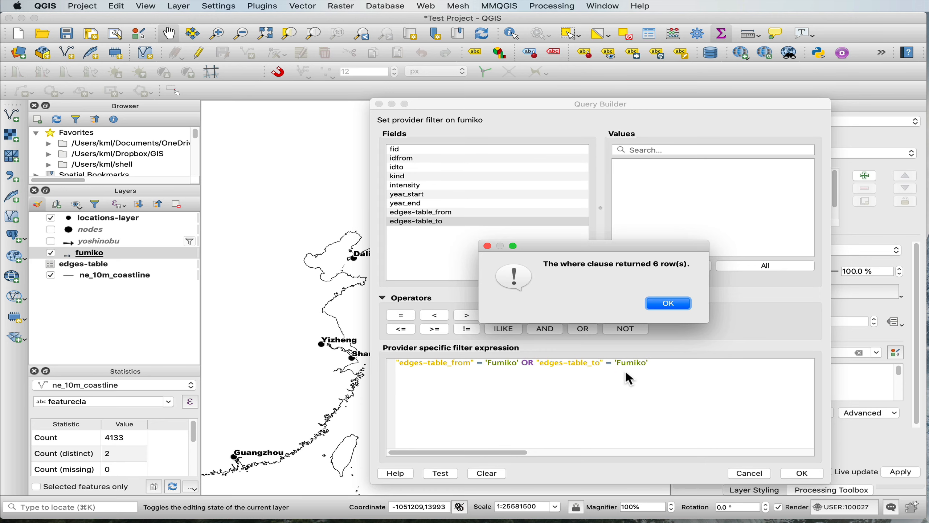
{"action": "left_click", "coordinate": [660, 303]}
{"action": "left_click", "coordinate": [798, 473]}
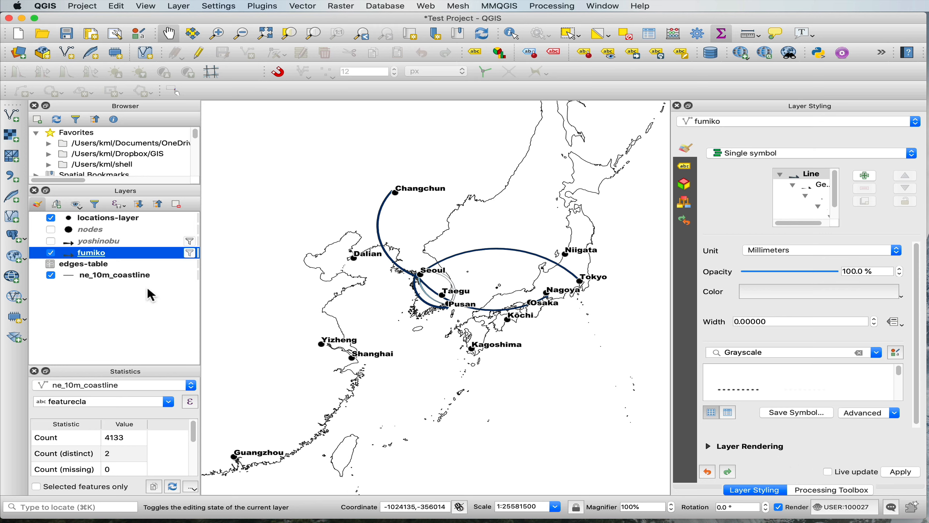
Alternate the visibility of the two people's filtered layers to compare their connections, and finish with both layers shown.
{"action": "left_click", "coordinate": [51, 242]}
{"action": "left_click", "coordinate": [51, 253]}
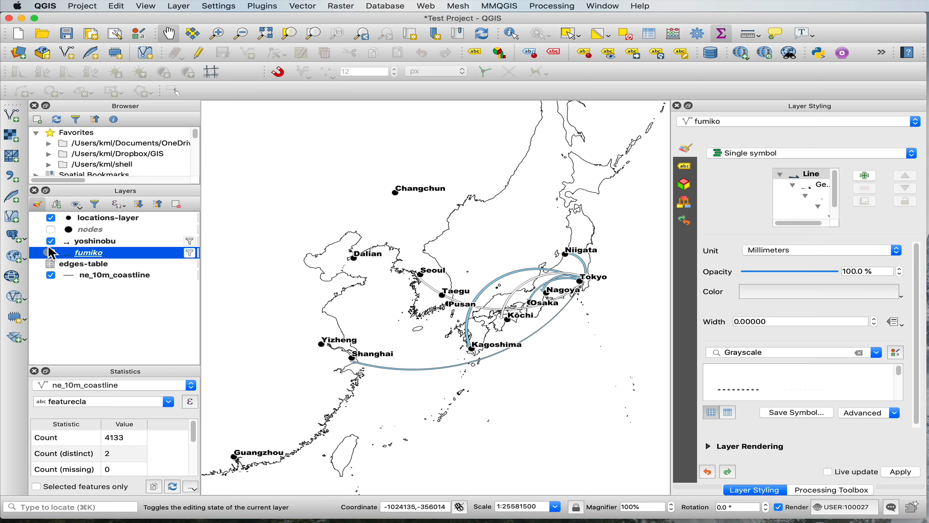
{"action": "left_click", "coordinate": [50, 241]}
{"action": "left_click", "coordinate": [50, 253]}
{"action": "left_click", "coordinate": [50, 241]}
{"action": "left_click", "coordinate": [51, 241]}
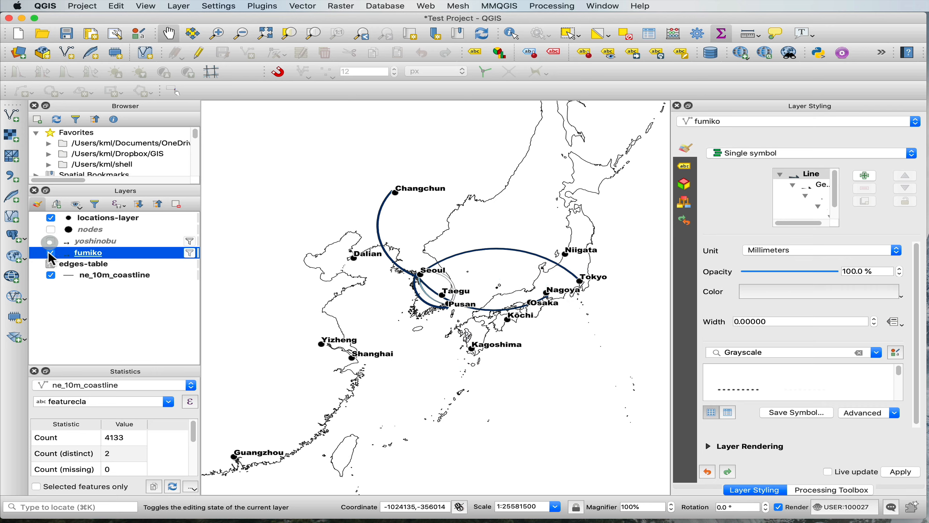
{"action": "left_click", "coordinate": [51, 253]}
{"action": "left_click", "coordinate": [51, 241]}
{"action": "double_click", "coordinate": [51, 251]}
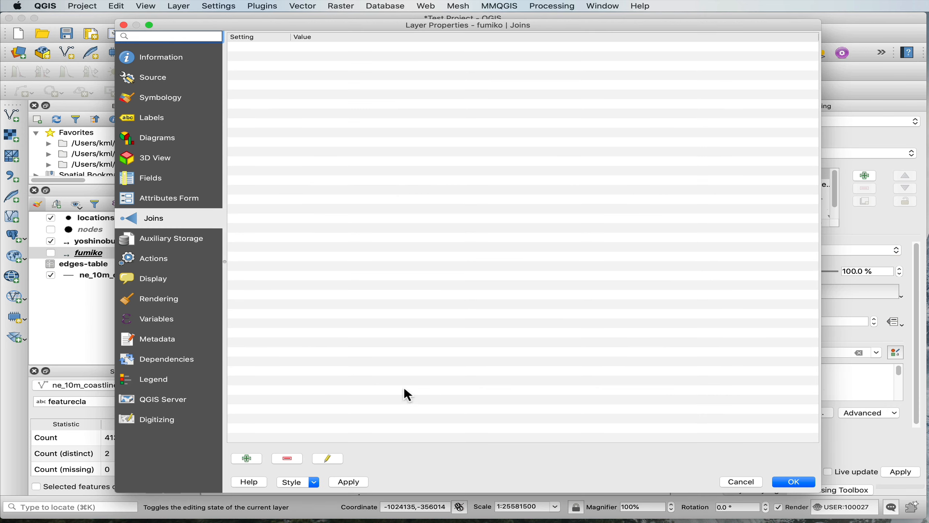
{"action": "left_click", "coordinate": [740, 481]}
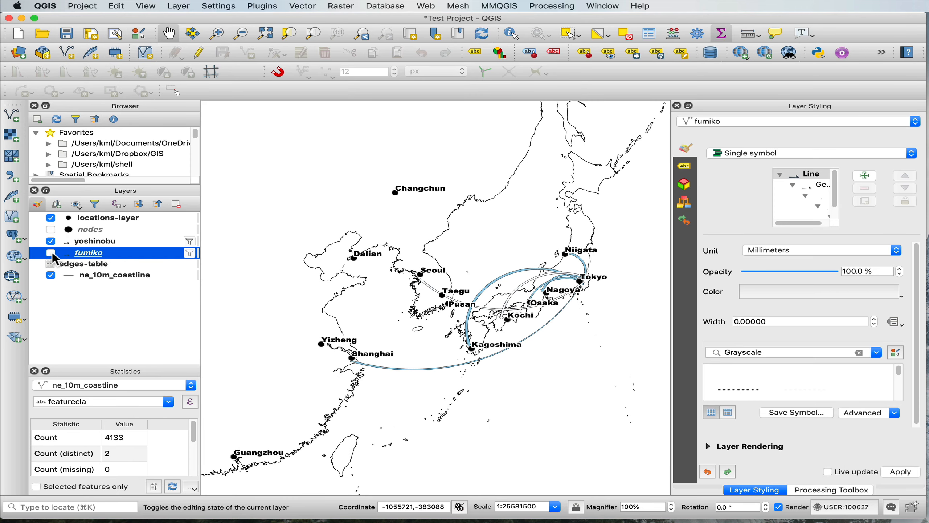
{"action": "left_click", "coordinate": [50, 253]}
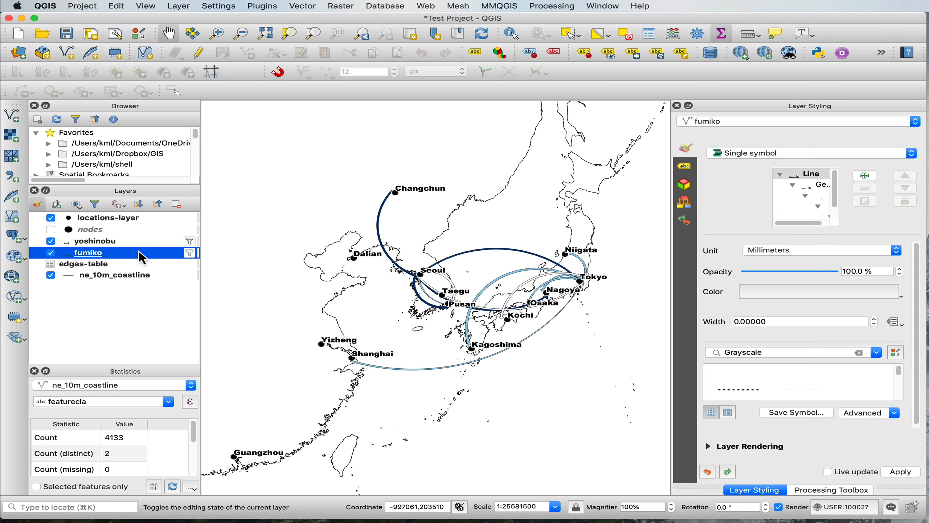
In the first person's layer styling, select the arrow's Simple fill and clear the data-defined override on its fill color.
{"action": "left_click", "coordinate": [134, 243]}
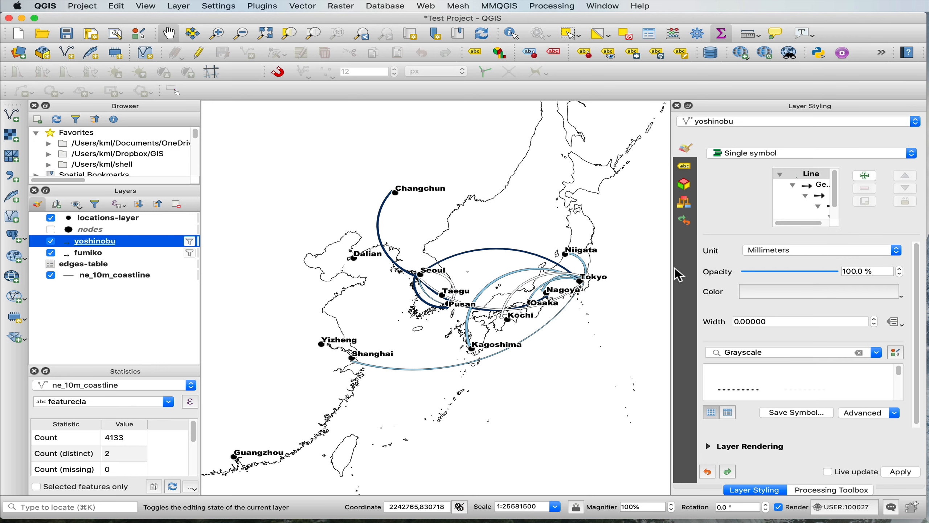
{"action": "left_click_drag", "start_coordinate": [672, 269], "coordinate": [526, 266]}
{"action": "scroll", "coordinate": [757, 206], "scroll_direction": "down", "scroll_amount": 1}
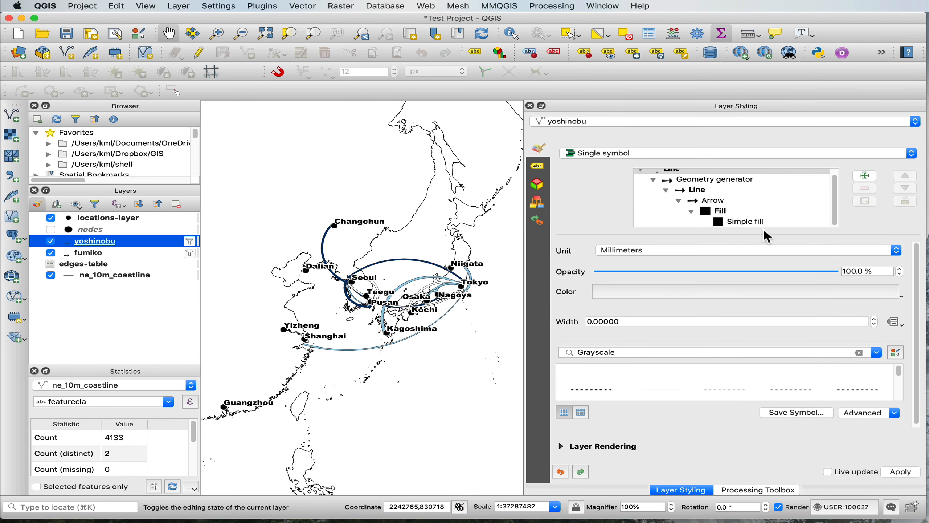
{"action": "left_click", "coordinate": [760, 221]}
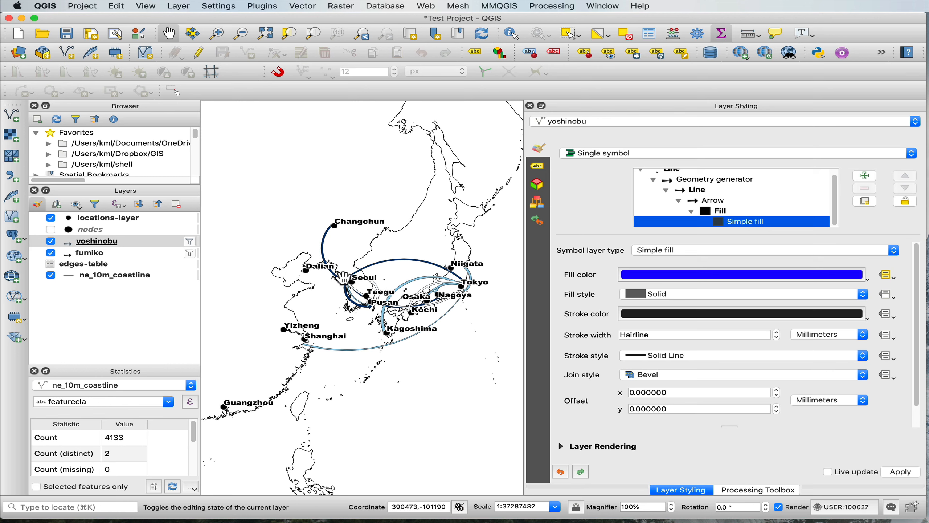
{"action": "left_click", "coordinate": [885, 274]}
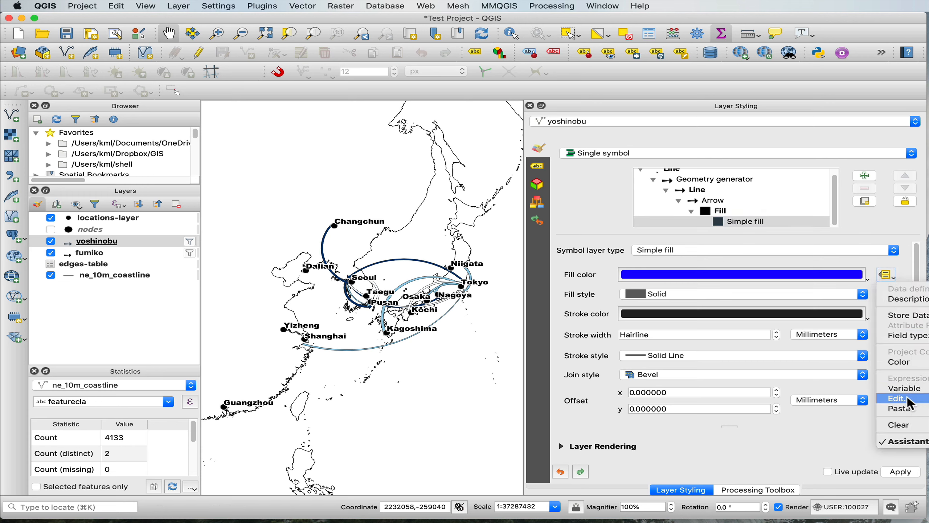
{"action": "left_click", "coordinate": [900, 425]}
Start a fill color expression with CASE WHEN and a plain-text placeholder condition saying the relationship starts with the first person.
{"action": "left_click", "coordinate": [888, 275]}
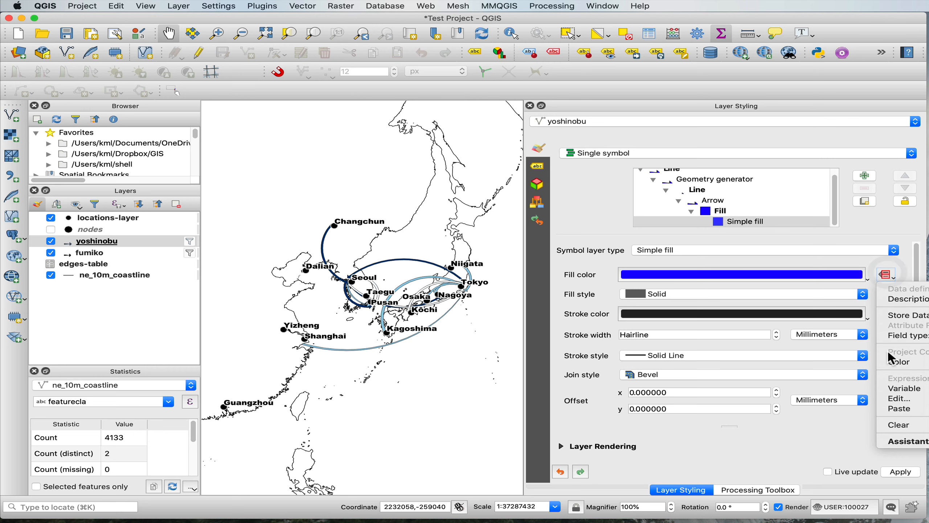
{"action": "left_click", "coordinate": [893, 399]}
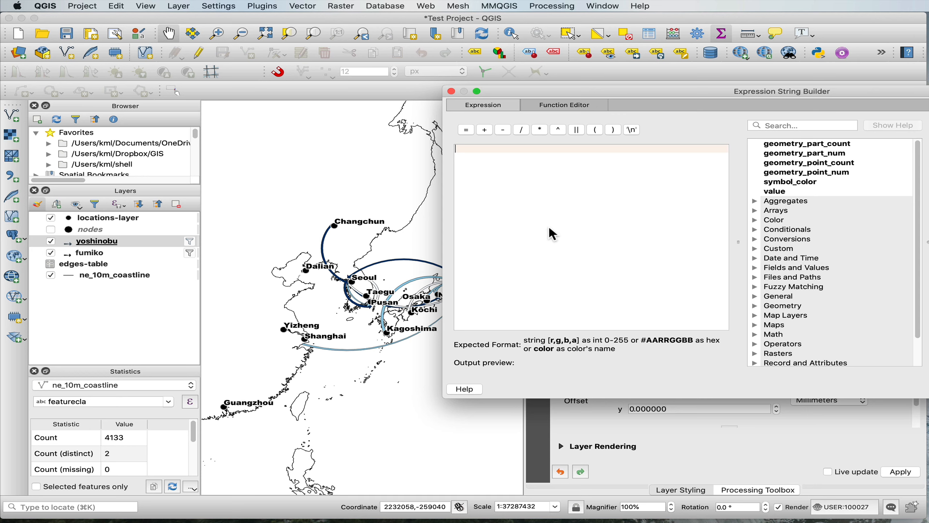
{"action": "type", "text": "CASE WHEN"}
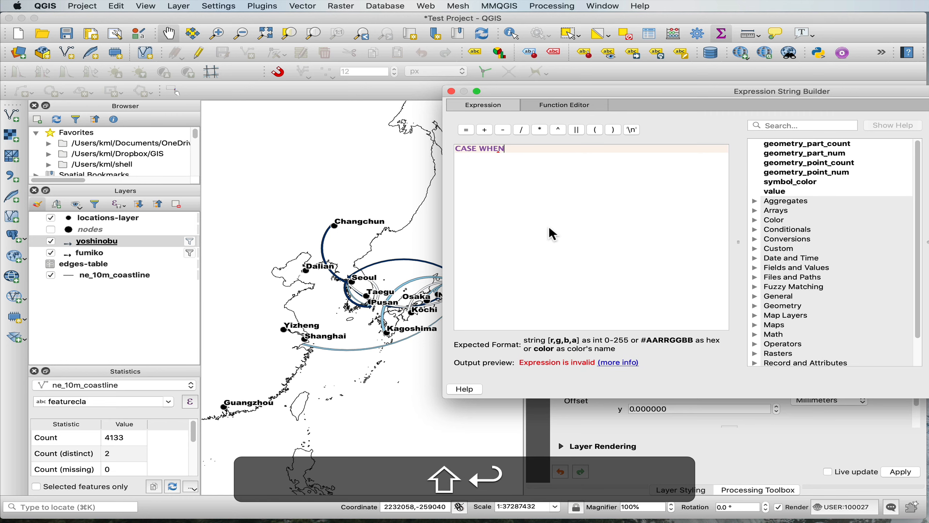
{"action": "key", "text": "Return"}
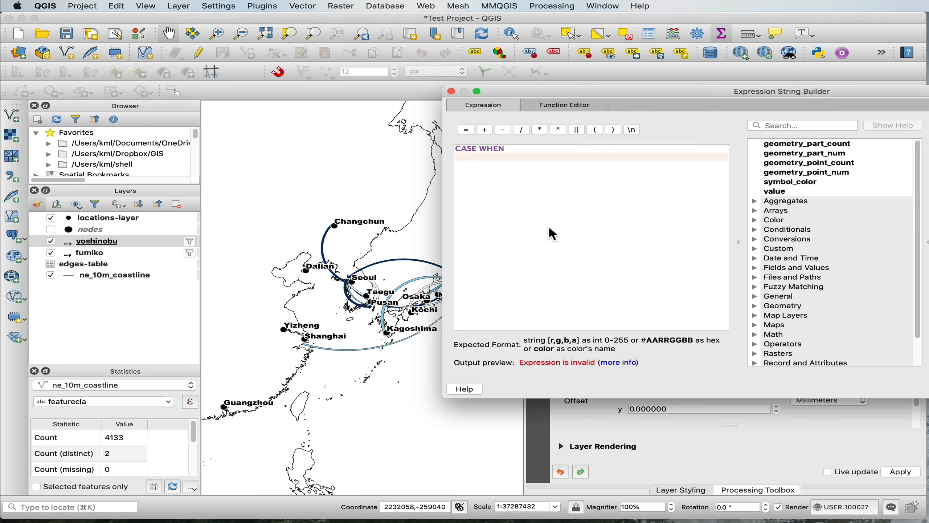
{"action": "type", "text": "relationship star"}
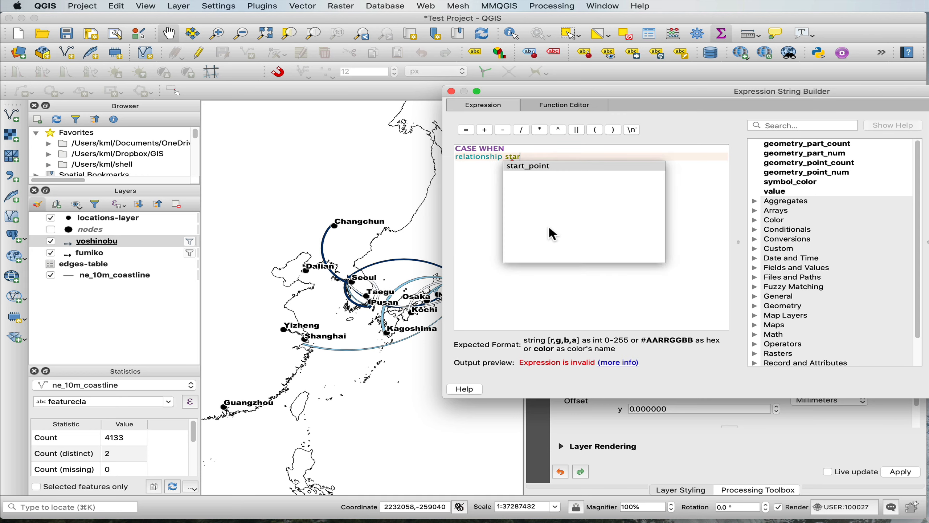
{"action": "type", "text": "ts with yoshi"}
{"action": "key", "text": "Return"}
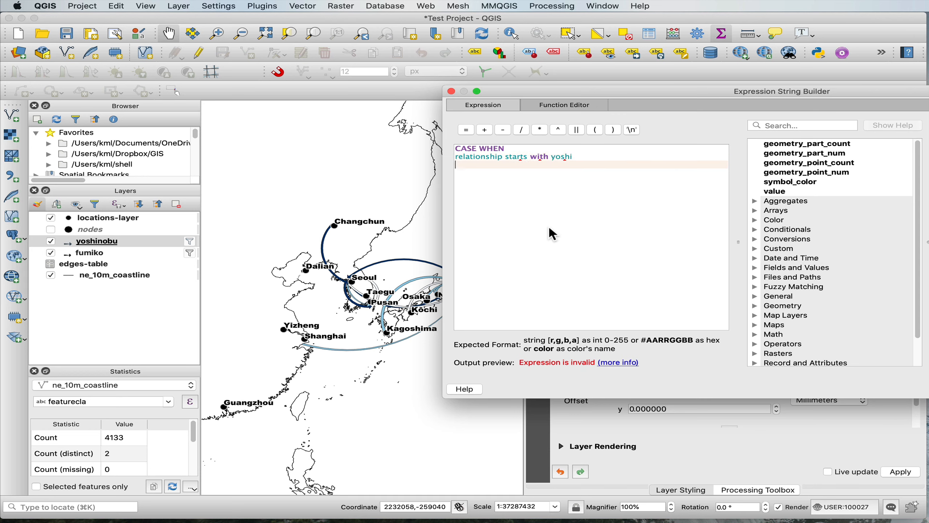
Complete the CASE expression on separate lines with THEN '#bd0827', ELSE '#f09eac' and END.
{"action": "type", "text": "THEN"}
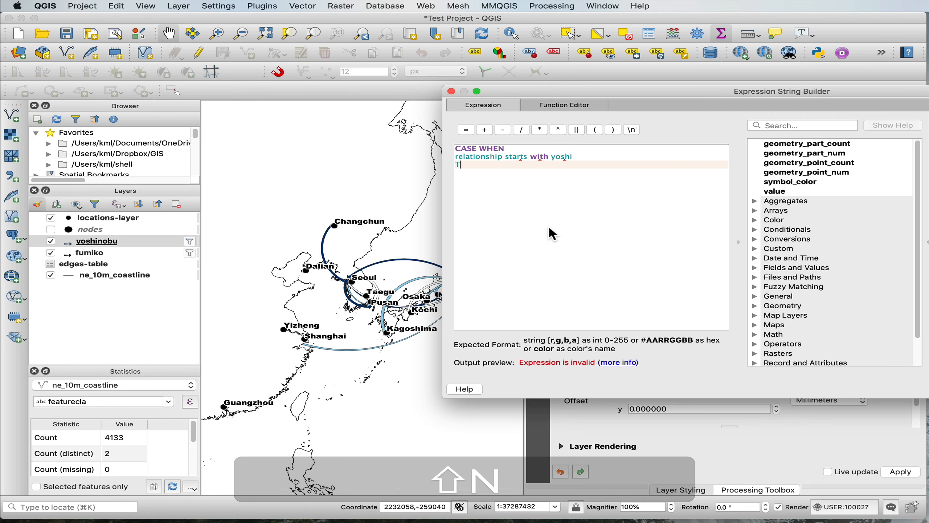
{"action": "key", "text": "shift+Return"}
{"action": "type", "text": "'"}
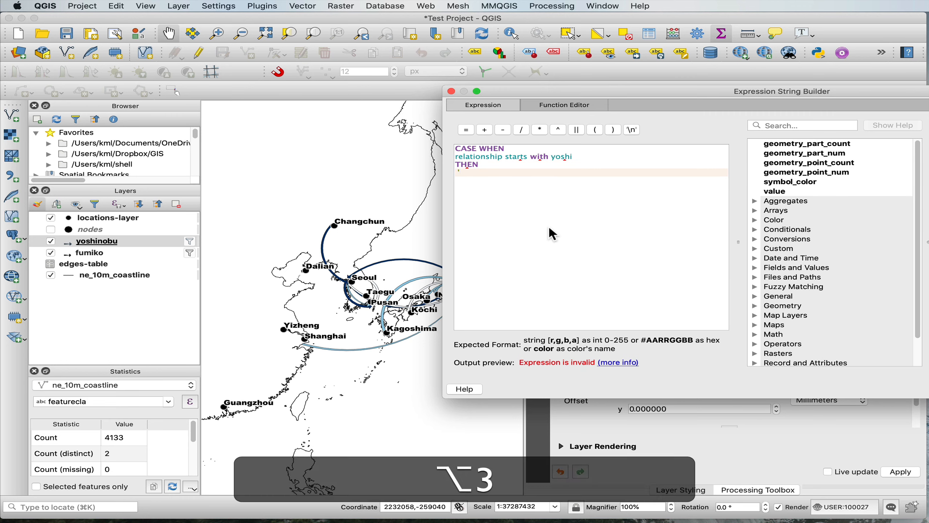
{"action": "type", "text": "#bd0827'"}
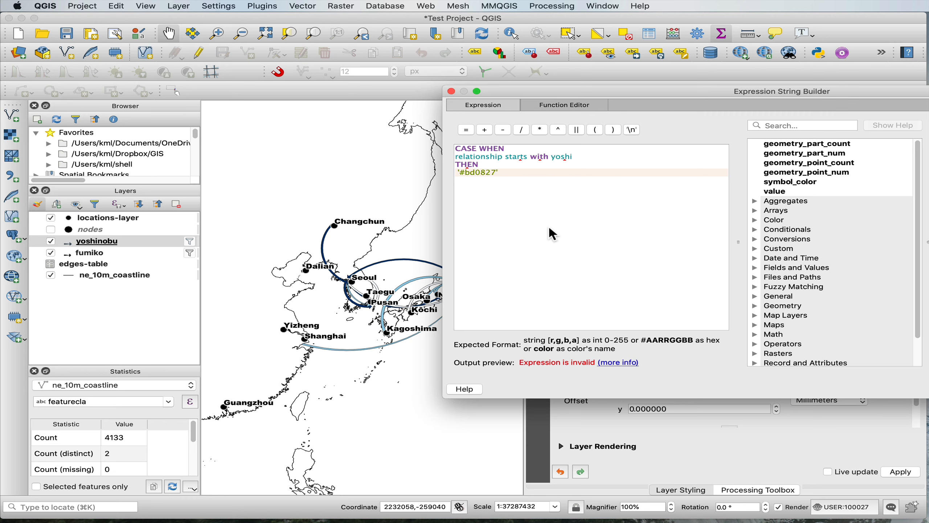
{"action": "key", "text": "Return"}
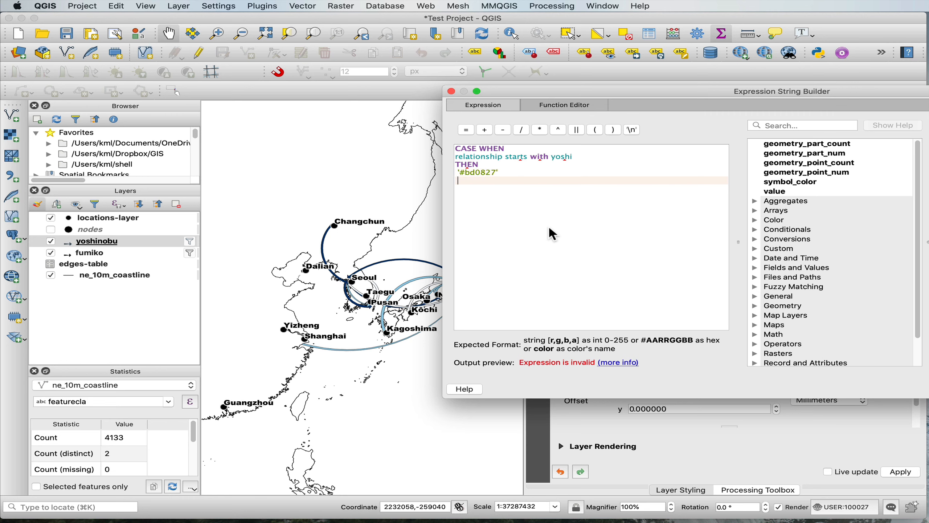
{"action": "type", "text": "ELSE"}
{"action": "key", "text": "Return"}
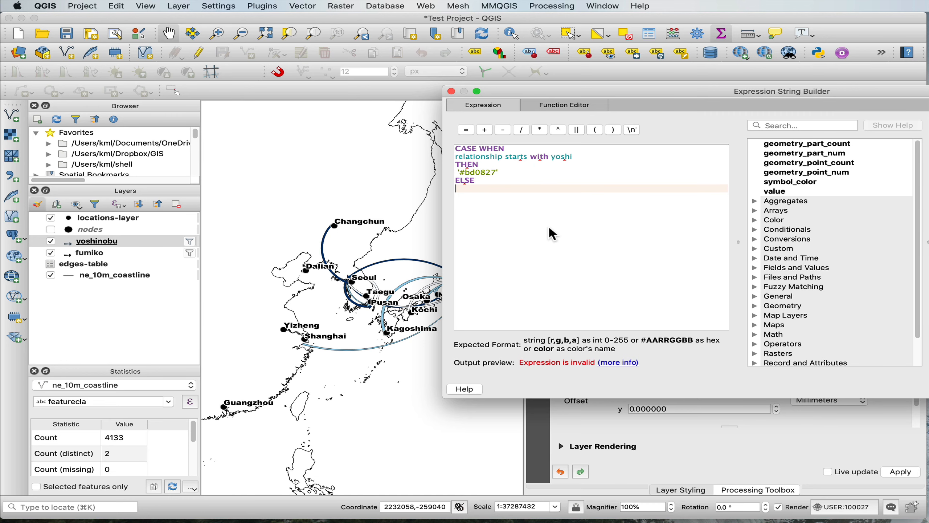
{"action": "type", "text": "'#"}
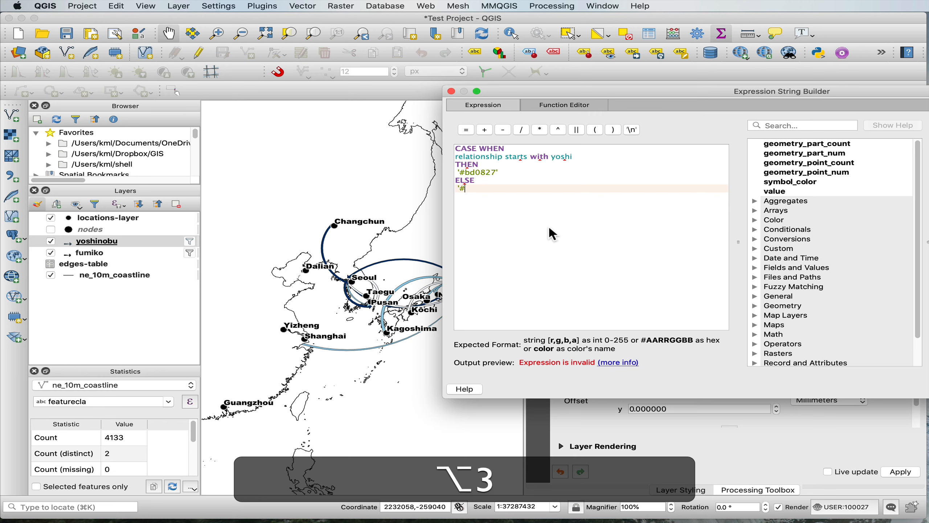
{"action": "type", "text": "f09eac'"}
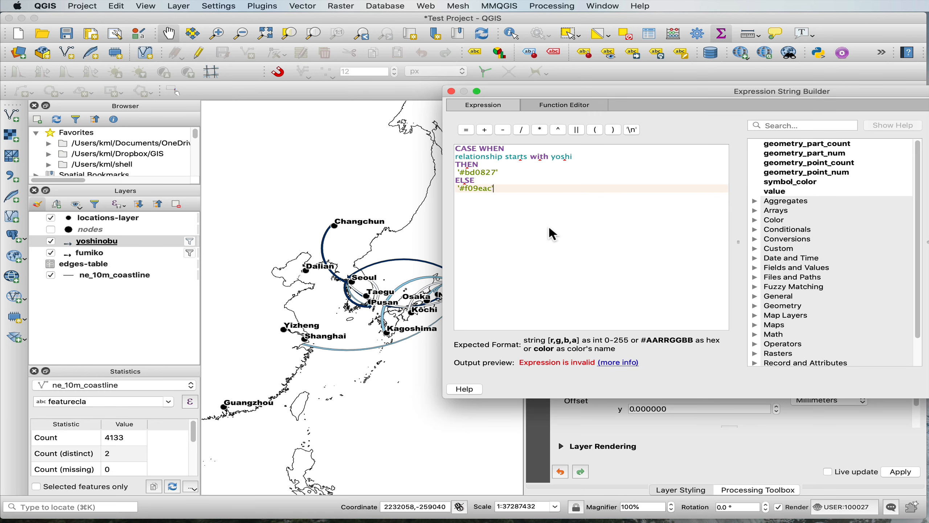
{"action": "key", "text": "Return"}
{"action": "type", "text": "E"}
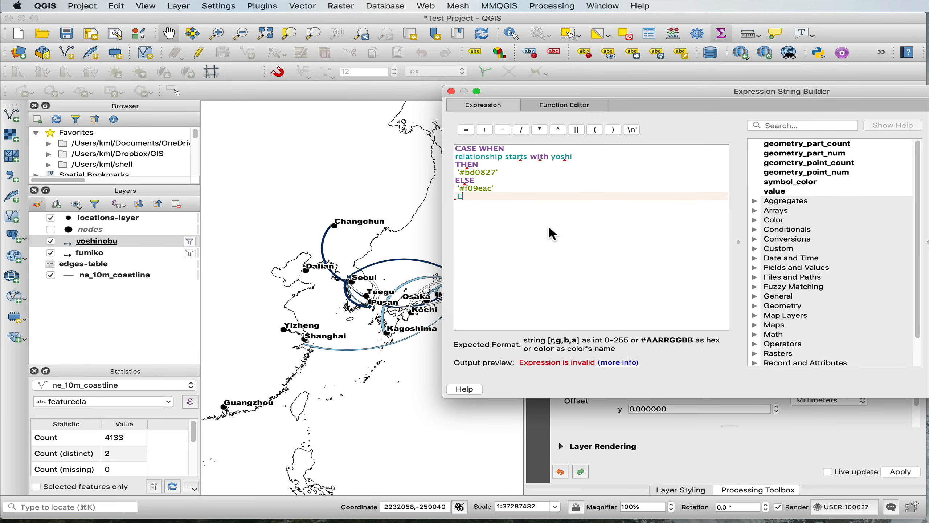
{"action": "type", "text": "ND"}
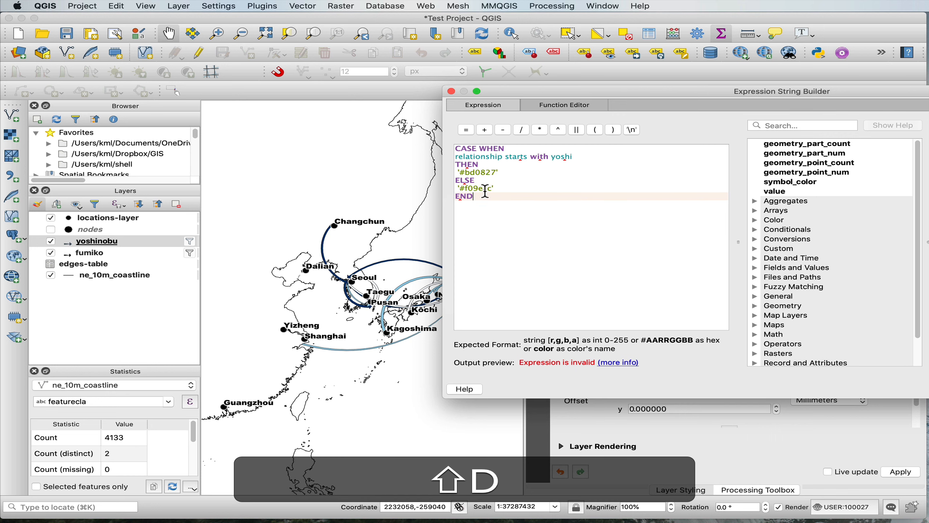
Replace the placeholder condition in the CASE expression with the field "edges-table_from" followed by an equals sign.
{"action": "left_click_drag", "start_coordinate": [574, 157], "coordinate": [435, 155]}
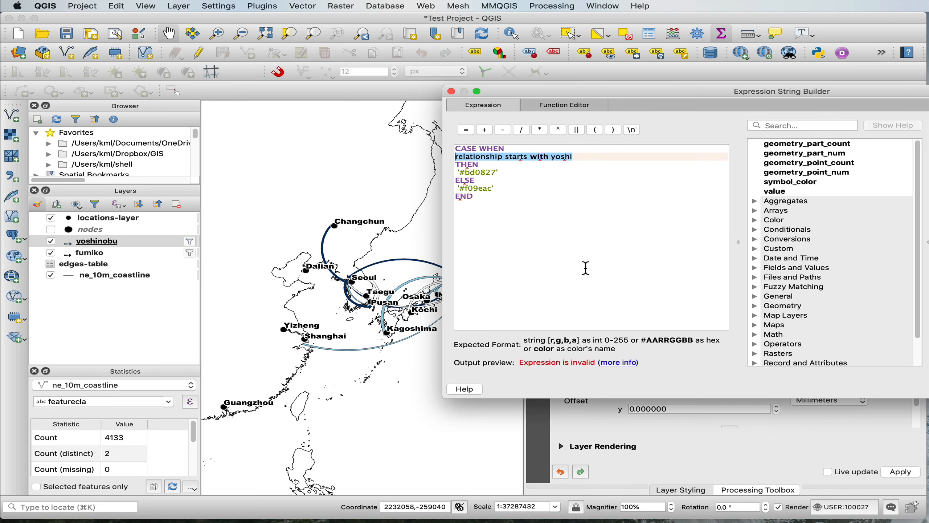
{"action": "mouse_move", "coordinate": [648, 277]}
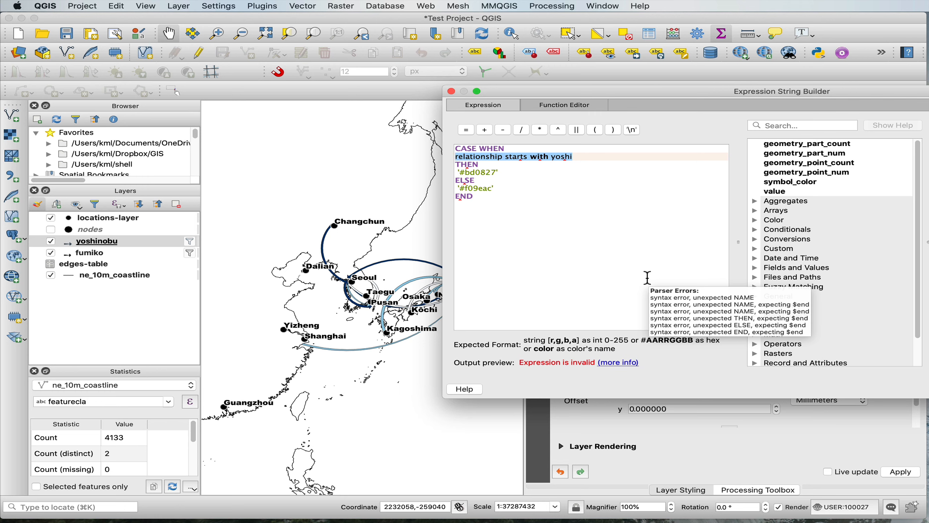
{"action": "type", "text": "\""}
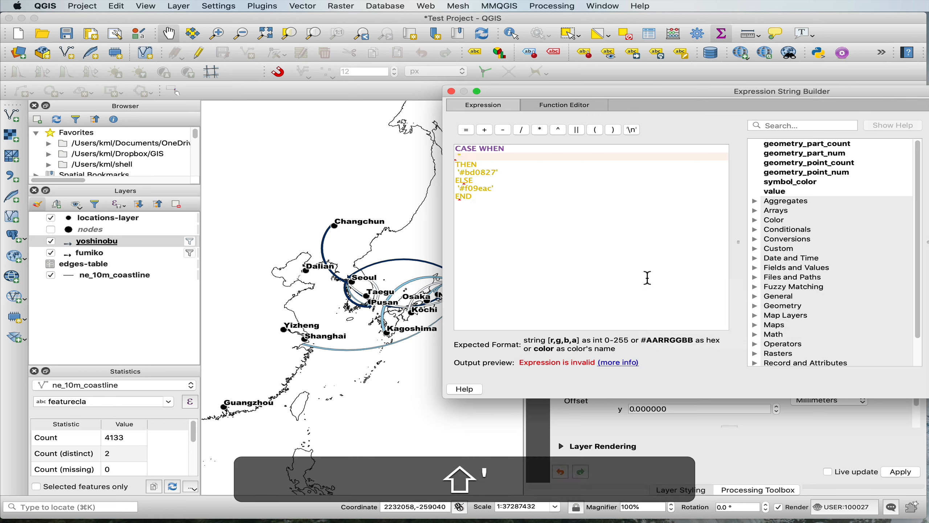
{"action": "type", "text": "edge-tab"}
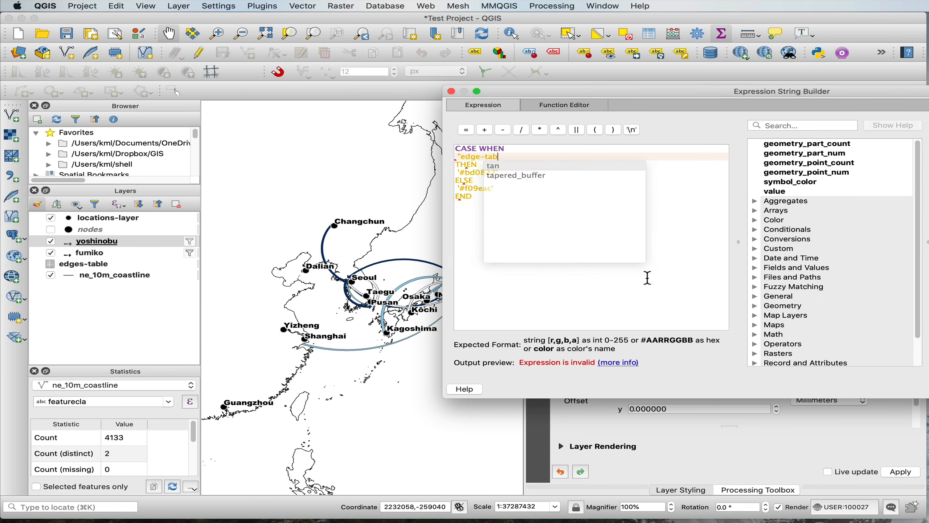
{"action": "type", "text": "lel"}
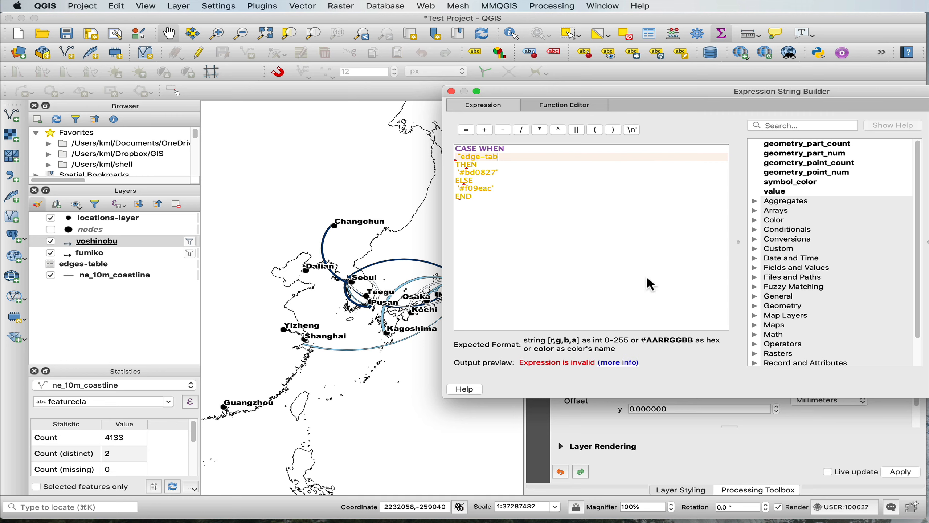
{"action": "key", "text": "BackSpace"}
{"action": "key", "text": "BackSpace"}
{"action": "key", "text": "BackSpace"}
{"action": "type", "text": "from"}
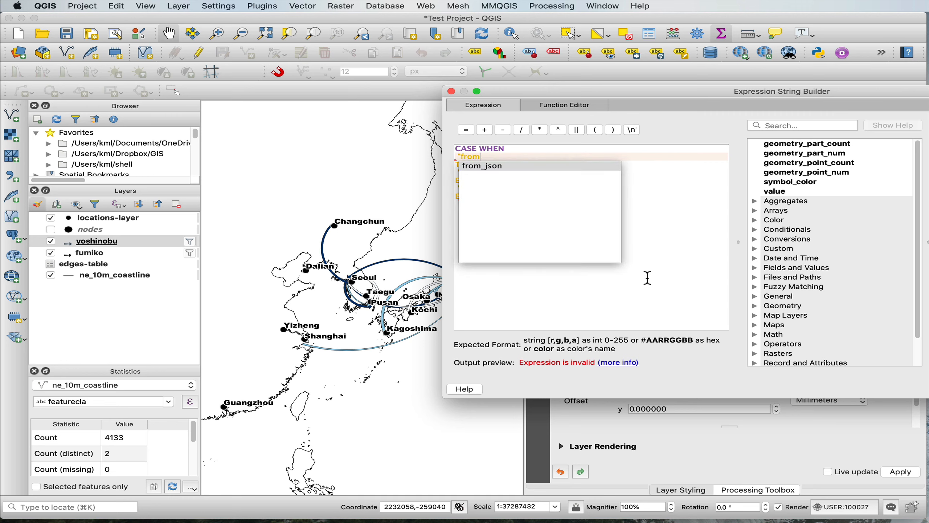
{"action": "type", "text": "dge"}
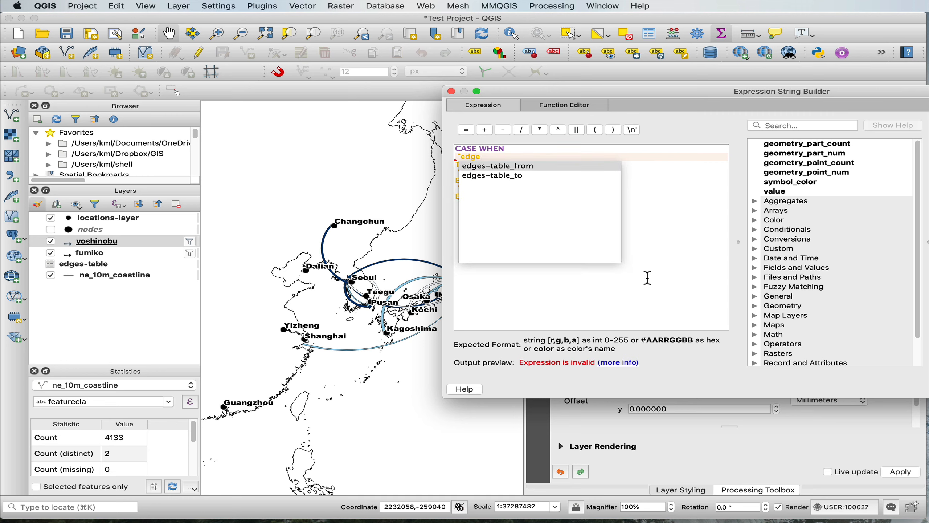
{"action": "type", "text": "s-table_from\" = "}
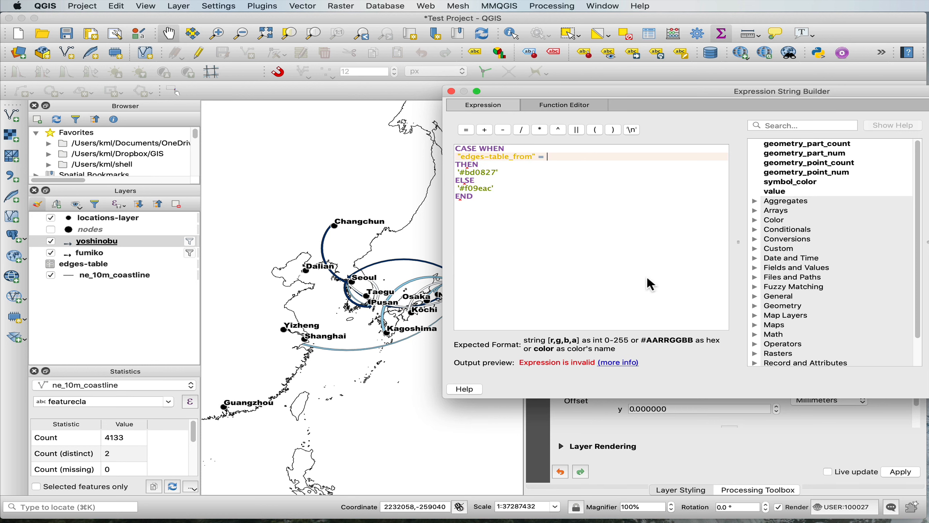
Complete the condition with the first person's name in single quotes, accept the expression and apply the layer styling.
{"action": "type", "text": "'Yoshinobu'"}
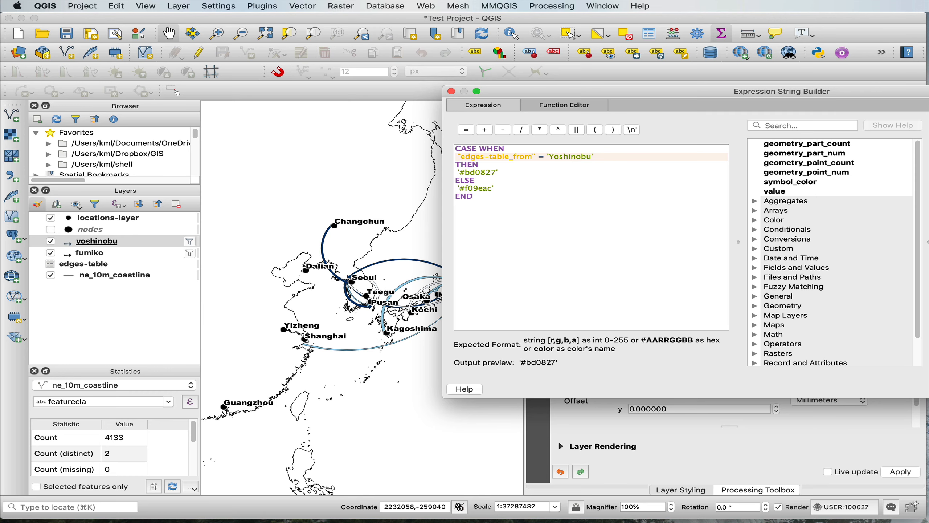
{"action": "key", "text": "Return"}
{"action": "left_click", "coordinate": [901, 473]}
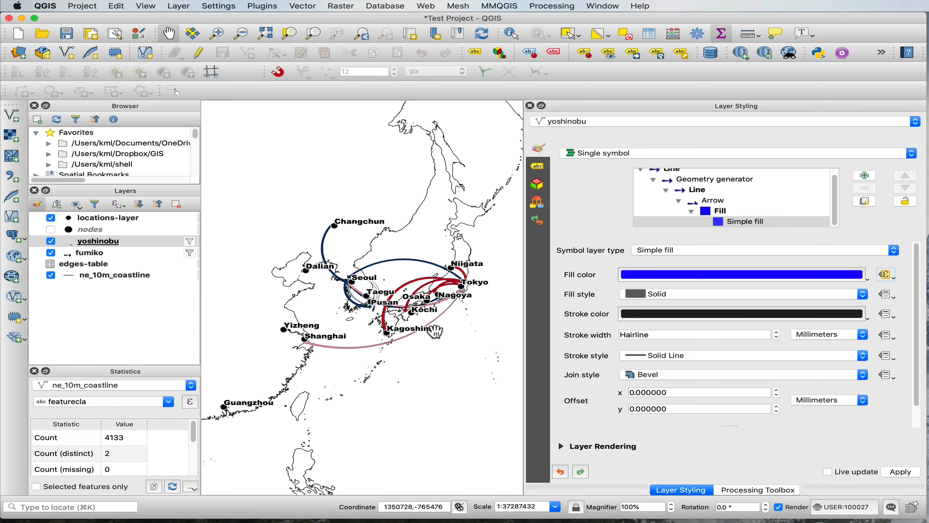
Examine the colors and directions of the first person's edges on the map around Kagoshima and Tokyo.
{"action": "scroll", "coordinate": [439, 330], "scroll_direction": "up", "scroll_amount": 1}
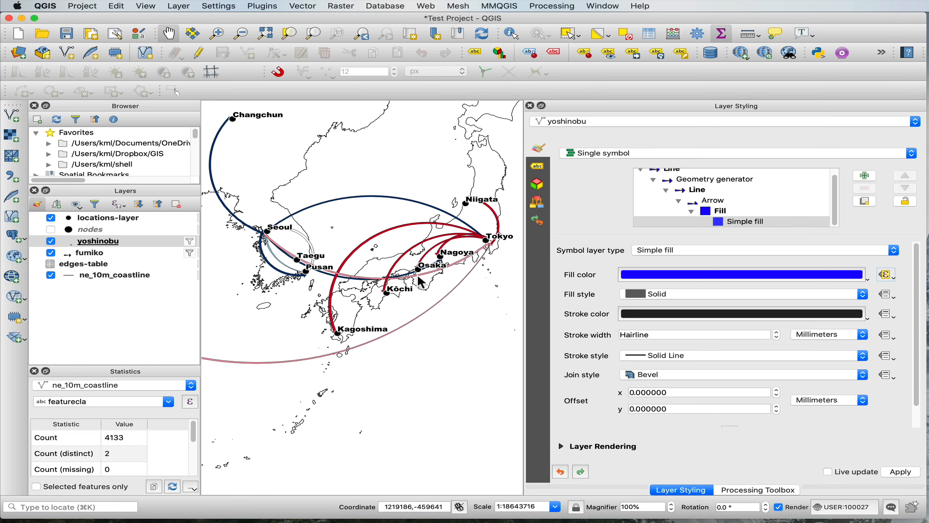
{"action": "scroll", "coordinate": [326, 346], "scroll_direction": "up", "scroll_amount": 2}
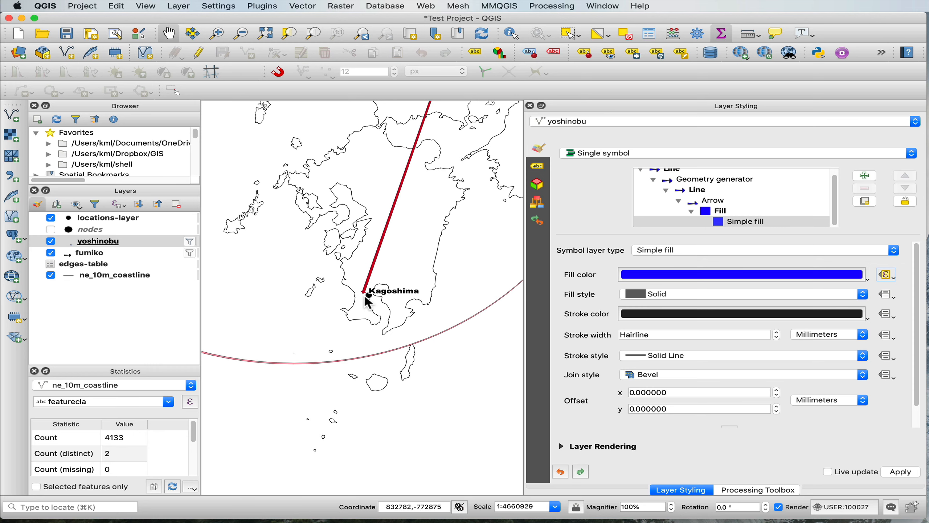
{"action": "scroll", "coordinate": [362, 297], "scroll_direction": "down", "scroll_amount": 1}
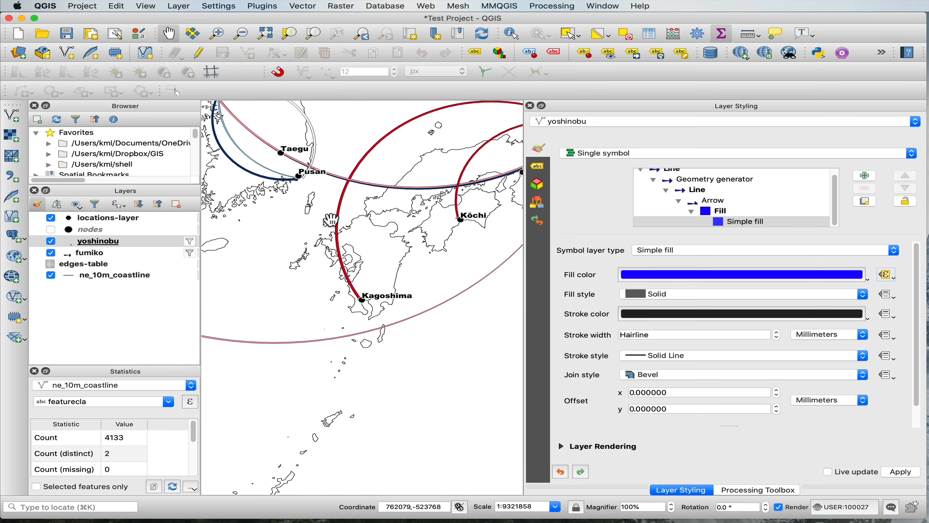
{"action": "scroll", "coordinate": [426, 258], "scroll_direction": "down", "scroll_amount": 1}
{"action": "left_click_drag", "start_coordinate": [475, 233], "coordinate": [390, 263]}
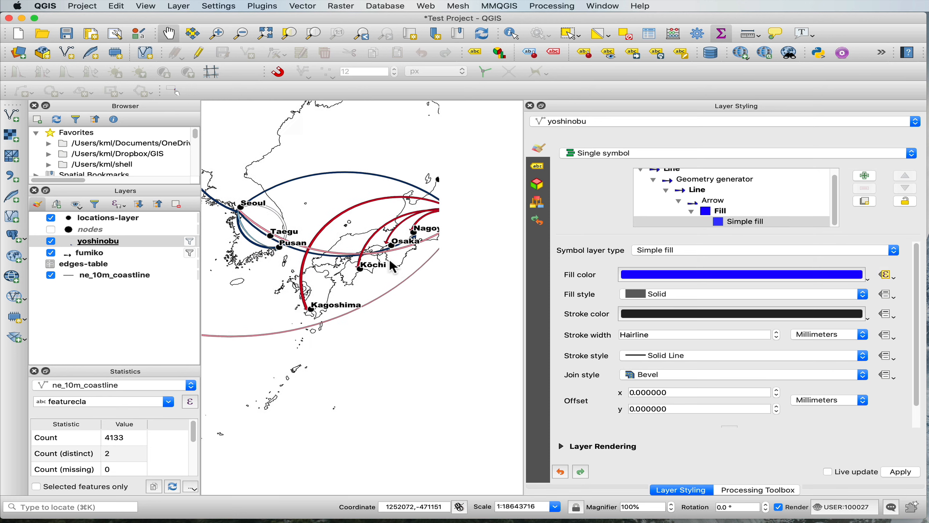
{"action": "scroll", "coordinate": [464, 212], "scroll_direction": "up", "scroll_amount": 3}
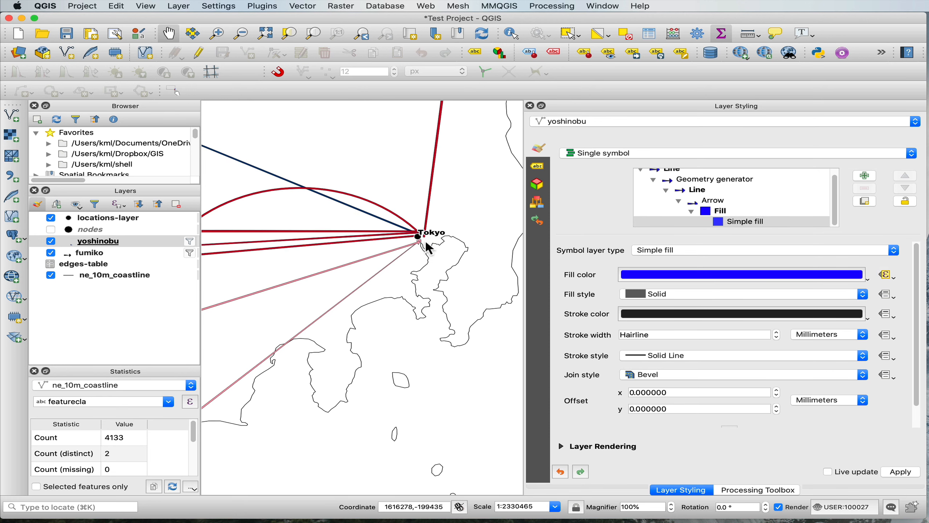
{"action": "scroll", "coordinate": [425, 253], "scroll_direction": "down", "scroll_amount": 1}
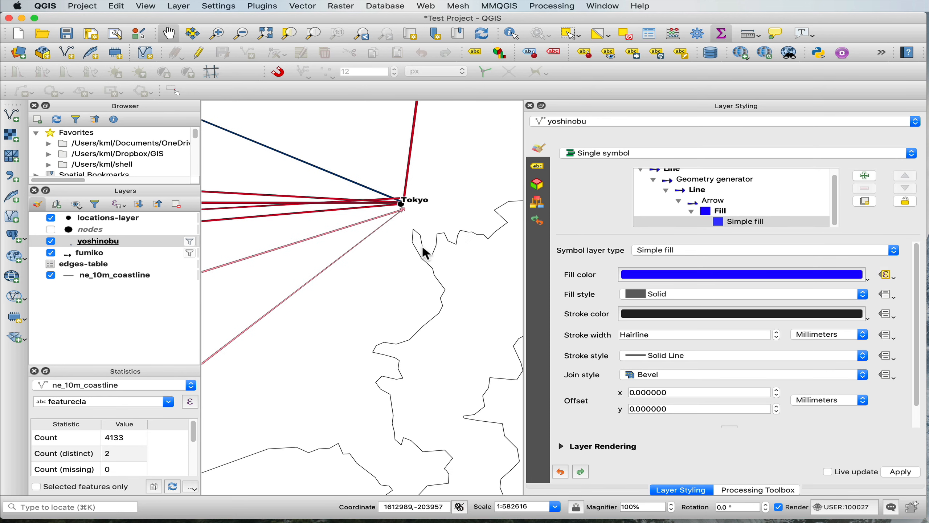
{"action": "scroll", "coordinate": [498, 253], "scroll_direction": "down", "scroll_amount": 2}
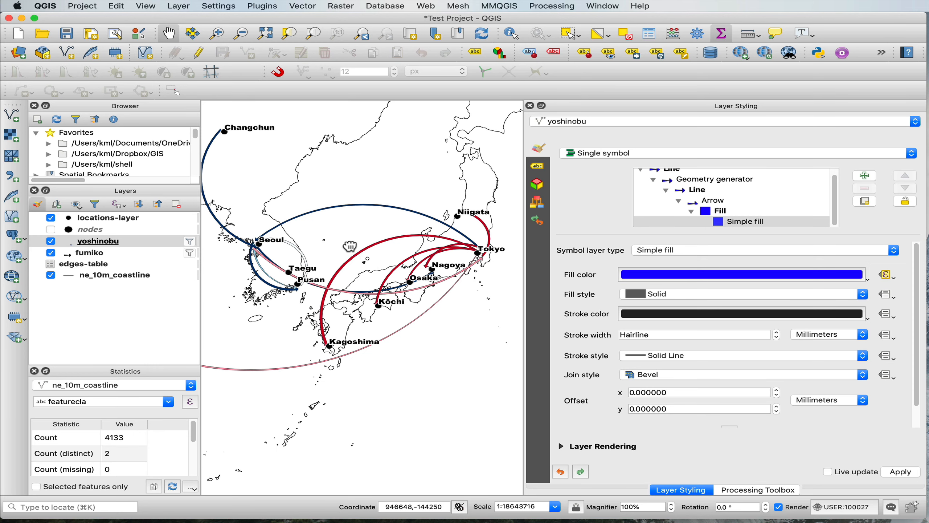
{"action": "left_click_drag", "start_coordinate": [352, 244], "coordinate": [384, 261]}
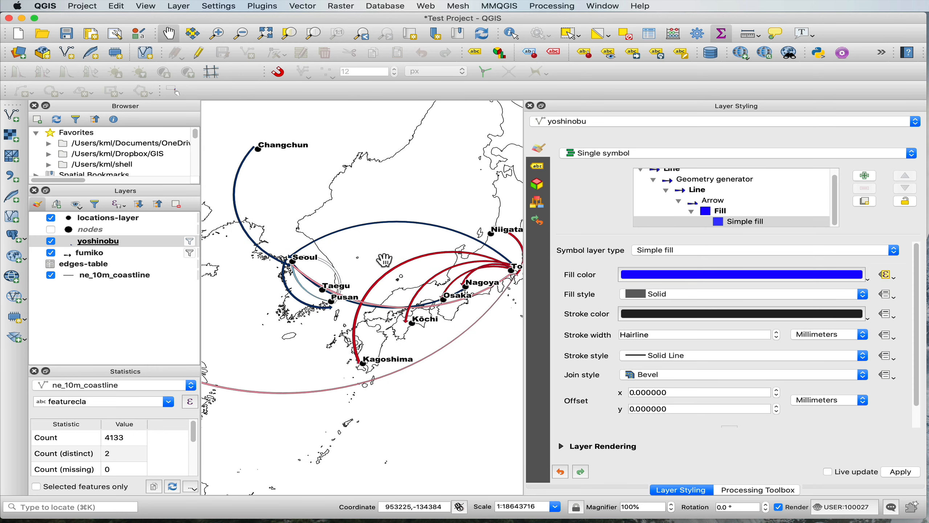
Reopen the fill color expression of the arrow's Simple fill in the first person's layer.
{"action": "left_click", "coordinate": [112, 249]}
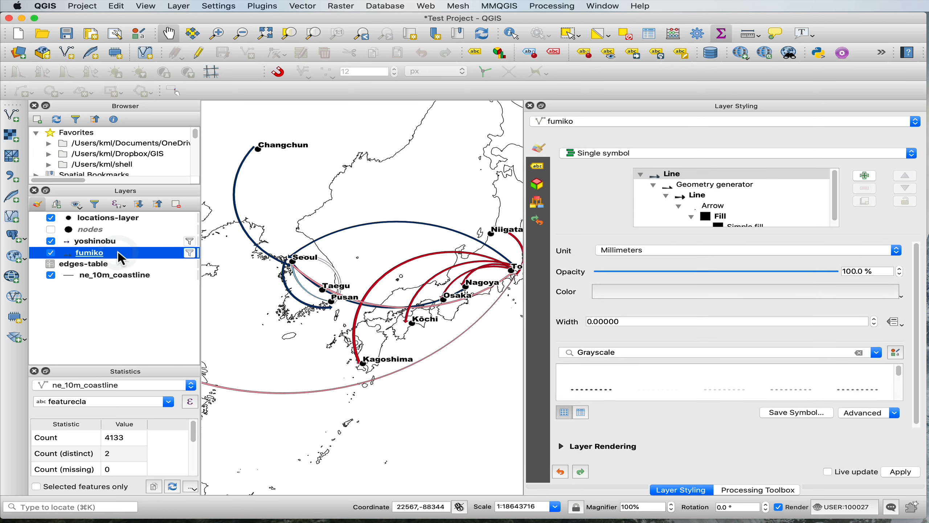
{"action": "left_click", "coordinate": [106, 241]}
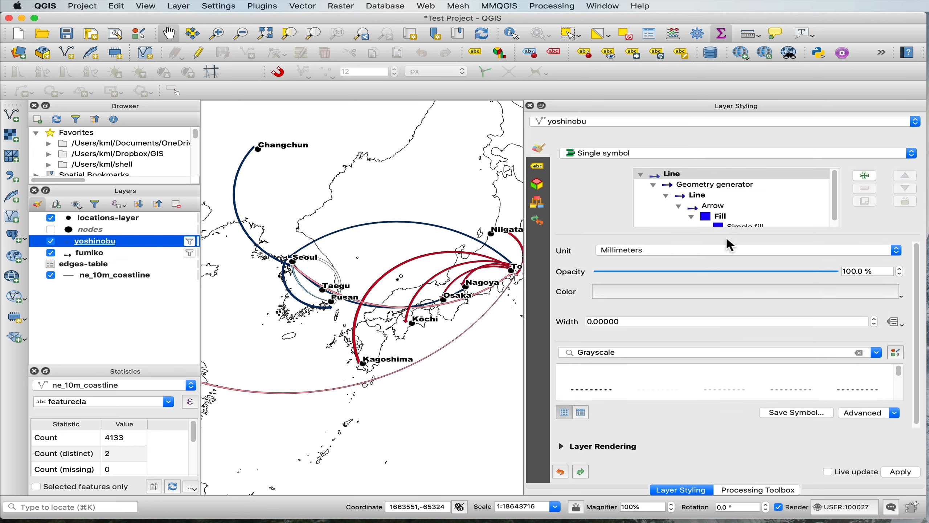
{"action": "scroll", "coordinate": [735, 225], "scroll_direction": "down", "scroll_amount": 1}
{"action": "left_click", "coordinate": [888, 275]}
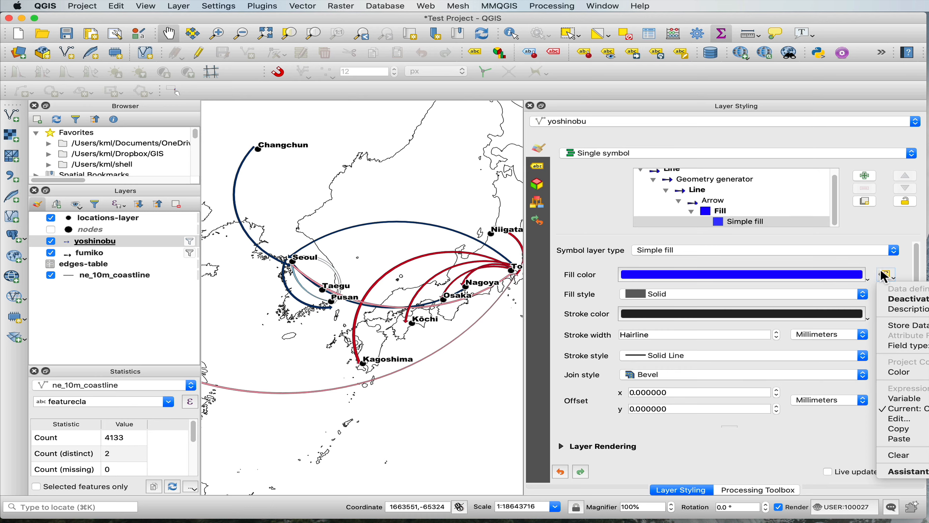
{"action": "left_click", "coordinate": [893, 419]}
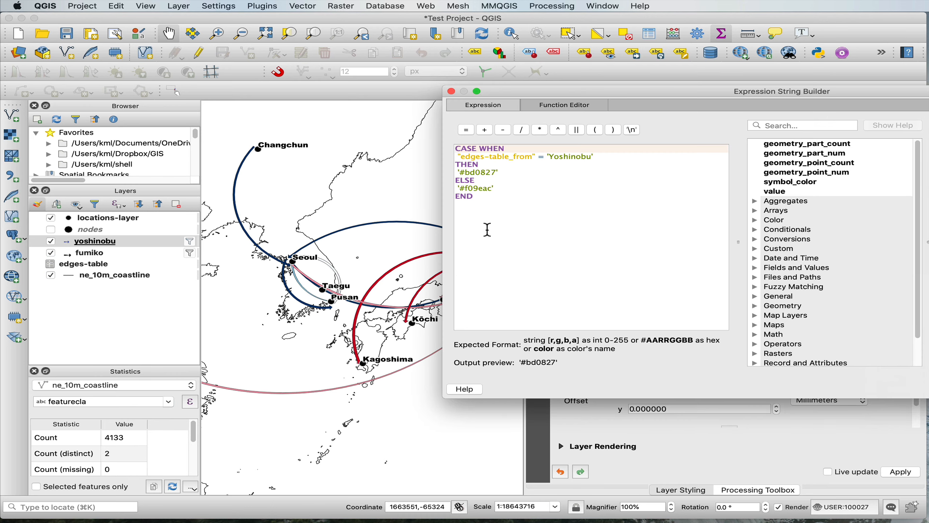
Copy the entire CASE WHEN fill color expression of the yoshinobu layer and leave the expression unmodified.
{"action": "left_click_drag", "start_coordinate": [487, 228], "coordinate": [417, 106]}
{"action": "key", "text": "super+c"}
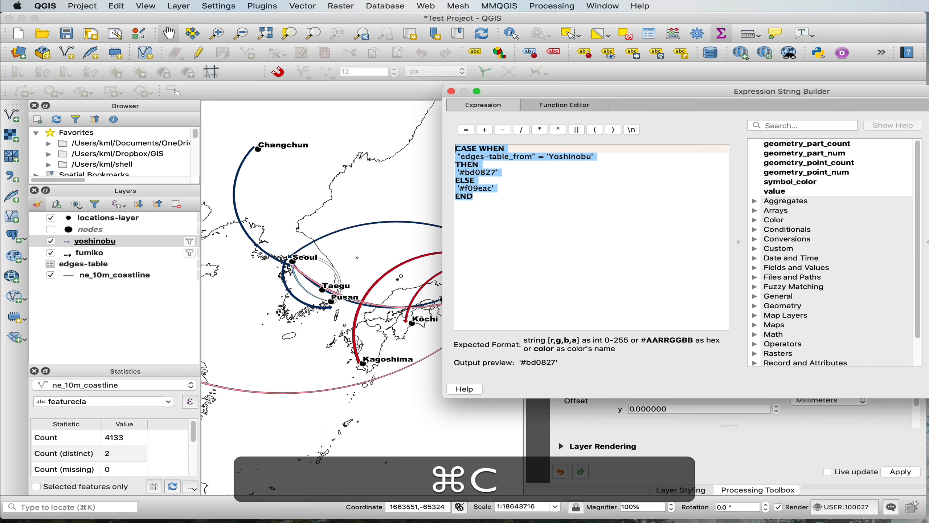
{"action": "key", "text": "Escape"}
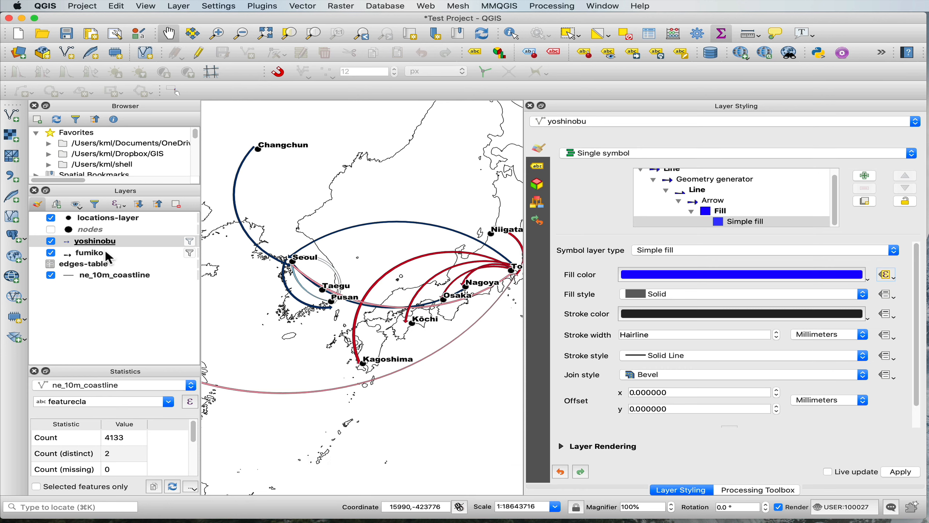
Clear the data-defined fill color override on the Simple fill of the fumiko layer's arrow symbol.
{"action": "left_click", "coordinate": [106, 253]}
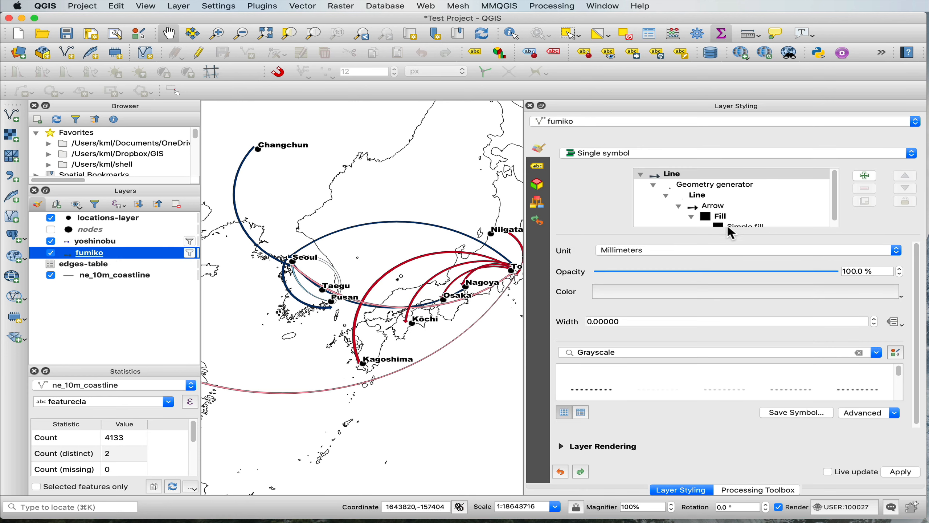
{"action": "left_click", "coordinate": [746, 218]}
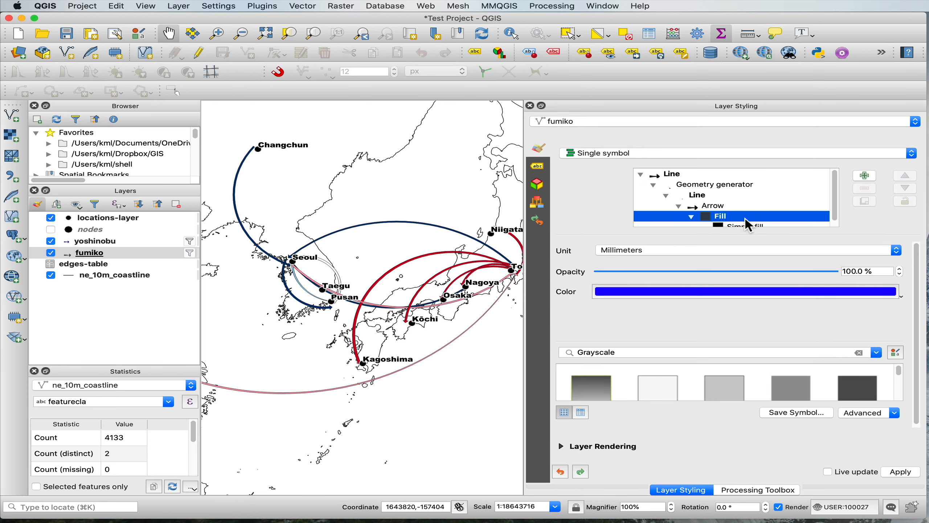
{"action": "left_click", "coordinate": [746, 232]}
{"action": "left_click", "coordinate": [886, 274]}
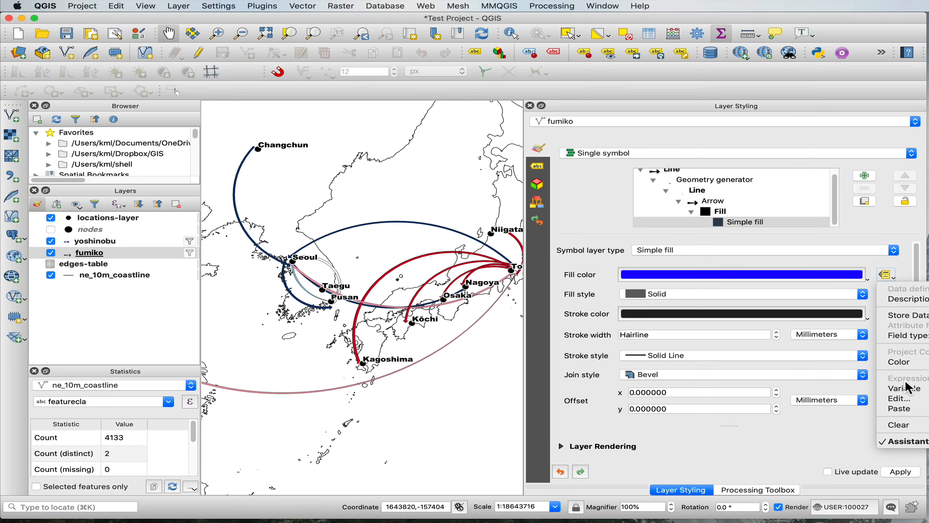
{"action": "left_click", "coordinate": [900, 400]}
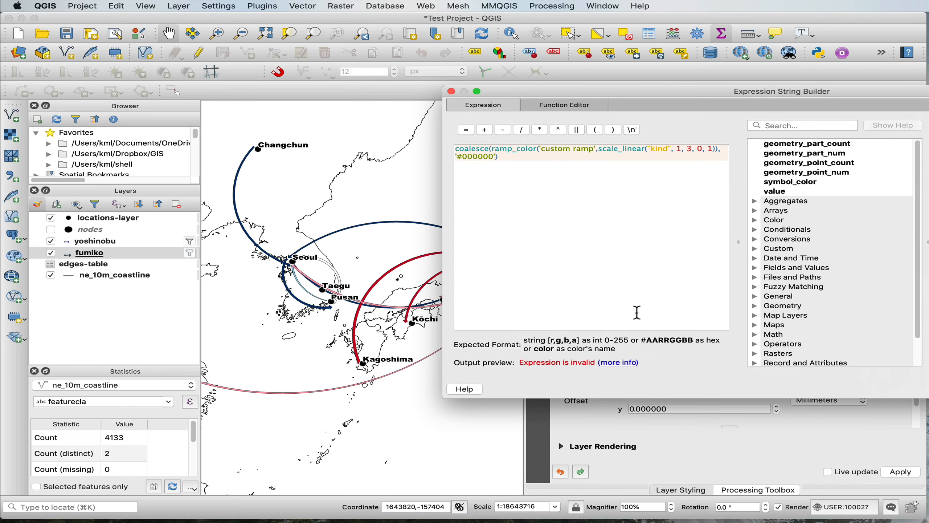
{"action": "key", "text": "Escape"}
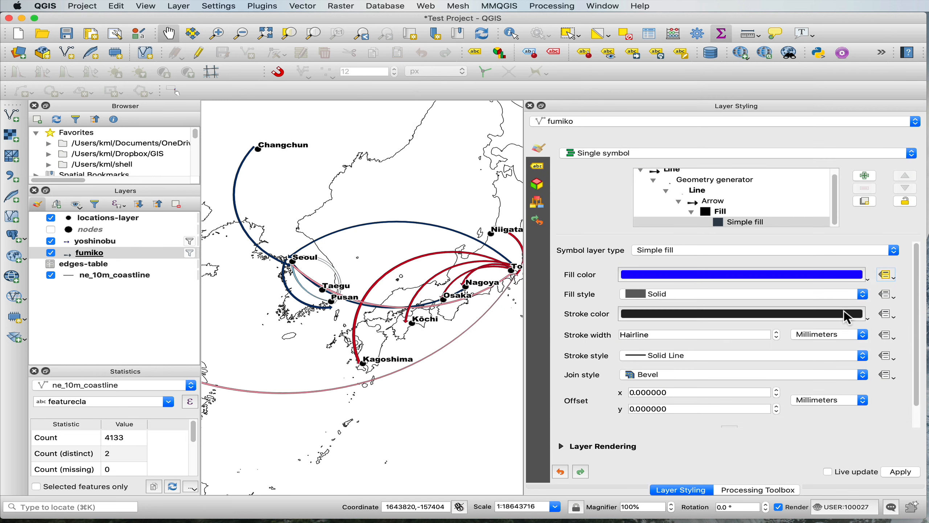
{"action": "left_click", "coordinate": [891, 277]}
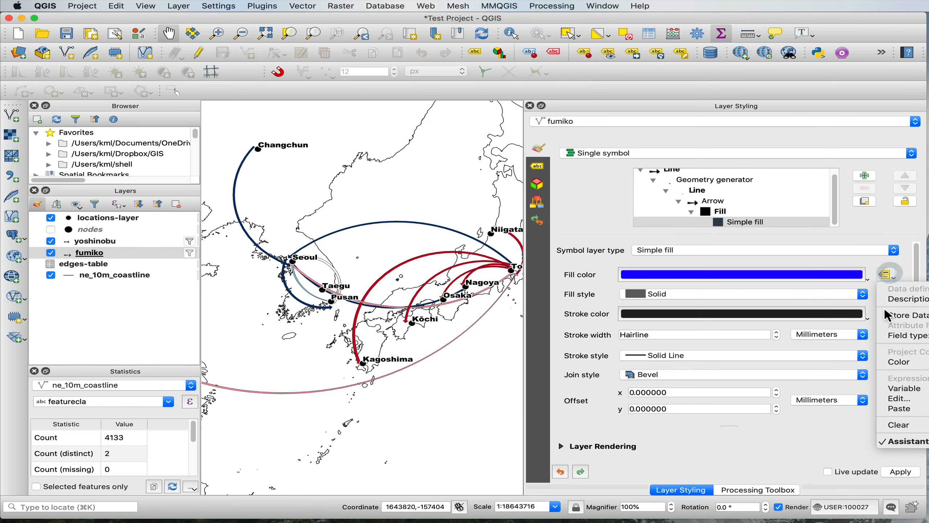
{"action": "left_click", "coordinate": [893, 413]}
Paste the copied CASE WHEN expression as the data-defined fill color of the fumiko layer's Simple fill.
{"action": "left_click", "coordinate": [889, 275]}
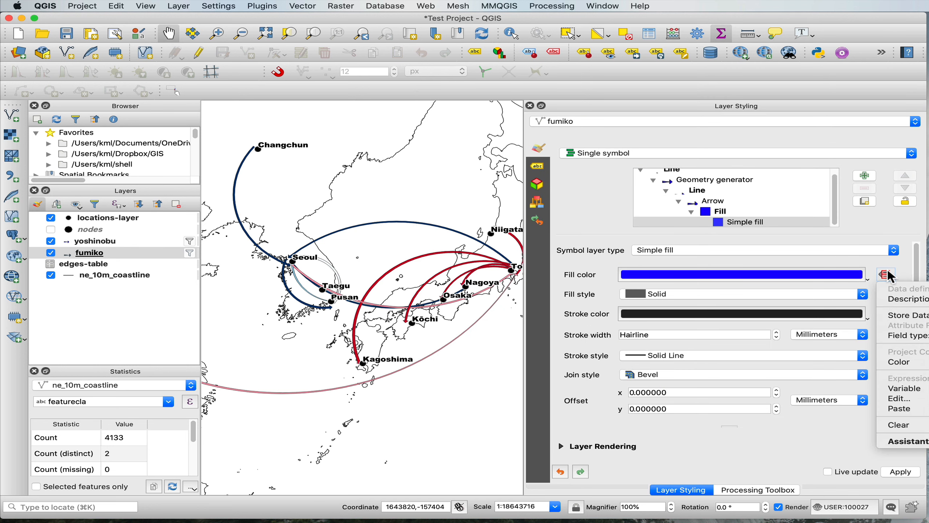
{"action": "left_click", "coordinate": [900, 400]}
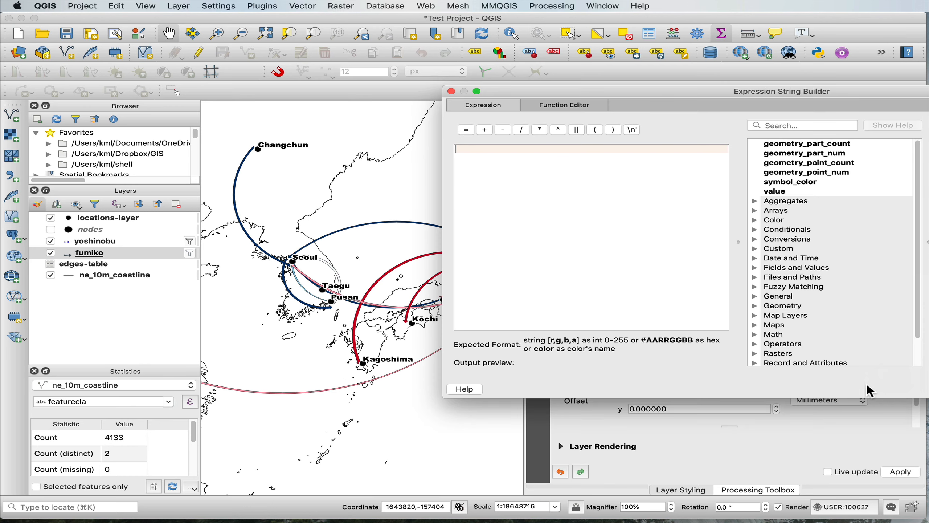
{"action": "type", "text": "CASE WHEN \"edges-table_from\" = 'Yoshinobu' THEN '#bd0827' ELSE '#f09eac' END"}
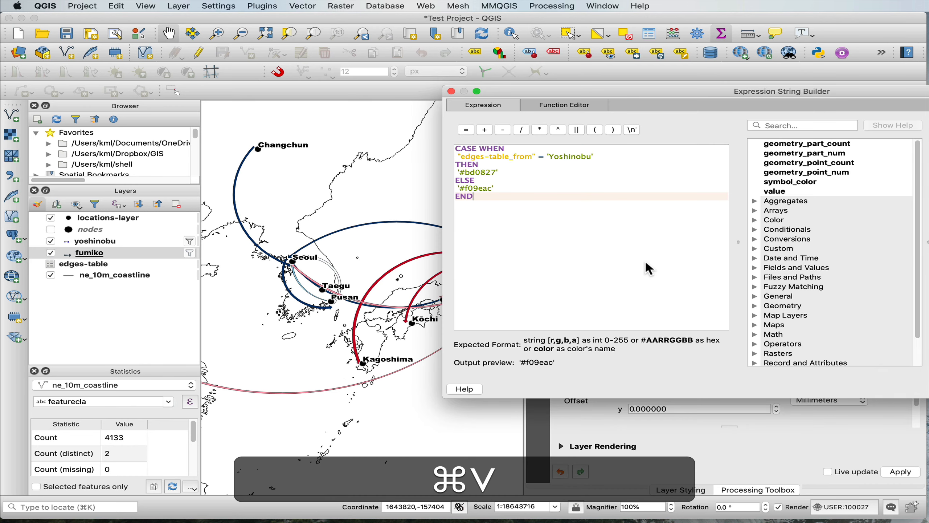
Make the expression's condition match the fumiko layer's name, with '#00009c' for THEN and '#d3d3fc' for ELSE, and accept it.
{"action": "double_click", "coordinate": [565, 156]}
{"action": "type", "text": "Fumik"}
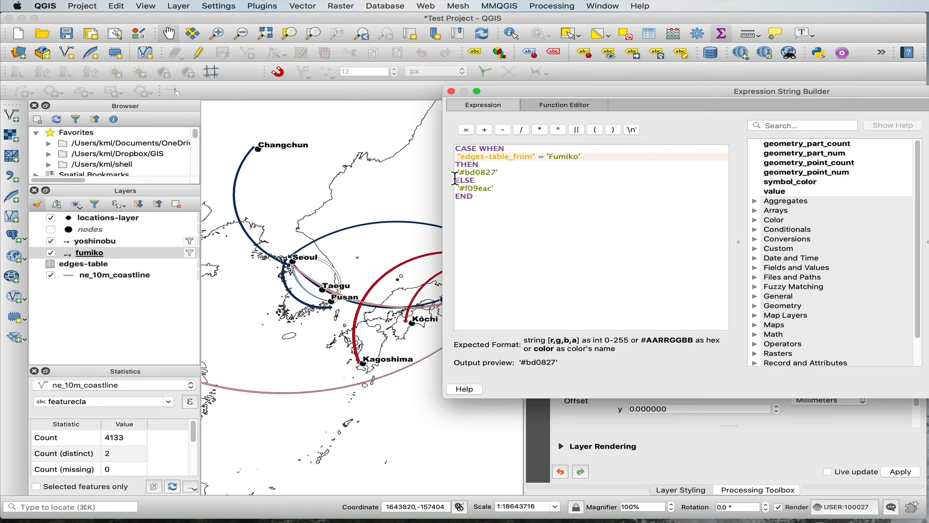
{"action": "double_click", "coordinate": [483, 174]}
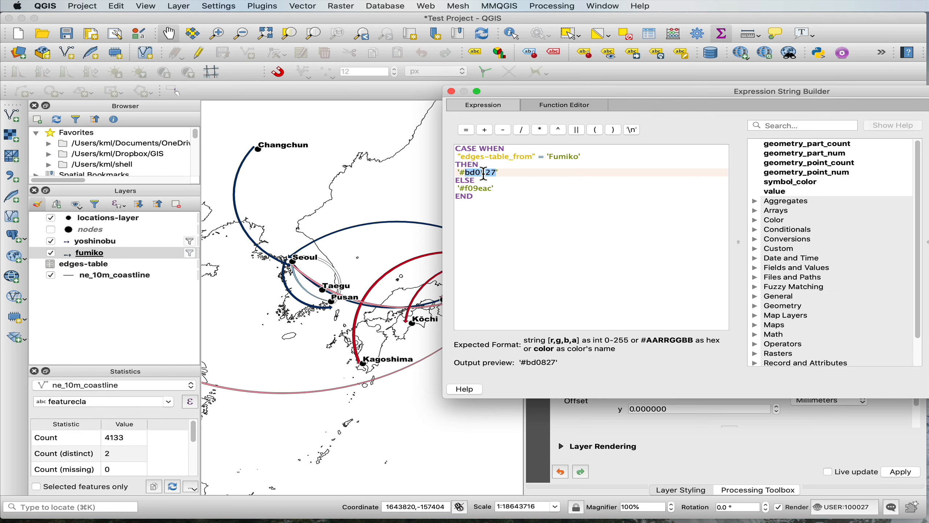
{"action": "type", "text": "00009c"}
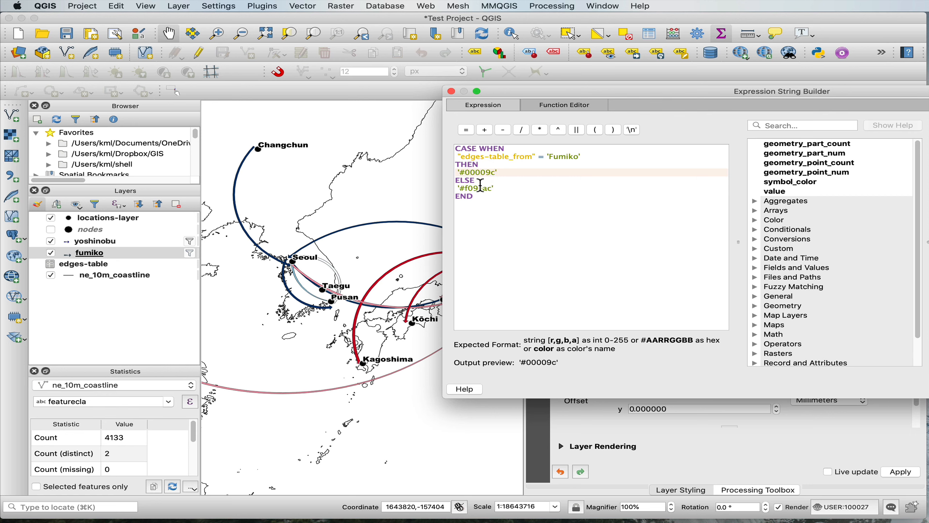
{"action": "double_click", "coordinate": [481, 187]}
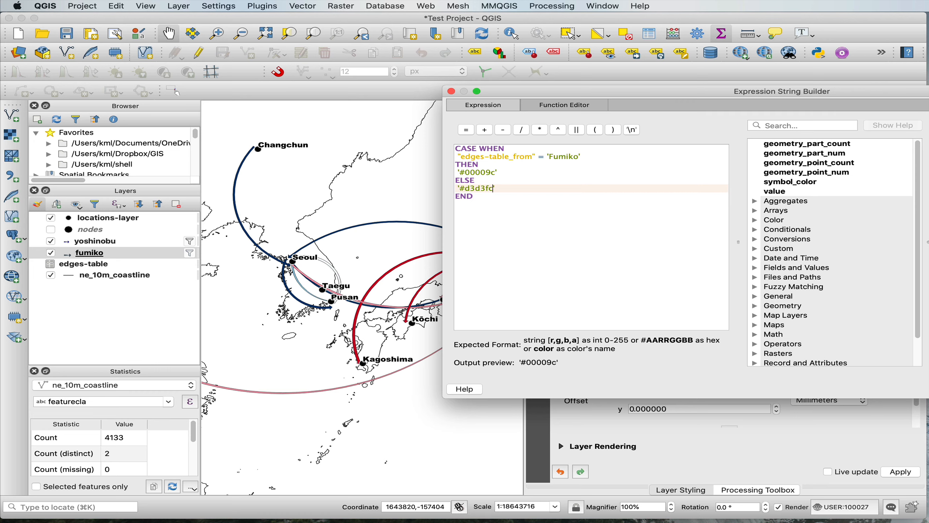
{"action": "left_click", "coordinate": [882, 381]}
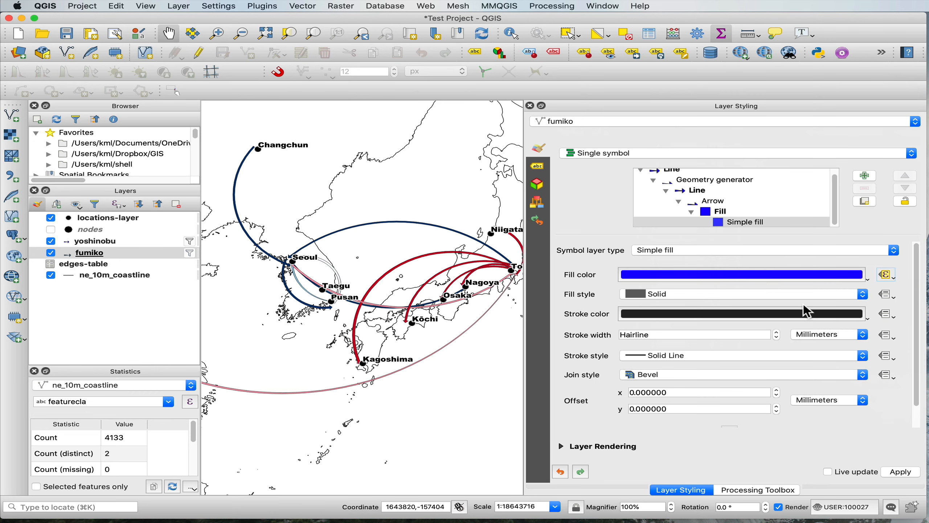
Check the HTML notation of the fumiko layer's fill color and return to the Simple fill settings.
{"action": "left_click", "coordinate": [763, 280]}
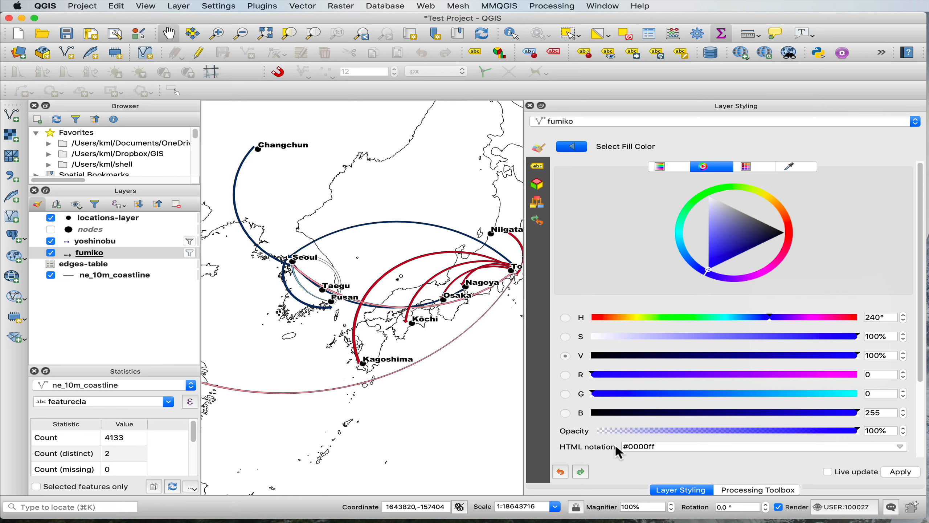
{"action": "left_click", "coordinate": [679, 448]}
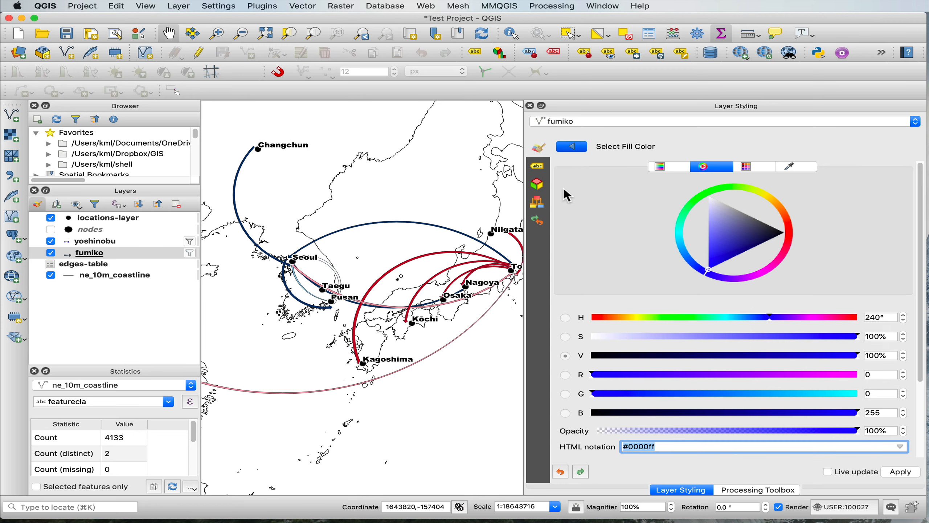
{"action": "left_click", "coordinate": [576, 147]}
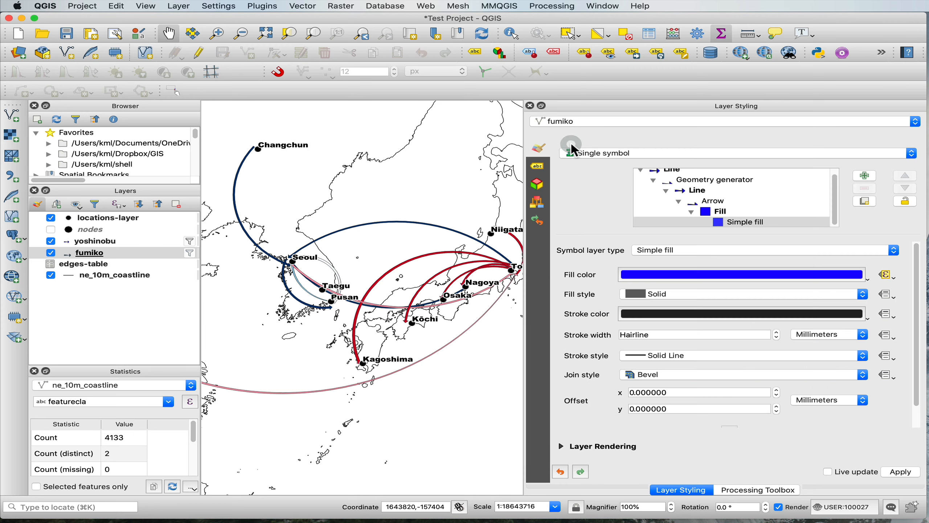
Review and accept the fumiko layer's fill color expression, and apply the styling to the map.
{"action": "left_click", "coordinate": [886, 274]}
{"action": "left_click", "coordinate": [890, 419]}
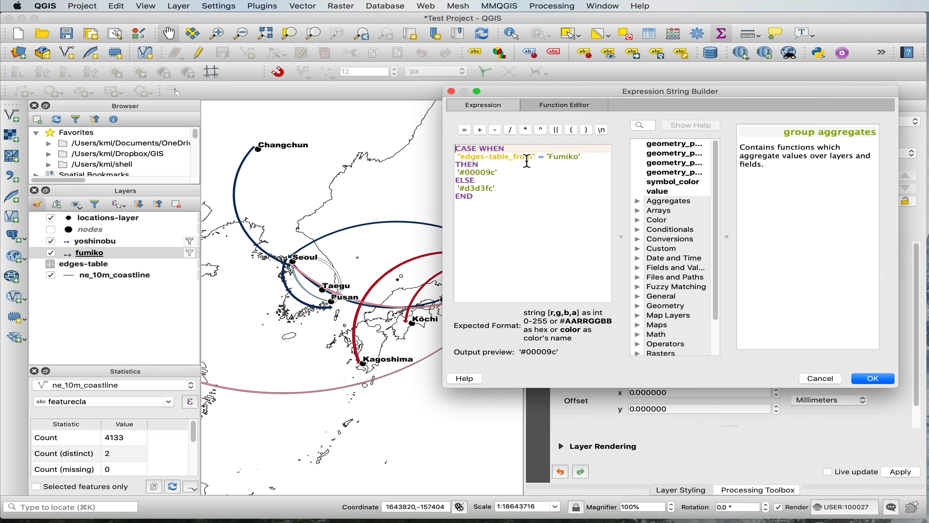
{"action": "left_click", "coordinate": [873, 379]}
{"action": "left_click", "coordinate": [902, 473]}
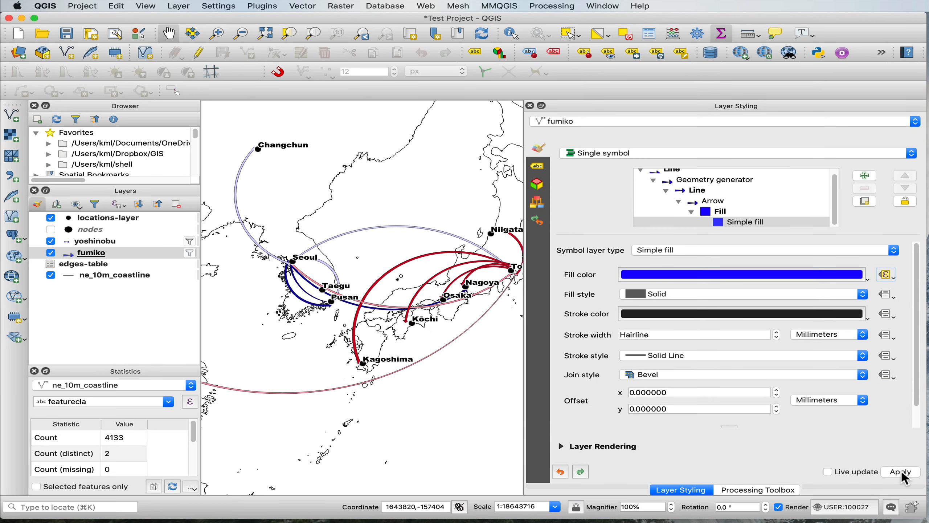
Hide the yoshinobu layer temporarily to examine the fumiko layer's arrows around Seoul, Pusan and Tokyo.
{"action": "left_click_drag", "start_coordinate": [299, 332], "coordinate": [336, 334]}
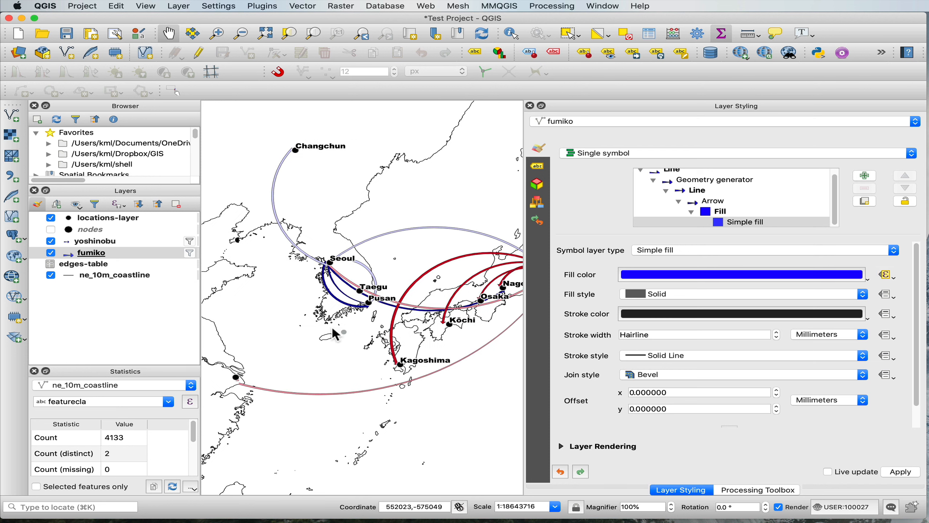
{"action": "left_click", "coordinate": [51, 242]}
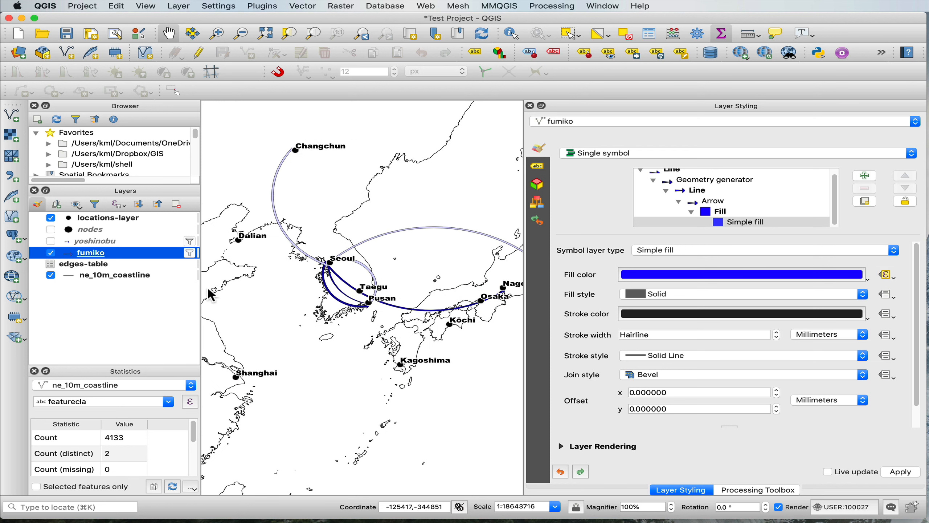
{"action": "scroll", "coordinate": [336, 300], "scroll_direction": "up", "scroll_amount": 1}
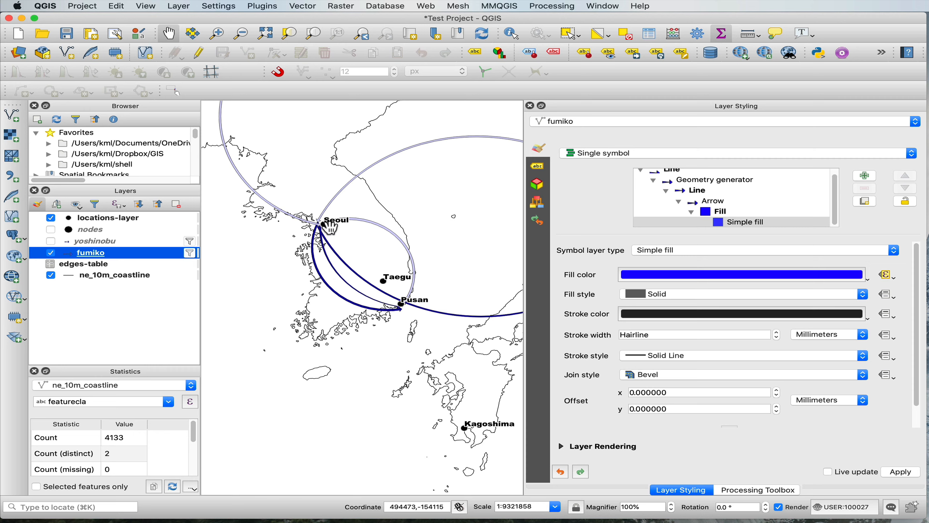
{"action": "scroll", "coordinate": [464, 304], "scroll_direction": "down", "scroll_amount": 1}
{"action": "left_click_drag", "start_coordinate": [465, 304], "coordinate": [313, 293]}
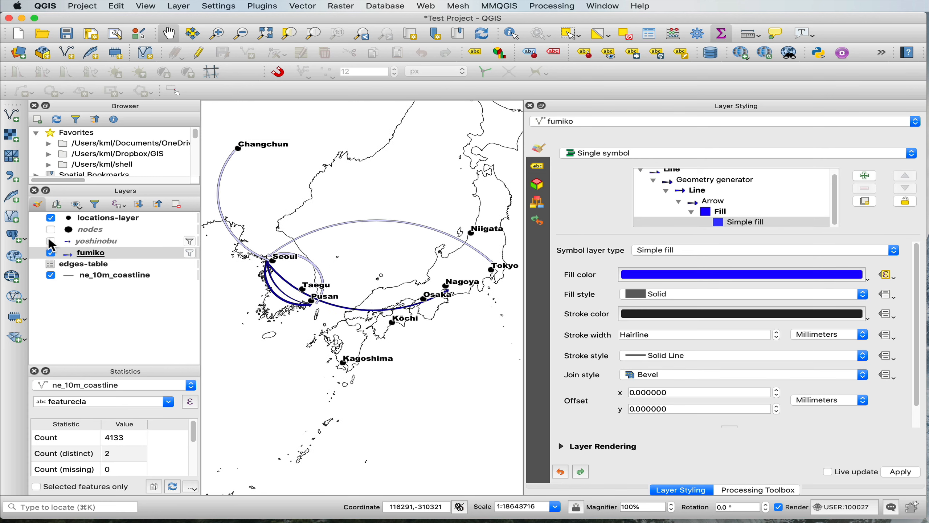
{"action": "left_click", "coordinate": [51, 241]}
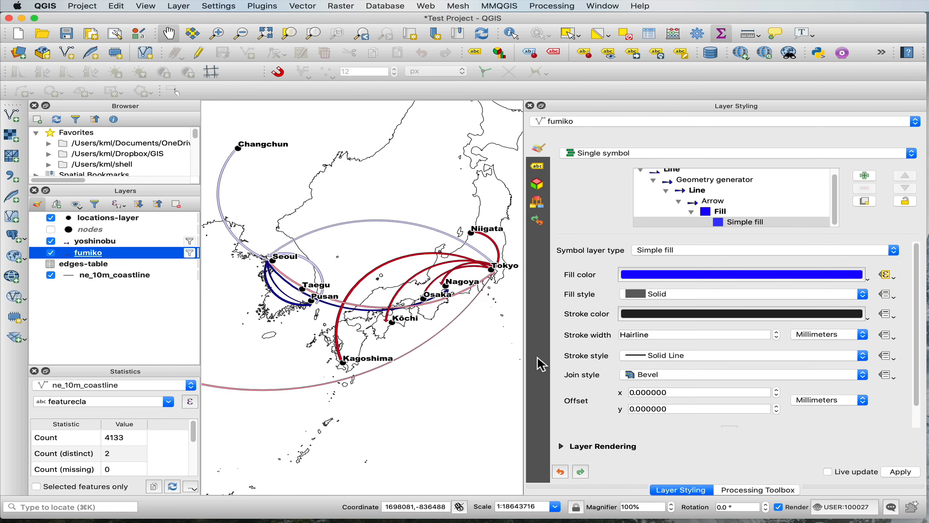
Close the Layer Styling and Processing Toolbox panels to examine both layers' arrows on the enlarged map.
{"action": "left_click_drag", "start_coordinate": [524, 352], "coordinate": [829, 353]}
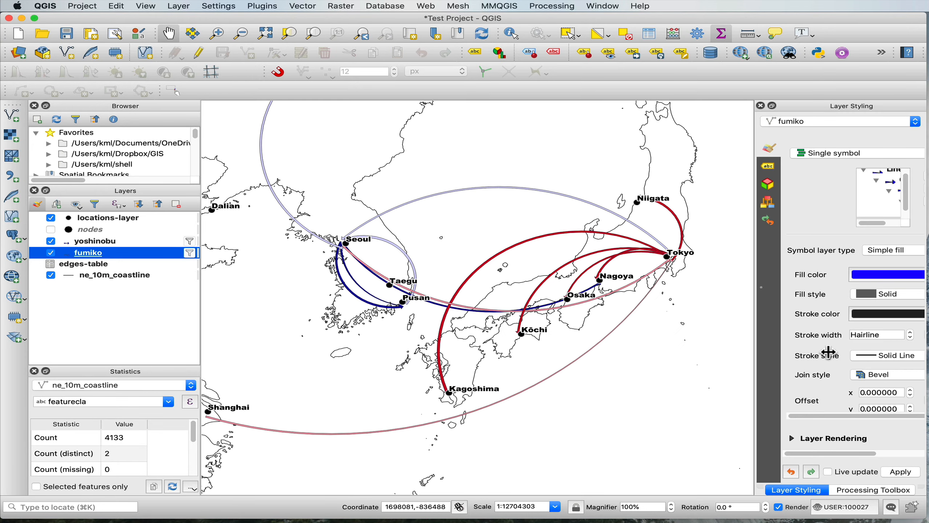
{"action": "left_click", "coordinate": [754, 106]}
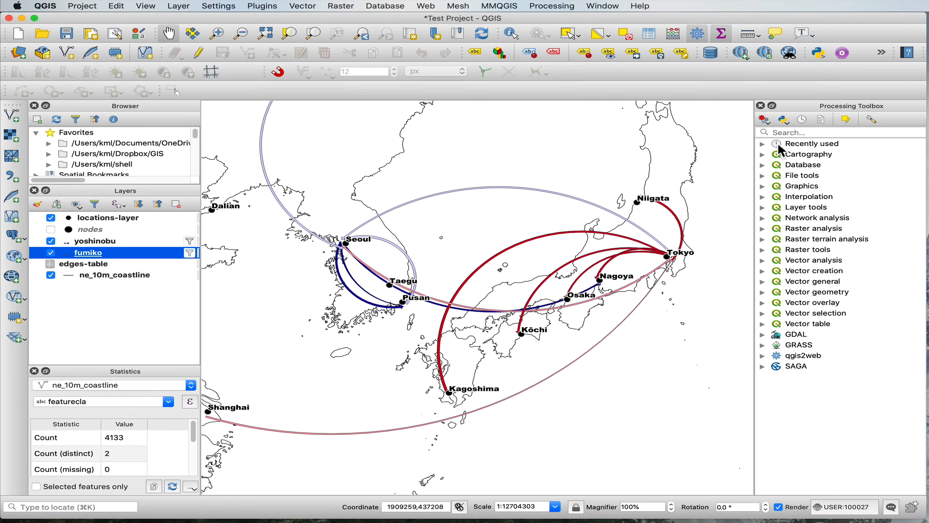
{"action": "left_click", "coordinate": [757, 107]}
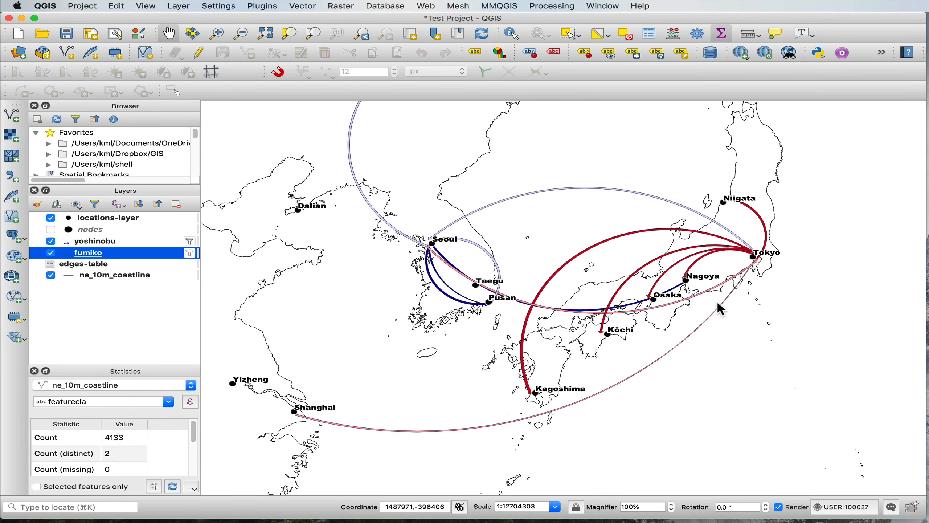
{"action": "scroll", "coordinate": [770, 335], "scroll_direction": "down", "scroll_amount": 1}
{"action": "scroll", "coordinate": [786, 333], "scroll_direction": "up", "scroll_amount": 1}
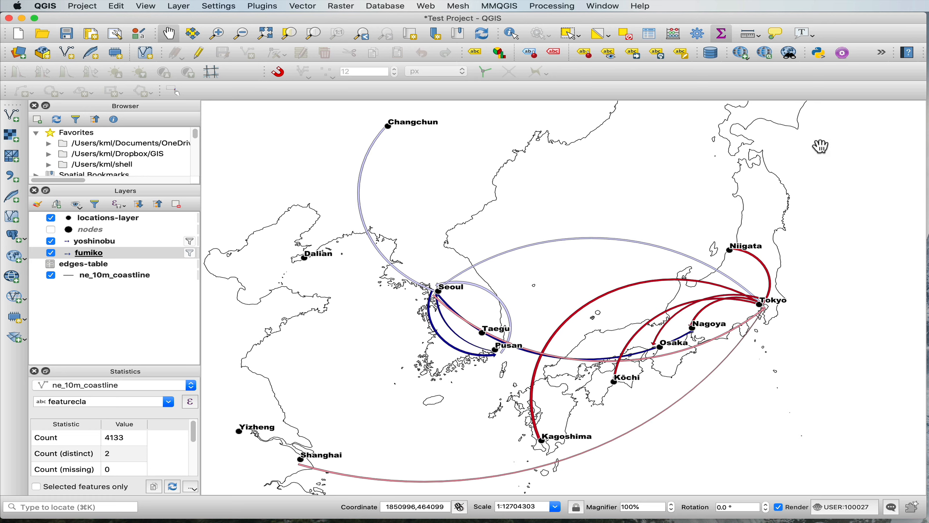
Bring back Layer Styling at a wider size and set the fumiko layer's arrow width to 2 mm.
{"action": "right_click", "coordinate": [855, 83]}
{"action": "left_click", "coordinate": [868, 157]}
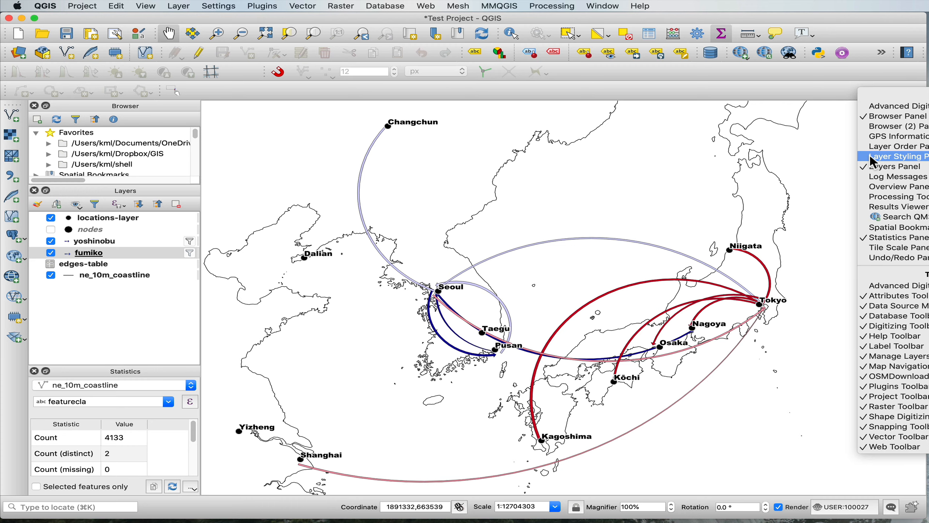
{"action": "left_click_drag", "start_coordinate": [754, 205], "coordinate": [614, 206]}
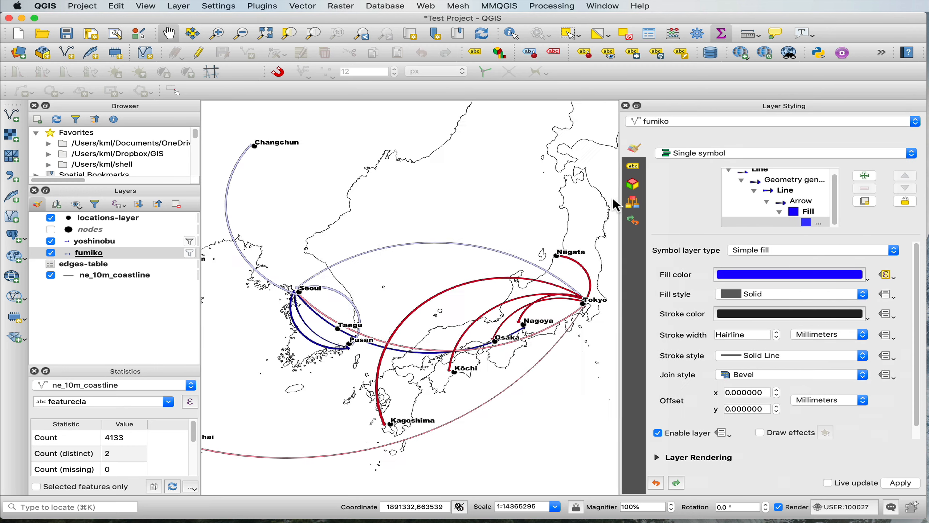
{"action": "left_click", "coordinate": [787, 203]}
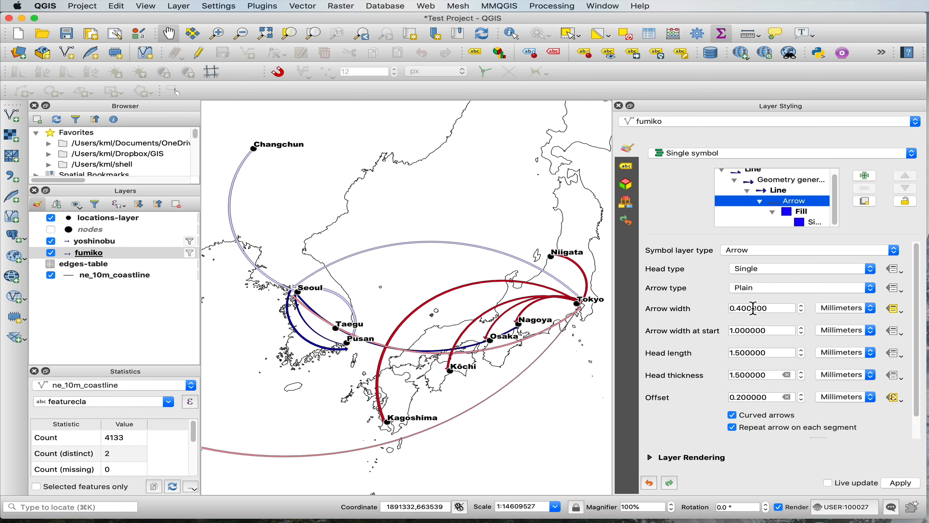
{"action": "double_click", "coordinate": [739, 309]}
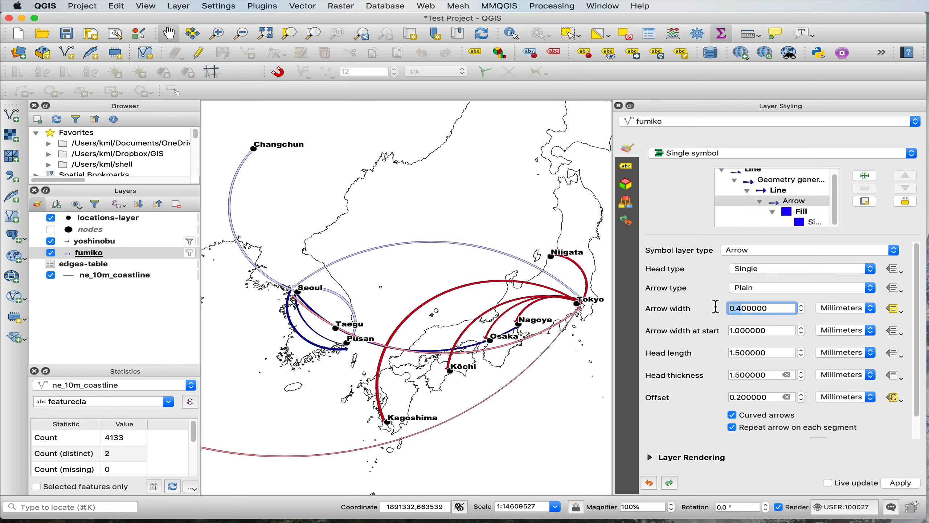
{"action": "type", "text": "2."}
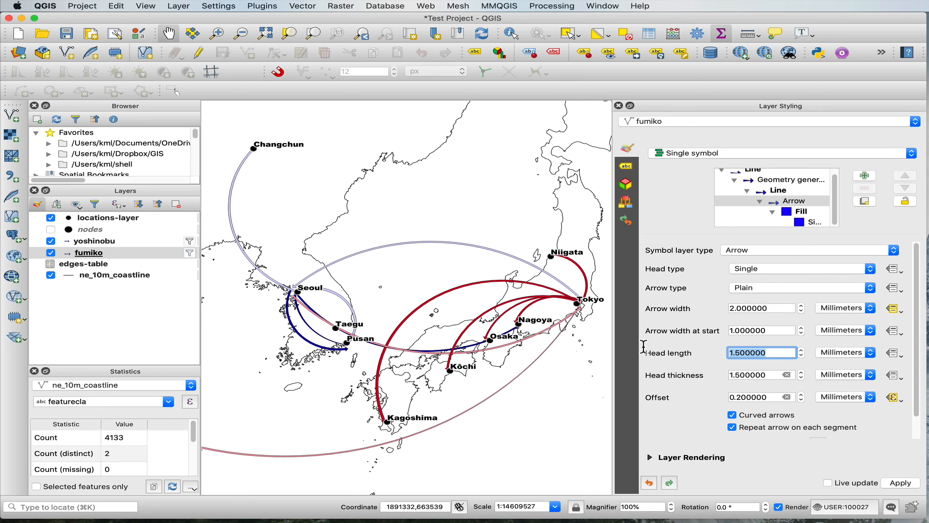
Set the fumiko arrows' head length to 5 mm and head thickness to 3 mm, and apply the styling.
{"action": "type", "text": "5"}
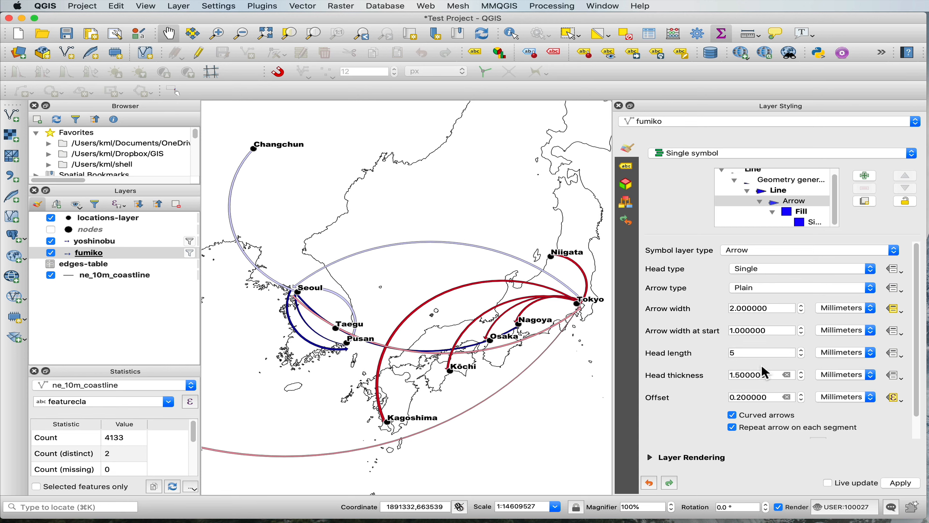
{"action": "key", "text": "Tab"}
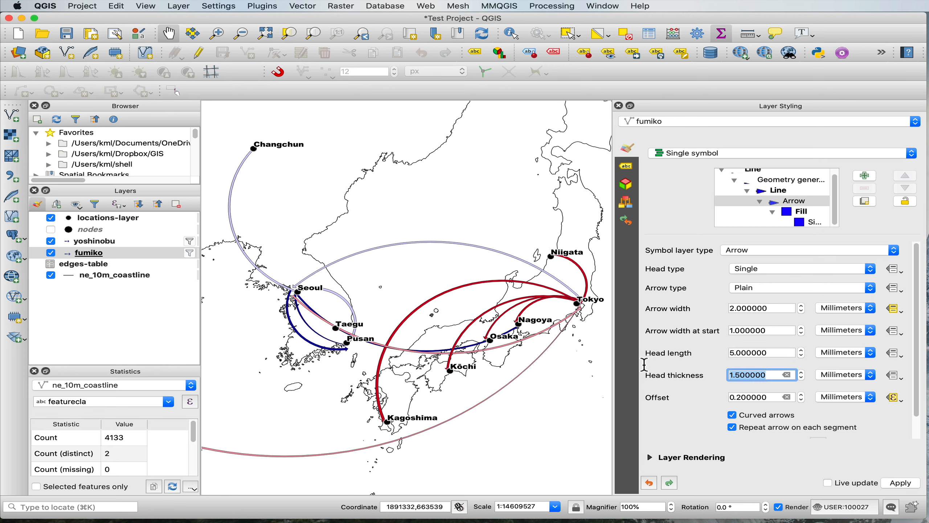
{"action": "type", "text": "5"}
{"action": "key", "text": "BackSpace"}
{"action": "type", "text": "3"}
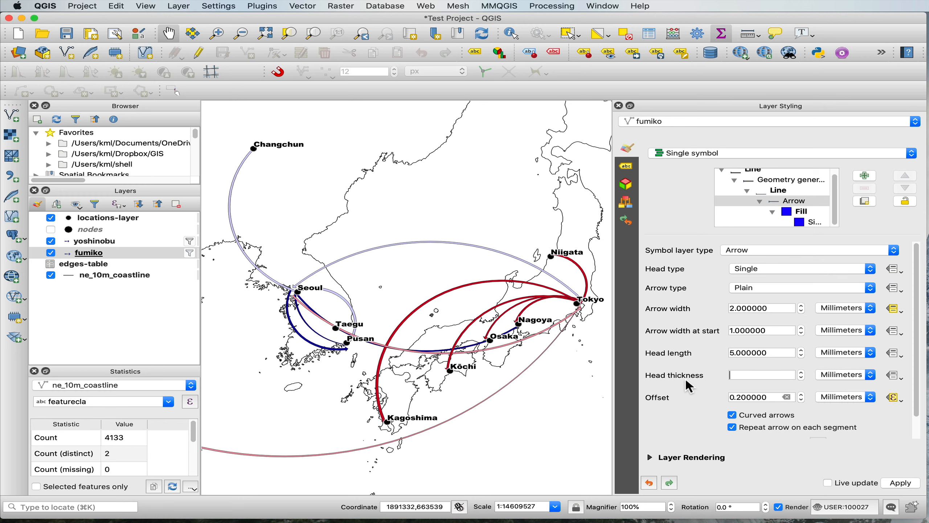
{"action": "left_click", "coordinate": [898, 481]}
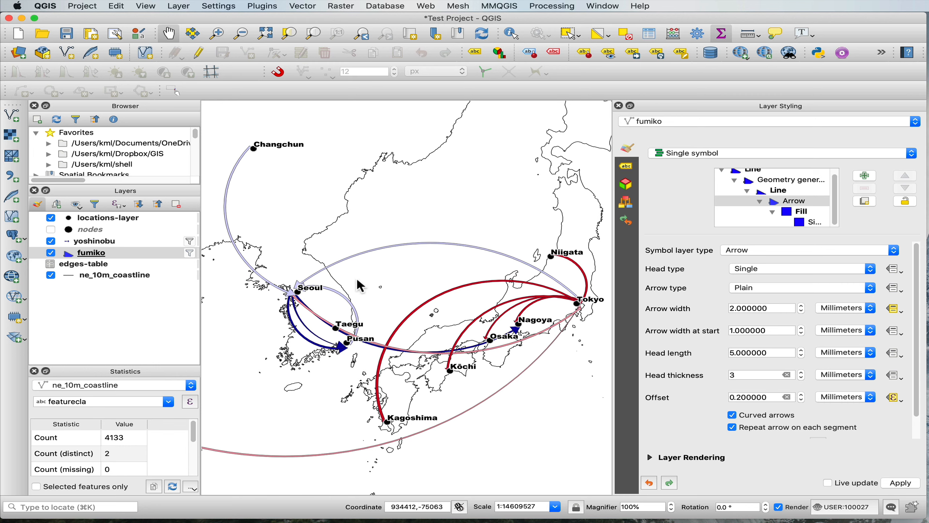
Set the arrow width at start to 2 mm for the yoshinobu layer's Arrow symbol.
{"action": "left_click", "coordinate": [109, 242]}
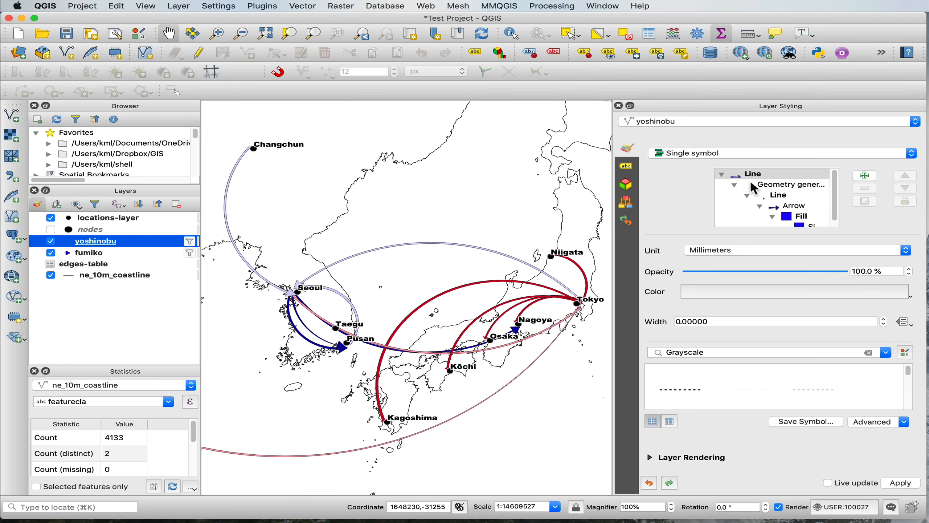
{"action": "scroll", "coordinate": [790, 218], "scroll_direction": "down", "scroll_amount": 1}
{"action": "left_click", "coordinate": [802, 201]}
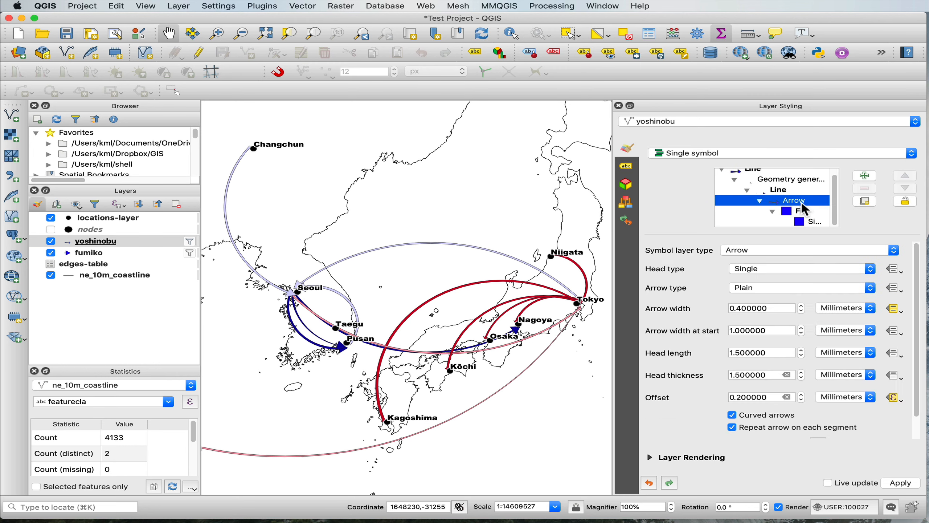
{"action": "double_click", "coordinate": [769, 310]}
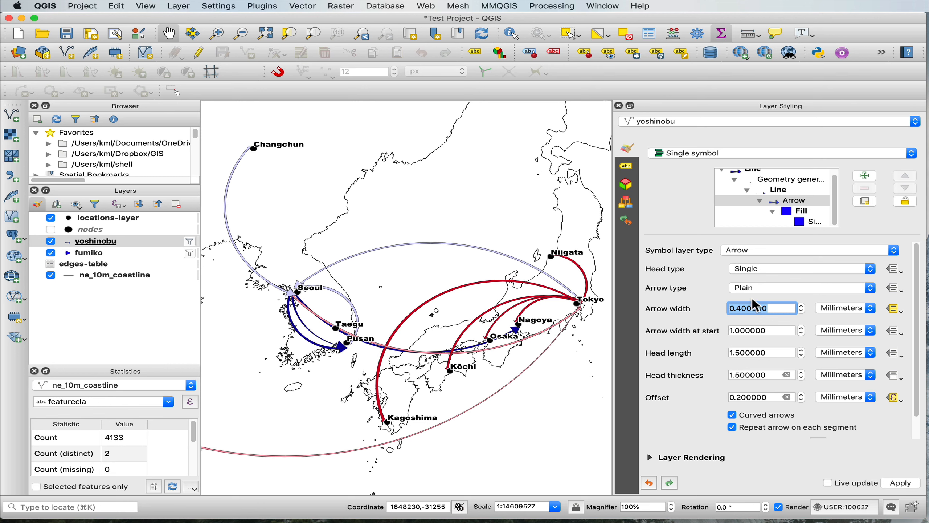
{"action": "double_click", "coordinate": [765, 333]}
{"action": "type", "text": "2"}
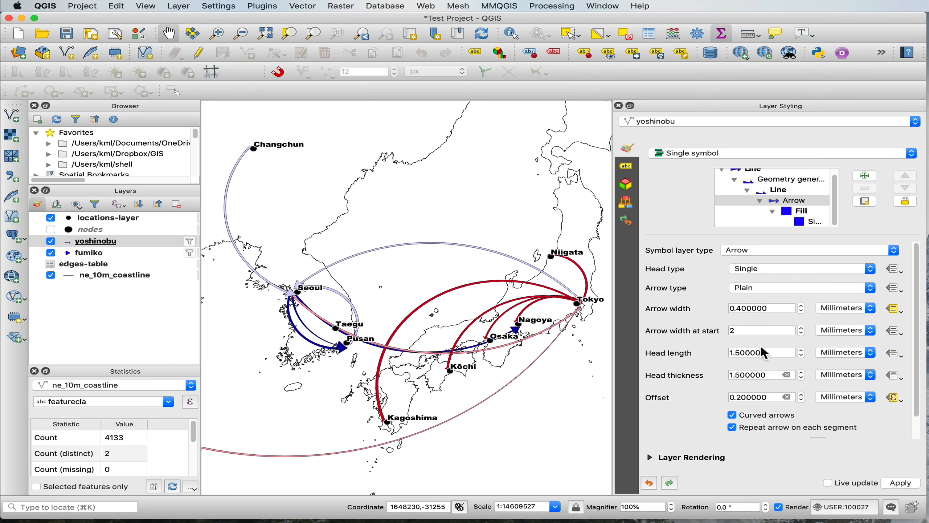
{"action": "key", "text": "Tab"}
{"action": "left_click", "coordinate": [661, 338]}
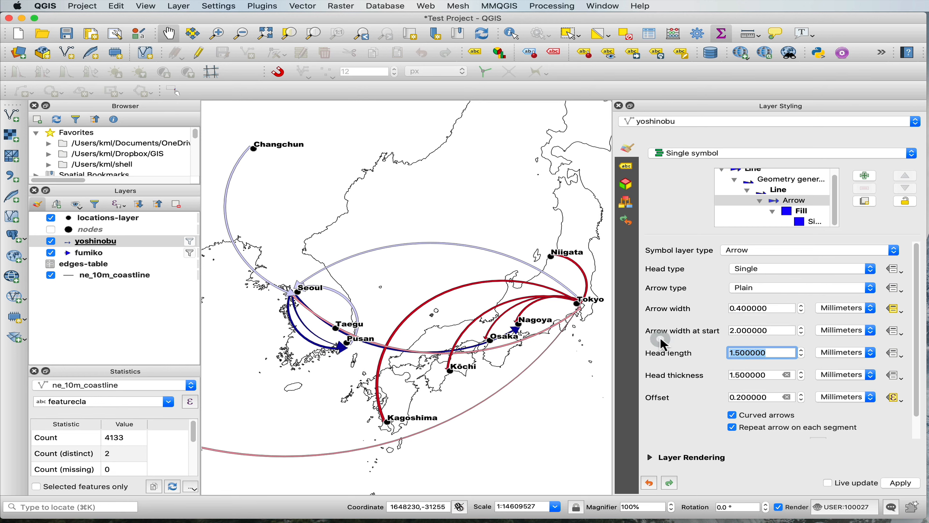
Set the yoshinobu arrows' head length to 5 mm and head thickness to 3 mm, apply, and inspect them on the map.
{"action": "type", "text": "5"}
{"action": "double_click", "coordinate": [765, 375]}
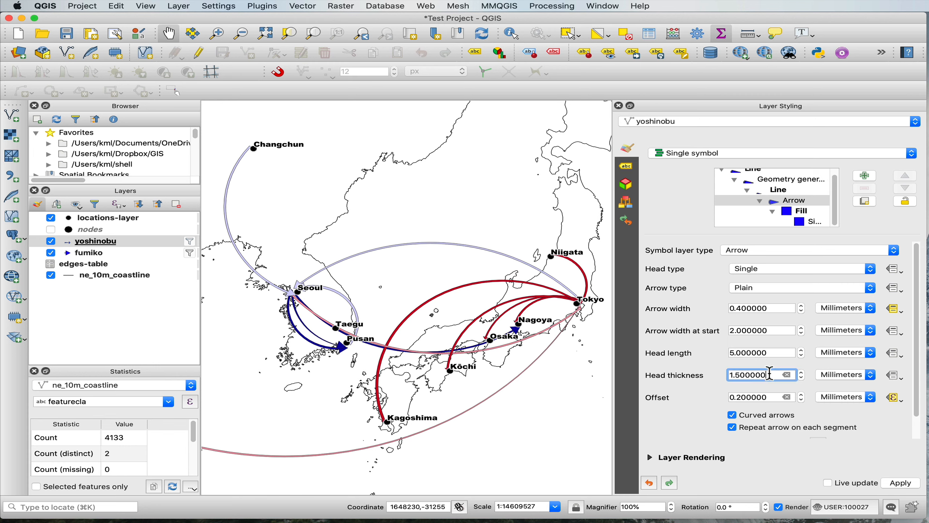
{"action": "type", "text": "4"}
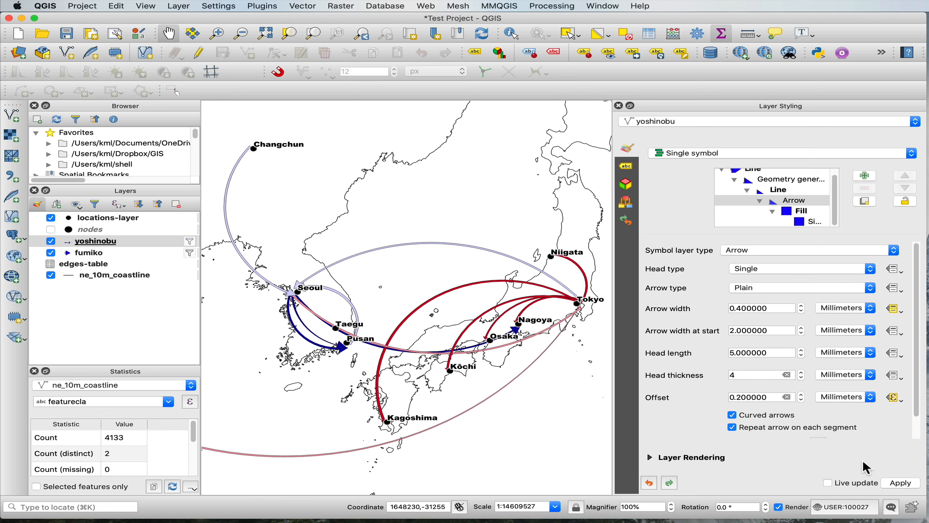
{"action": "key", "text": "BackSpace"}
{"action": "type", "text": "3"}
{"action": "left_click", "coordinate": [900, 482]}
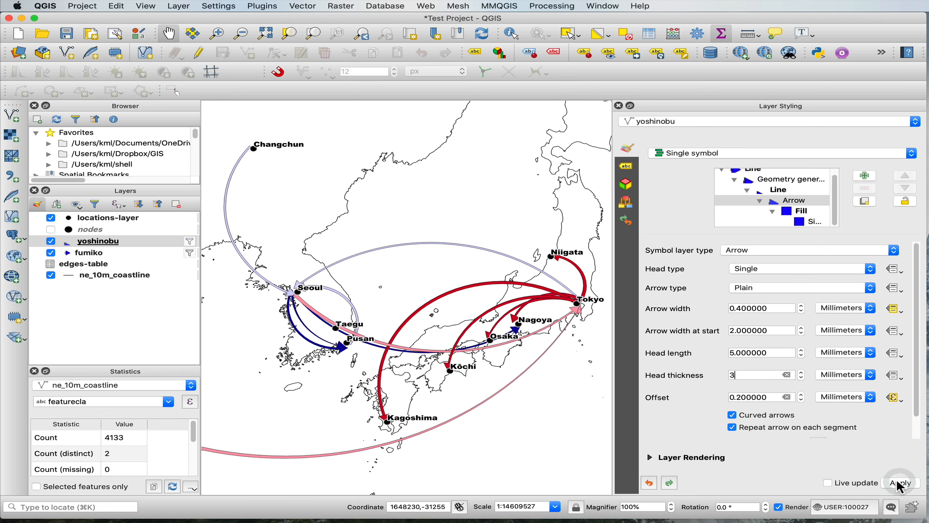
{"action": "scroll", "coordinate": [423, 335], "scroll_direction": "up", "scroll_amount": 1}
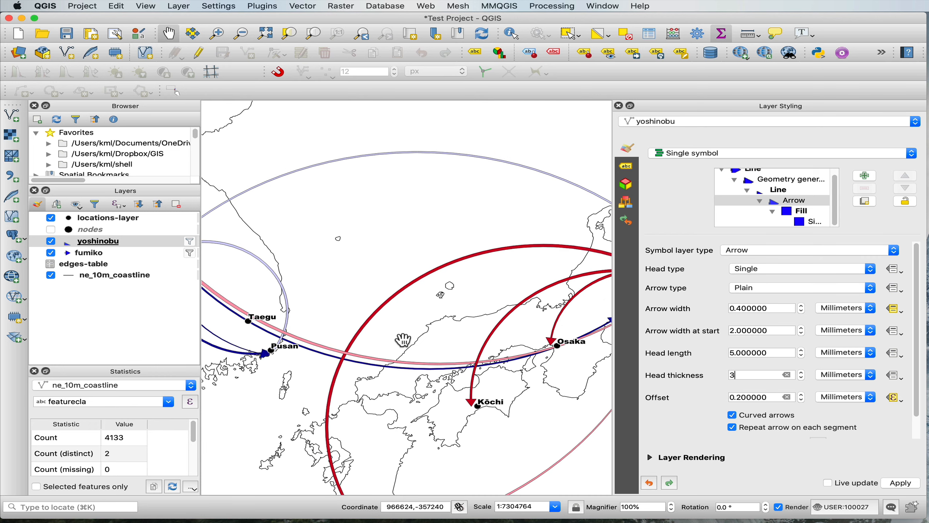
{"action": "scroll", "coordinate": [379, 351], "scroll_direction": "down", "scroll_amount": 1}
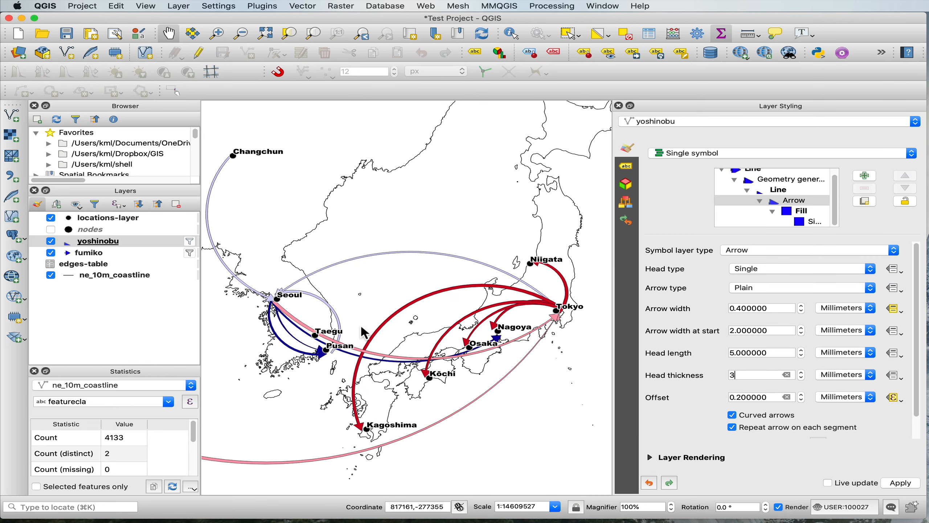
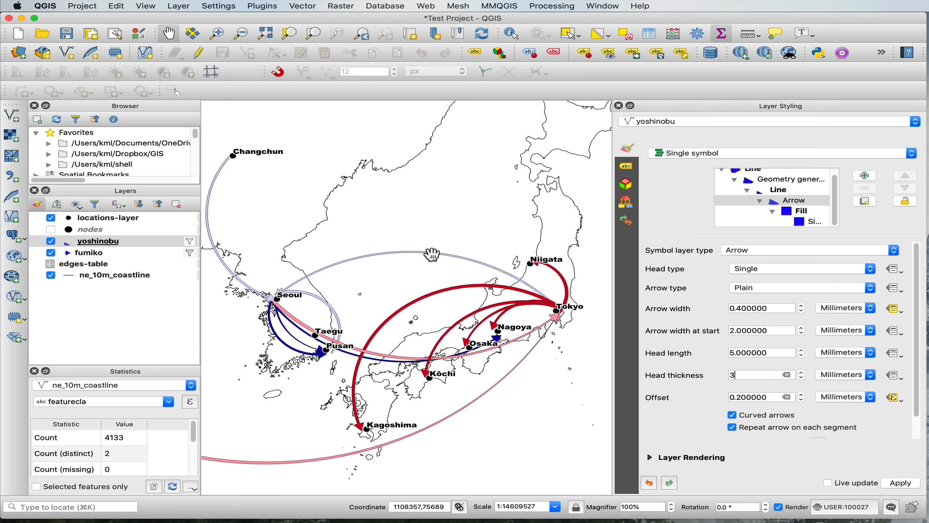
Turn on single labels for the yoshinobu layer using the edges-table_from field, apply, and examine them on an enlarged map.
{"action": "left_click", "coordinate": [627, 168]}
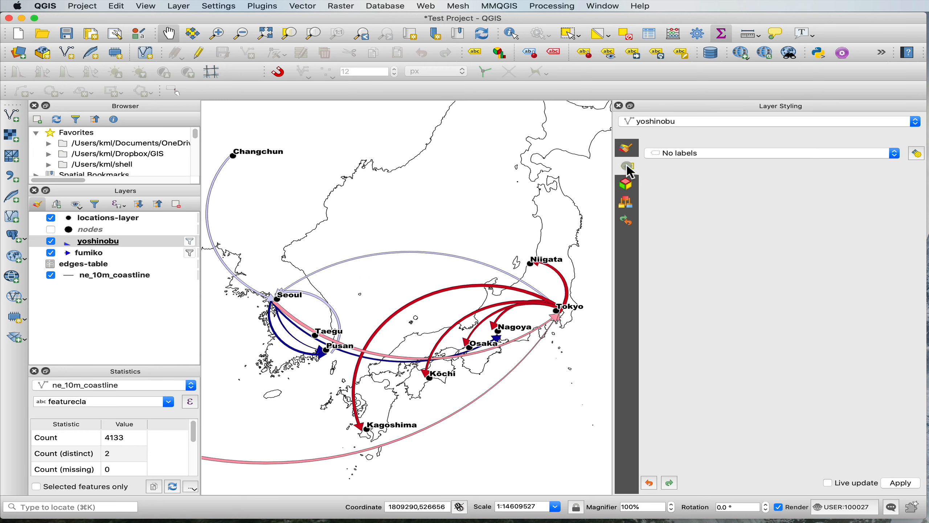
{"action": "left_click", "coordinate": [695, 160]}
{"action": "left_click", "coordinate": [691, 162]}
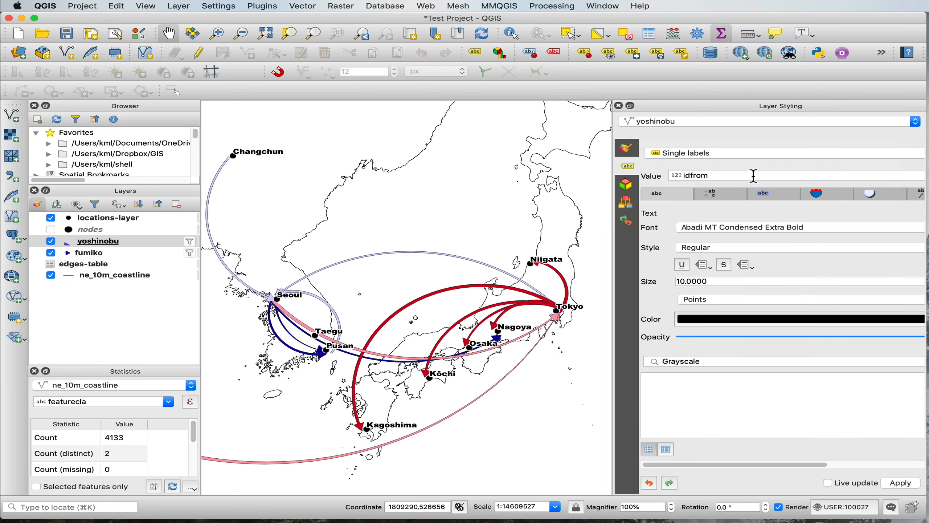
{"action": "left_click_drag", "start_coordinate": [614, 201], "coordinate": [427, 186]}
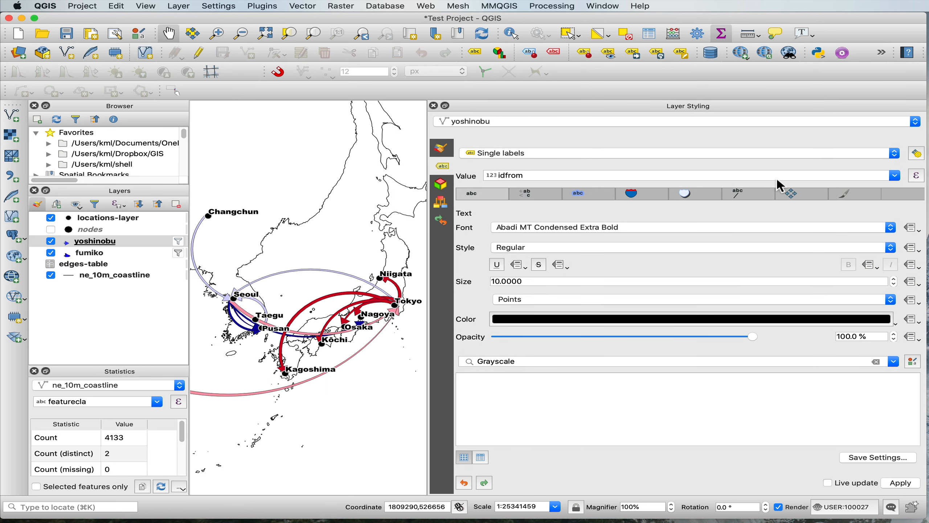
{"action": "left_click", "coordinate": [894, 175]}
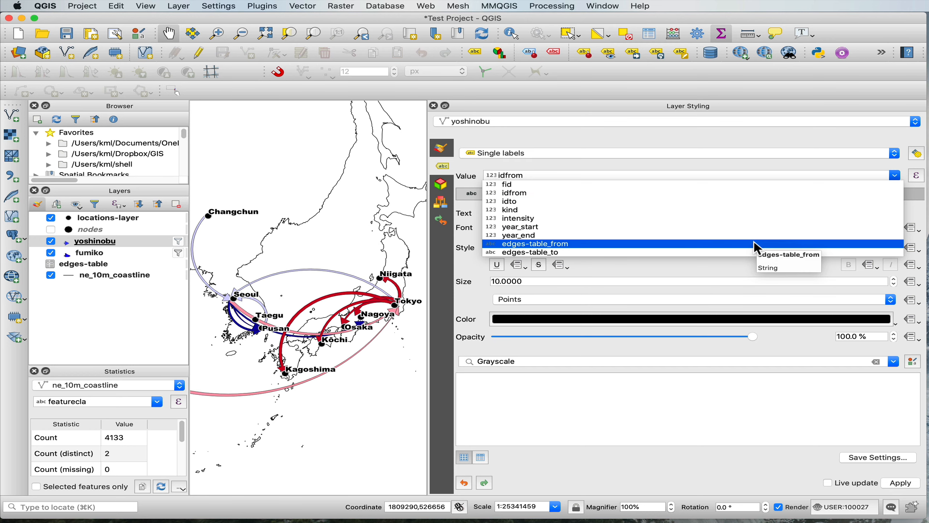
{"action": "left_click", "coordinate": [756, 244]}
{"action": "left_click", "coordinate": [889, 484]}
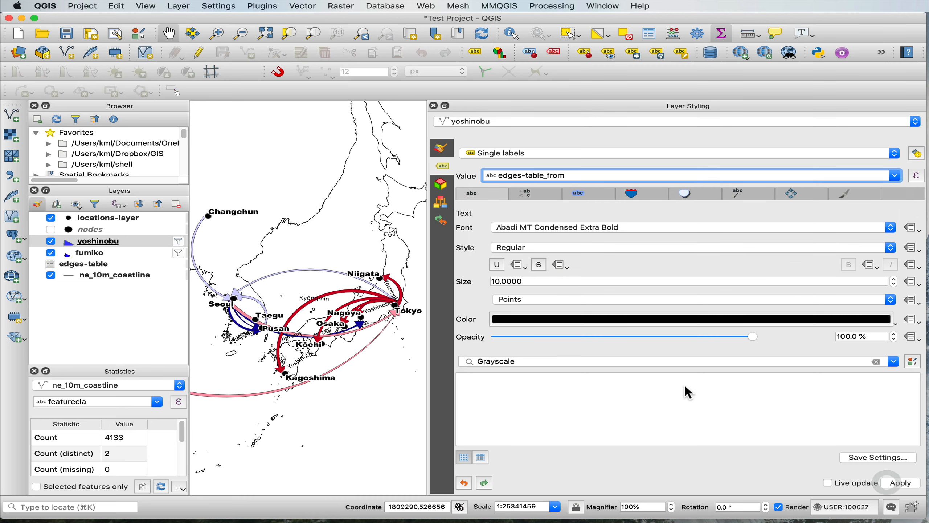
{"action": "left_click_drag", "start_coordinate": [494, 281], "coordinate": [769, 290]}
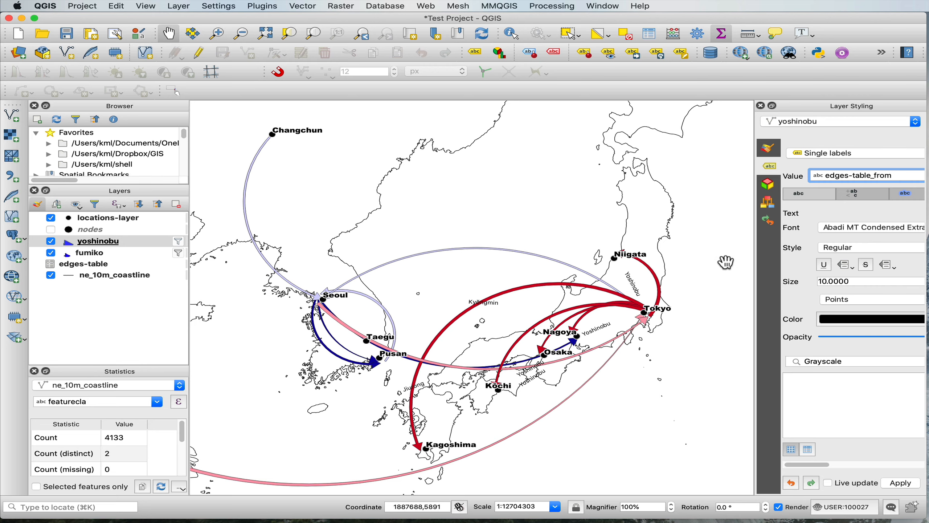
Start a label expression for the yoshinobu layer with "edges-table_from" + ' to ', replacing the plain field name.
{"action": "left_click_drag", "start_coordinate": [753, 260], "coordinate": [463, 258]}
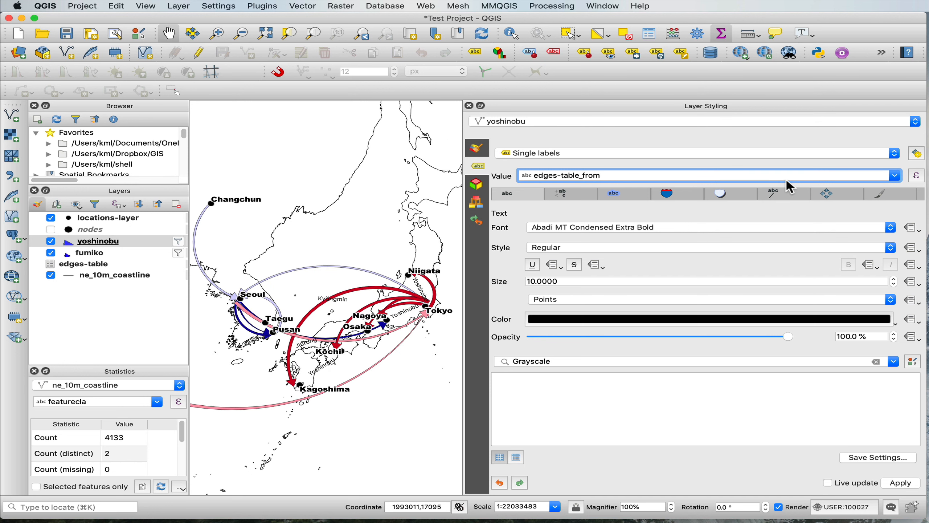
{"action": "left_click", "coordinate": [913, 178]}
{"action": "left_click_drag", "start_coordinate": [597, 167], "coordinate": [348, 66]}
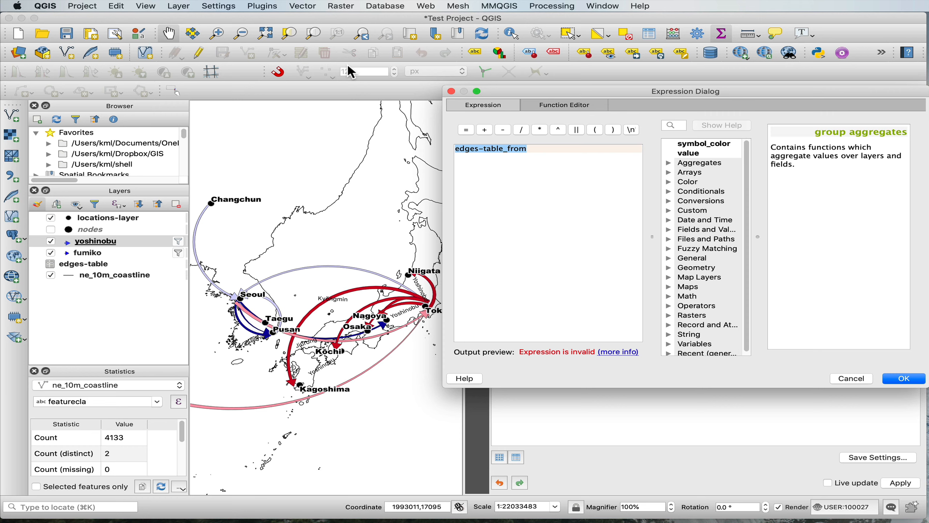
{"action": "type", "text": "\"ed"}
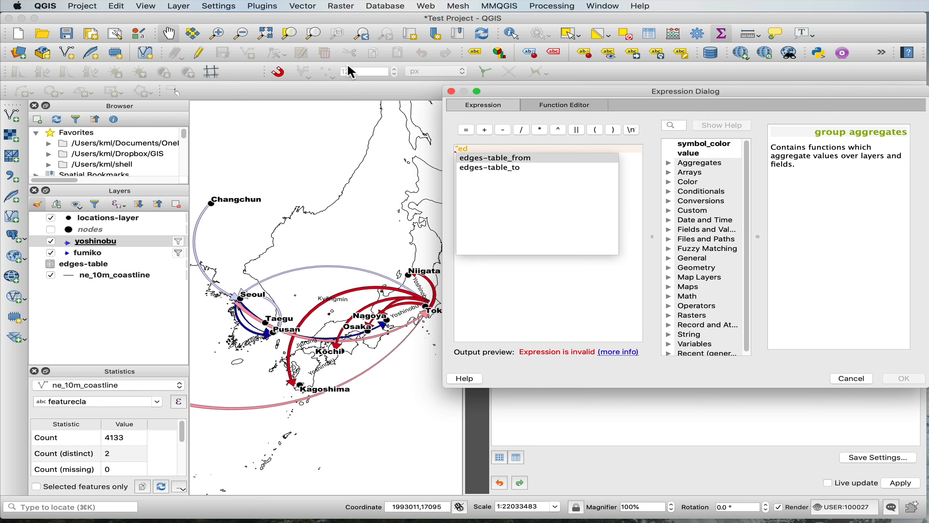
{"action": "key", "text": "Return"}
{"action": "type", "text": "\""}
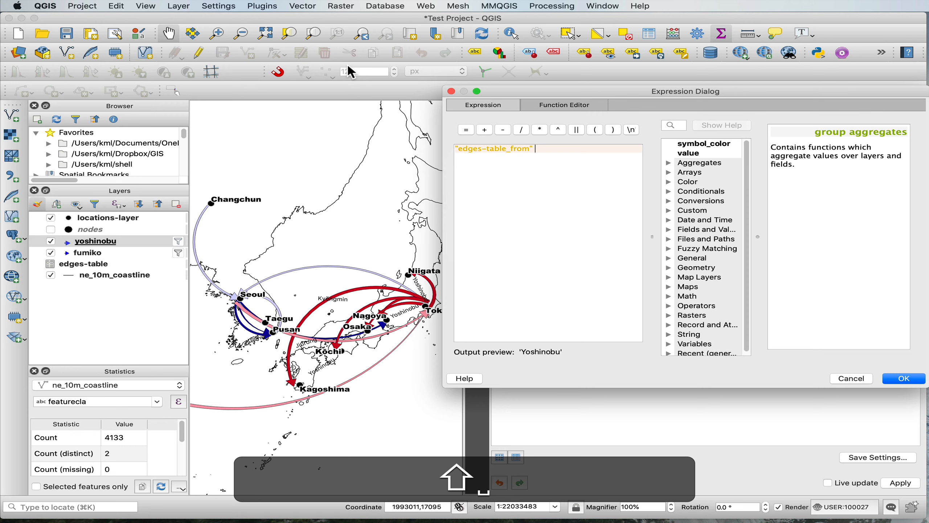
{"action": "key", "text": "BackSpace"}
{"action": "type", "text": "+"}
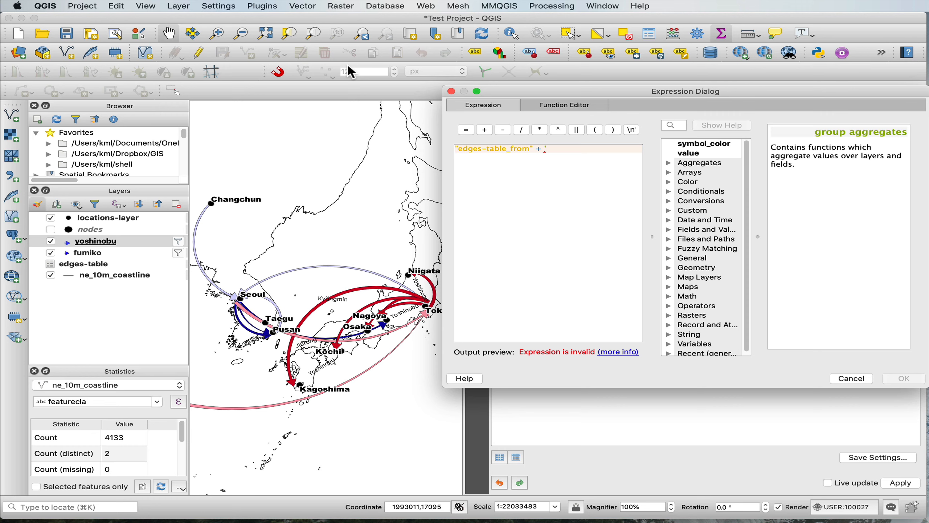
{"action": "type", "text": " ' to '"}
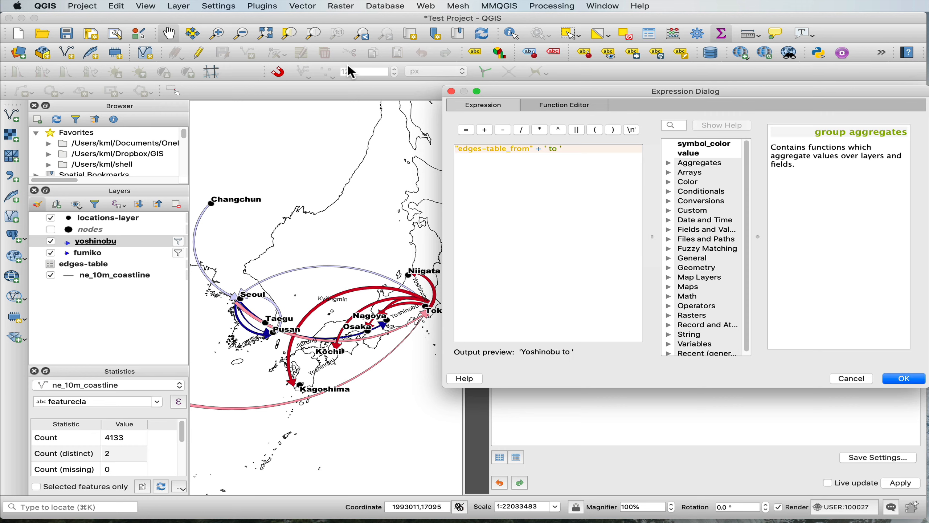
Append + "edges-table_to" to the label expression, accept it, and apply the labels to the map.
{"action": "type", "text": " + \"ed"}
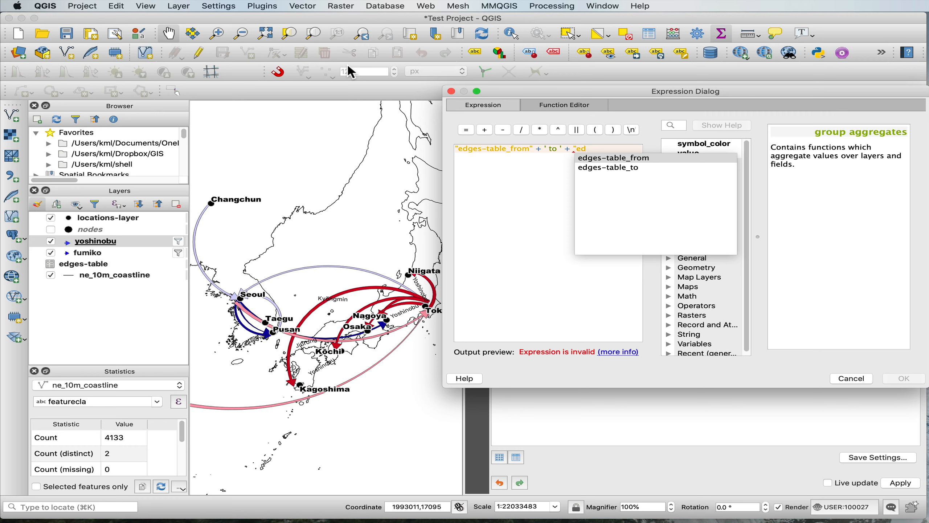
{"action": "key", "text": "Down"}
{"action": "key", "text": "Return"}
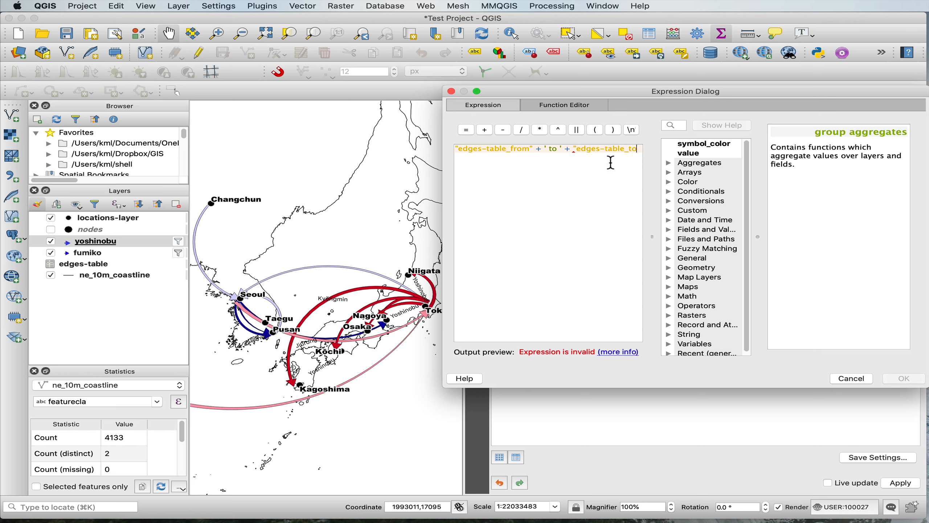
{"action": "type", "text": "\""}
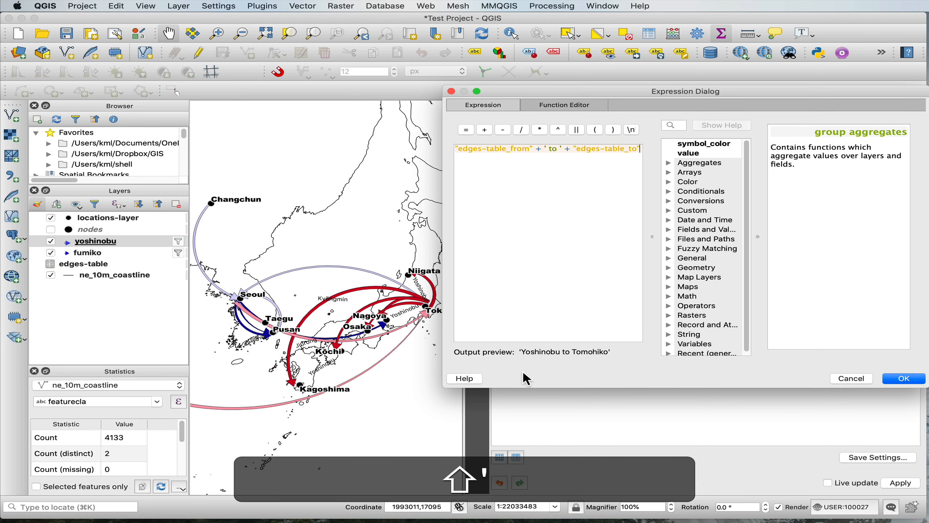
{"action": "left_click", "coordinate": [899, 380]}
{"action": "left_click", "coordinate": [901, 482]}
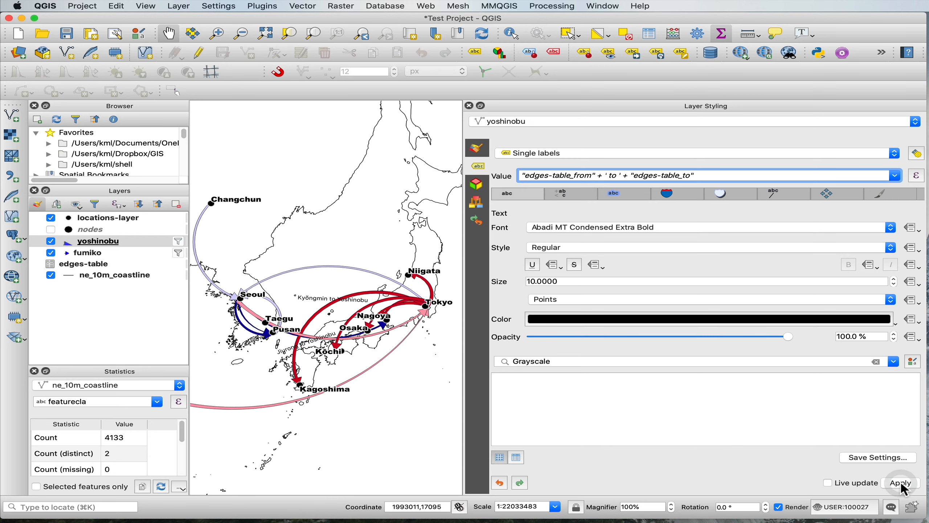
Change the yoshinobu label font to Arial Black at size 11 points and apply it.
{"action": "left_click", "coordinate": [552, 228]}
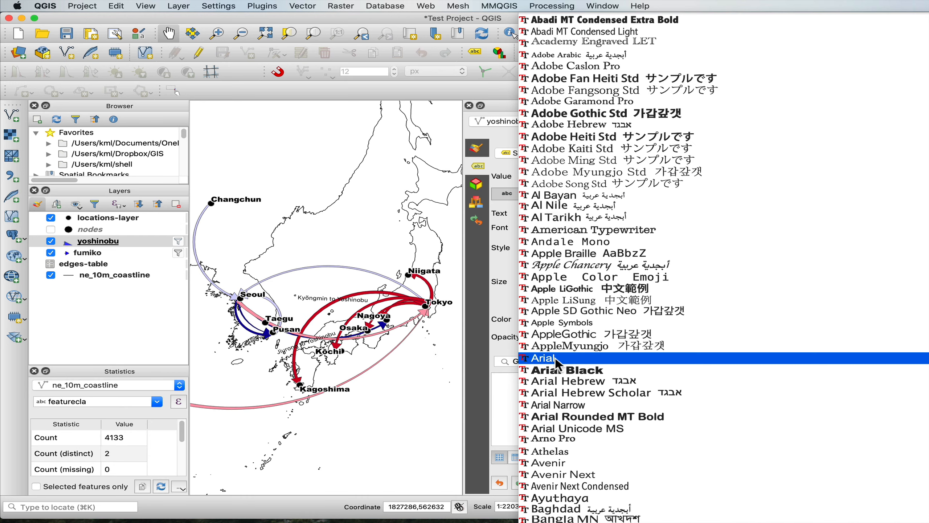
{"action": "left_click", "coordinate": [559, 369]}
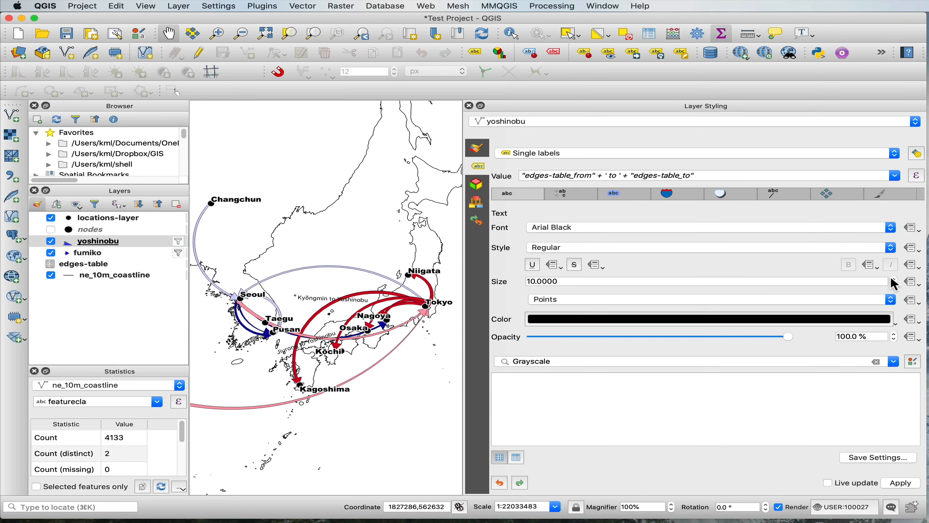
{"action": "left_click", "coordinate": [893, 279]}
{"action": "left_click", "coordinate": [901, 483]}
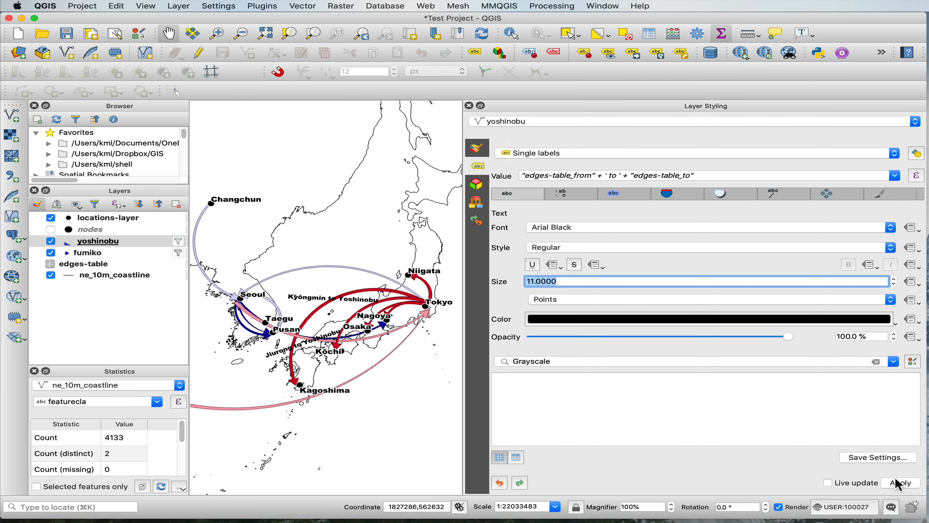
Turn off the labels of locations-layer and apply the change to the map.
{"action": "left_click", "coordinate": [90, 216]}
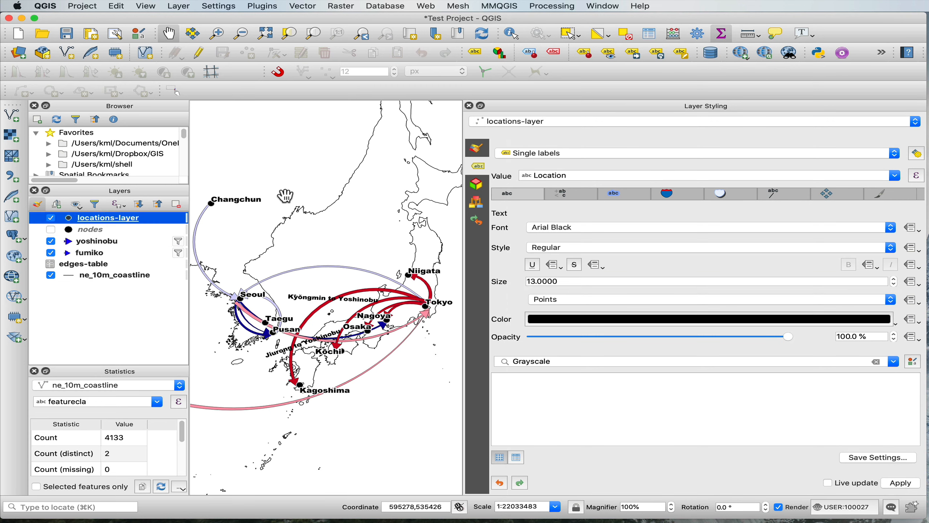
{"action": "left_click", "coordinate": [509, 153]}
{"action": "left_click", "coordinate": [508, 143]}
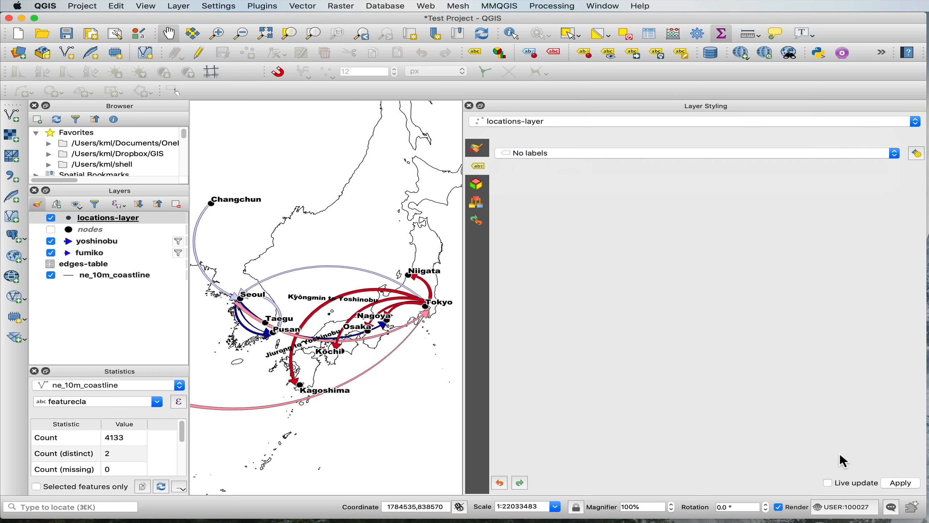
{"action": "left_click", "coordinate": [896, 484]}
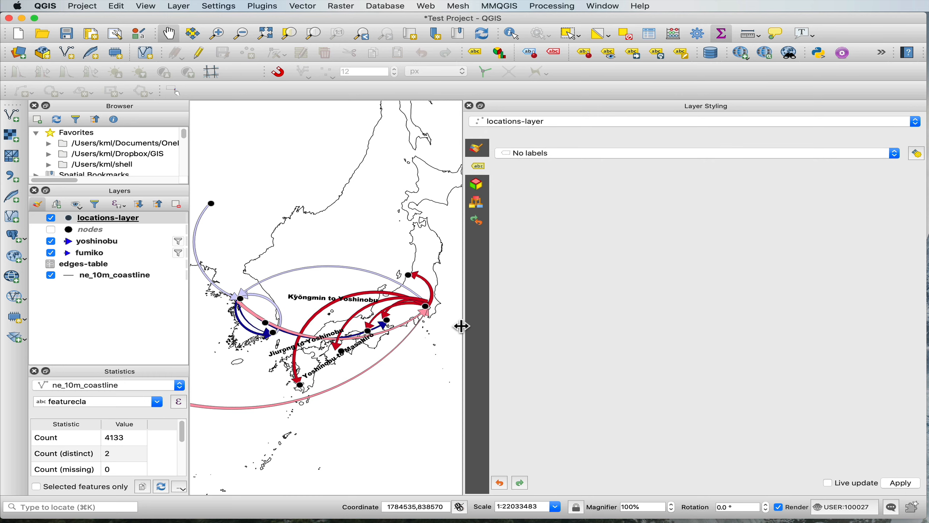
Hide the fumiko layer and examine the yoshinobu flow labels around Japan on an enlarged map.
{"action": "left_click_drag", "start_coordinate": [461, 326], "coordinate": [755, 326]}
{"action": "scroll", "coordinate": [475, 381], "scroll_direction": "up", "scroll_amount": 2}
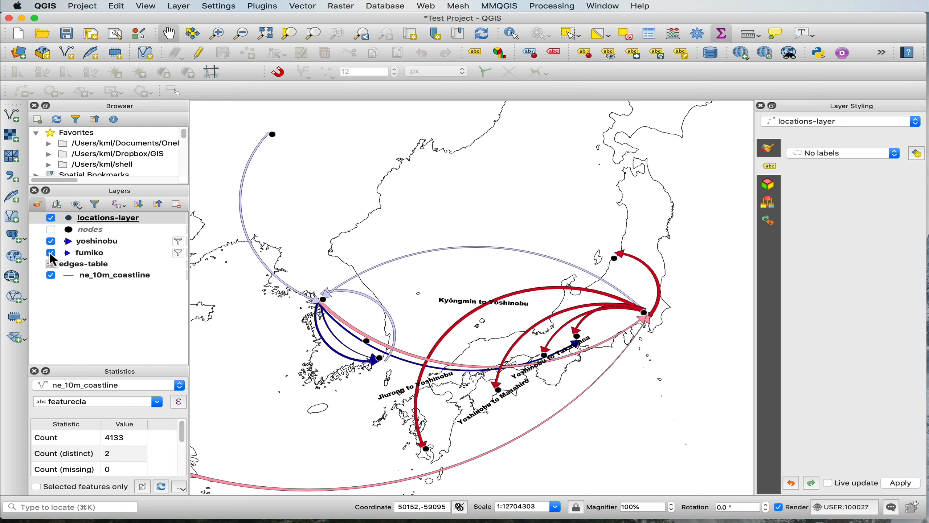
{"action": "left_click", "coordinate": [51, 252]}
{"action": "scroll", "coordinate": [470, 363], "scroll_direction": "up", "scroll_amount": 1}
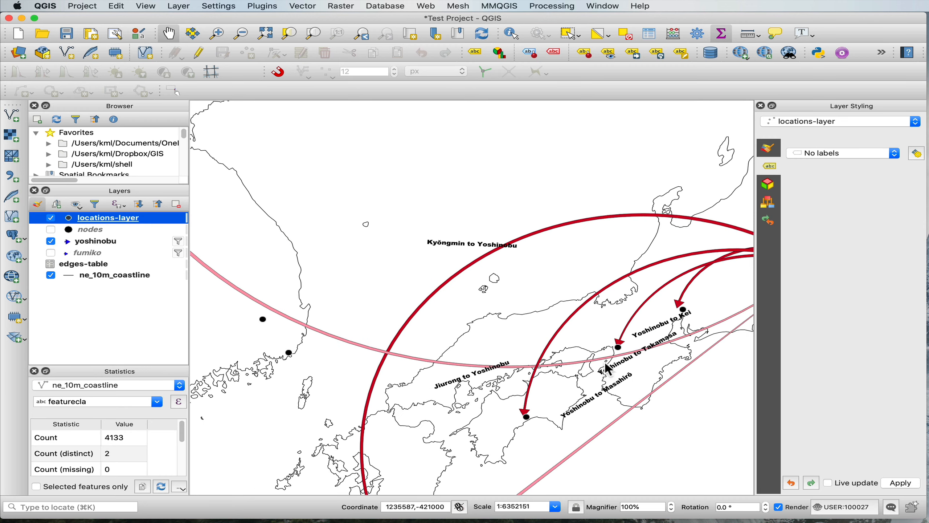
{"action": "left_click_drag", "start_coordinate": [536, 329], "coordinate": [427, 289]}
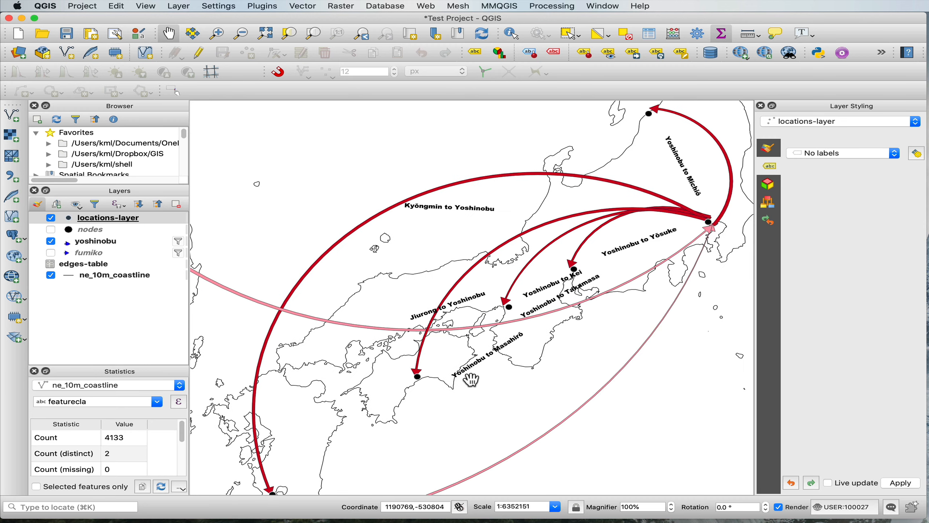
{"action": "left_click_drag", "start_coordinate": [470, 383], "coordinate": [418, 396]}
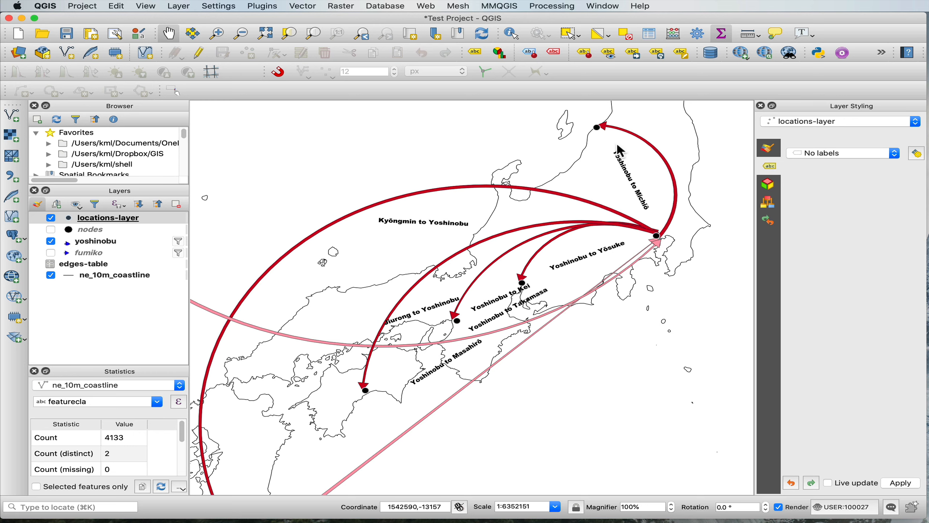
{"action": "left_click_drag", "start_coordinate": [647, 218], "coordinate": [652, 227]}
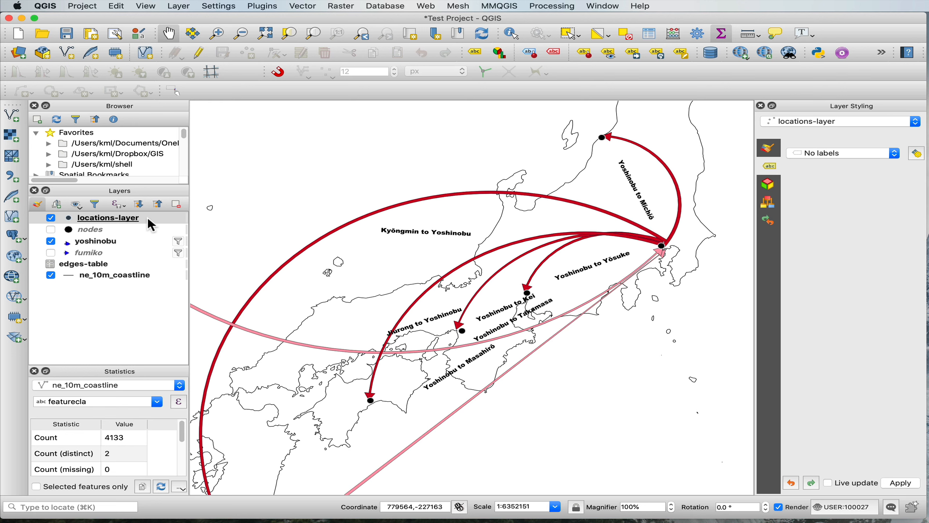
Open the yoshinobu attribute table, keep the map in view, and flash the first row's feature.
{"action": "right_click", "coordinate": [128, 243]}
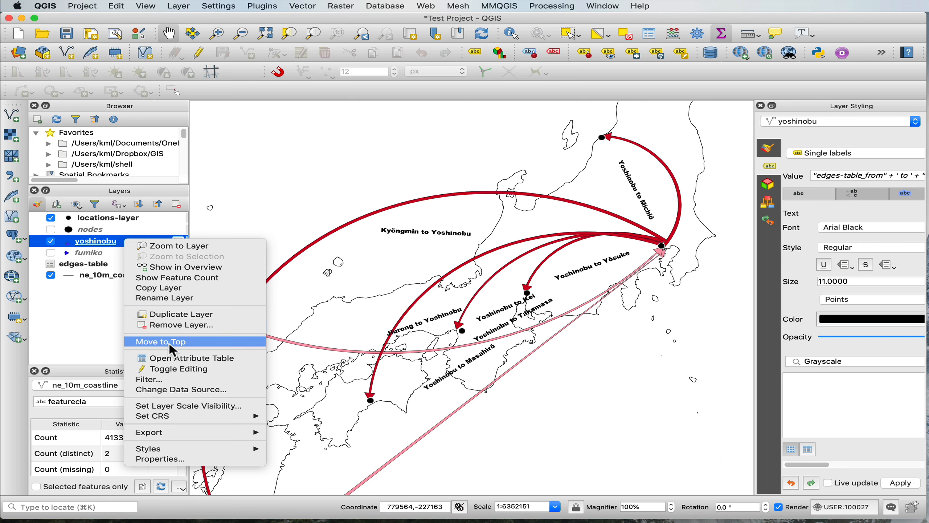
{"action": "left_click", "coordinate": [177, 361]}
{"action": "left_click_drag", "start_coordinate": [309, 18], "coordinate": [249, 369]}
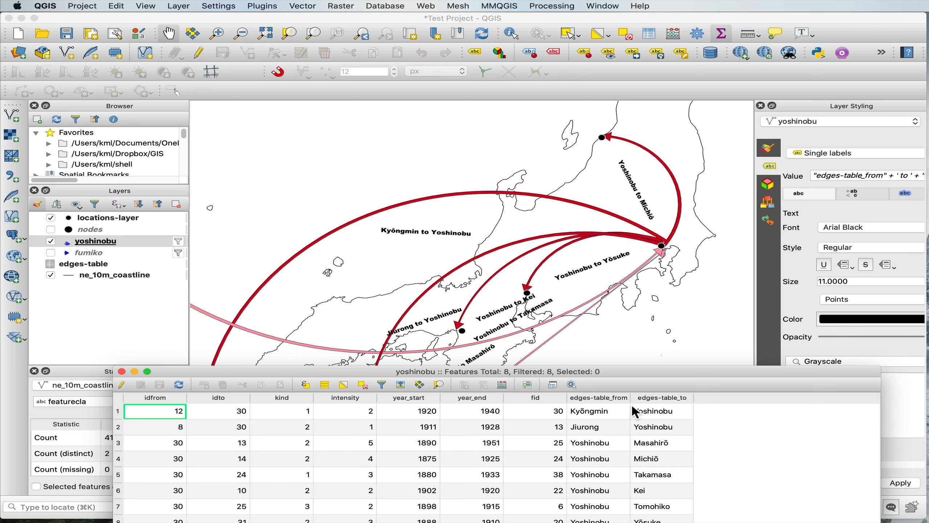
{"action": "right_click", "coordinate": [610, 413]}
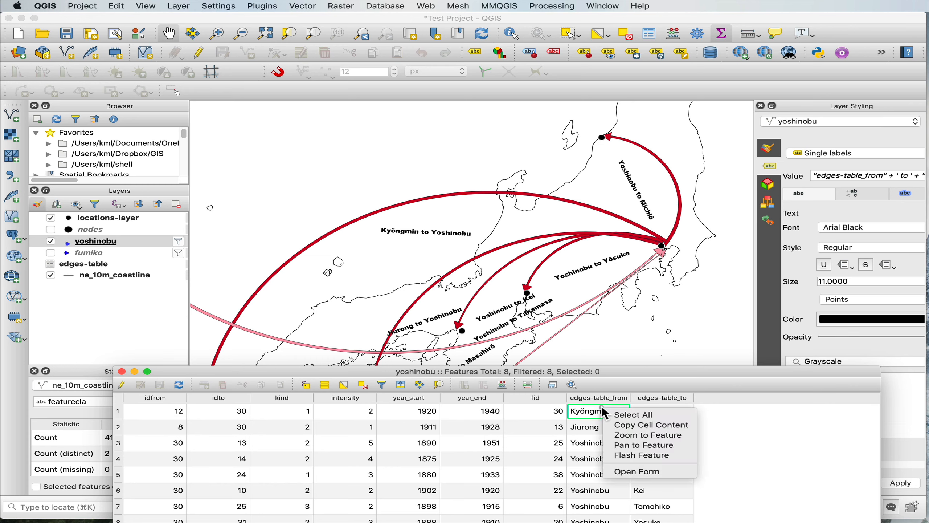
{"action": "left_click", "coordinate": [626, 458]}
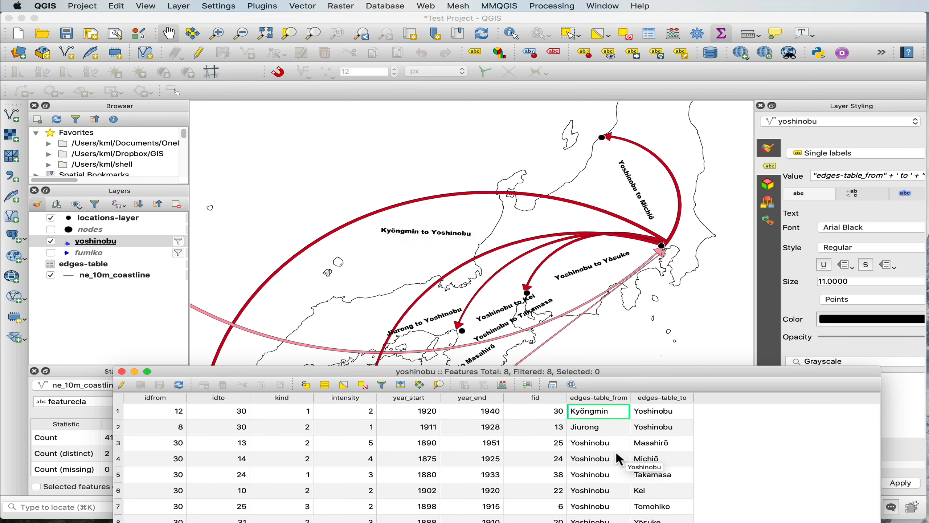
Flash the fourth row's feature on the map twice, then close the attribute table.
{"action": "right_click", "coordinate": [616, 453]}
{"action": "left_click", "coordinate": [655, 501]}
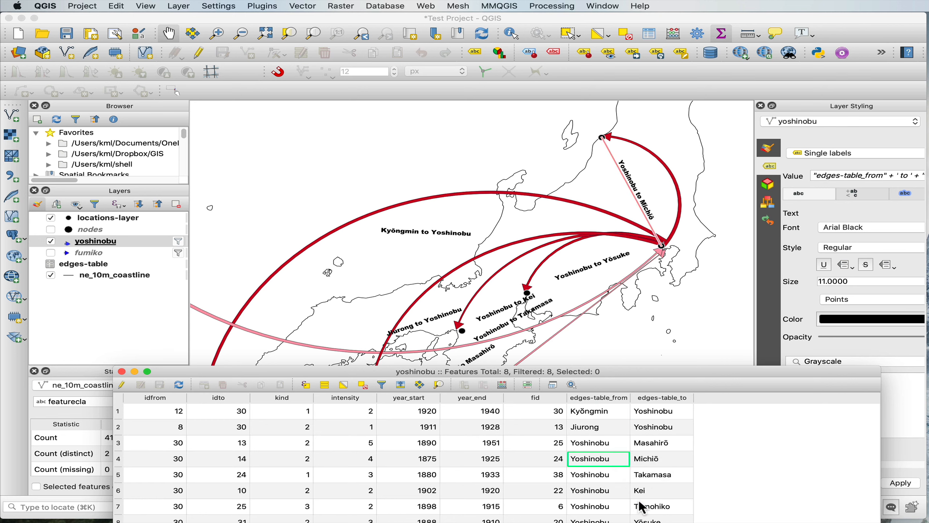
{"action": "right_click", "coordinate": [639, 500]}
{"action": "right_click", "coordinate": [593, 456]}
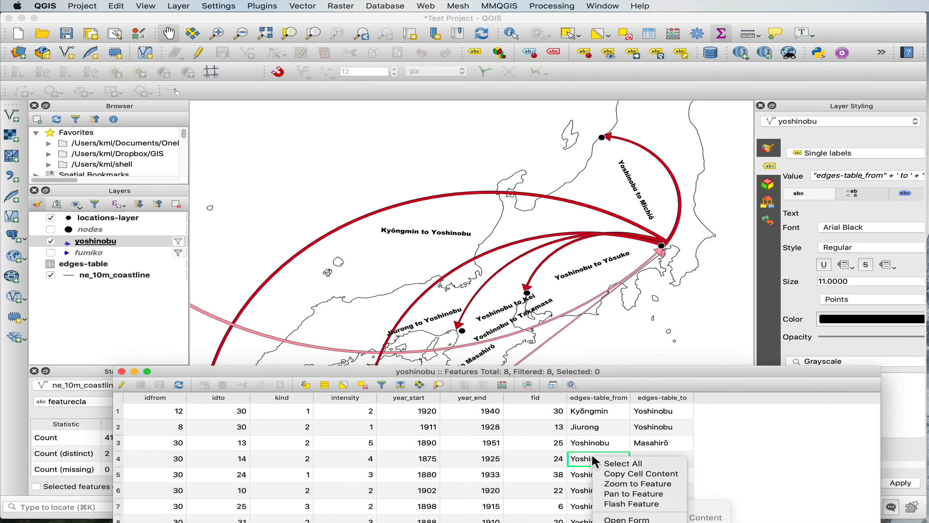
{"action": "left_click", "coordinate": [624, 504]}
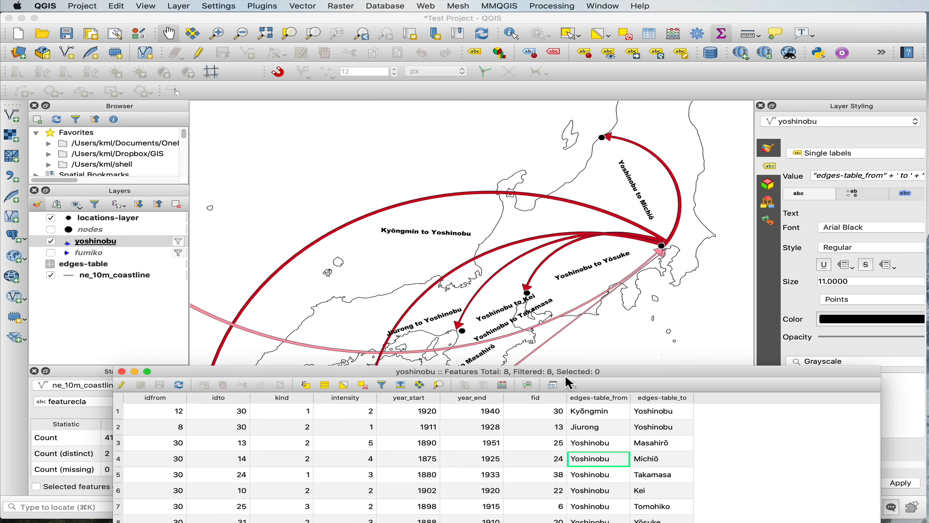
{"action": "left_click_drag", "start_coordinate": [563, 370], "coordinate": [709, 225]}
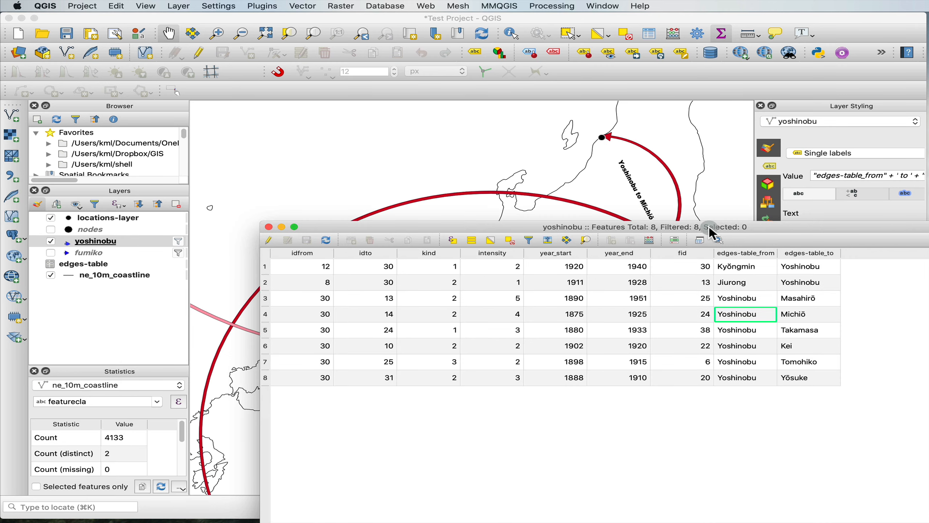
{"action": "left_click", "coordinate": [269, 227]}
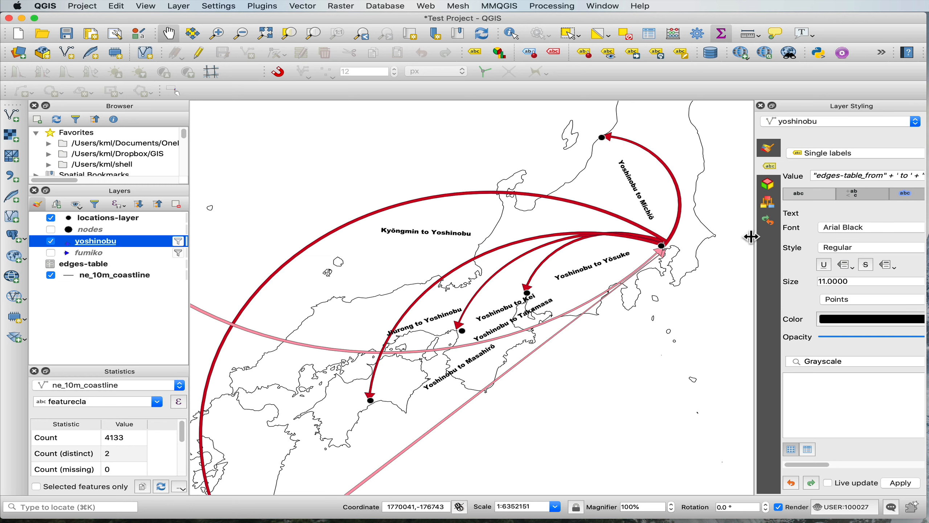
Start moving labels manually on the yoshinobu layer, accepting fid as the primary key for auxiliary storage.
{"action": "left_click_drag", "start_coordinate": [751, 237], "coordinate": [704, 239]}
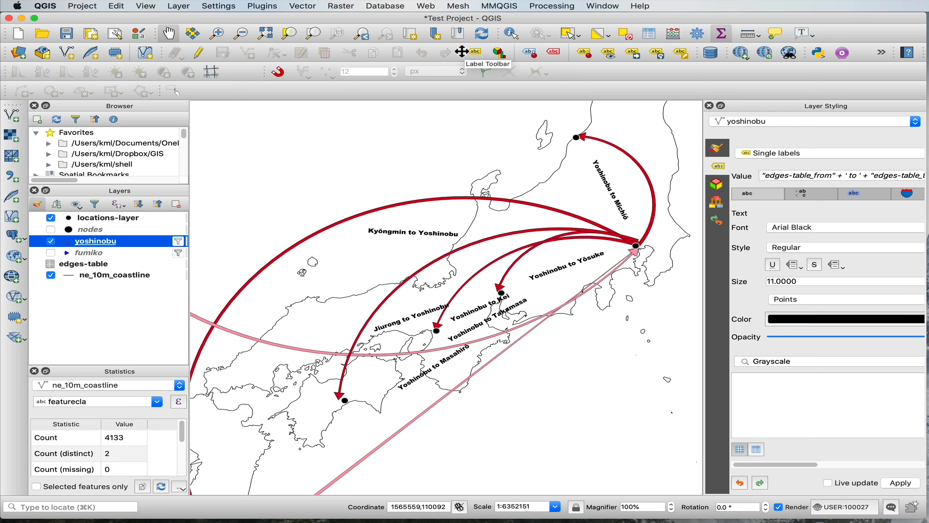
{"action": "right_click", "coordinate": [605, 76]}
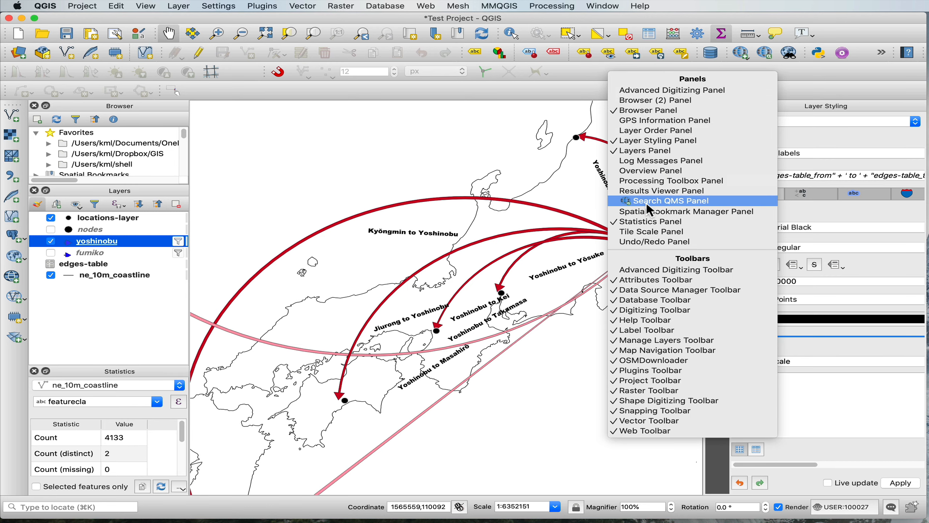
{"action": "left_click", "coordinate": [577, 77]}
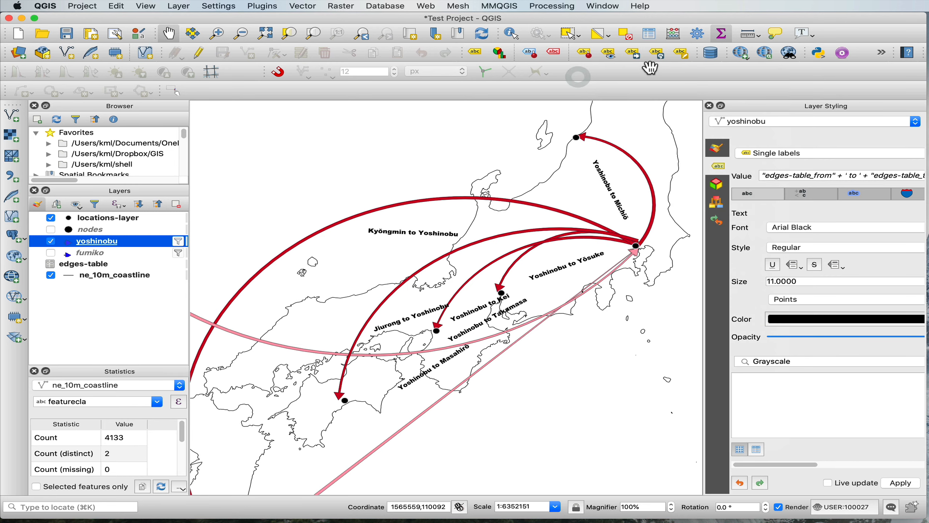
{"action": "left_click", "coordinate": [634, 55]}
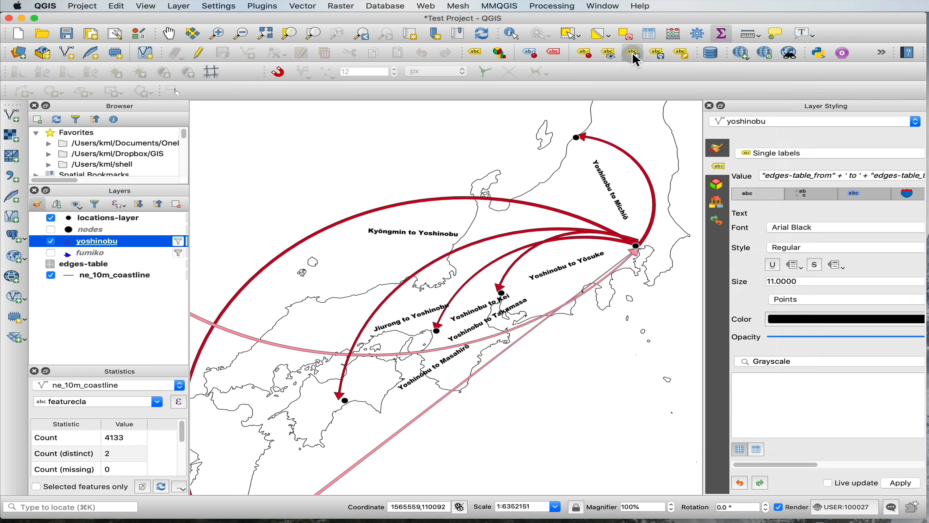
{"action": "left_click", "coordinate": [612, 193]}
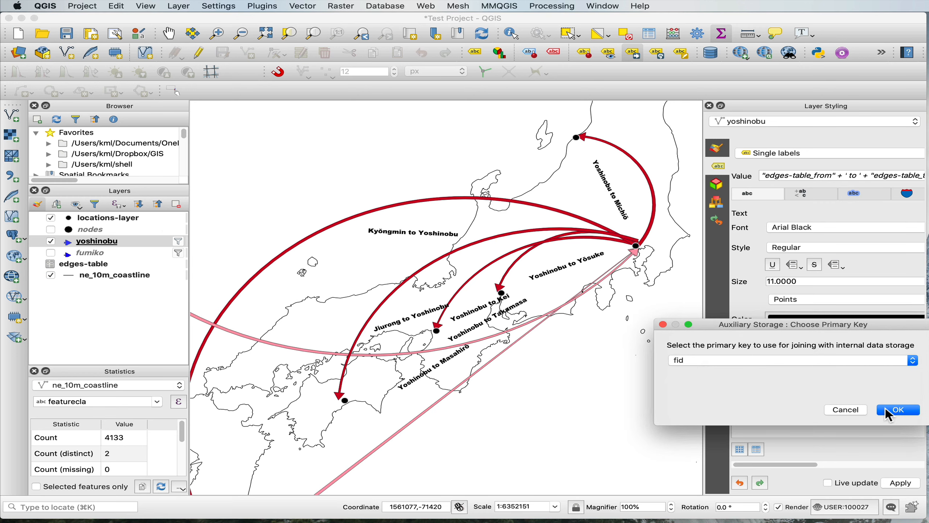
{"action": "left_click", "coordinate": [890, 415]}
Move the label of the Tokyo to Niigata flow onto its curved red arrow.
{"action": "left_click", "coordinate": [606, 188]}
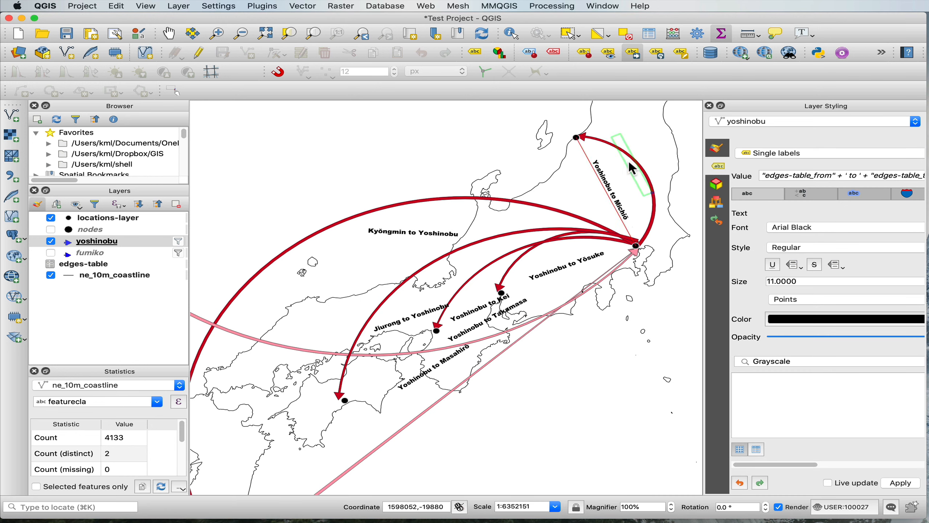
{"action": "left_click", "coordinate": [639, 169]}
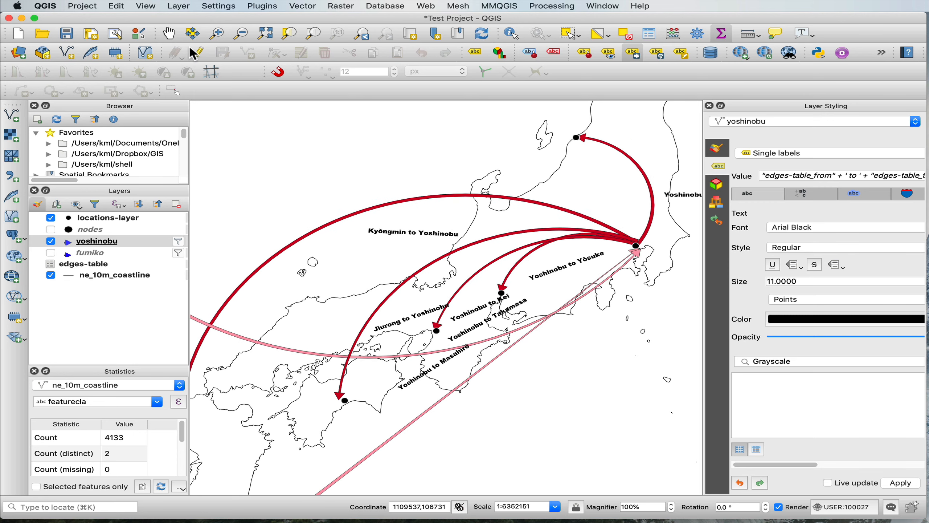
{"action": "scroll", "coordinate": [464, 252], "scroll_direction": "down", "scroll_amount": 1}
{"action": "scroll", "coordinate": [463, 247], "scroll_direction": "up", "scroll_amount": 1}
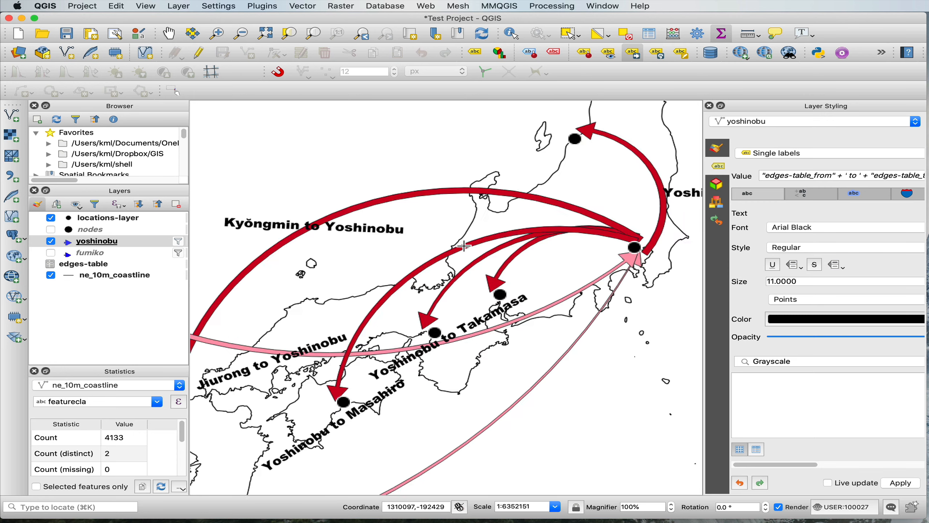
{"action": "left_click_drag", "start_coordinate": [635, 182], "coordinate": [626, 179]}
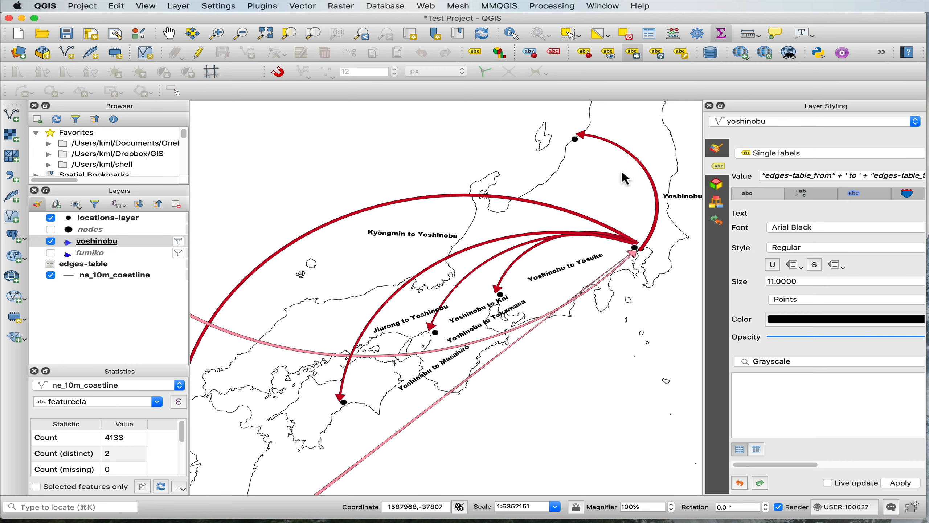
Move the Seoul to Tokyo flow's label onto the upper pink arc and the southwestern incoming flow's label onto the largest red arc.
{"action": "left_click", "coordinate": [404, 231]}
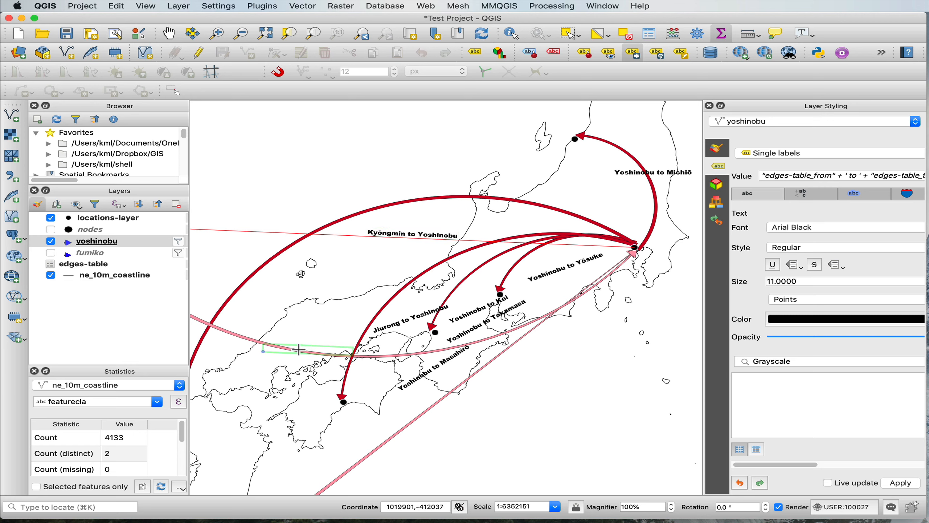
{"action": "left_click", "coordinate": [275, 347]}
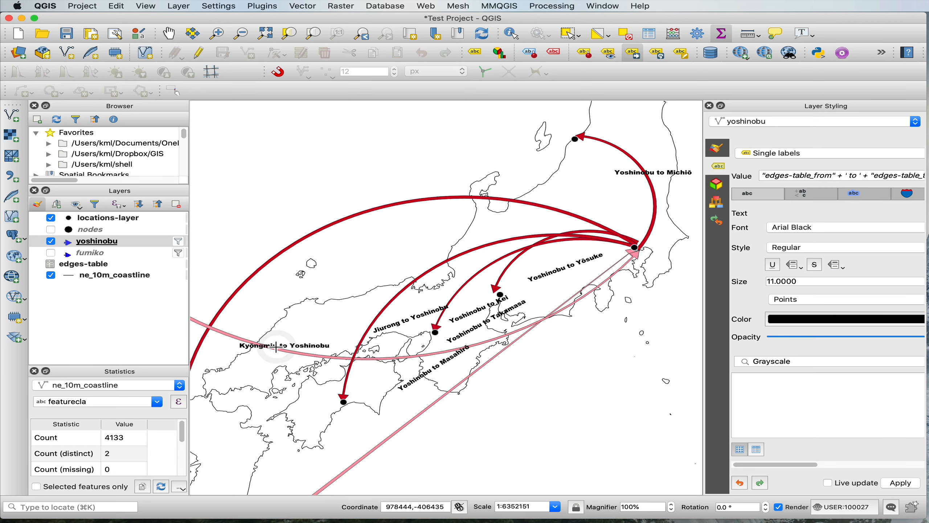
{"action": "left_click", "coordinate": [415, 322]}
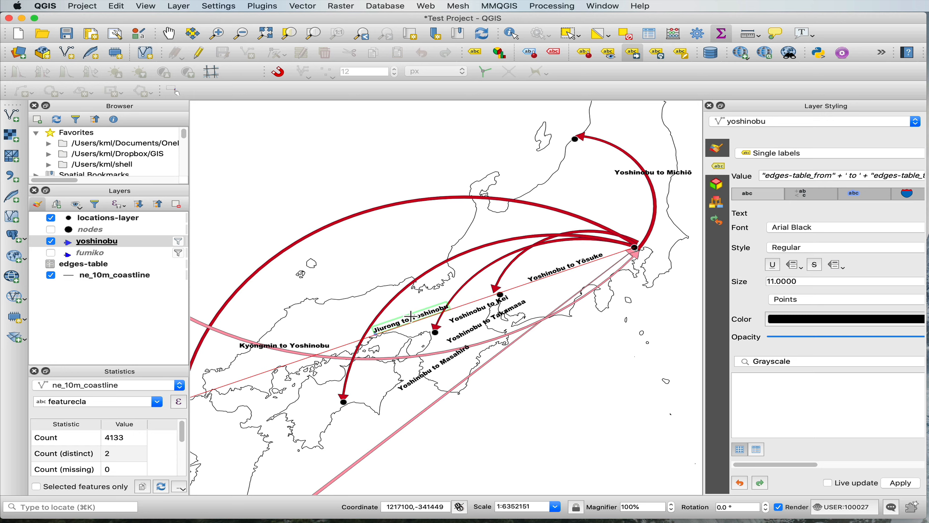
{"action": "left_click", "coordinate": [350, 211]}
{"action": "left_click", "coordinate": [355, 230]}
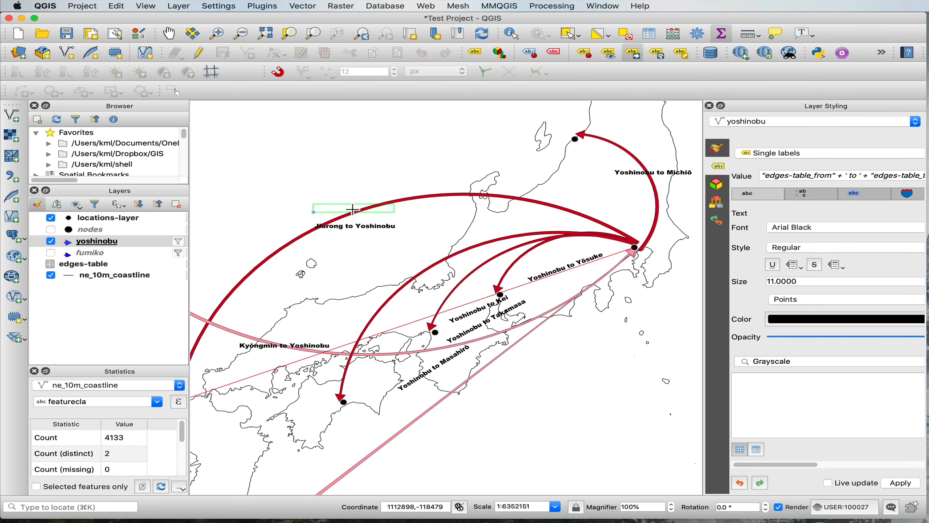
{"action": "left_click", "coordinate": [354, 213]}
Move the label of the Tokyo to Osaka flow onto its red arc.
{"action": "left_click", "coordinate": [455, 317]}
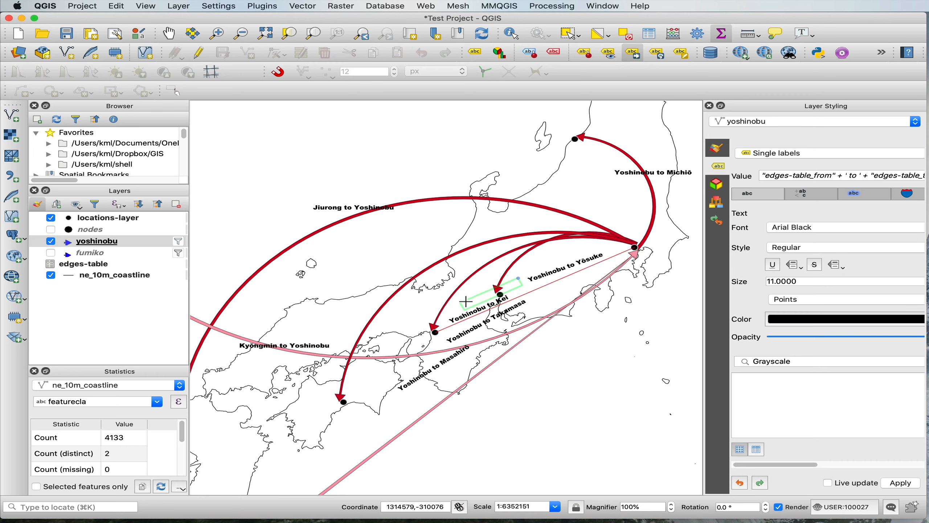
{"action": "left_click", "coordinate": [494, 269]}
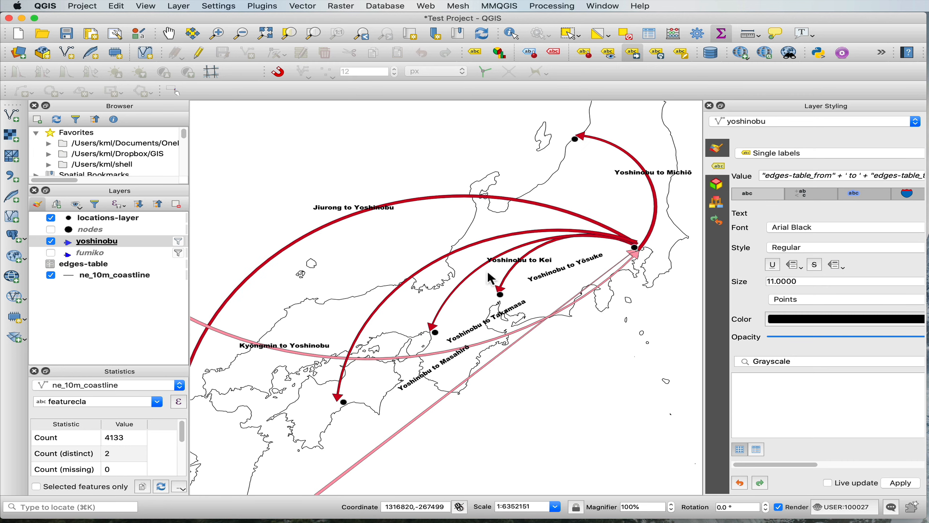
{"action": "left_click", "coordinate": [503, 260]}
{"action": "left_click", "coordinate": [443, 283]}
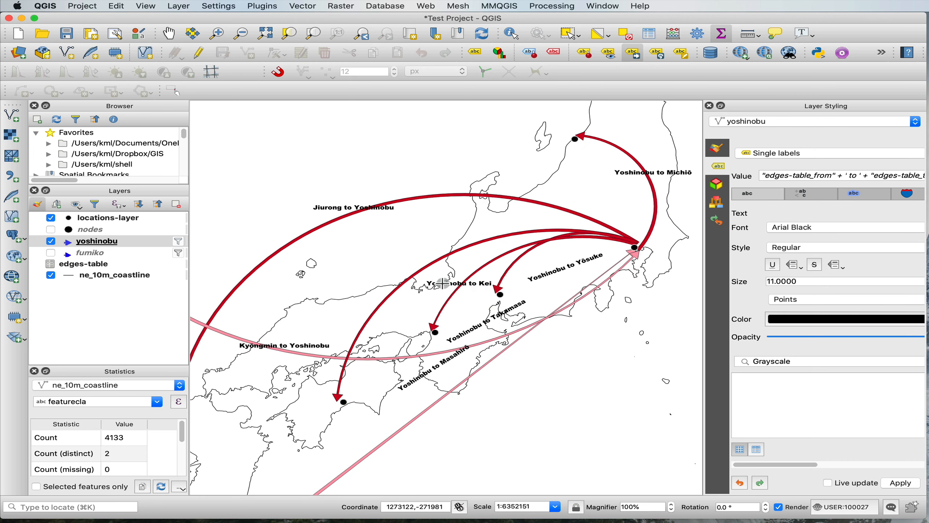
Move the label of the Tokyo to Nagoya flow onto its short red arc.
{"action": "left_click", "coordinate": [543, 279]}
{"action": "left_click", "coordinate": [598, 250]}
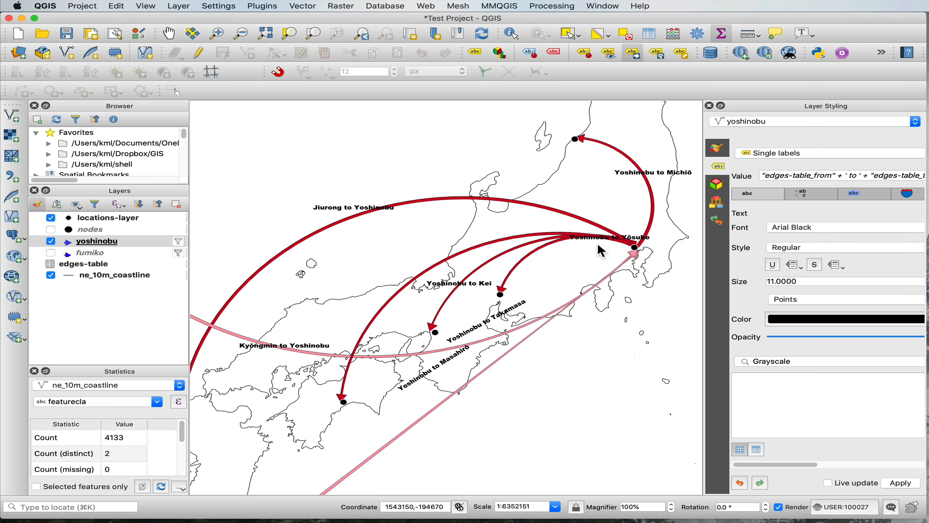
{"action": "left_click", "coordinate": [591, 236]}
{"action": "left_click", "coordinate": [522, 261]}
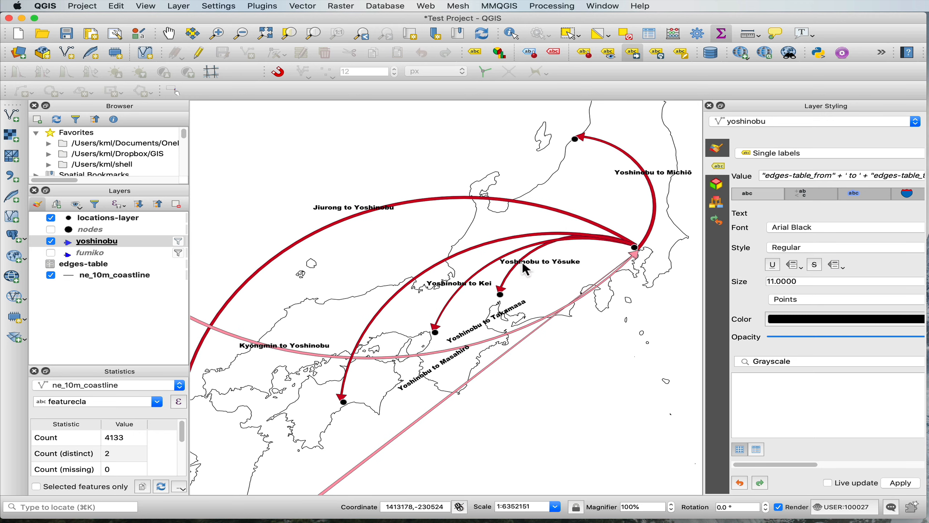
Adjust the Tokyo to Nagoya flow's label beside its arrow and move the Tokyo to Shikoku flow's label onto its red arc.
{"action": "left_click", "coordinate": [525, 261]}
{"action": "left_click", "coordinate": [535, 274]}
{"action": "left_click", "coordinate": [493, 322]}
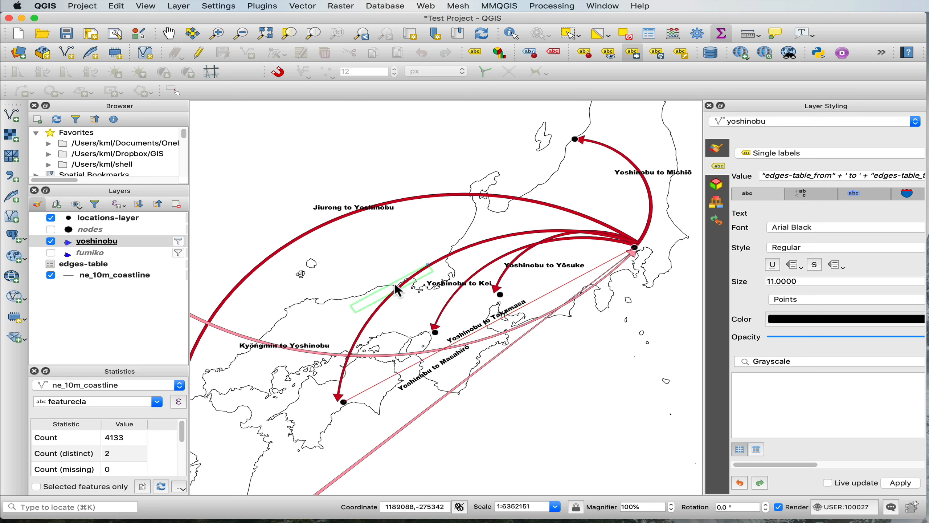
{"action": "left_click", "coordinate": [436, 266]}
{"action": "left_click", "coordinate": [437, 265]}
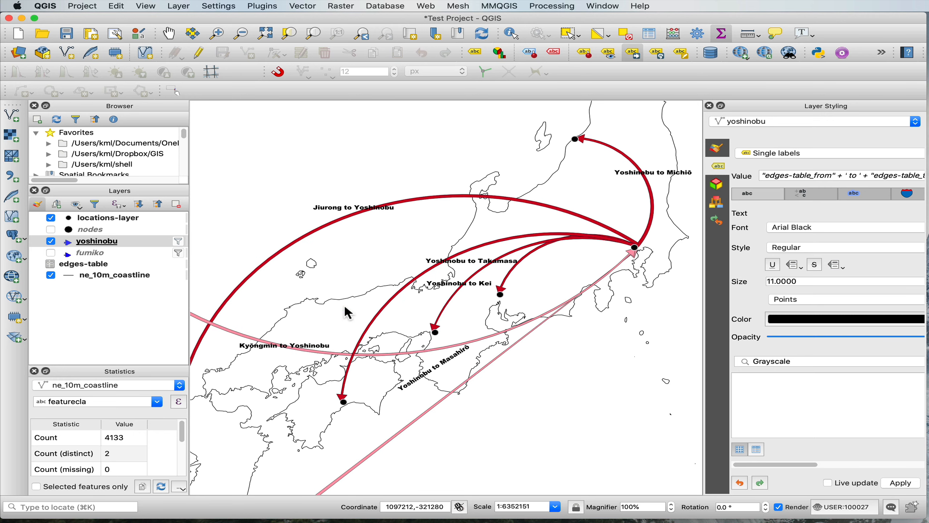
{"action": "left_click", "coordinate": [348, 311]}
Move the label of the Tokyo to southern Kyushu flow off its original straight line, over the lower pink line south of the Kii Peninsula.
{"action": "left_click", "coordinate": [412, 389]}
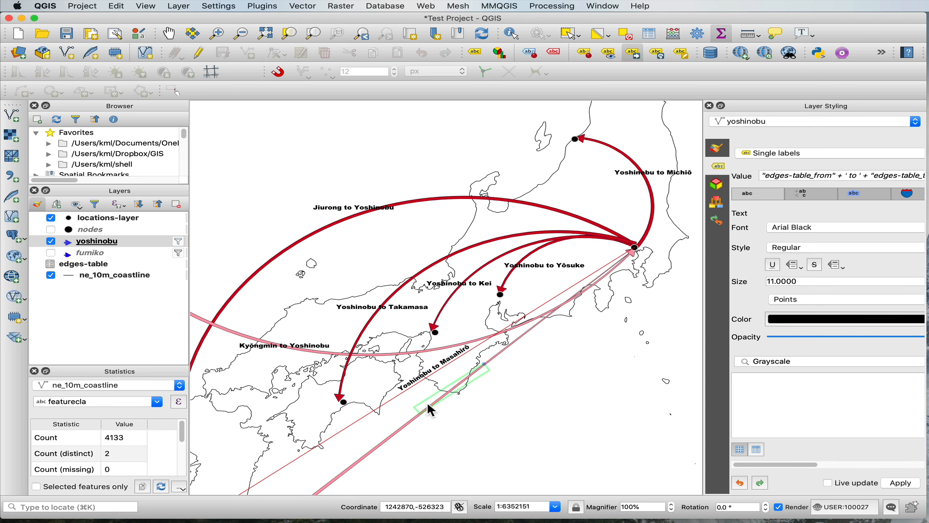
{"action": "left_click", "coordinate": [490, 381]}
{"action": "left_click", "coordinate": [515, 373]}
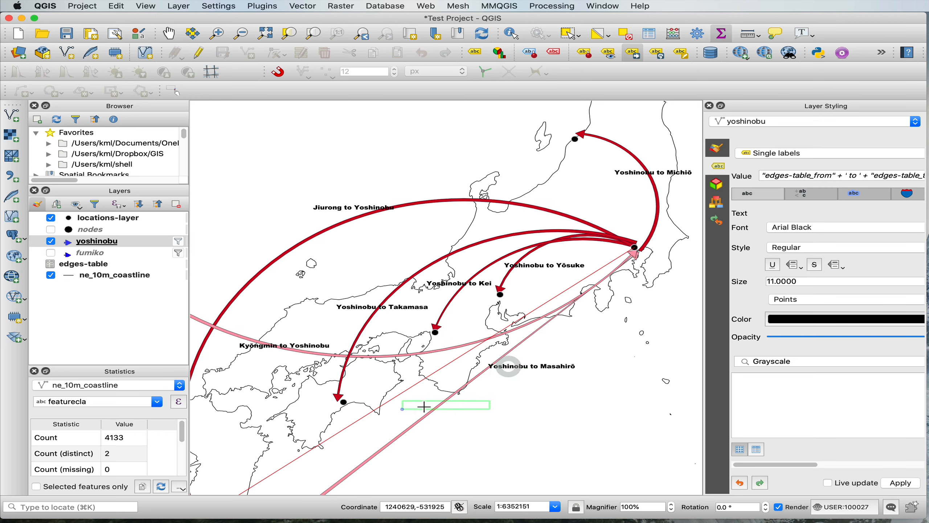
{"action": "left_click", "coordinate": [424, 407]}
{"action": "scroll", "coordinate": [366, 389], "scroll_direction": "down", "scroll_amount": 1}
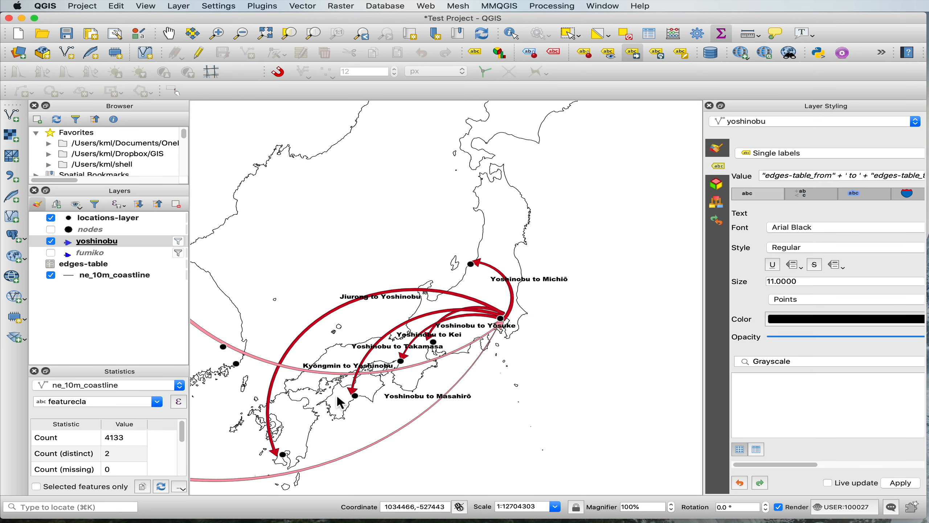
{"action": "scroll", "coordinate": [344, 401], "scroll_direction": "up", "scroll_amount": 1}
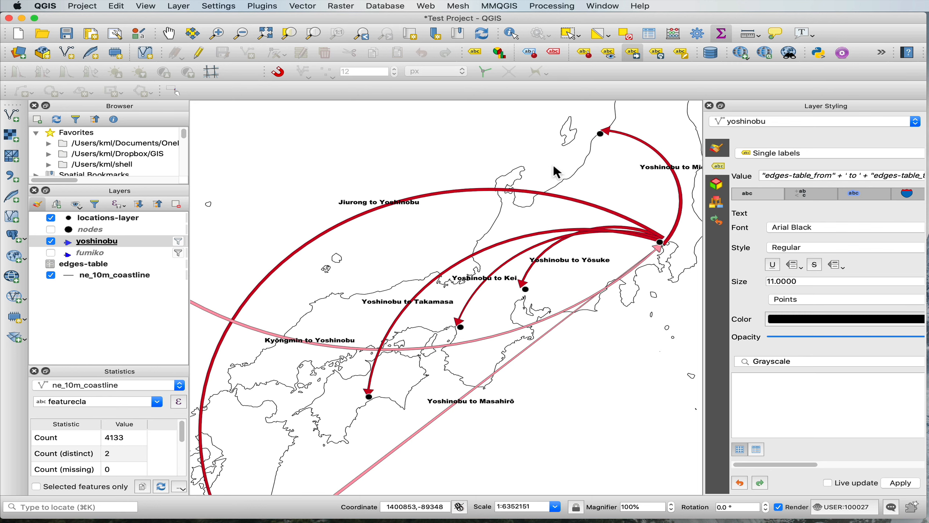
{"action": "left_click", "coordinate": [630, 55]}
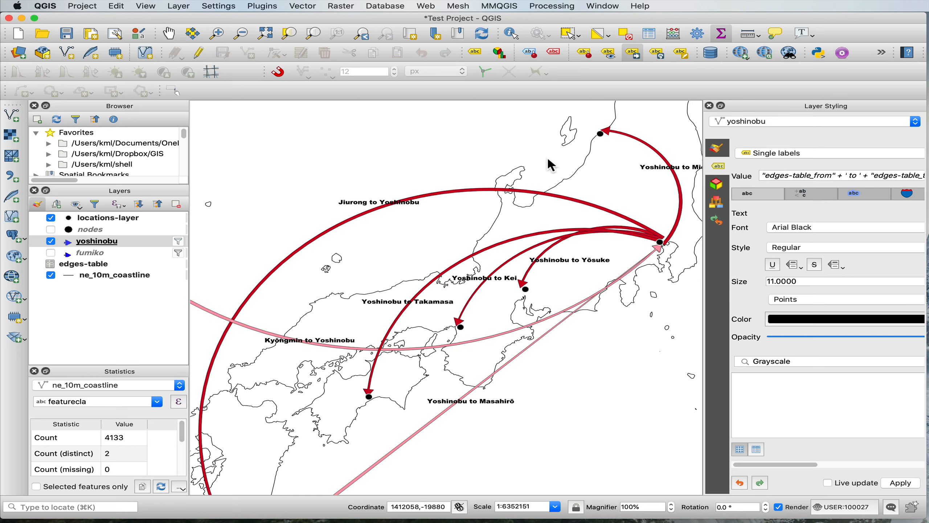
Turn off labels for the yoshinobu layer, apply the change, and make the fumiko layer visible.
{"action": "left_click", "coordinate": [754, 154]}
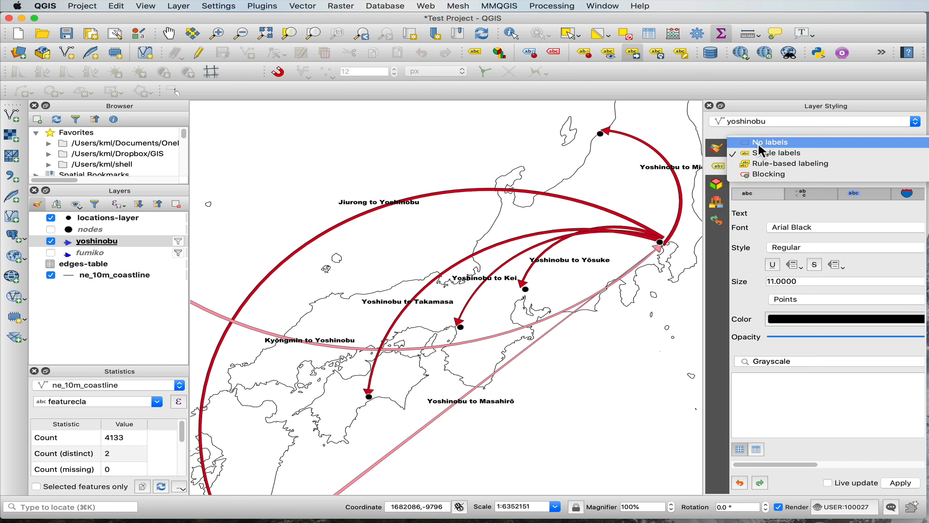
{"action": "left_click", "coordinate": [758, 142]}
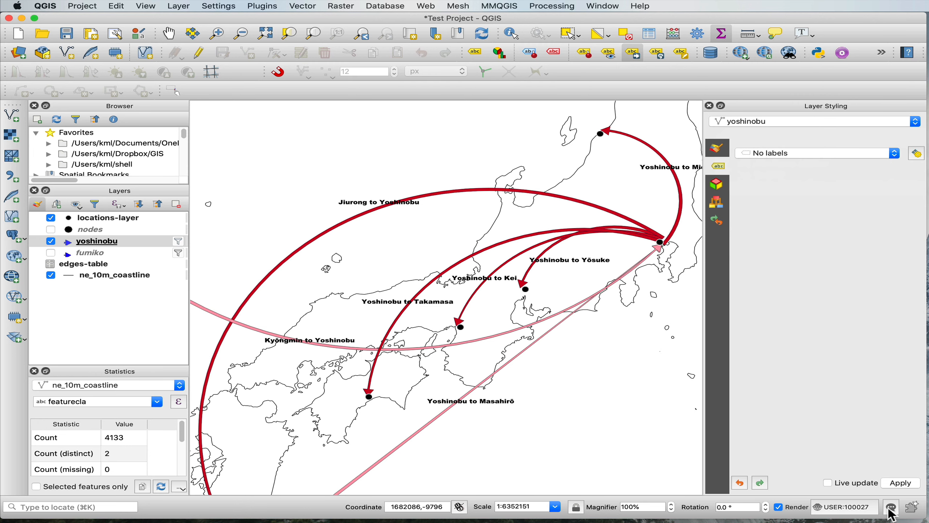
{"action": "left_click", "coordinate": [902, 484]}
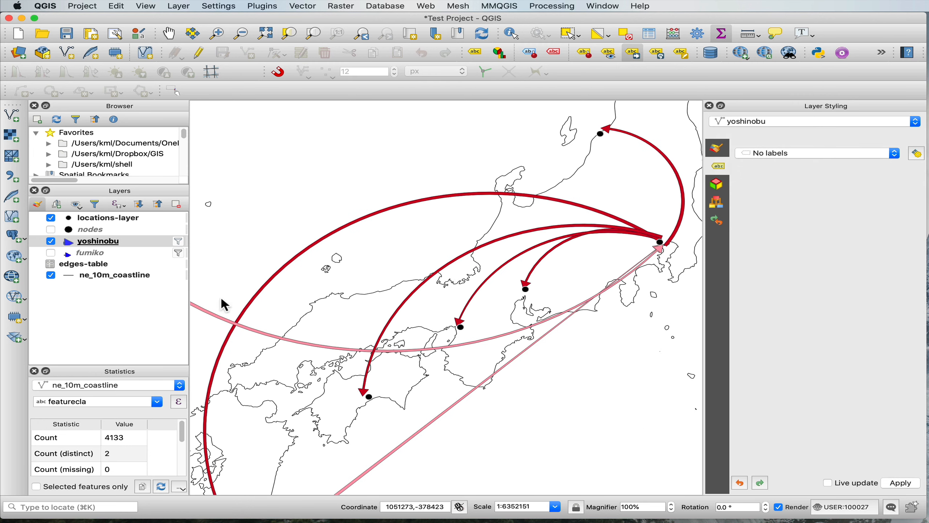
{"action": "left_click", "coordinate": [51, 253]}
Examine the combined yoshinobu and fumiko flows across Japan, Korea and China in an enlarged map view.
{"action": "scroll", "coordinate": [452, 369], "scroll_direction": "down", "scroll_amount": 1}
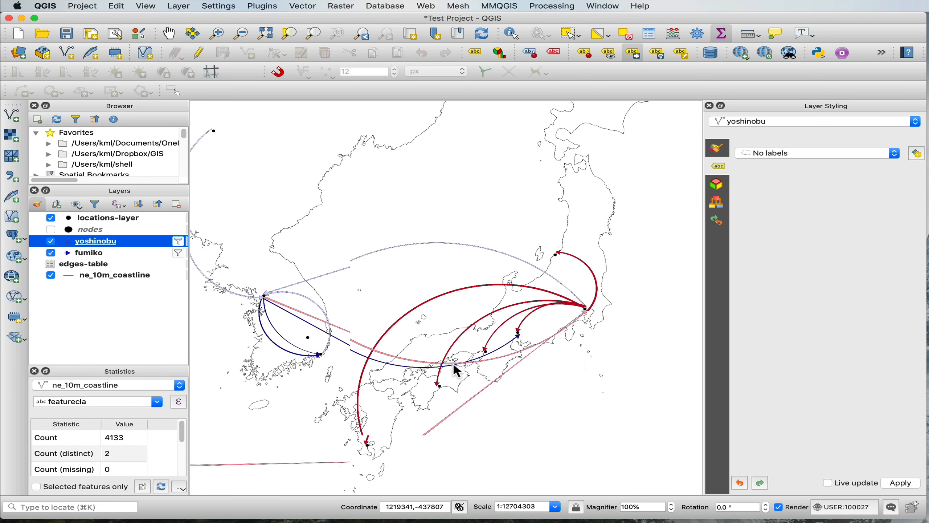
{"action": "left_click", "coordinate": [169, 34]}
{"action": "left_click_drag", "start_coordinate": [366, 329], "coordinate": [485, 254]}
{"action": "scroll", "coordinate": [454, 292], "scroll_direction": "down", "scroll_amount": 1}
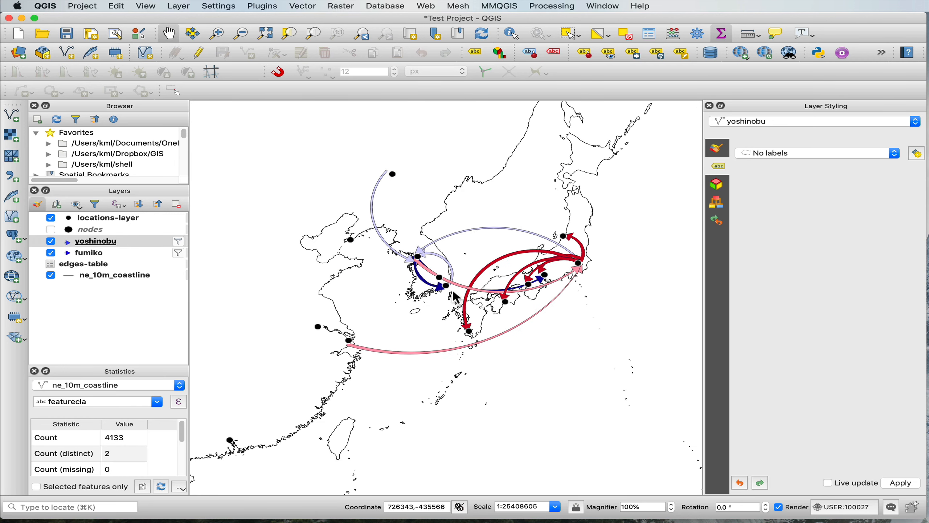
{"action": "left_click_drag", "start_coordinate": [492, 298], "coordinate": [457, 348]}
{"action": "scroll", "coordinate": [446, 344], "scroll_direction": "up", "scroll_amount": 1}
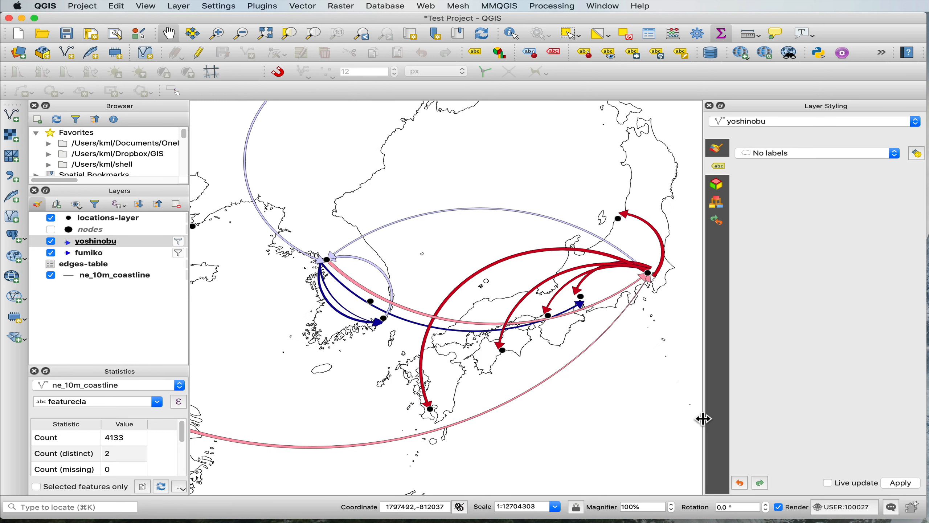
{"action": "left_click_drag", "start_coordinate": [703, 418], "coordinate": [755, 419]}
{"action": "left_click_drag", "start_coordinate": [926, 517], "coordinate": [928, 522]}
{"action": "scroll", "coordinate": [544, 379], "scroll_direction": "down", "scroll_amount": 1}
{"action": "left_click_drag", "start_coordinate": [481, 377], "coordinate": [462, 366]}
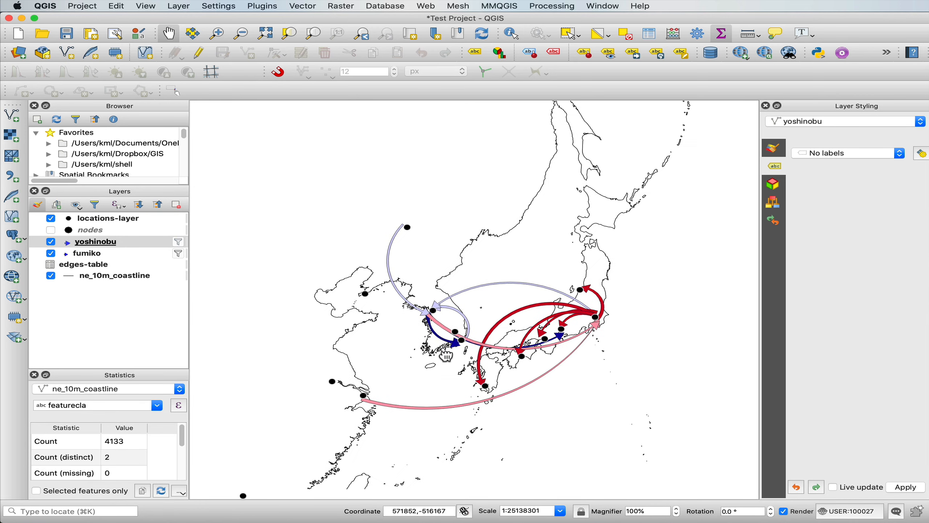
{"action": "scroll", "coordinate": [462, 366], "scroll_direction": "up", "scroll_amount": 1}
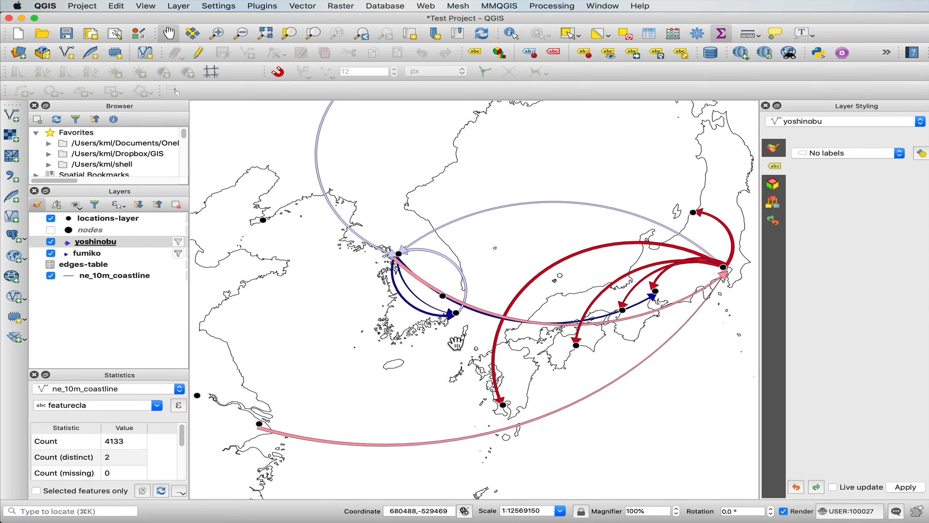
{"action": "left_click_drag", "start_coordinate": [371, 285], "coordinate": [366, 321]}
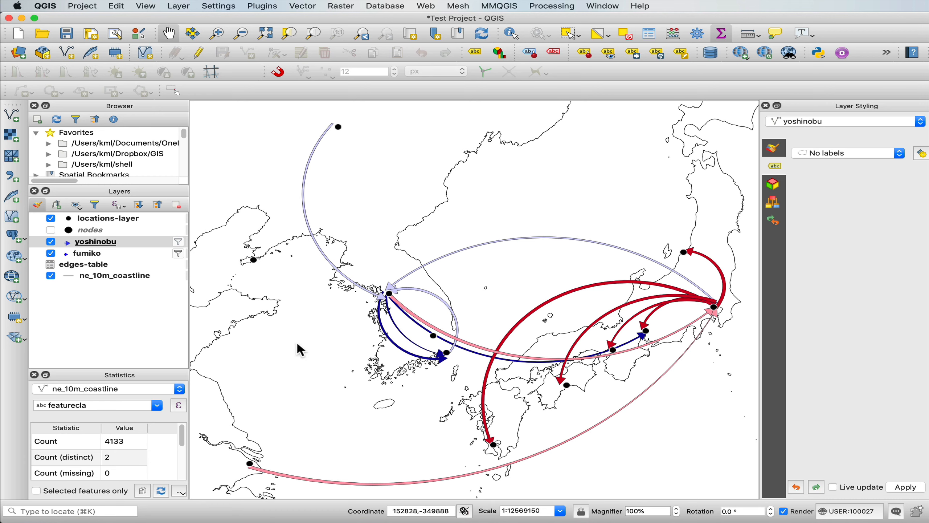
Clear the data-defined override on the yoshinobu layer's arrow offset, set the offset to 0 mm, and apply it.
{"action": "left_click", "coordinate": [146, 243]}
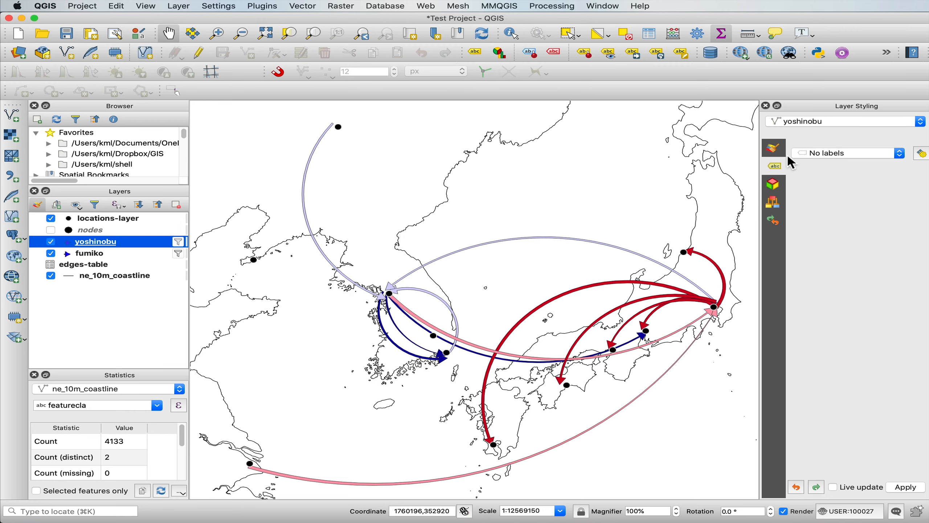
{"action": "left_click", "coordinate": [773, 148]}
{"action": "left_click_drag", "start_coordinate": [760, 154], "coordinate": [559, 161]}
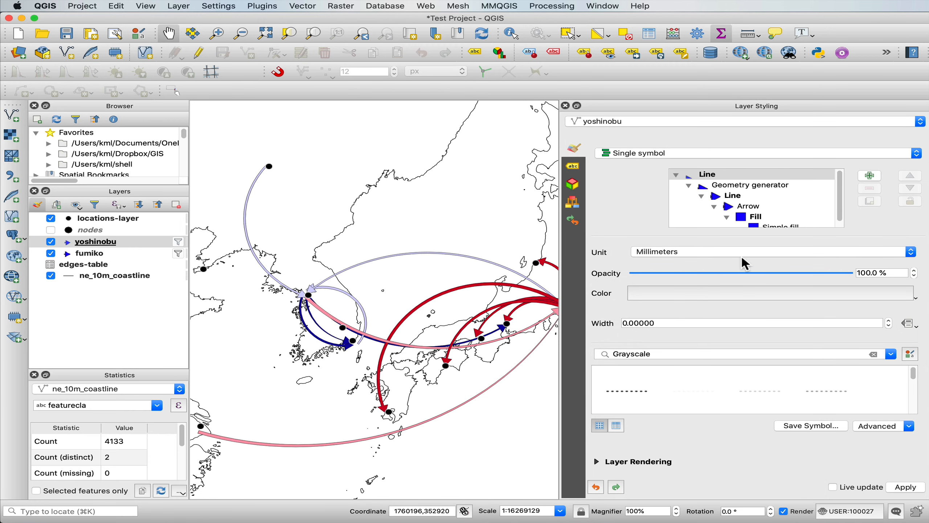
{"action": "scroll", "coordinate": [759, 205], "scroll_direction": "down", "scroll_amount": 1}
{"action": "left_click", "coordinate": [778, 222]}
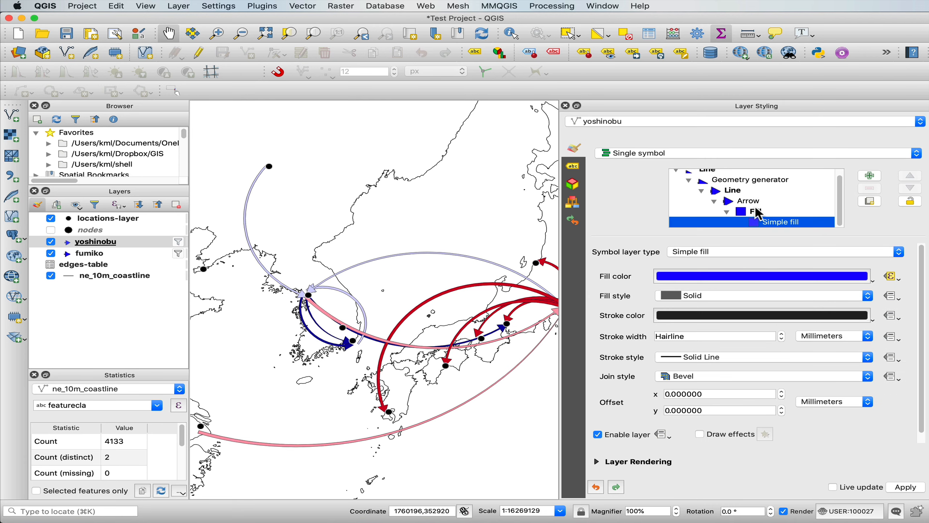
{"action": "left_click", "coordinate": [750, 201]}
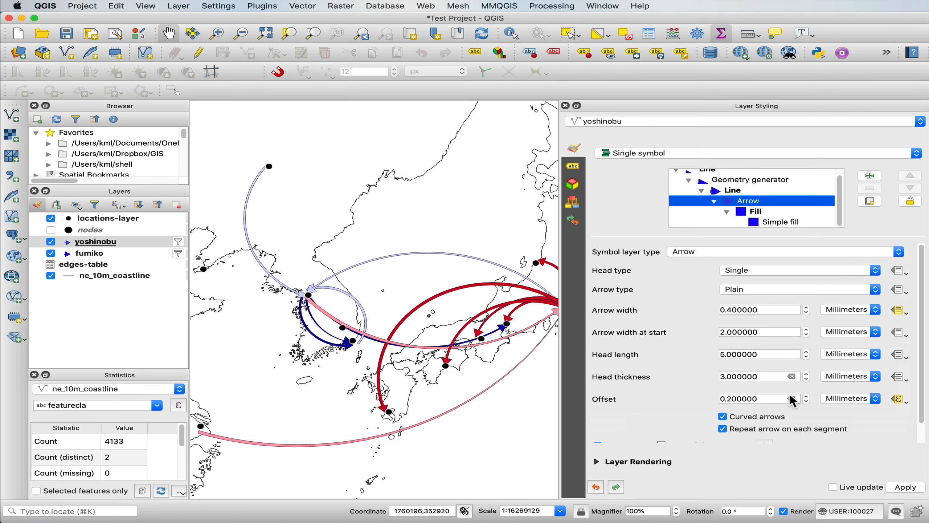
{"action": "left_click", "coordinate": [899, 399]}
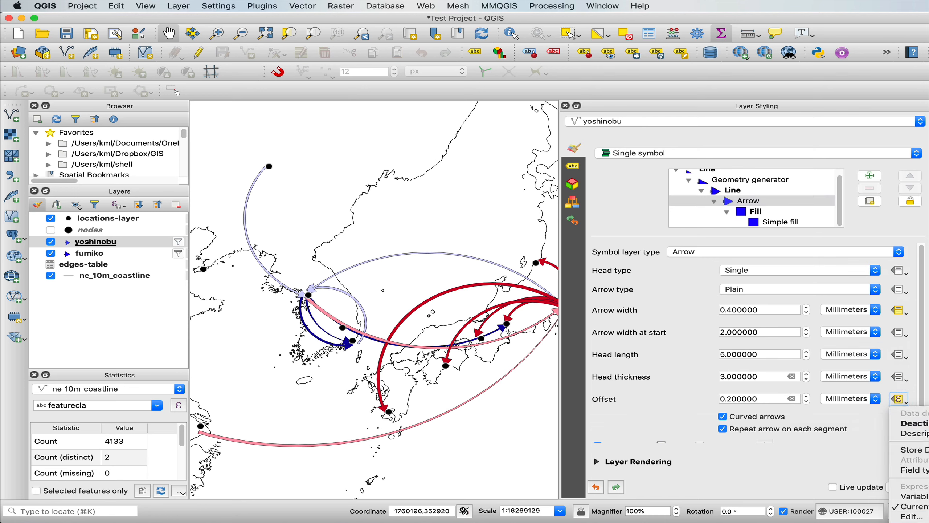
{"action": "left_click", "coordinate": [906, 522]}
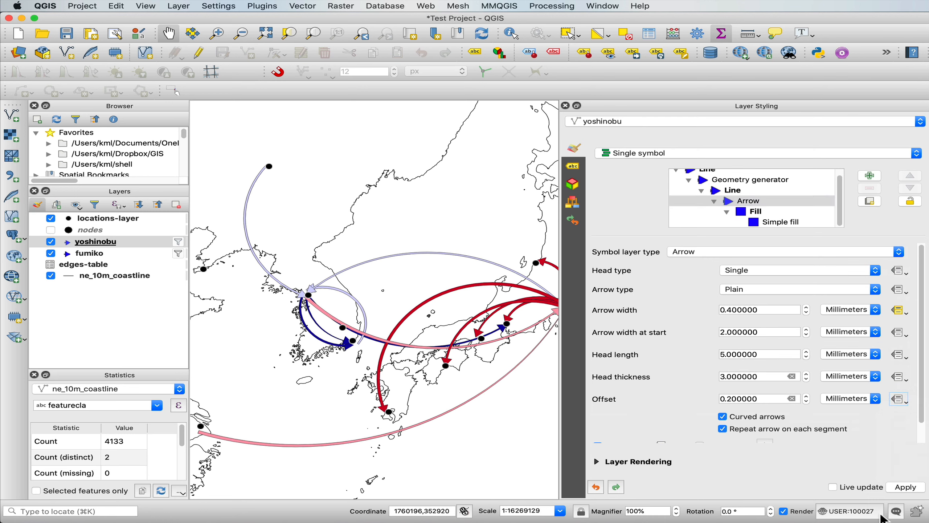
{"action": "left_click", "coordinate": [793, 399]}
{"action": "left_click", "coordinate": [906, 487]}
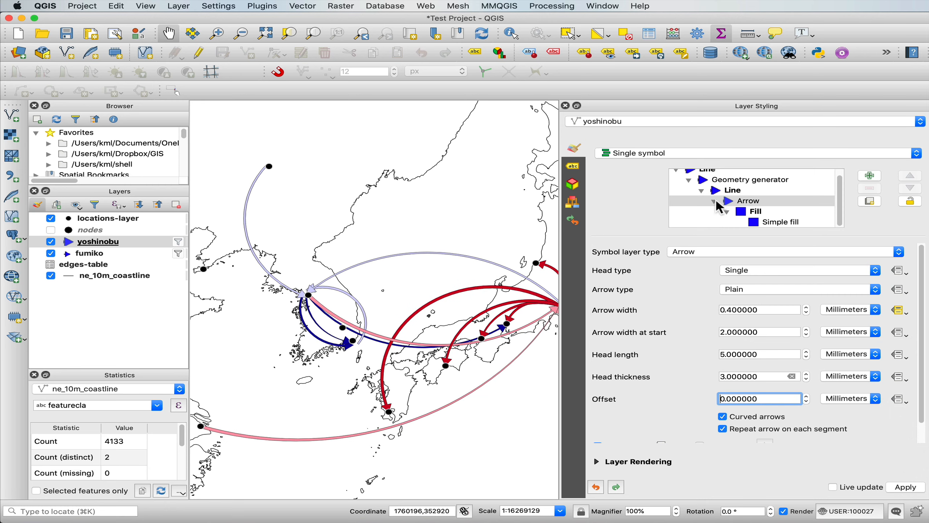
Clear the data-defined override on the fumiko layer's arrow offset, set the offset to 0 mm, and apply it.
{"action": "left_click", "coordinate": [94, 253]}
{"action": "left_click", "coordinate": [757, 227]}
{"action": "left_click", "coordinate": [753, 212]}
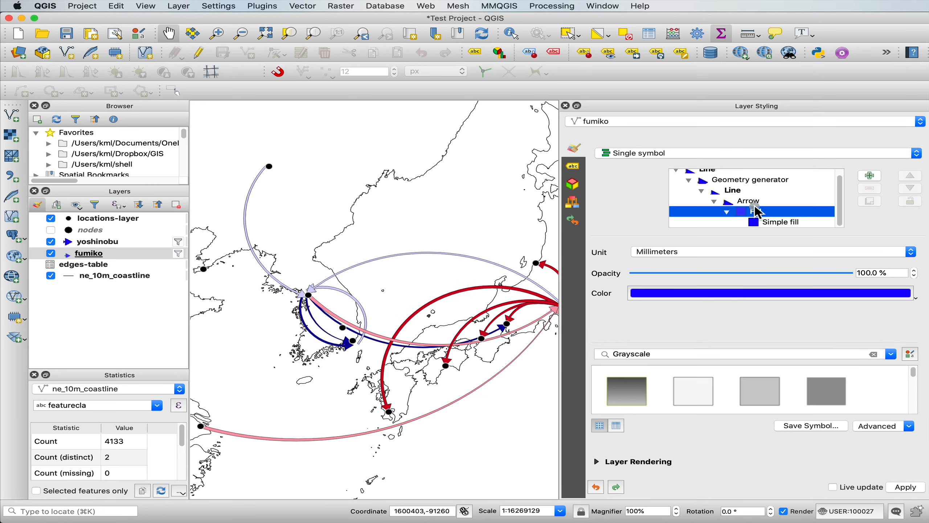
{"action": "left_click", "coordinate": [748, 201]}
{"action": "left_click", "coordinate": [900, 398]}
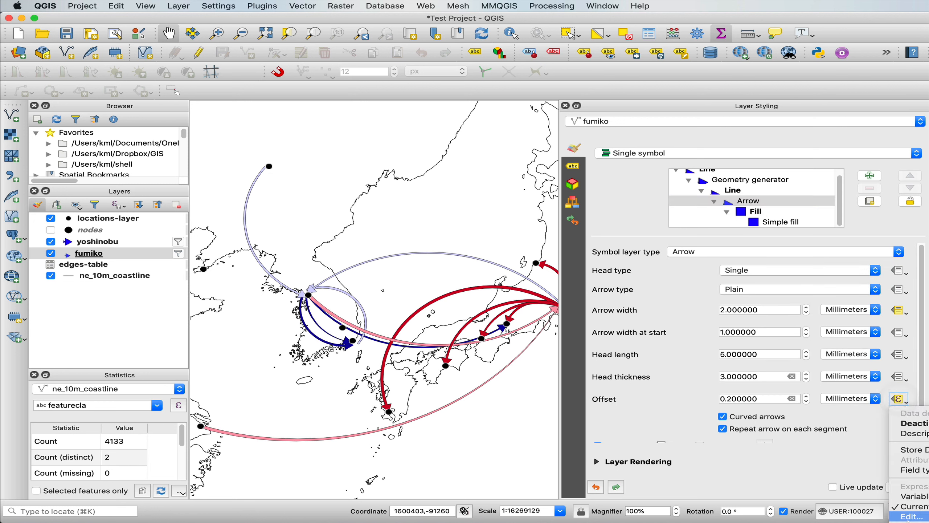
{"action": "left_click", "coordinate": [898, 509]}
{"action": "left_click", "coordinate": [792, 398]}
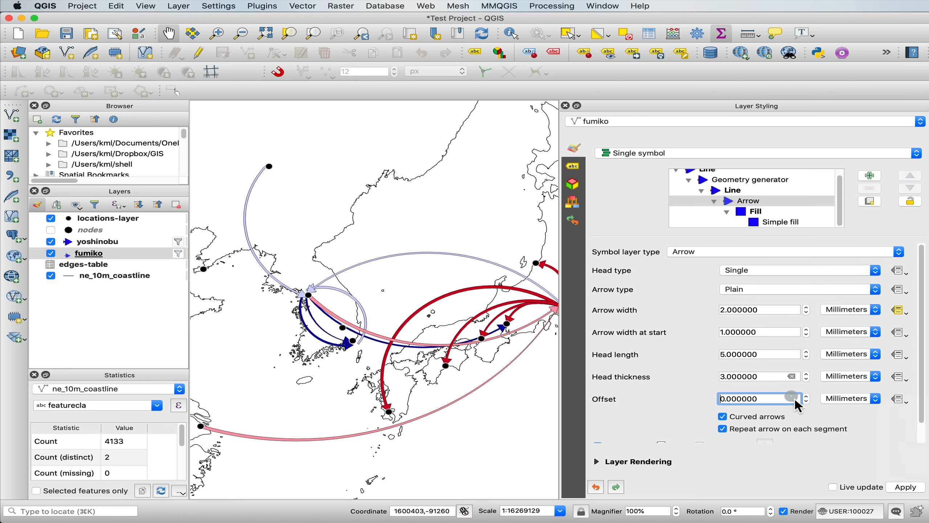
{"action": "left_click", "coordinate": [905, 487]}
{"action": "left_click_drag", "start_coordinate": [350, 369], "coordinate": [347, 338]}
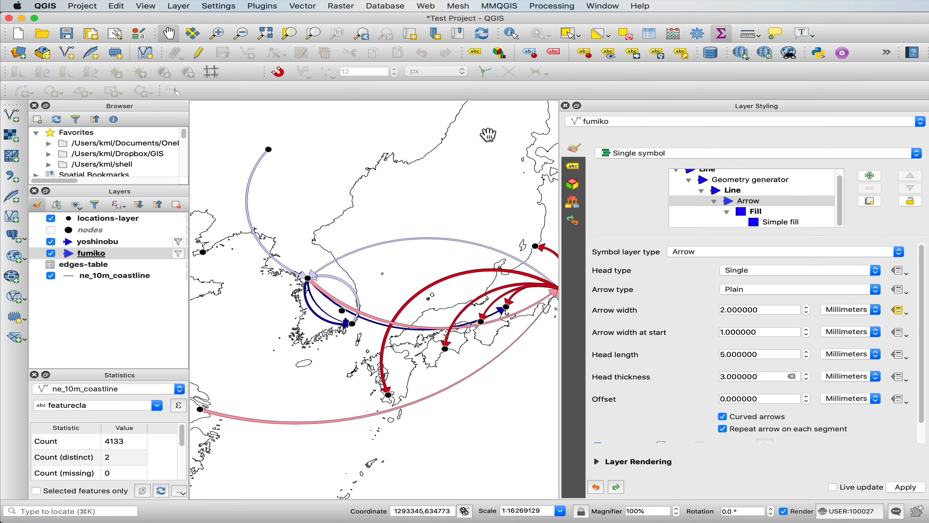
Start a new GeoPackage layer and set its database file to line-labels in the Network Screencast 2 folder.
{"action": "left_click", "coordinate": [176, 7]}
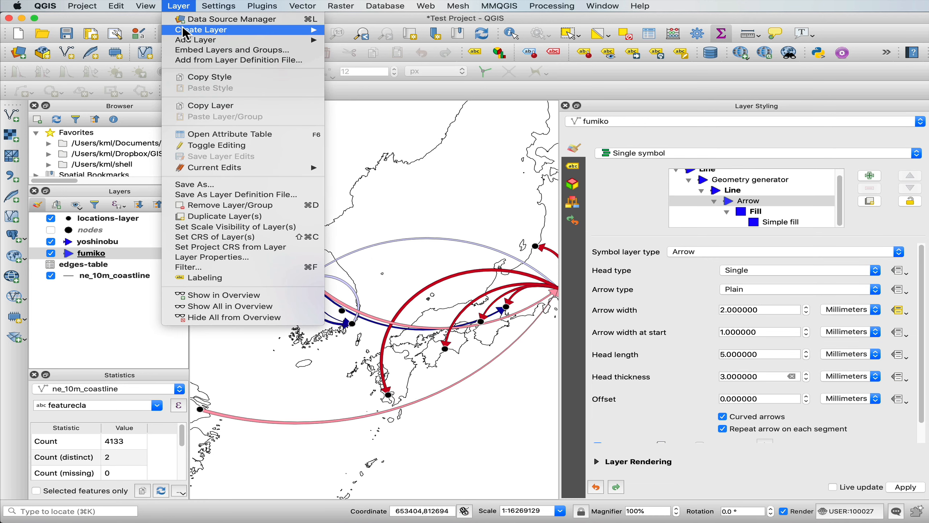
{"action": "mouse_move", "coordinate": [184, 30]}
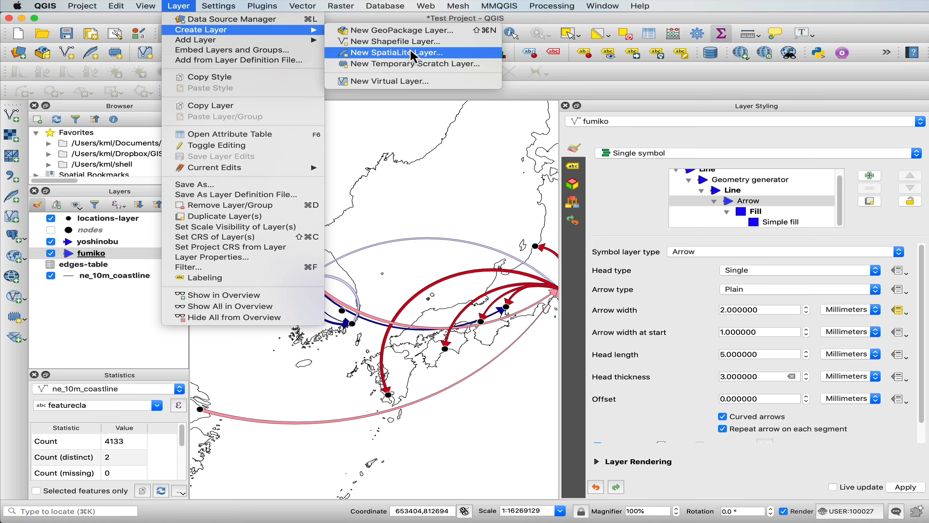
{"action": "left_click", "coordinate": [411, 31]}
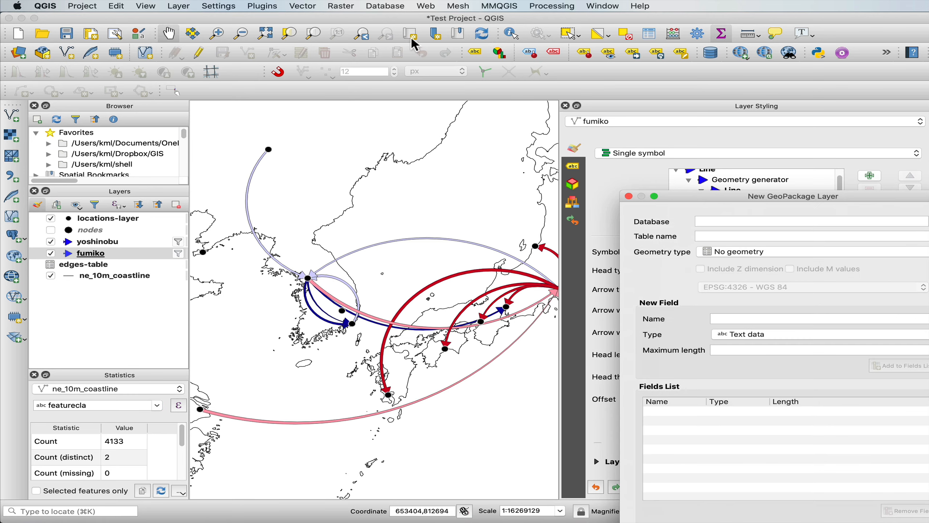
{"action": "left_click_drag", "start_coordinate": [706, 198], "coordinate": [330, 132]}
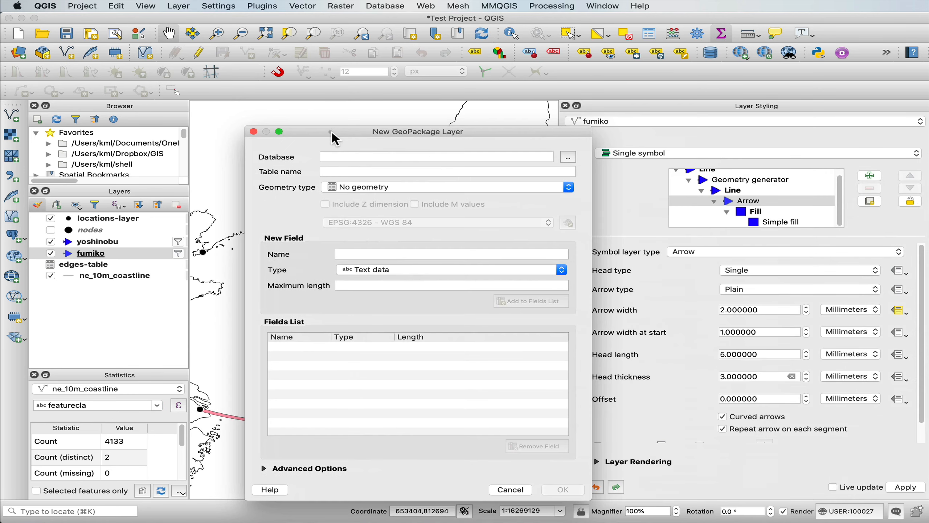
{"action": "left_click", "coordinate": [569, 158]}
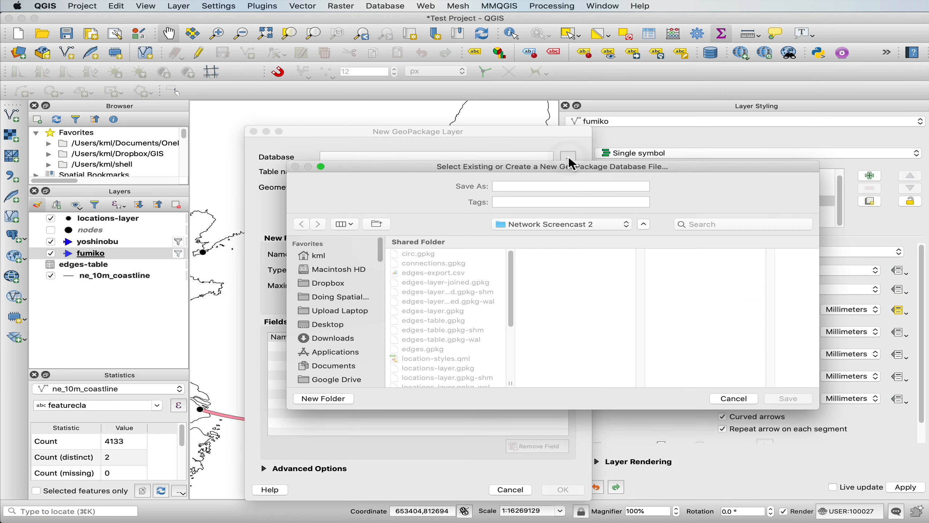
{"action": "left_click", "coordinate": [535, 184]}
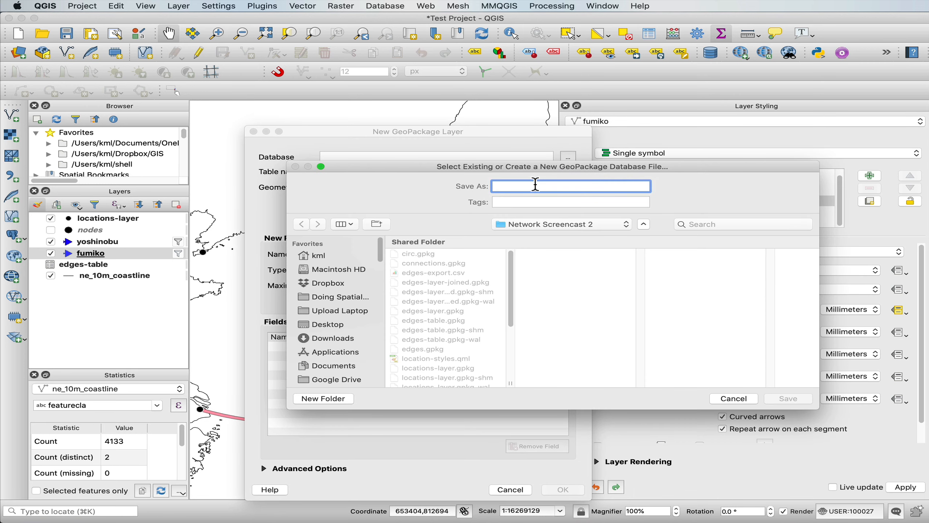
{"action": "type", "text": "line-label"}
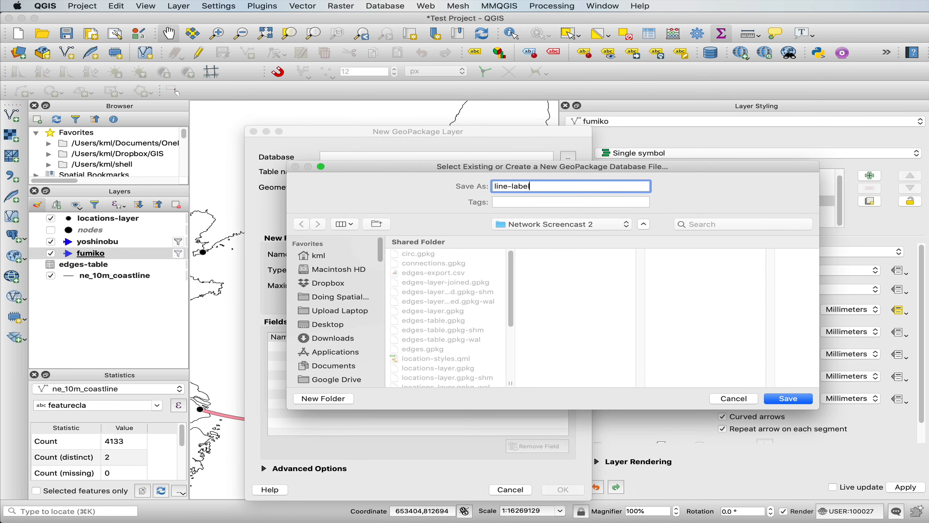
{"action": "type", "text": "s"}
{"action": "key", "text": "Return"}
Set the new layer's geometry type to Line and its CRS to the project CRS, USER:100027 - Ortho Dalian.
{"action": "left_click", "coordinate": [418, 187]}
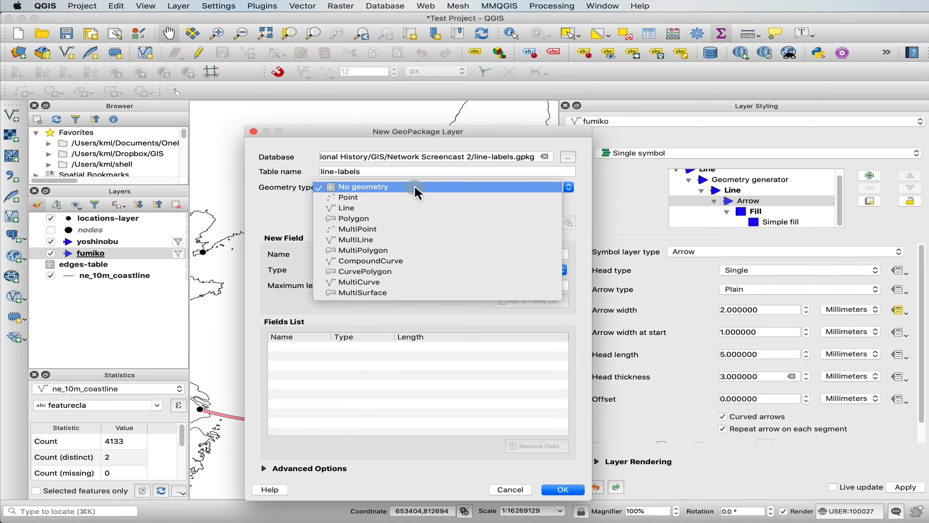
{"action": "left_click", "coordinate": [397, 209]}
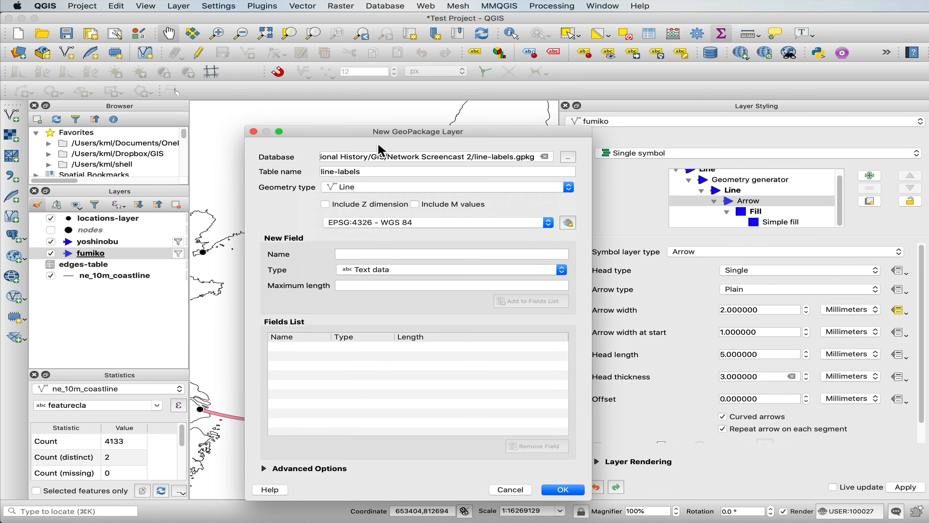
{"action": "left_click_drag", "start_coordinate": [379, 134], "coordinate": [429, 102]}
{"action": "left_click", "coordinate": [441, 188]}
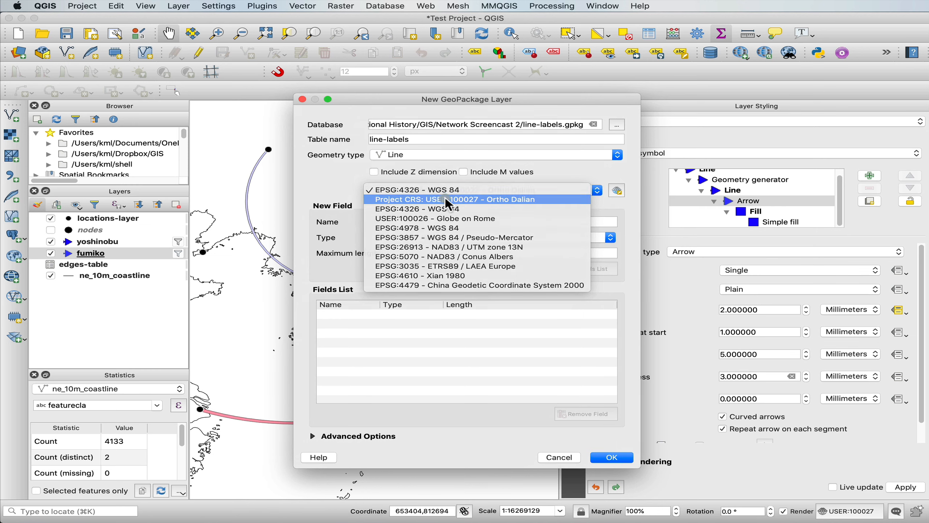
{"action": "left_click", "coordinate": [445, 199]}
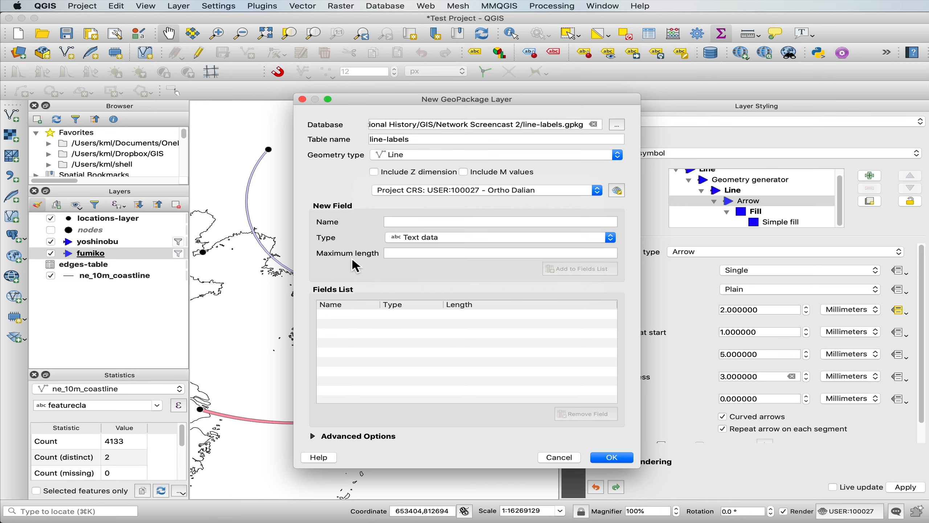
Add a text field named label to the fields list and create the line-labels layer.
{"action": "left_click", "coordinate": [418, 222]}
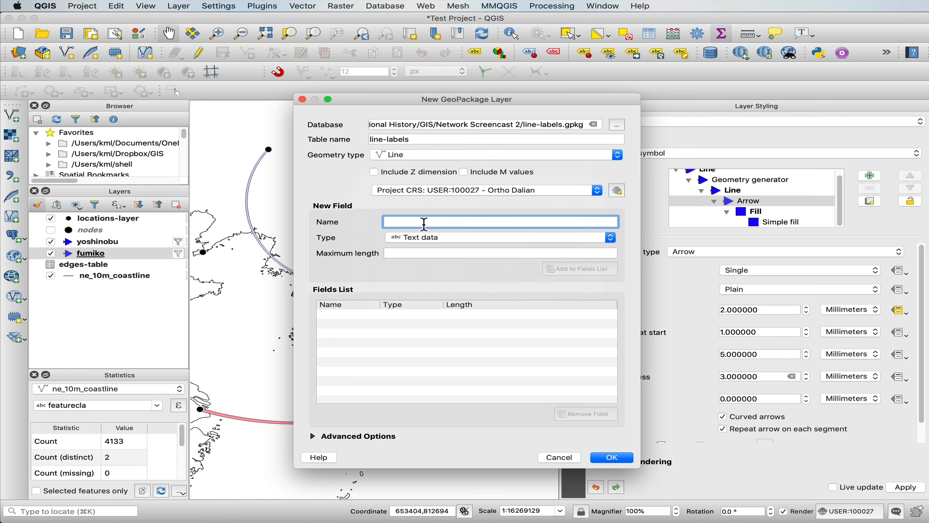
{"action": "type", "text": "label"}
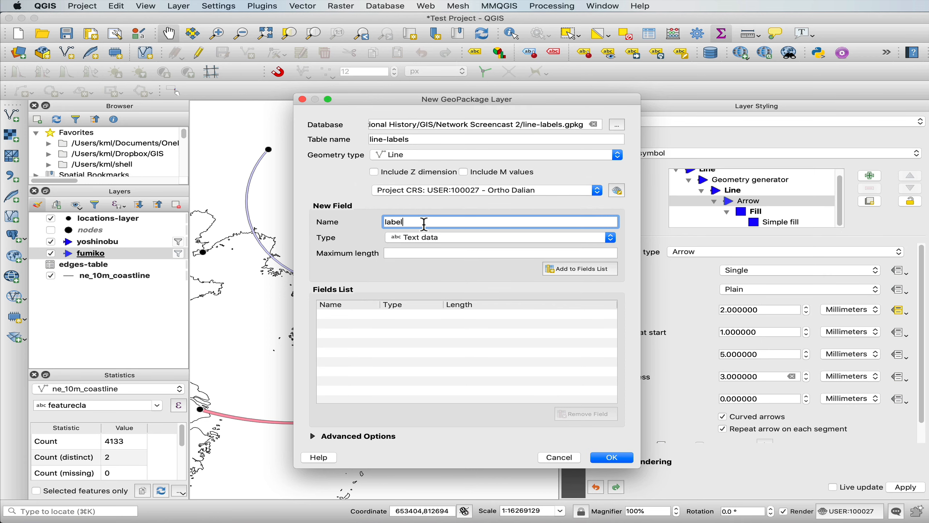
{"action": "left_click", "coordinate": [566, 273]}
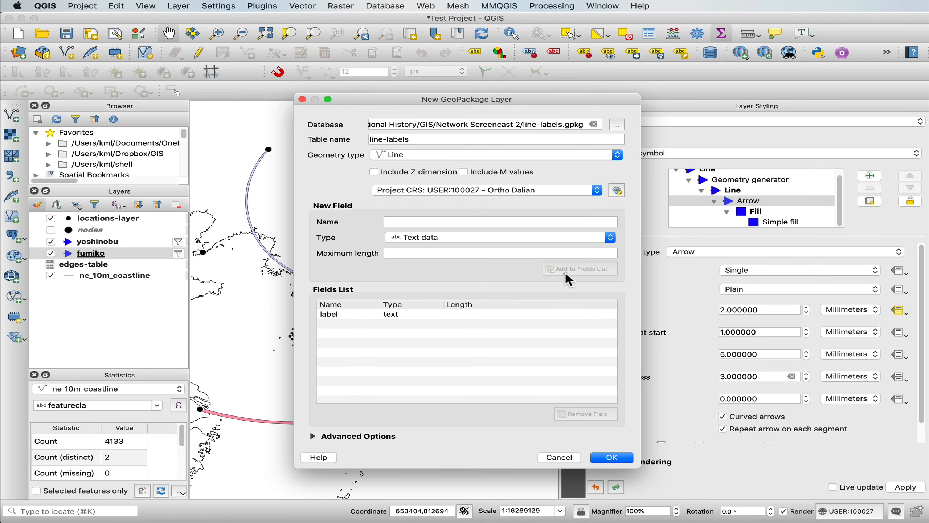
{"action": "left_click", "coordinate": [606, 458]}
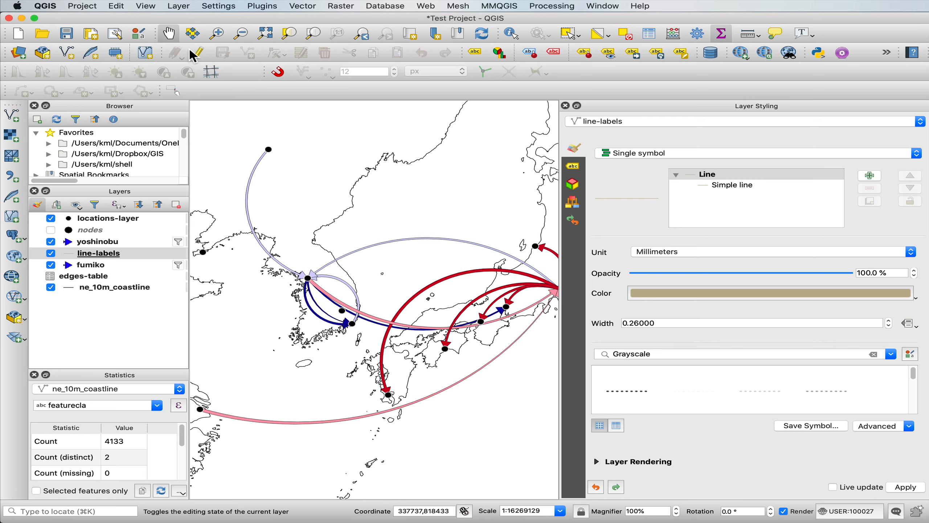
Enable editing on line-labels and digitize a five-vertex line along the crest of the large pale-blue arc between Korea and Japan.
{"action": "left_click", "coordinate": [202, 51]}
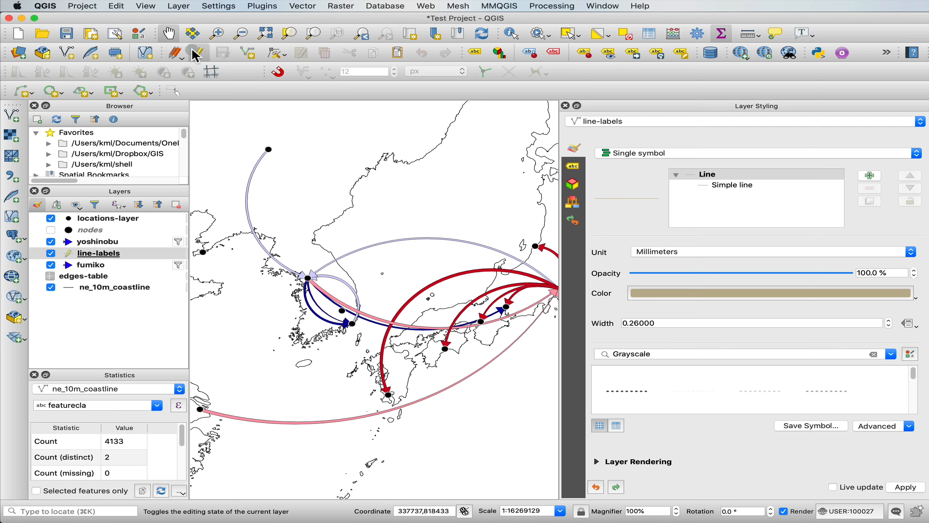
{"action": "left_click", "coordinate": [247, 53]}
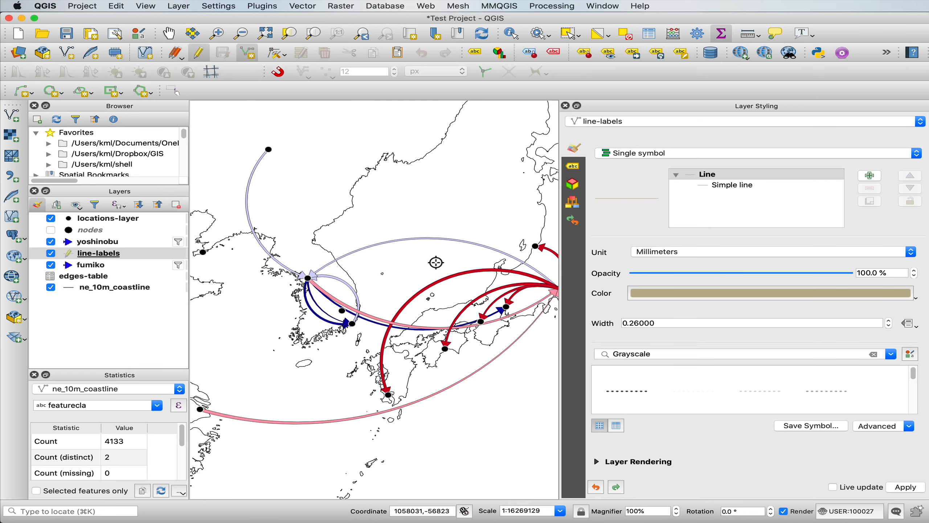
{"action": "scroll", "coordinate": [436, 263], "scroll_direction": "up", "scroll_amount": 1}
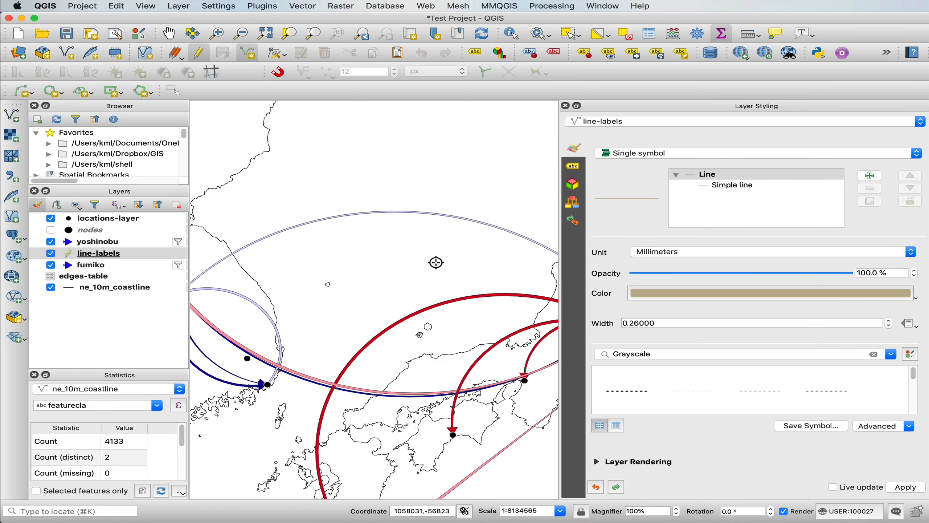
{"action": "left_click", "coordinate": [299, 225]}
{"action": "left_click", "coordinate": [358, 214]}
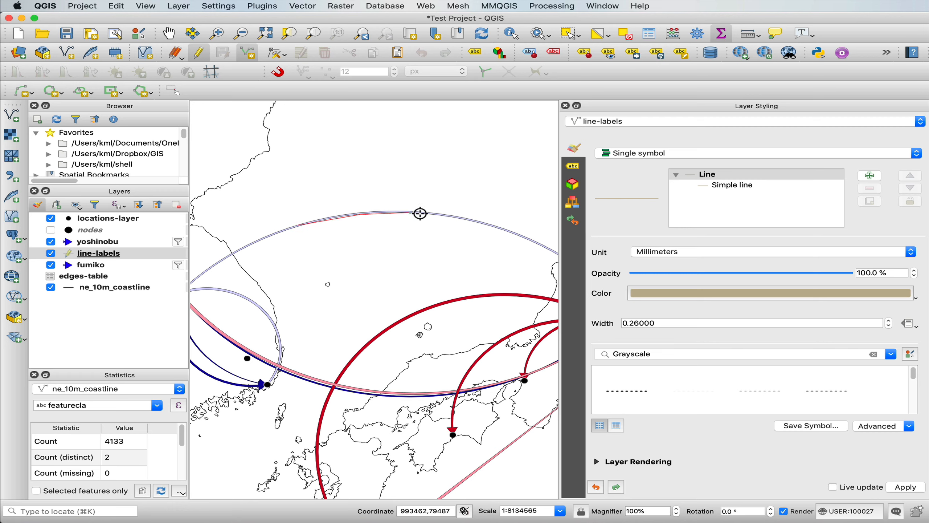
{"action": "left_click", "coordinate": [414, 213]}
{"action": "left_click", "coordinate": [465, 219]}
{"action": "left_click", "coordinate": [534, 241]}
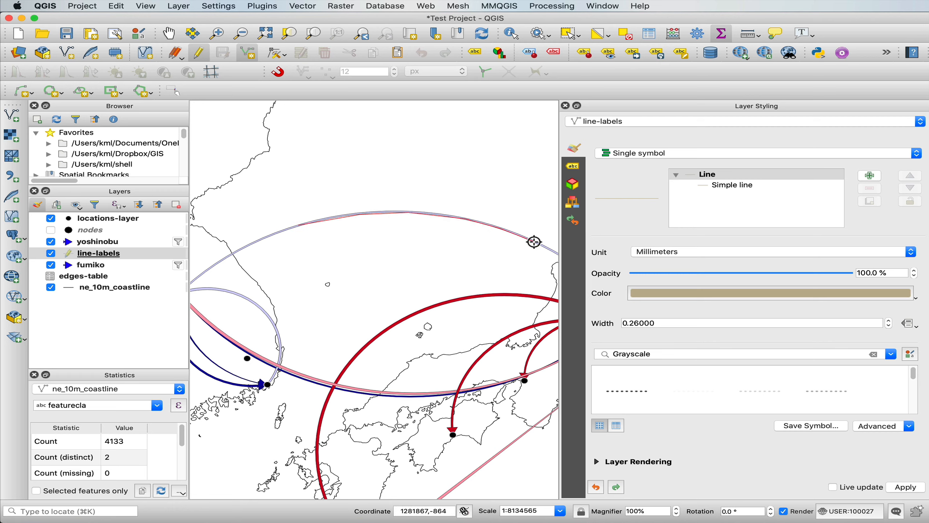
{"action": "right_click", "coordinate": [534, 242]}
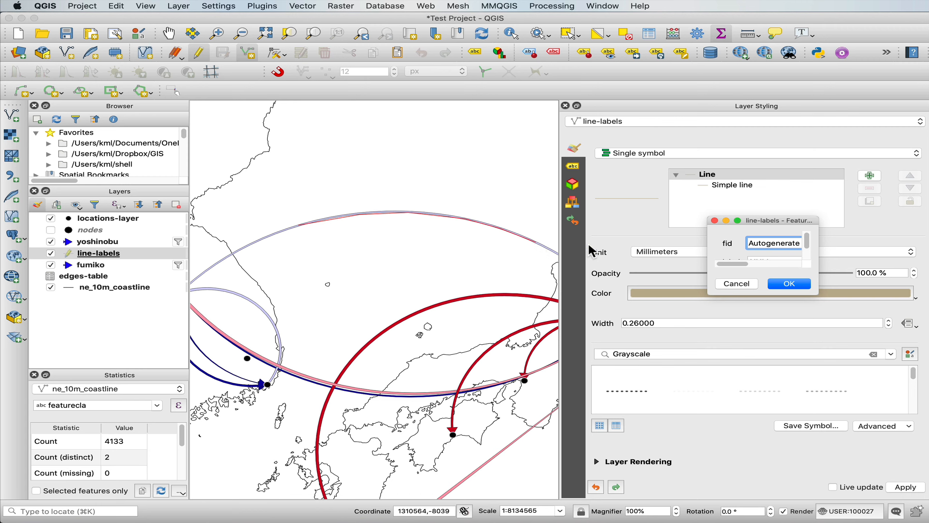
Set the new line's label attribute to "The Korea to Japan Network" and save the feature's attributes.
{"action": "left_click_drag", "start_coordinate": [738, 212], "coordinate": [600, 184]}
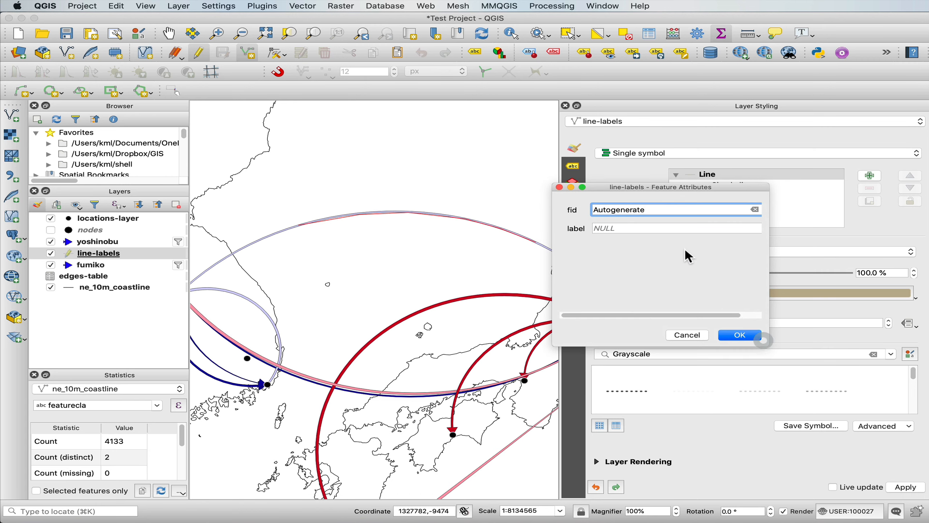
{"action": "left_click", "coordinate": [645, 229]}
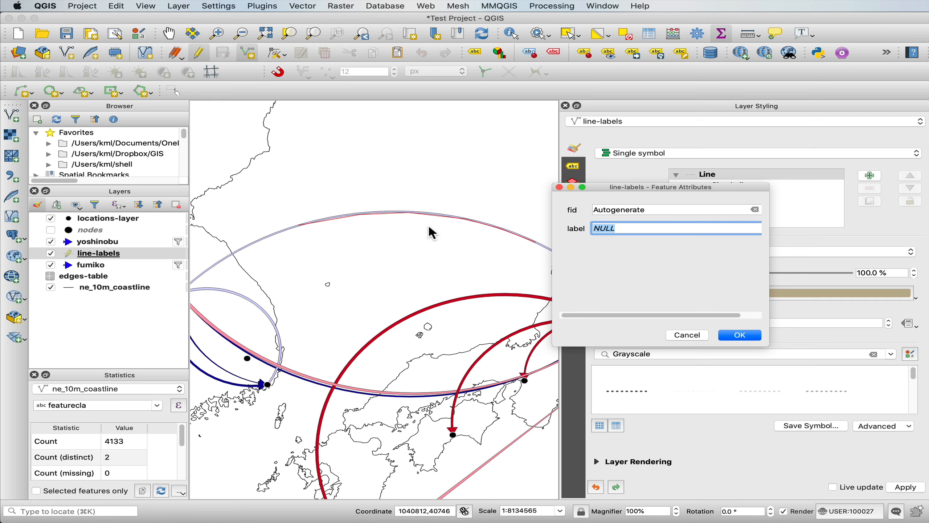
{"action": "type", "text": "The Korea"}
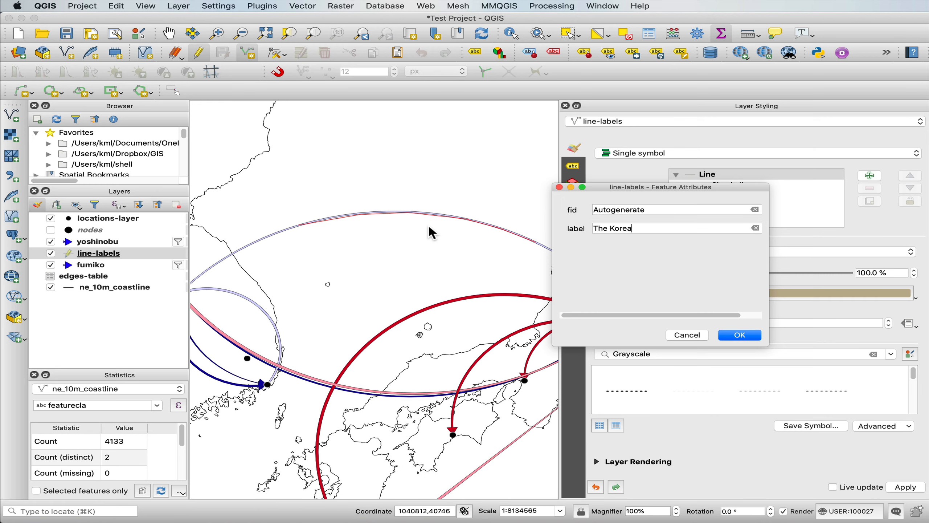
{"action": "type", "text": " to Japan Network"}
{"action": "left_click", "coordinate": [740, 334]}
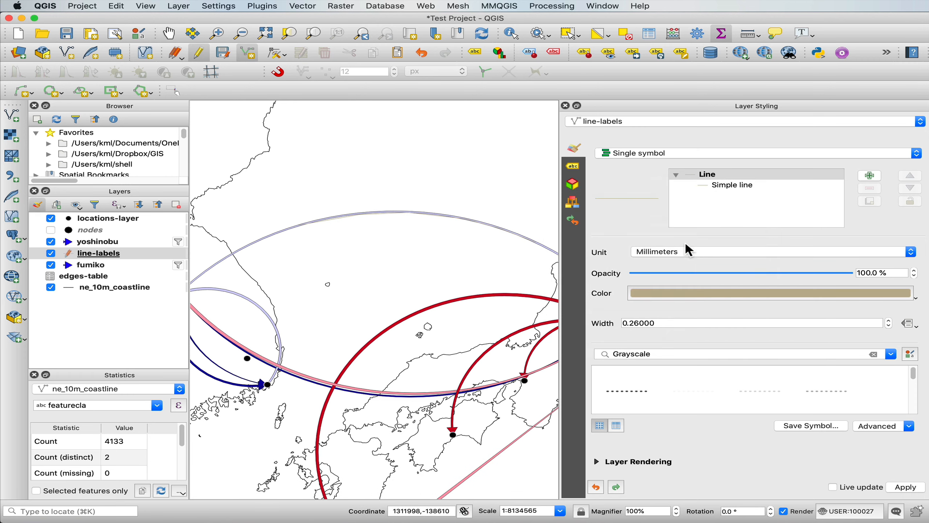
Set the line-labels layer to No symbols and enable single labels with curved placement.
{"action": "left_click", "coordinate": [651, 157]}
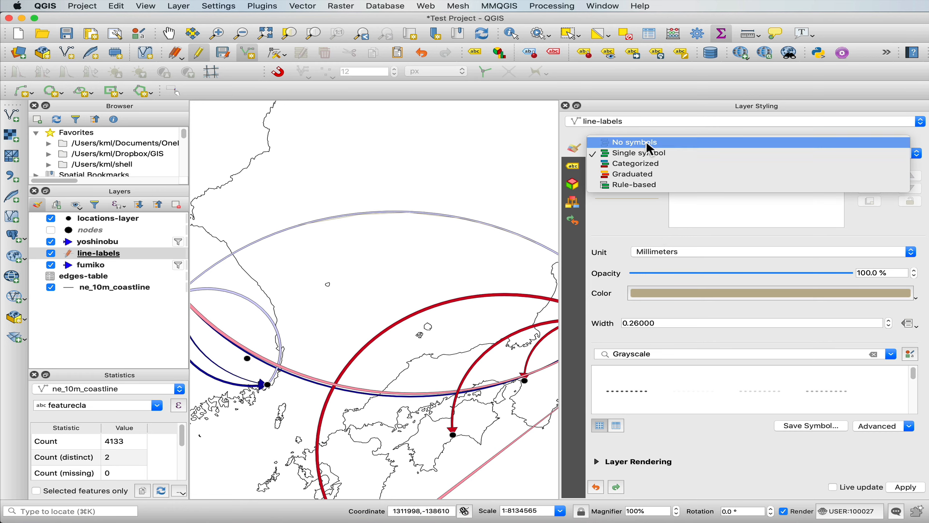
{"action": "left_click", "coordinate": [647, 143]}
{"action": "left_click", "coordinate": [573, 167]}
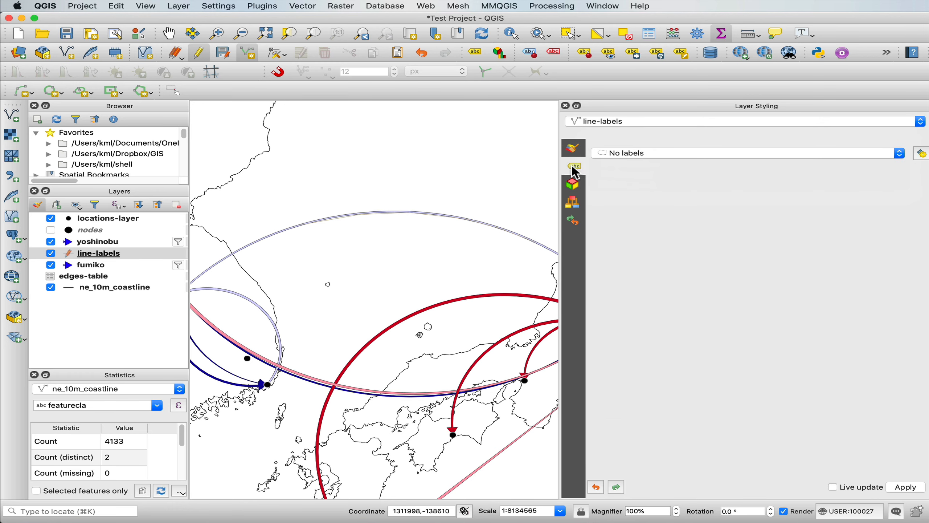
{"action": "left_click", "coordinate": [617, 153]}
{"action": "left_click", "coordinate": [618, 161]}
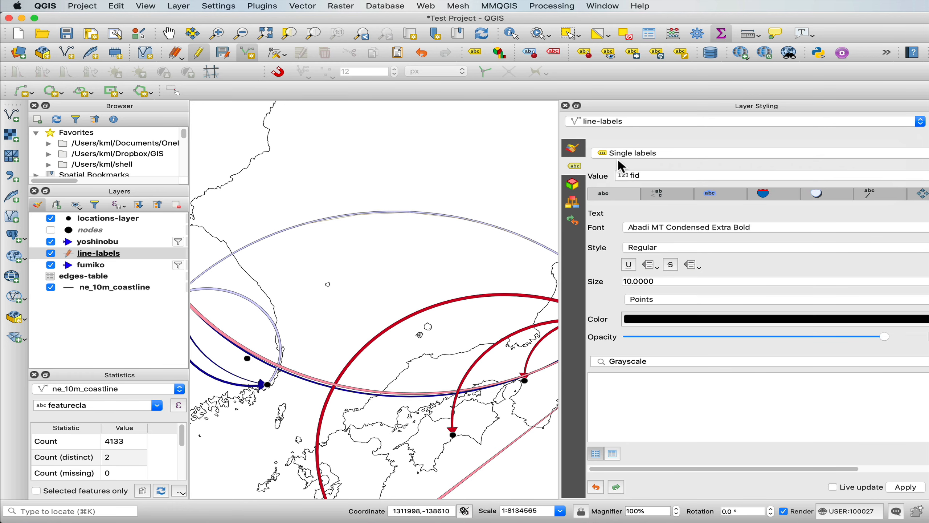
{"action": "left_click", "coordinate": [915, 195]}
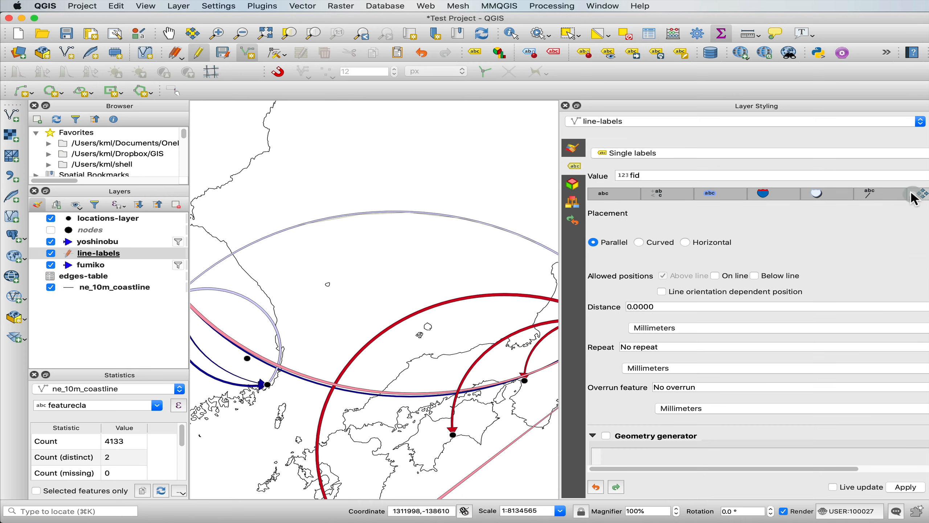
{"action": "left_click", "coordinate": [639, 242]}
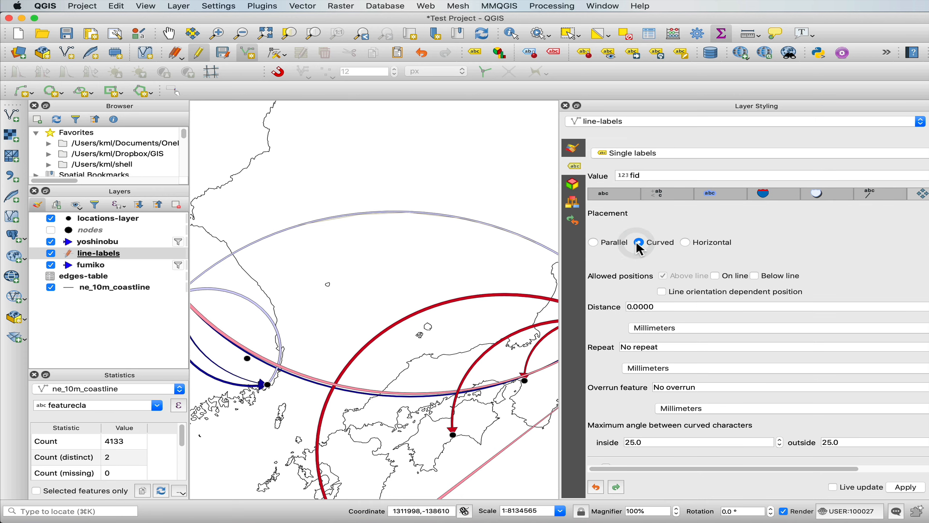
Use the label field as the line-labels layer's label value and set the label font to Arial Black.
{"action": "left_click", "coordinate": [610, 194]}
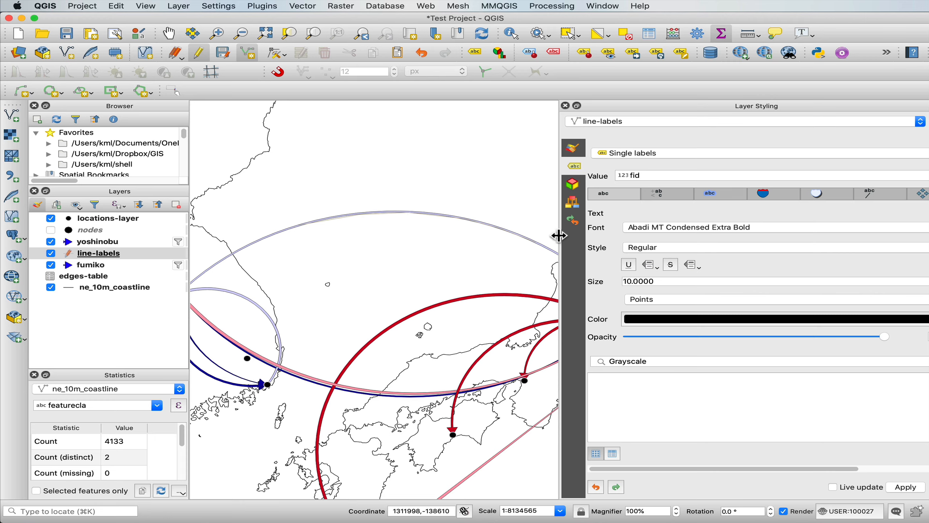
{"action": "left_click_drag", "start_coordinate": [559, 236], "coordinate": [430, 236]}
{"action": "left_click", "coordinate": [898, 178]}
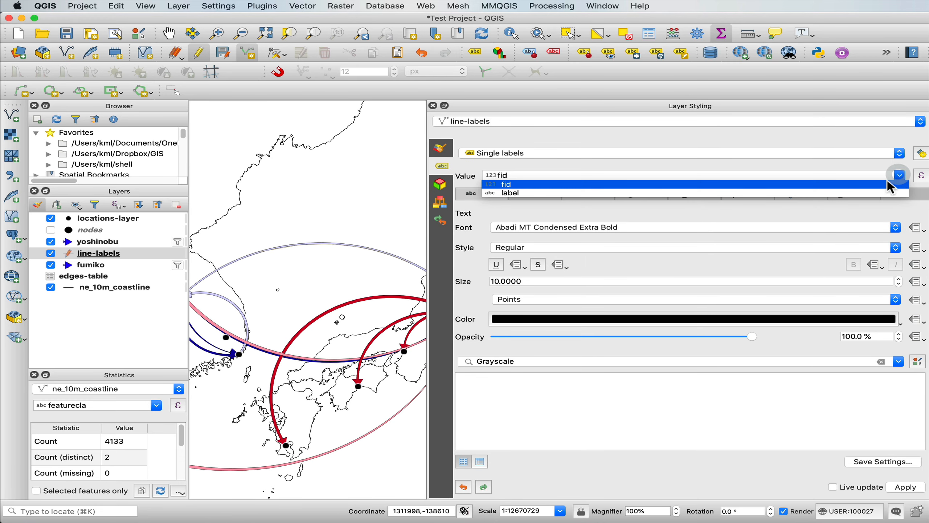
{"action": "left_click", "coordinate": [862, 192]}
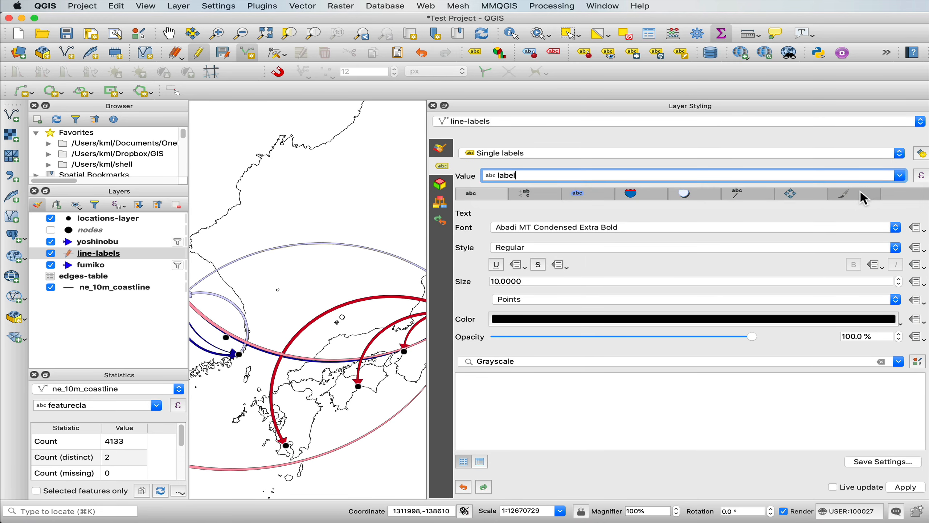
{"action": "left_click", "coordinate": [622, 227]}
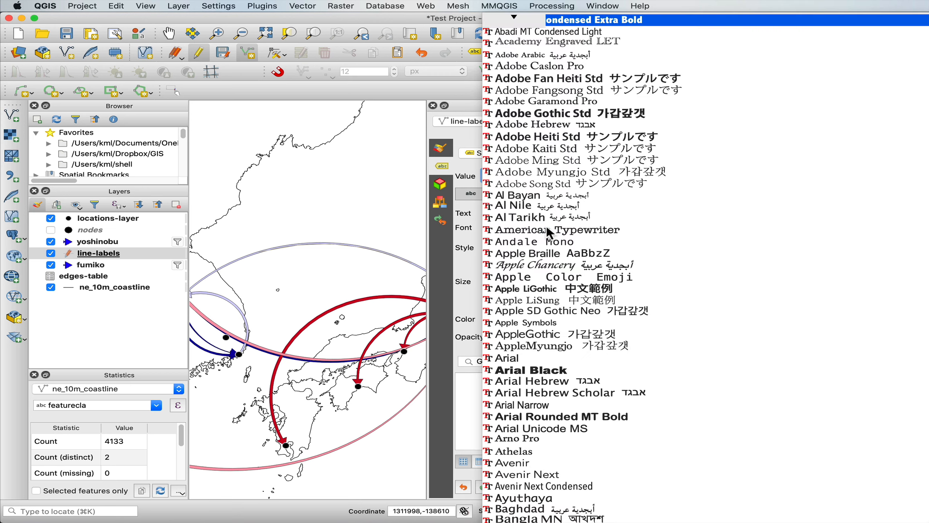
{"action": "left_click", "coordinate": [546, 371]}
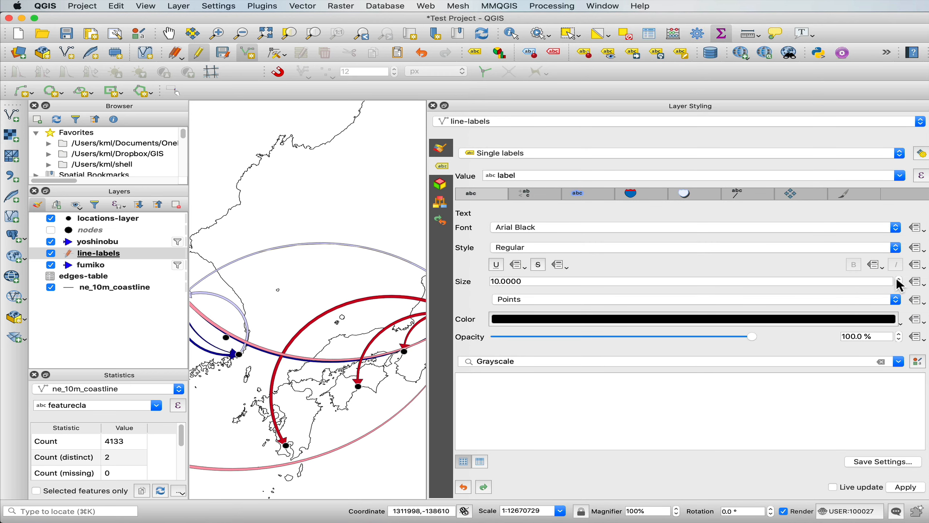
Set the line-labels label font size to 12 points and apply it.
{"action": "double_click", "coordinate": [900, 279]}
{"action": "left_click", "coordinate": [907, 487]}
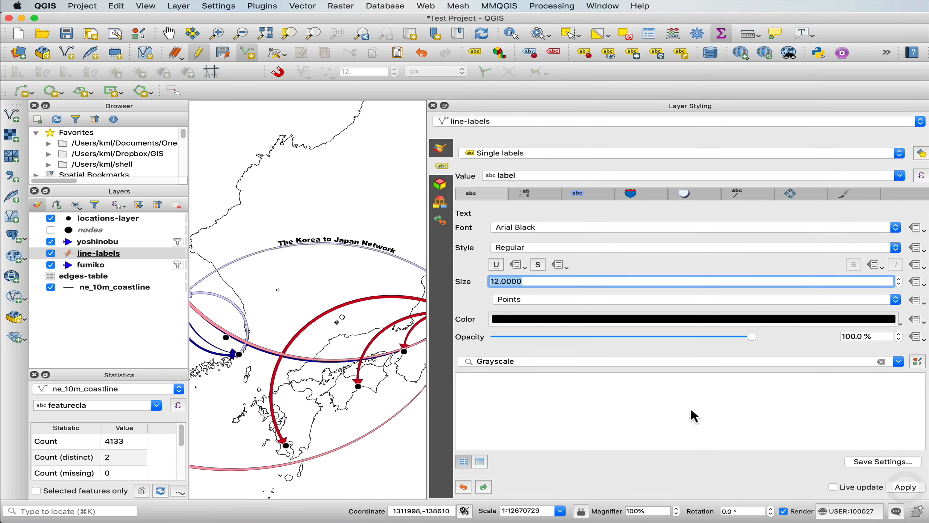
{"action": "left_click_drag", "start_coordinate": [428, 271], "coordinate": [724, 281]}
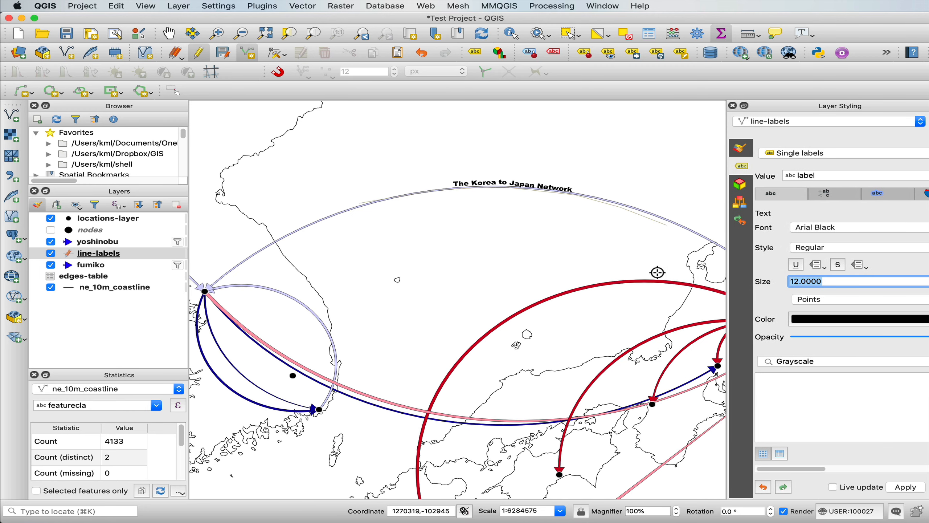
{"action": "left_click_drag", "start_coordinate": [729, 278], "coordinate": [633, 266]}
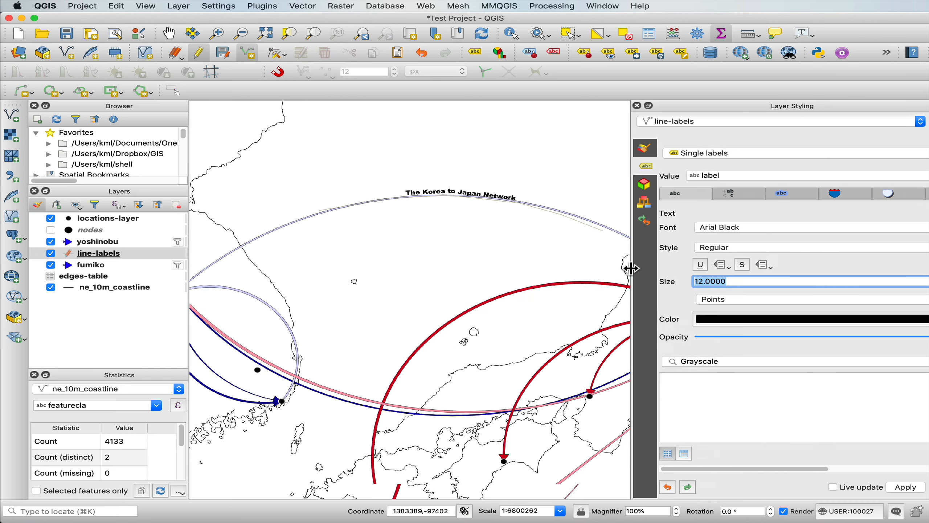
{"action": "scroll", "coordinate": [490, 262], "scroll_direction": "down", "scroll_amount": 2}
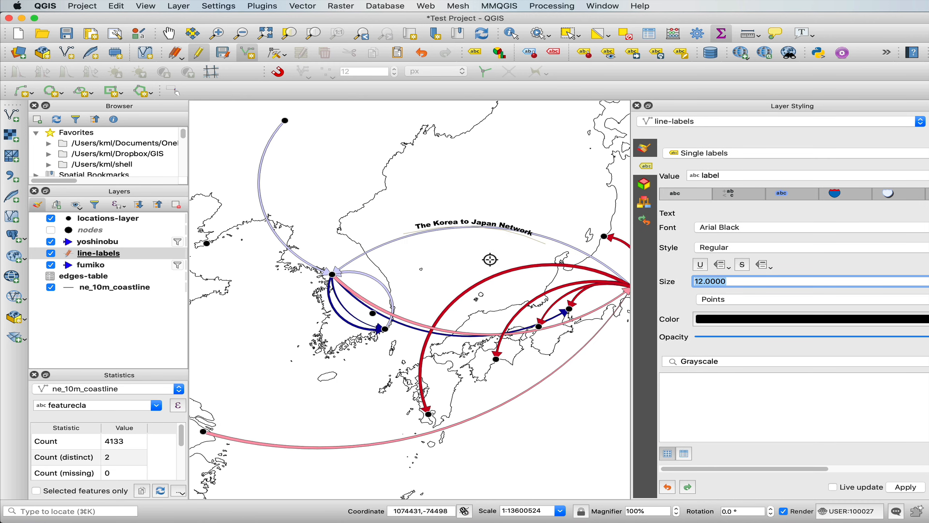
Set the line-labels layer's symbology to No symbols and apply the style.
{"action": "left_click", "coordinate": [645, 148]}
{"action": "left_click", "coordinate": [688, 158]}
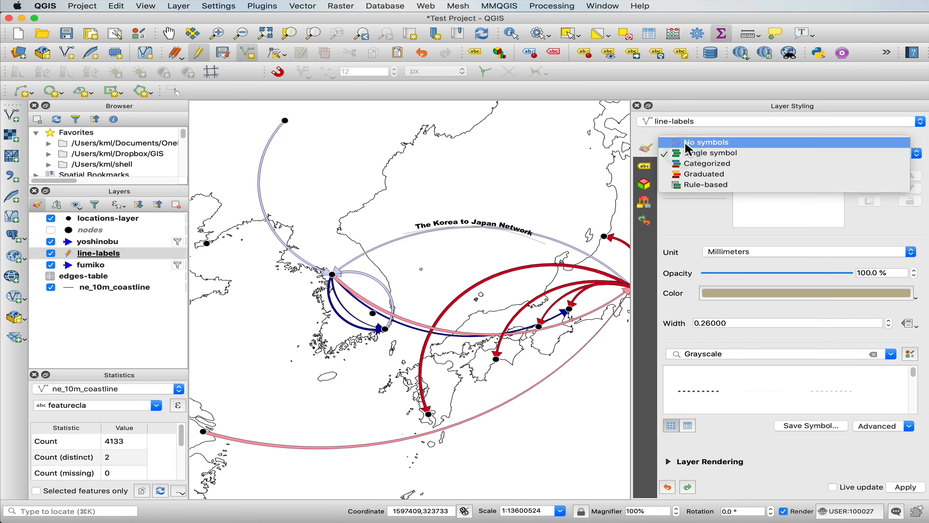
{"action": "left_click", "coordinate": [689, 143]}
{"action": "left_click", "coordinate": [907, 488]}
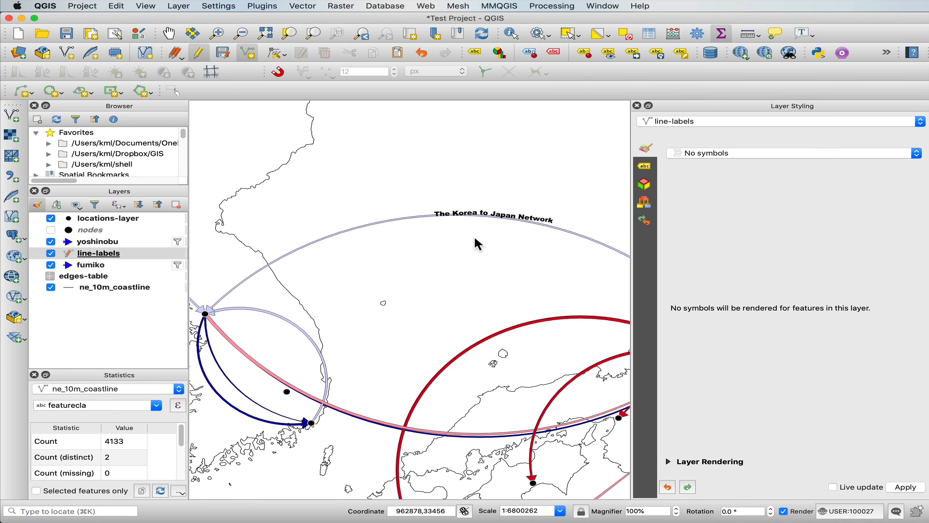
Digitize a new line in line-labels along the small pale-blue arc that curves around Korea's east coast.
{"action": "scroll", "coordinate": [491, 239], "scroll_direction": "down", "scroll_amount": 1}
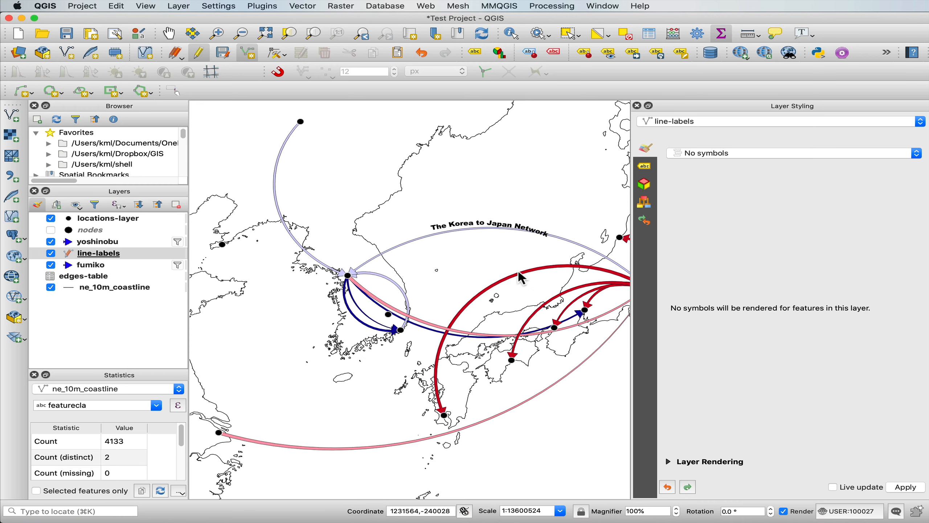
{"action": "scroll", "coordinate": [481, 299], "scroll_direction": "up", "scroll_amount": 1}
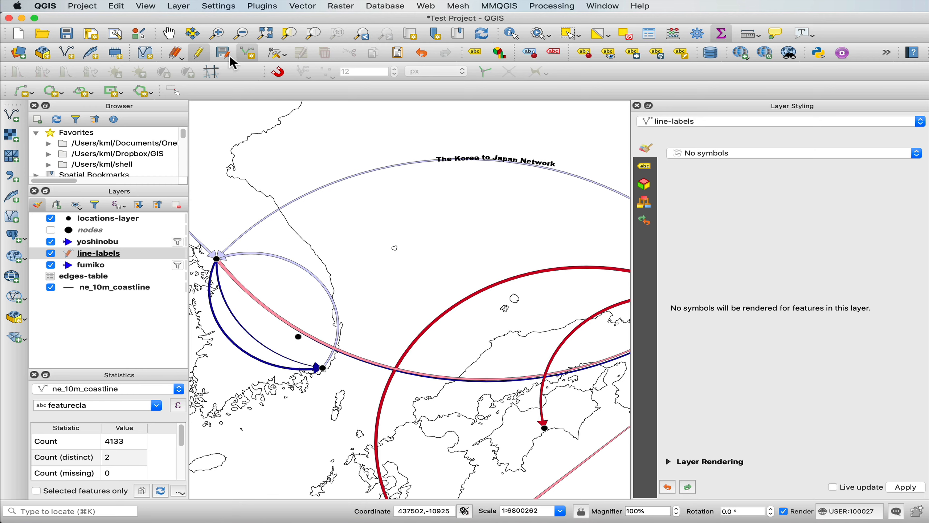
{"action": "left_click", "coordinate": [239, 254]}
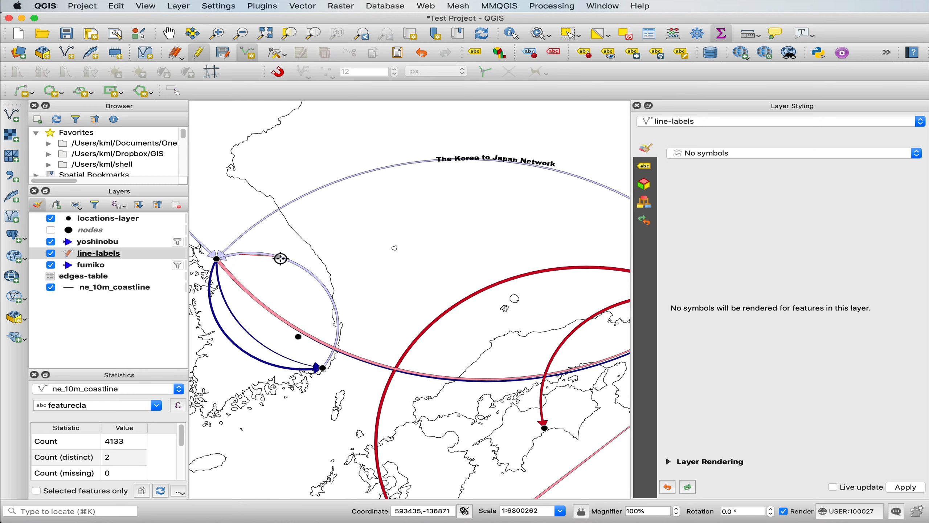
{"action": "left_click", "coordinate": [322, 295]}
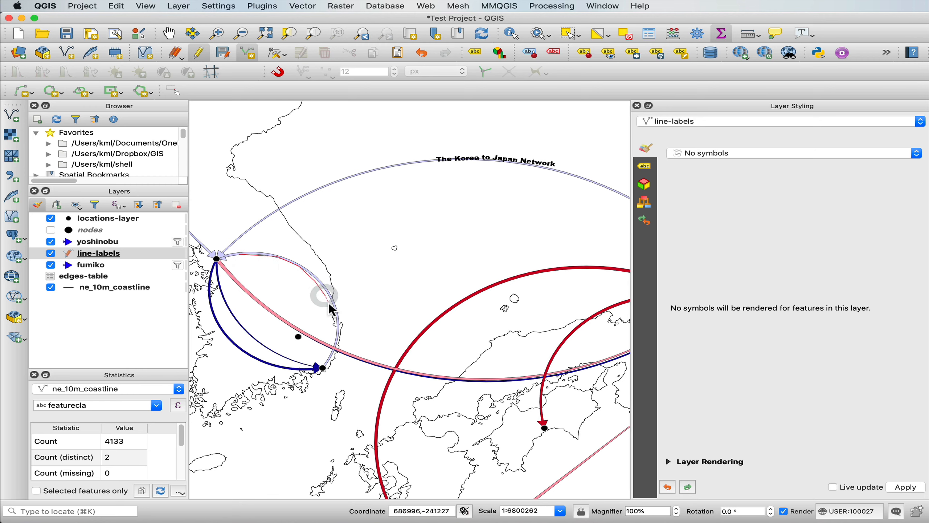
{"action": "left_click", "coordinate": [333, 309]}
{"action": "left_click", "coordinate": [336, 346]}
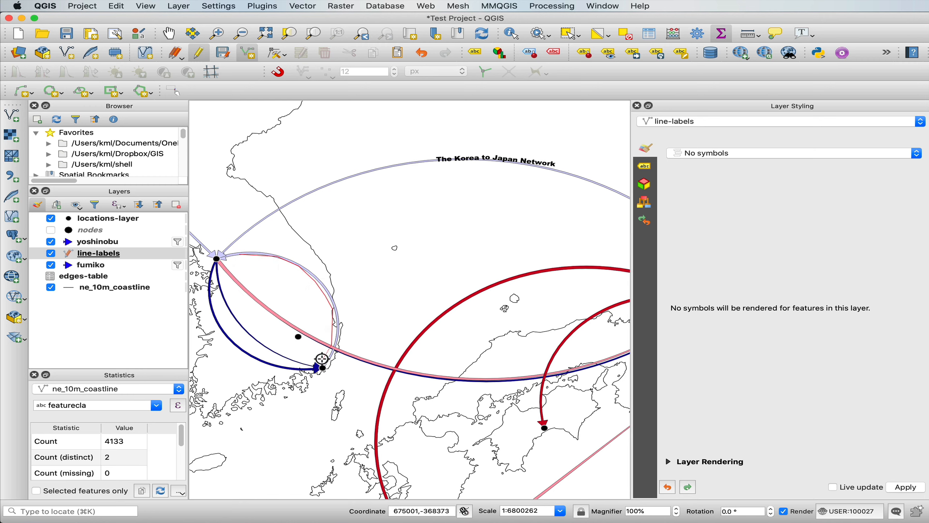
{"action": "left_click", "coordinate": [322, 359]}
{"action": "right_click", "coordinate": [321, 359]}
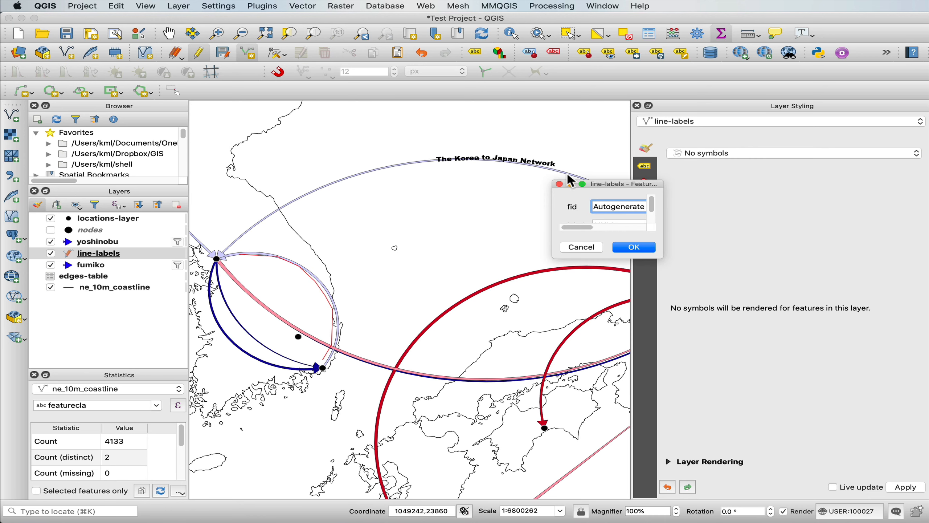
Set the new line's label attribute to "Seoul Pusan Connection" and end the line-labels editing session with the edits saved.
{"action": "left_click_drag", "start_coordinate": [670, 261], "coordinate": [745, 337]}
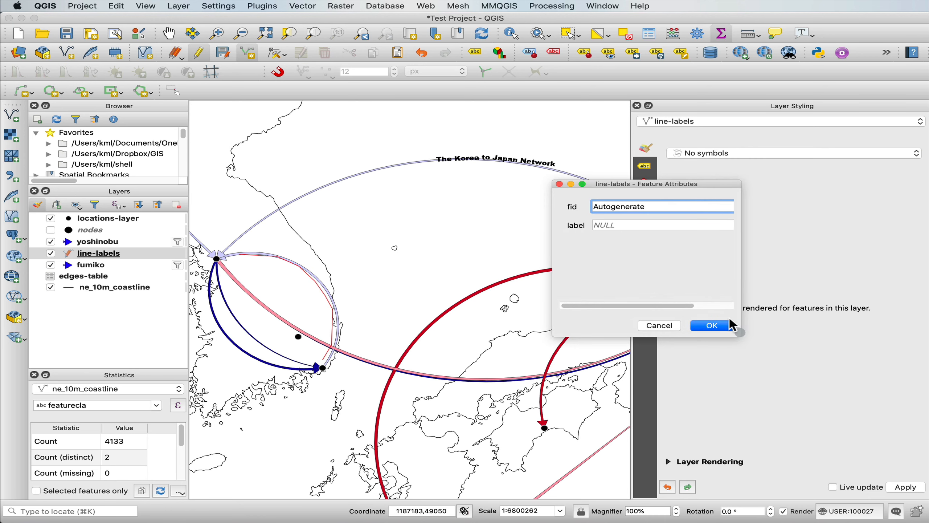
{"action": "left_click", "coordinate": [618, 222]}
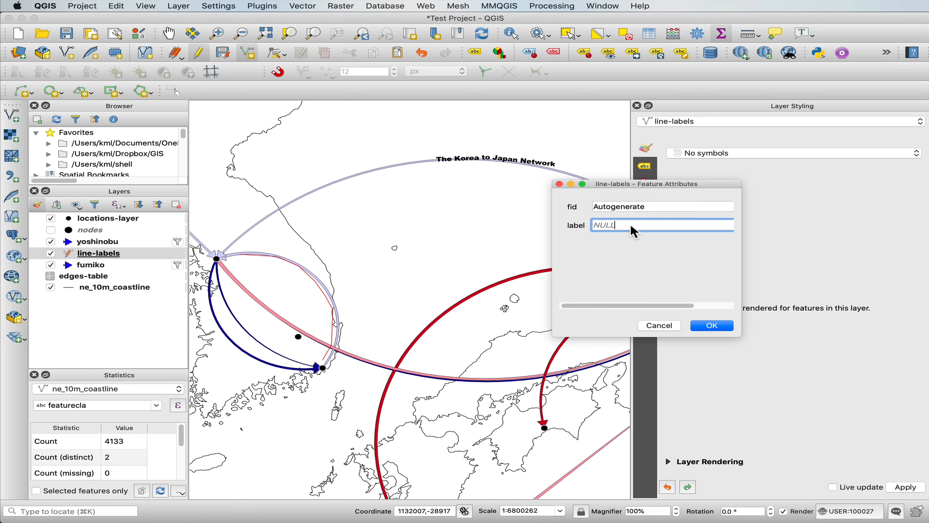
{"action": "type", "text": "Seoul"}
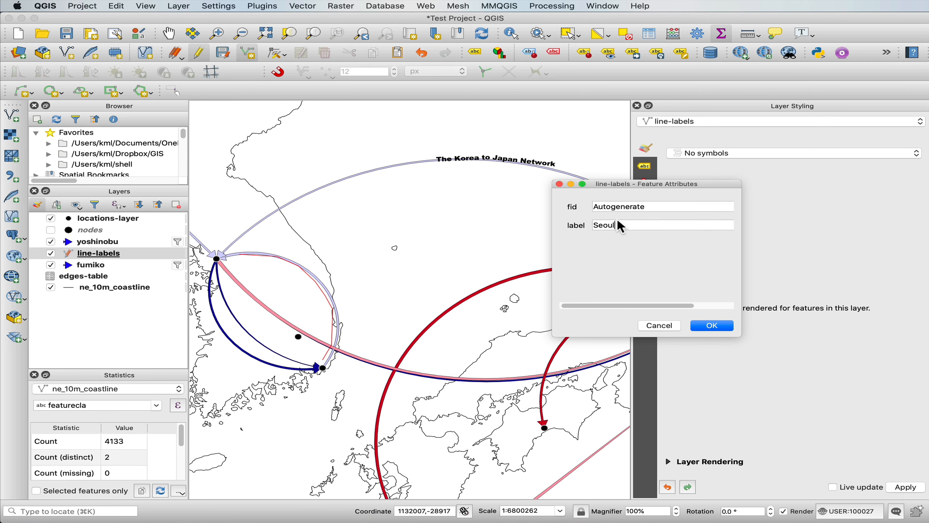
{"action": "type", "text": " Pusan Connection"}
{"action": "left_click", "coordinate": [713, 325]}
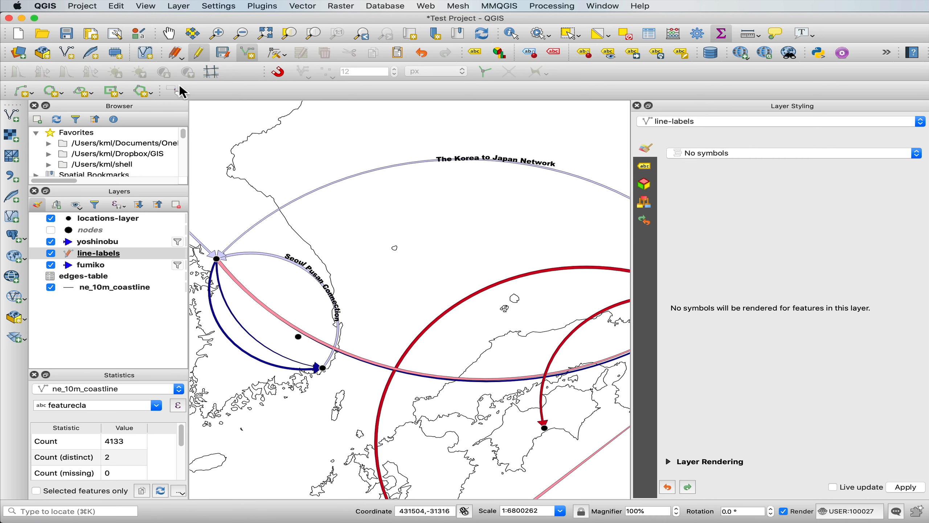
{"action": "left_click", "coordinate": [198, 54]}
{"action": "left_click", "coordinate": [876, 397]}
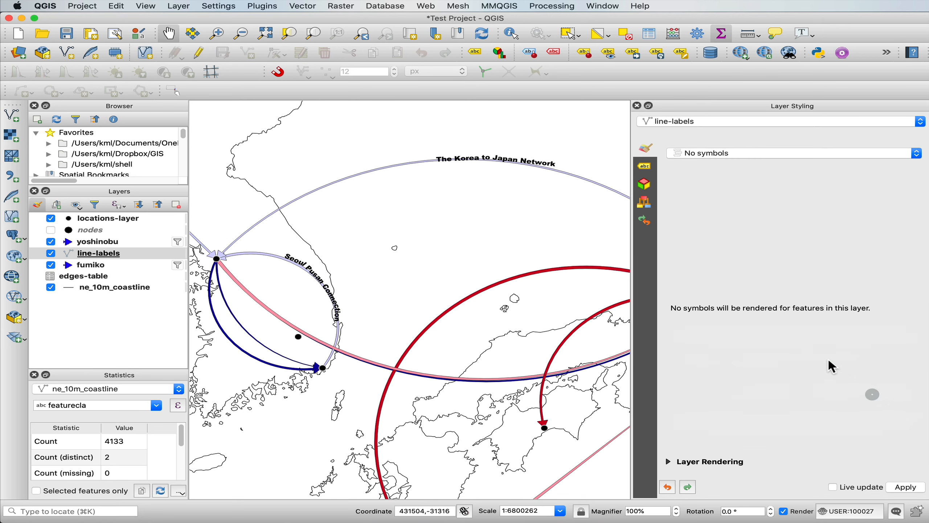
Set the curved label placement distance to 0.4 millimeters and also allow the On line position for line-labels.
{"action": "left_click", "coordinate": [645, 166]}
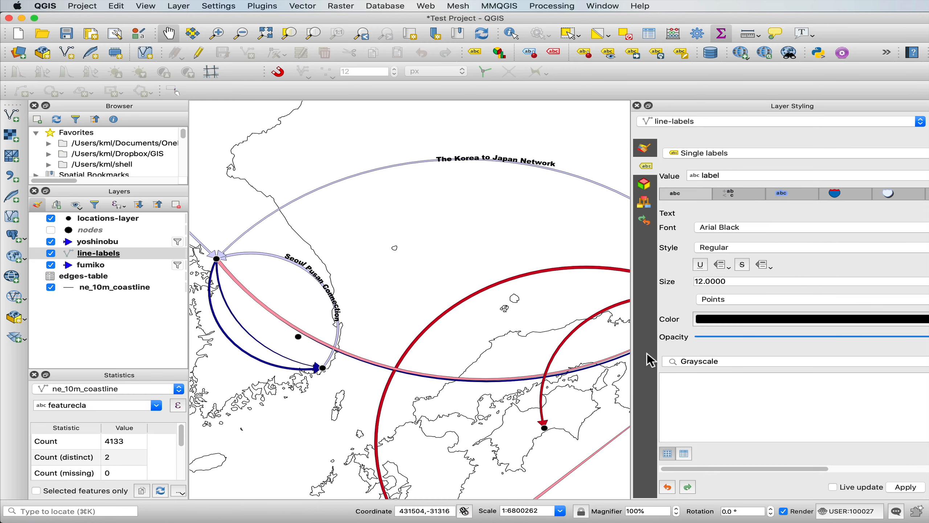
{"action": "left_click_drag", "start_coordinate": [632, 352], "coordinate": [464, 335]}
{"action": "left_click", "coordinate": [829, 195]}
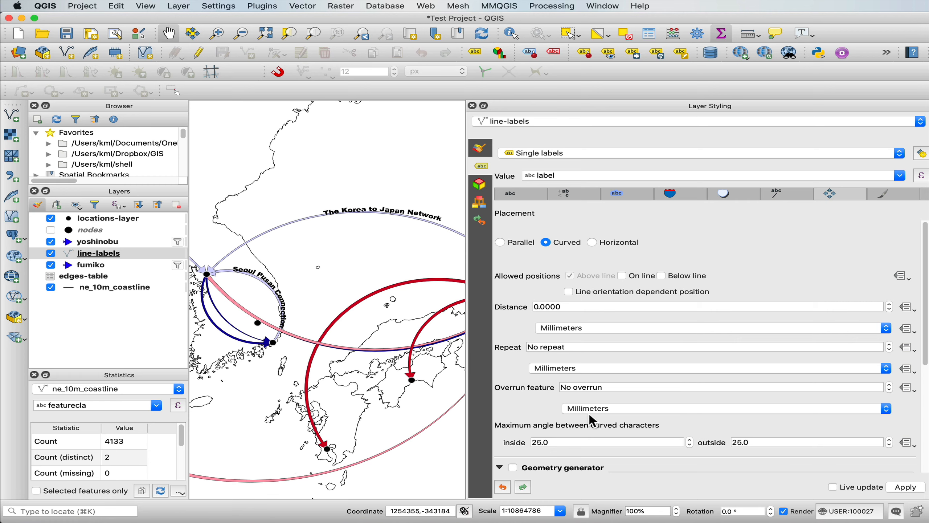
{"action": "left_click", "coordinate": [889, 304]}
{"action": "left_click", "coordinate": [889, 303]}
{"action": "left_click", "coordinate": [889, 303]}
{"action": "left_click", "coordinate": [889, 303]}
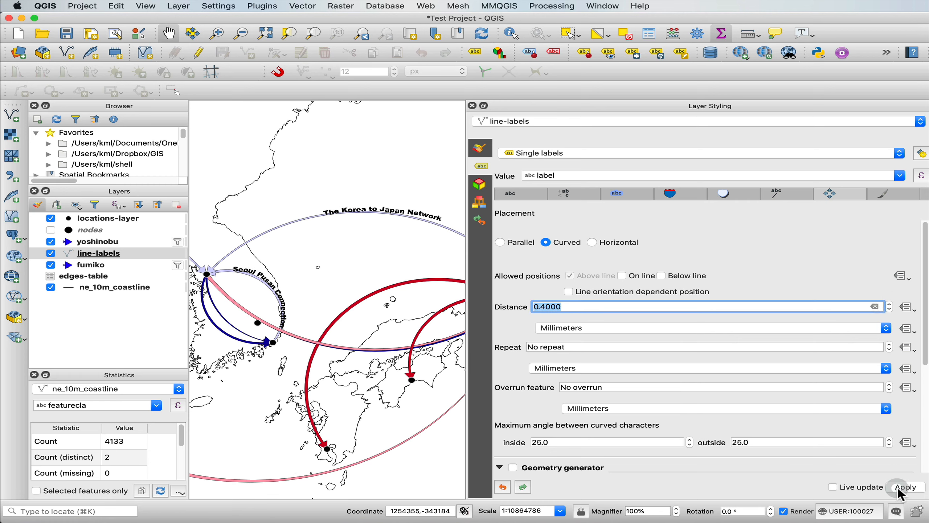
{"action": "left_click", "coordinate": [624, 276]}
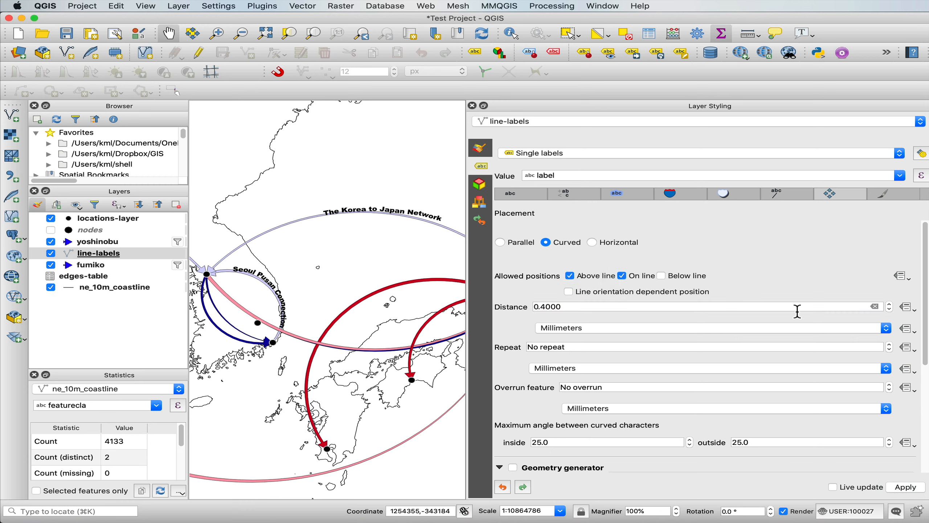
{"action": "left_click", "coordinate": [903, 488]}
Try a label placement distance of 1.5 millimeters on line-labels.
{"action": "left_click", "coordinate": [888, 195]}
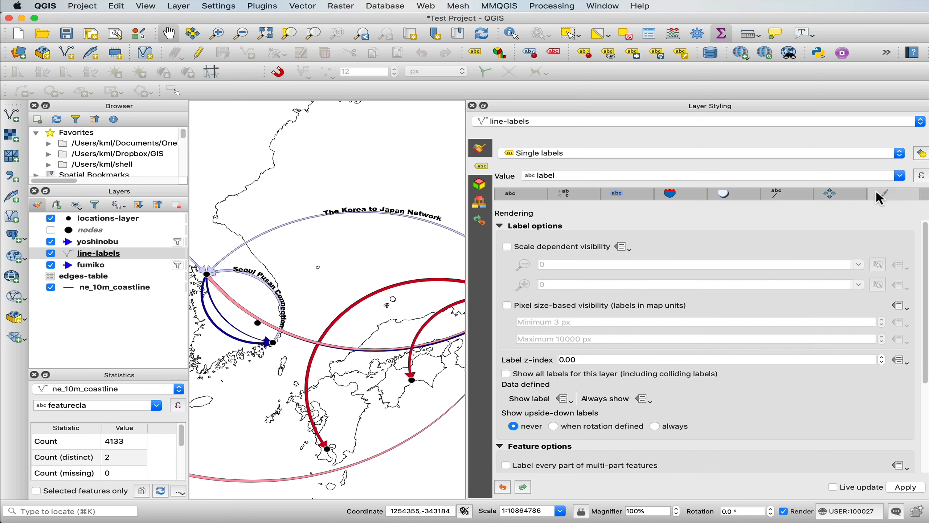
{"action": "left_click", "coordinate": [846, 192]}
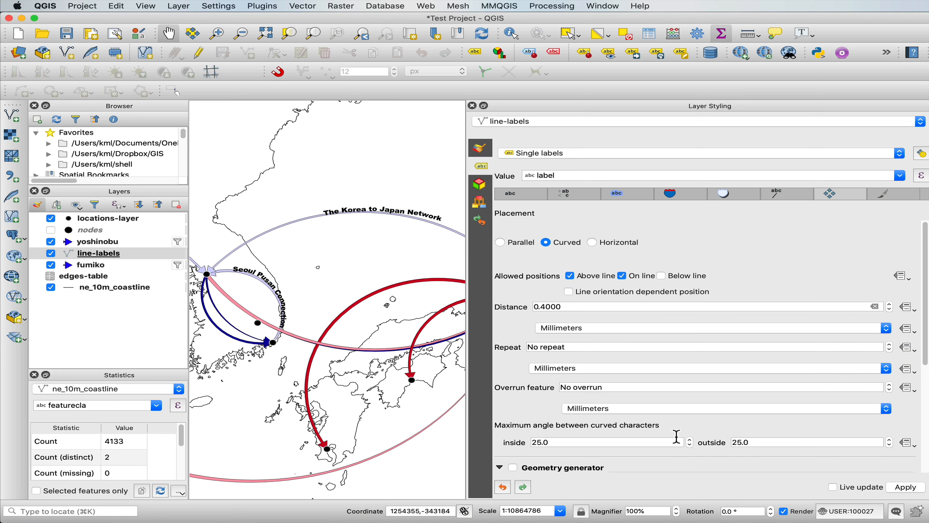
{"action": "scroll", "coordinate": [675, 429], "scroll_direction": "down", "scroll_amount": 5}
{"action": "scroll", "coordinate": [656, 414], "scroll_direction": "up", "scroll_amount": 5}
{"action": "left_click", "coordinate": [890, 303]}
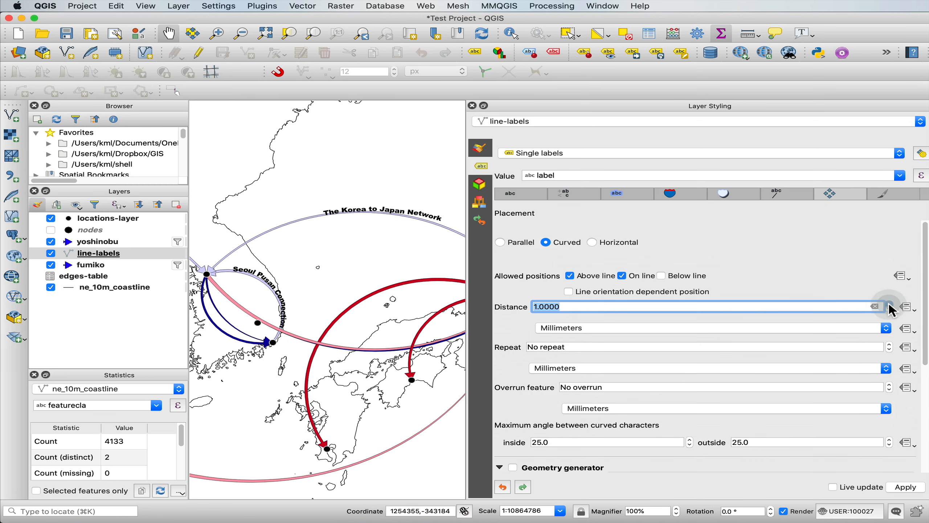
{"action": "left_click", "coordinate": [890, 304]}
{"action": "left_click", "coordinate": [889, 303]}
{"action": "left_click", "coordinate": [899, 489]}
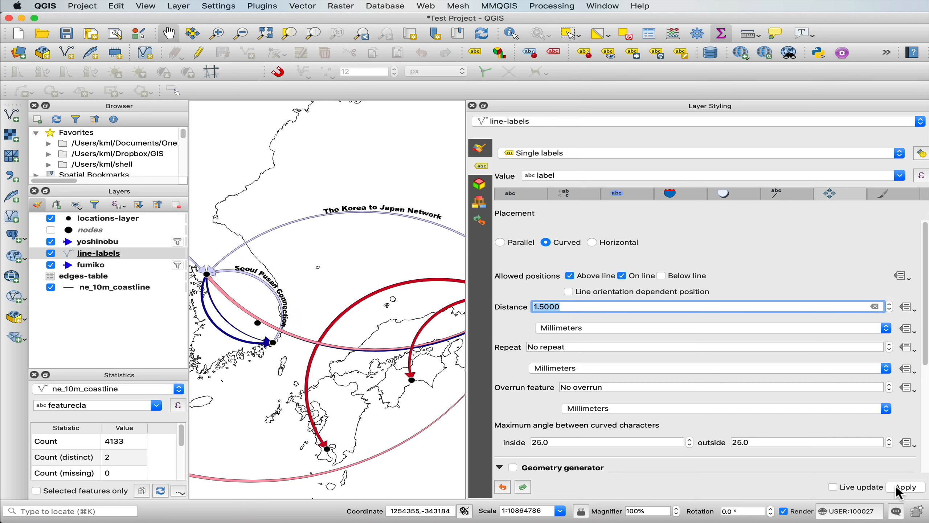
Set the line-labels placement distance to 10 millimeters, apply it, and inspect both curved labels on the map.
{"action": "type", "text": "10"}
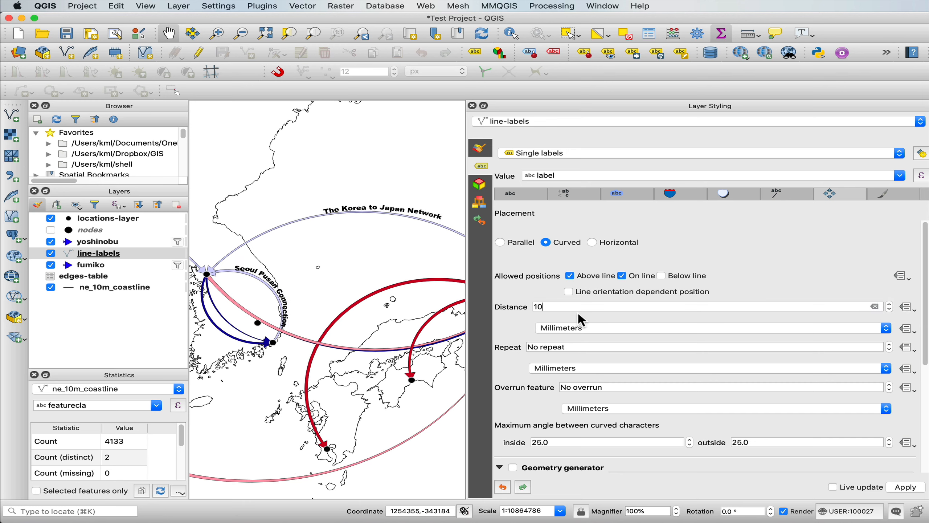
{"action": "left_click", "coordinate": [904, 488]}
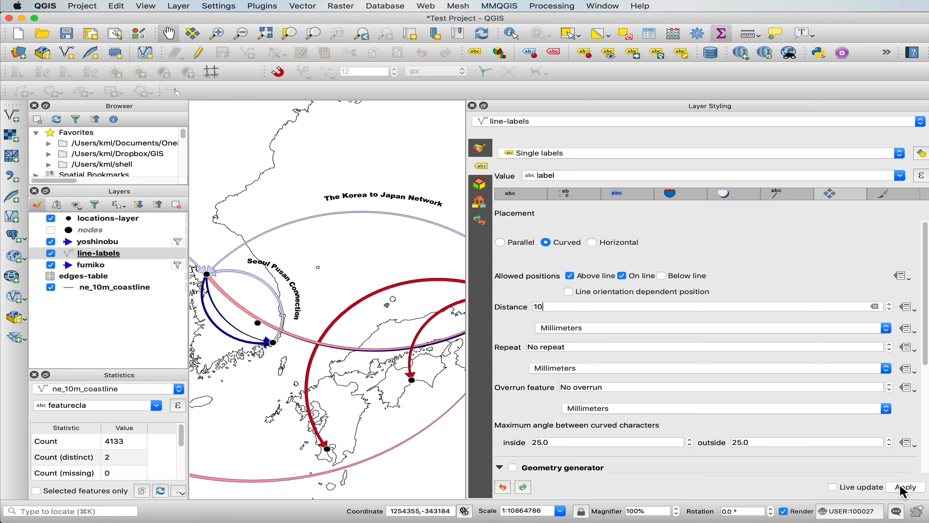
{"action": "left_click_drag", "start_coordinate": [369, 268], "coordinate": [387, 243]}
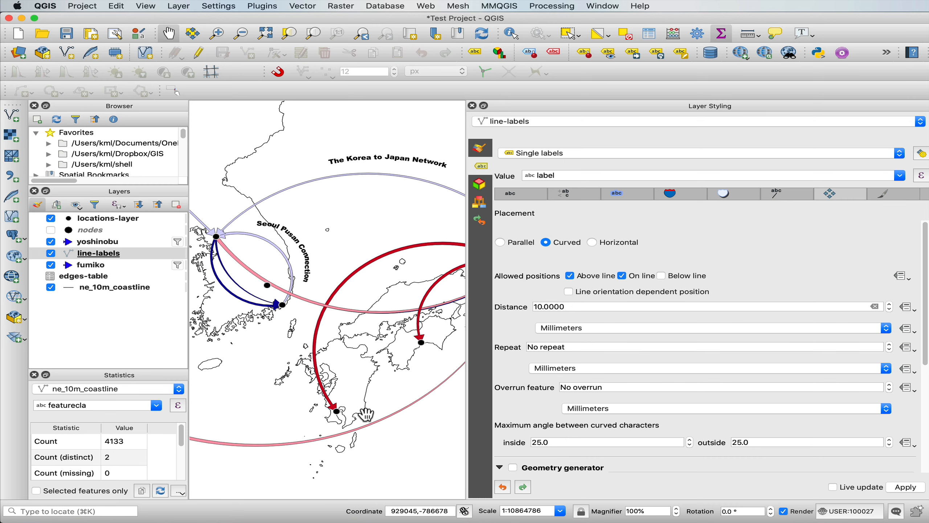
{"action": "left_click_drag", "start_coordinate": [467, 264], "coordinate": [585, 274]}
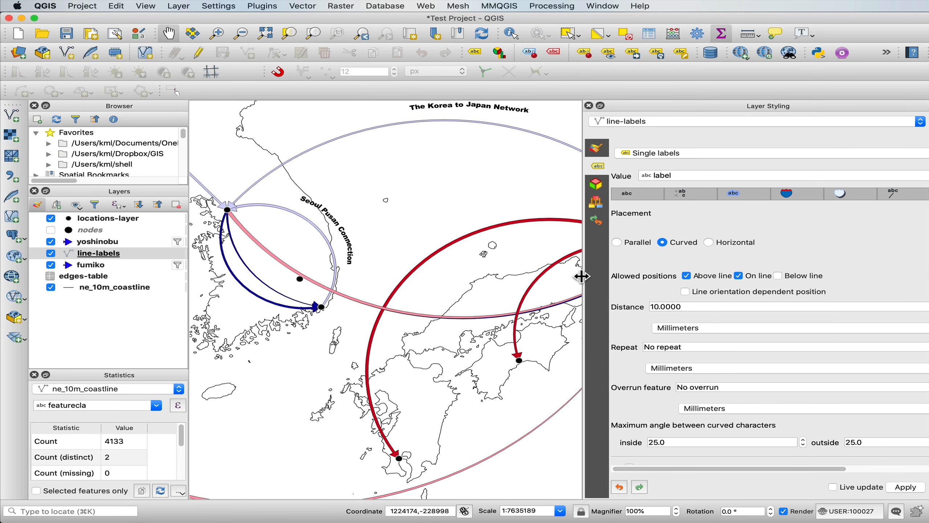
{"action": "left_click_drag", "start_coordinate": [440, 200], "coordinate": [376, 253]}
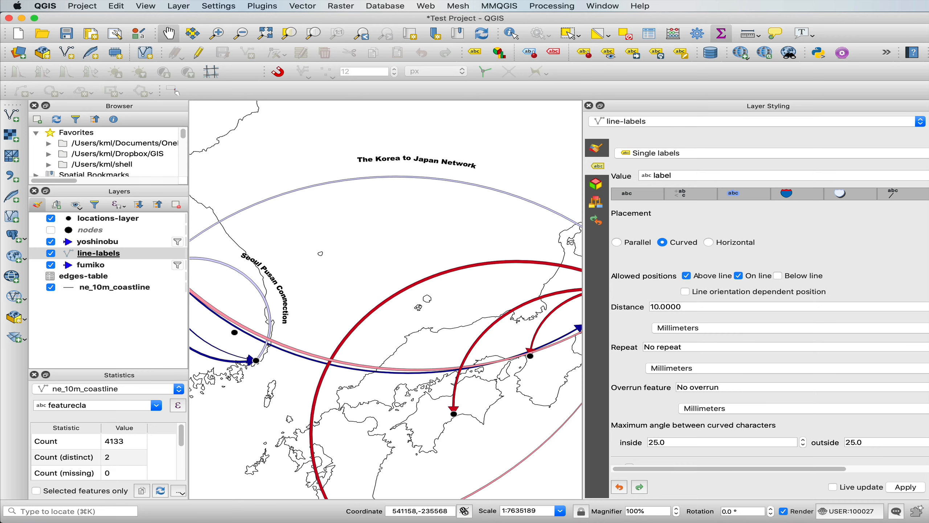
Select locations-layer and enable editing on it, with the whole East Asian network in view.
{"action": "scroll", "coordinate": [563, 220], "scroll_direction": "down", "scroll_amount": 2}
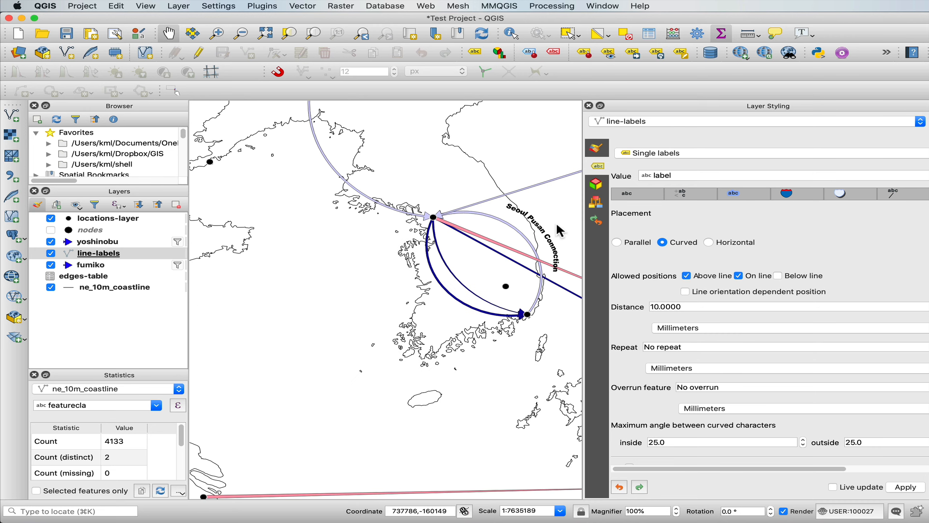
{"action": "scroll", "coordinate": [422, 238], "scroll_direction": "down", "scroll_amount": 2}
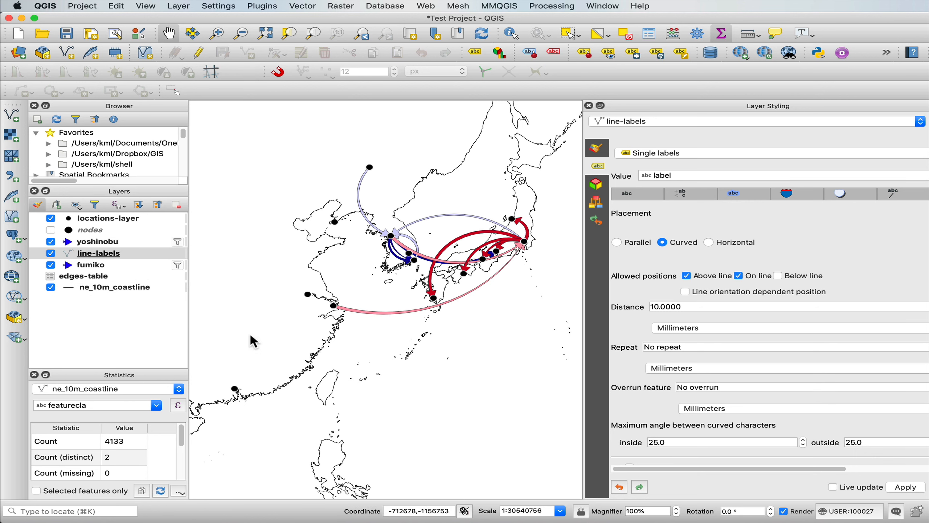
{"action": "left_click", "coordinate": [116, 220]}
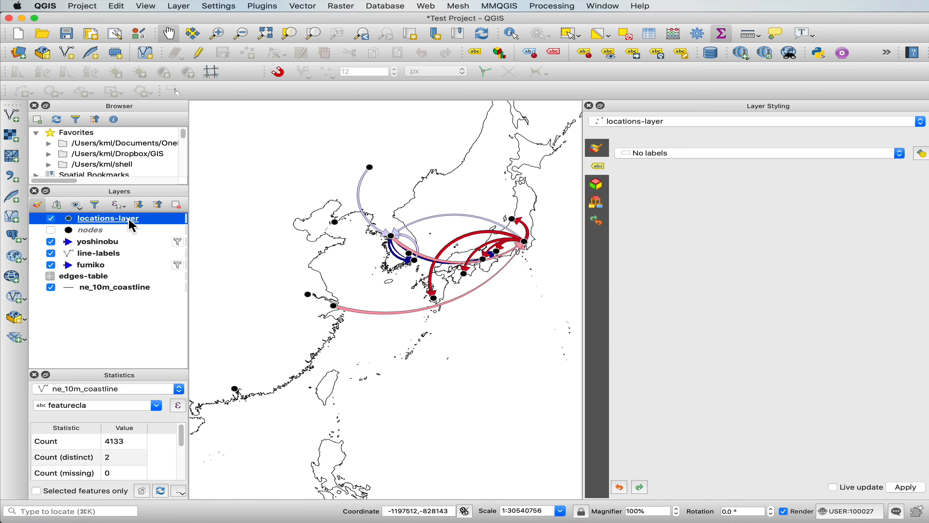
{"action": "left_click", "coordinate": [200, 55]}
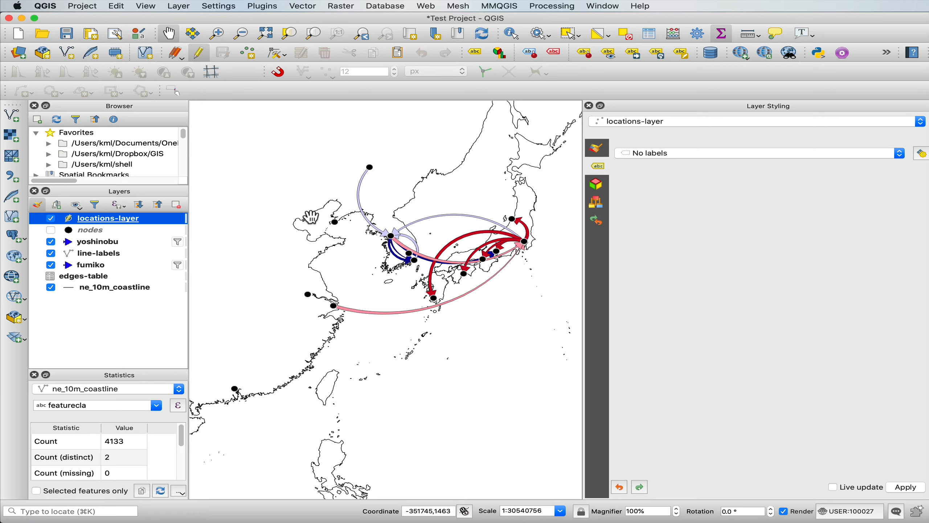
{"action": "left_click_drag", "start_coordinate": [333, 220], "coordinate": [294, 154]}
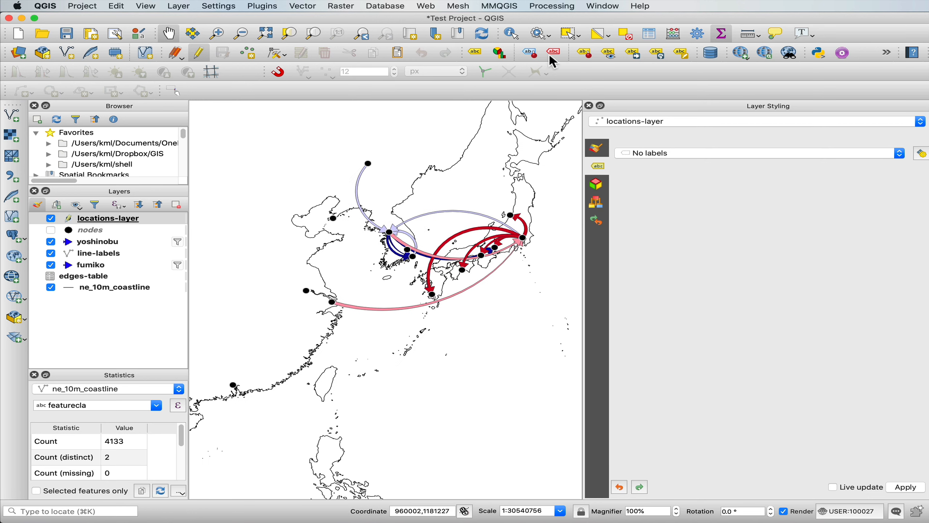
Delete the four locations-layer points without flow arrows, three in China and one in southern Korea, then save the edits and end editing.
{"action": "left_click", "coordinate": [569, 32]}
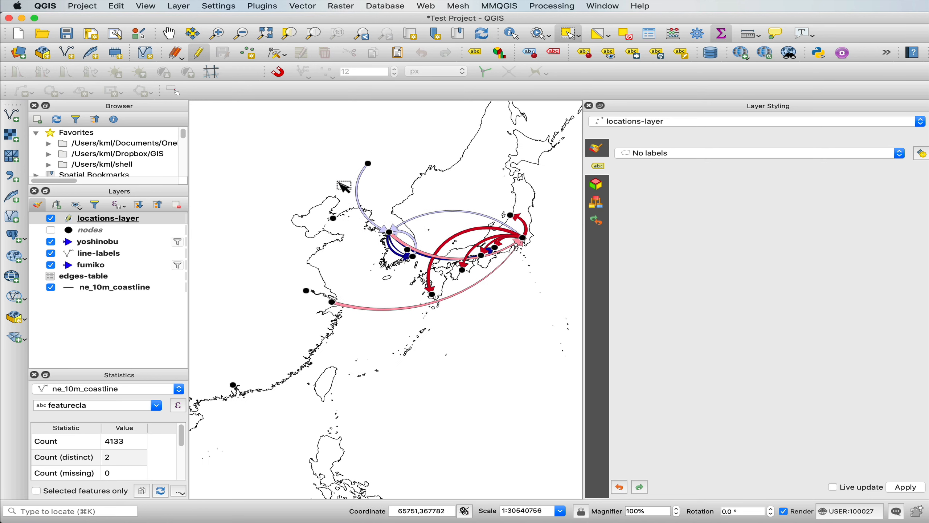
{"action": "left_click_drag", "start_coordinate": [319, 214], "coordinate": [366, 240]}
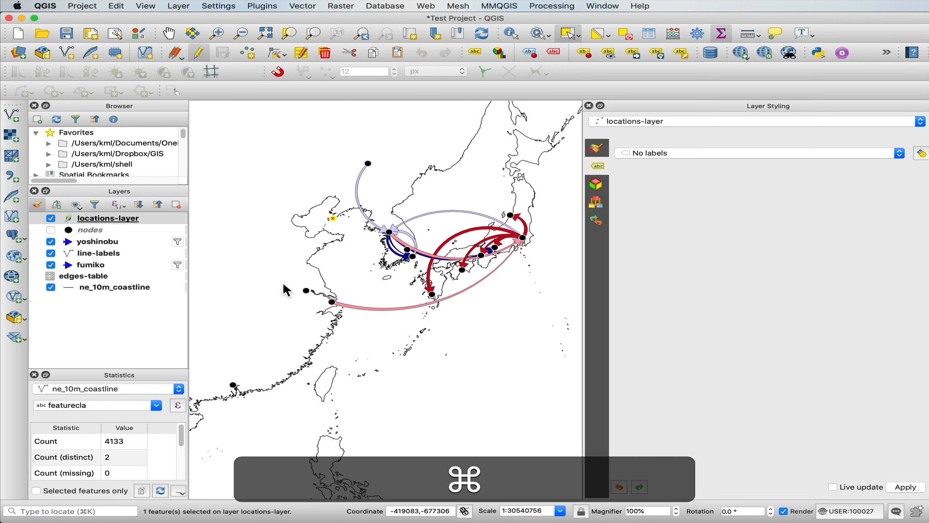
{"action": "left_click_drag", "start_coordinate": [284, 285], "coordinate": [311, 296]}
{"action": "left_click", "coordinate": [306, 293], "text": "super"}
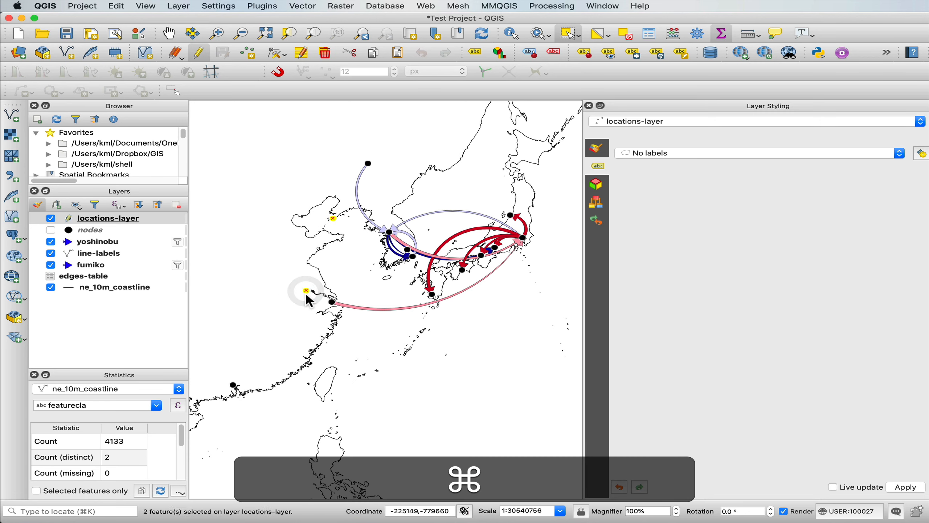
{"action": "left_click", "coordinate": [233, 385], "text": "super"}
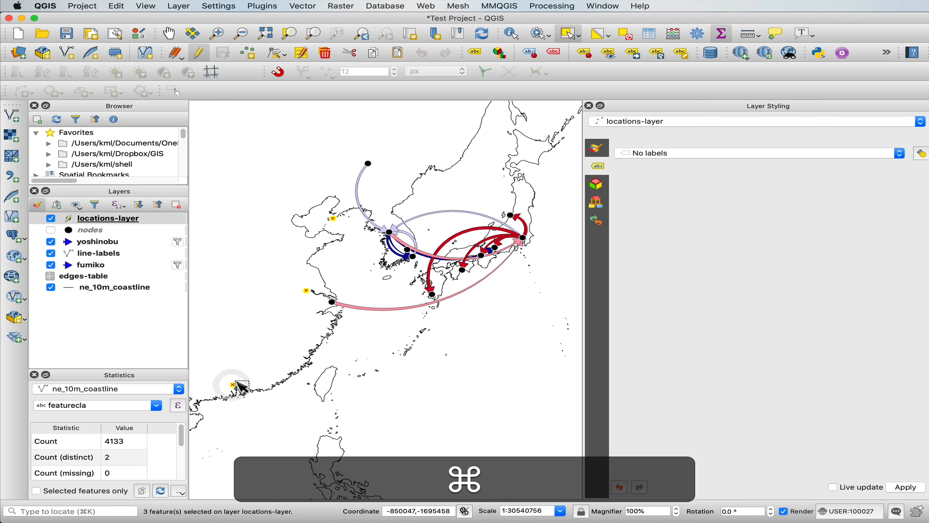
{"action": "left_click", "coordinate": [410, 251], "text": "super"}
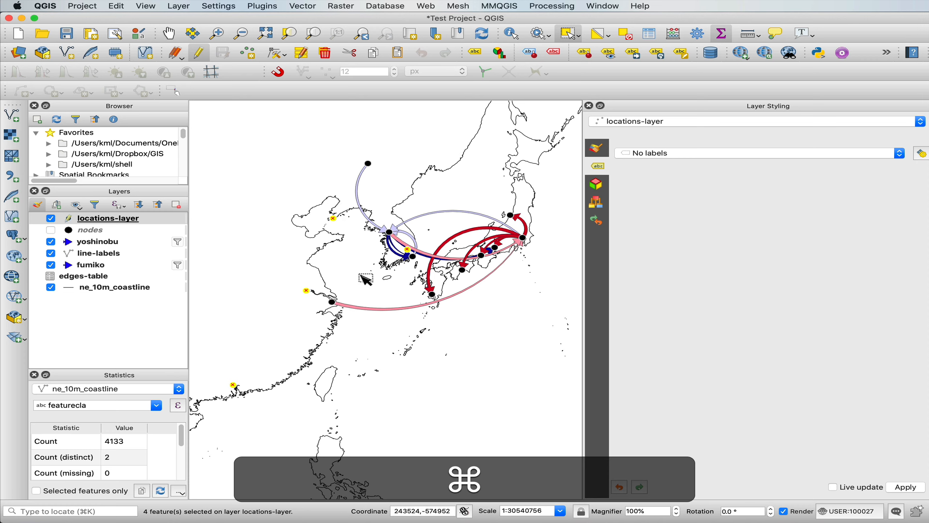
{"action": "key", "text": "super+BackSpace"}
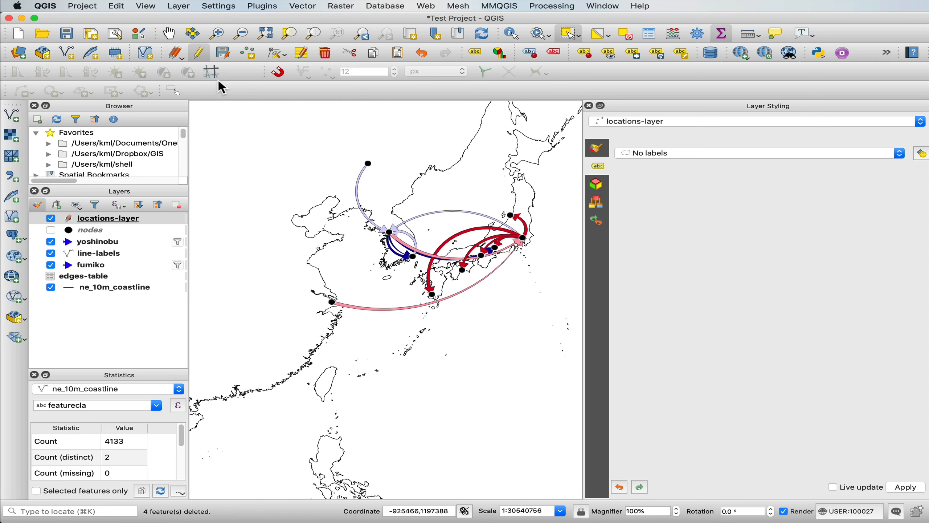
{"action": "left_click", "coordinate": [198, 53]}
{"action": "left_click", "coordinate": [880, 395]}
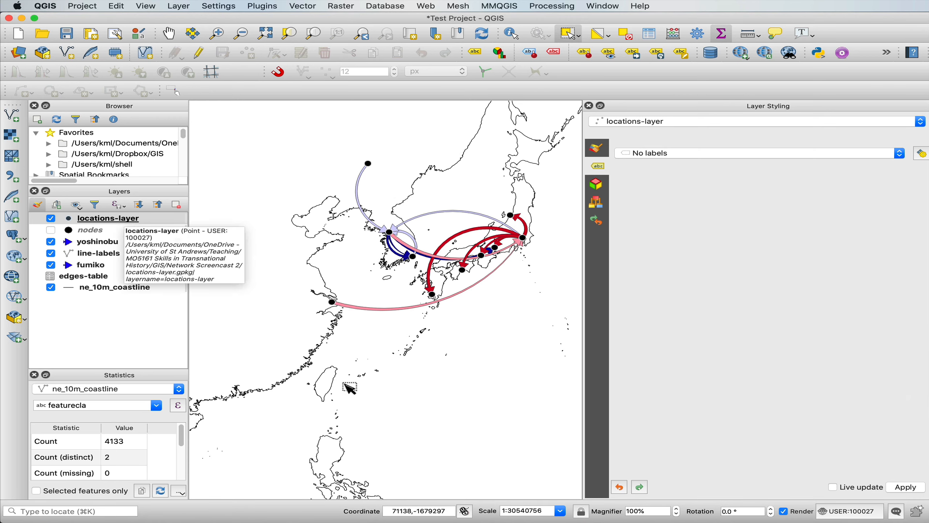
Inspect the remaining location points, flow arrows and curved label at close range, regional scale and full map extent.
{"action": "scroll", "coordinate": [425, 271], "scroll_direction": "up", "scroll_amount": 1}
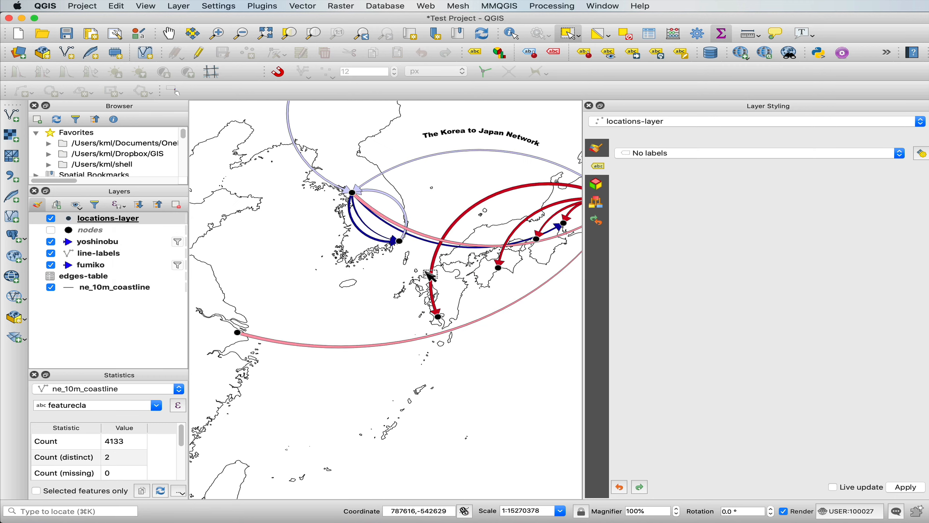
{"action": "scroll", "coordinate": [426, 271], "scroll_direction": "down", "scroll_amount": 1}
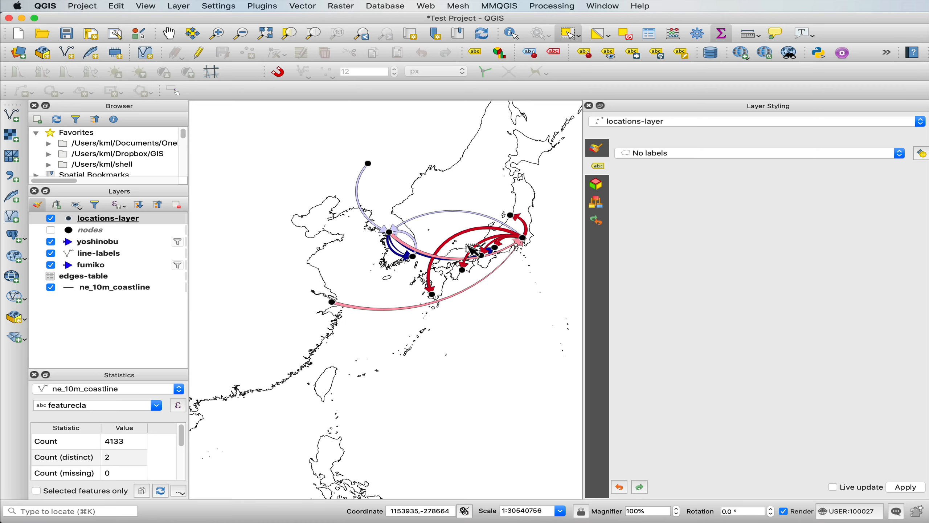
{"action": "left_click_drag", "start_coordinate": [469, 246], "coordinate": [508, 284]}
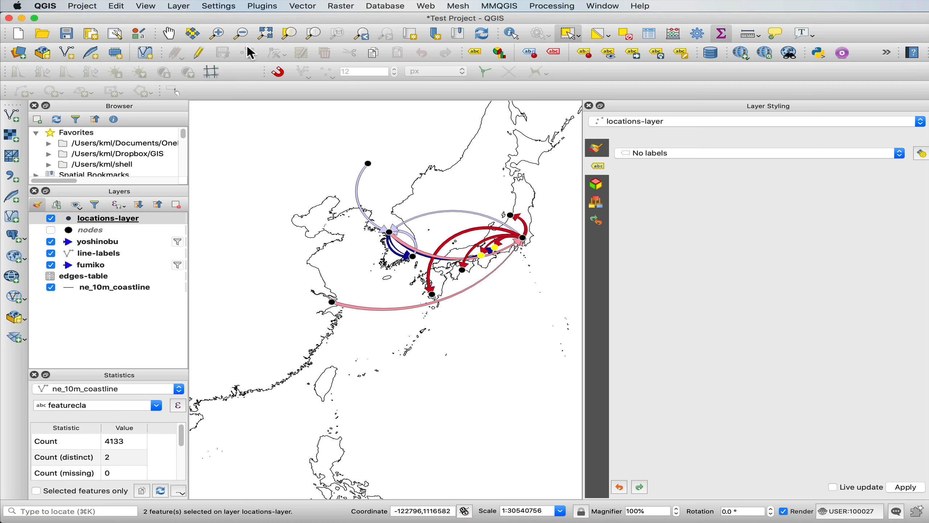
{"action": "left_click", "coordinate": [266, 32]}
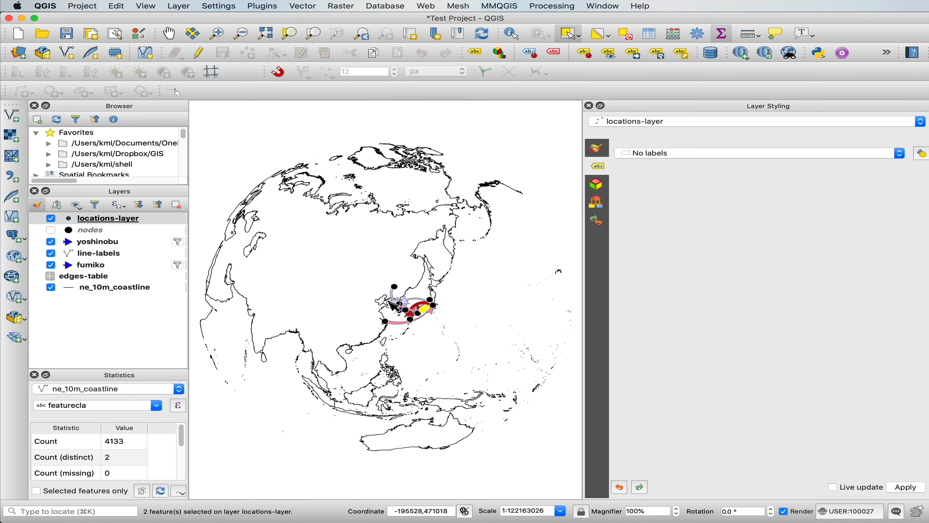
{"action": "scroll", "coordinate": [393, 307], "scroll_direction": "up", "scroll_amount": 2}
{"action": "scroll", "coordinate": [394, 308], "scroll_direction": "up", "scroll_amount": 1}
{"action": "scroll", "coordinate": [450, 339], "scroll_direction": "up", "scroll_amount": 1}
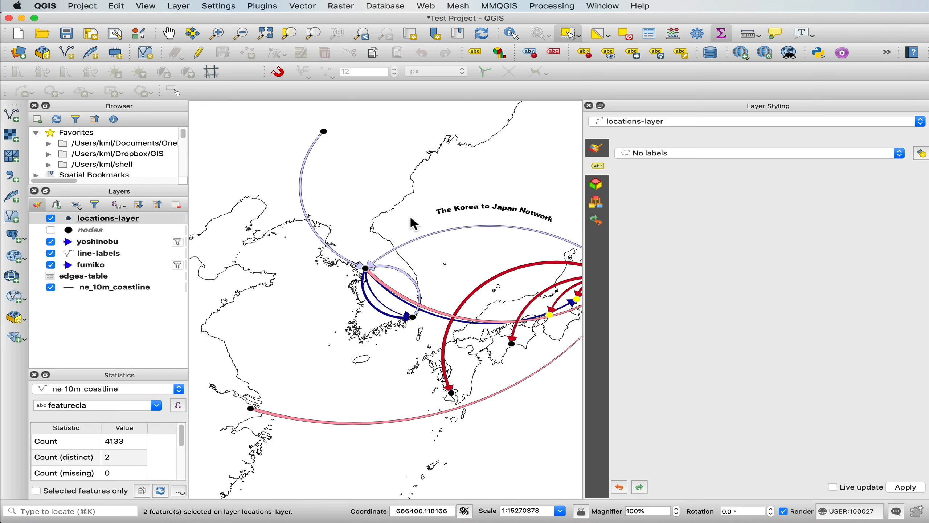
{"action": "scroll", "coordinate": [409, 215], "scroll_direction": "down", "scroll_amount": 1}
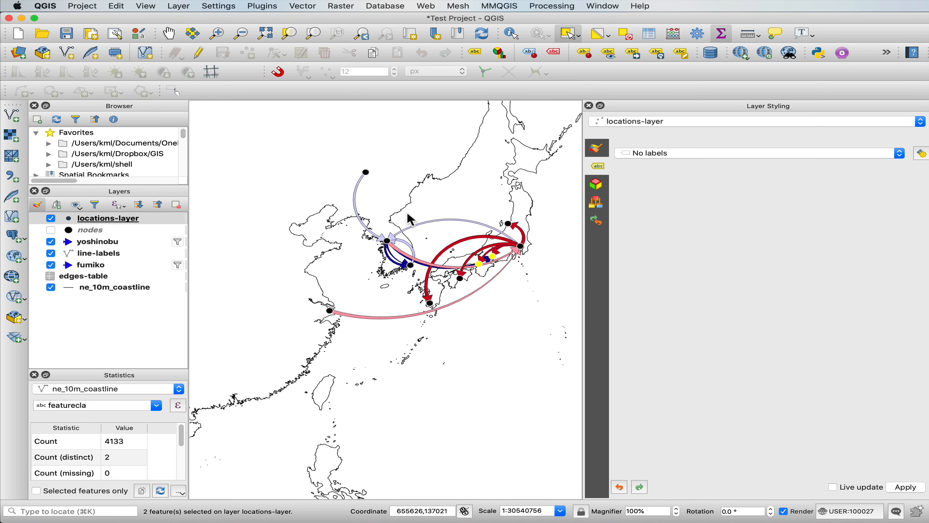